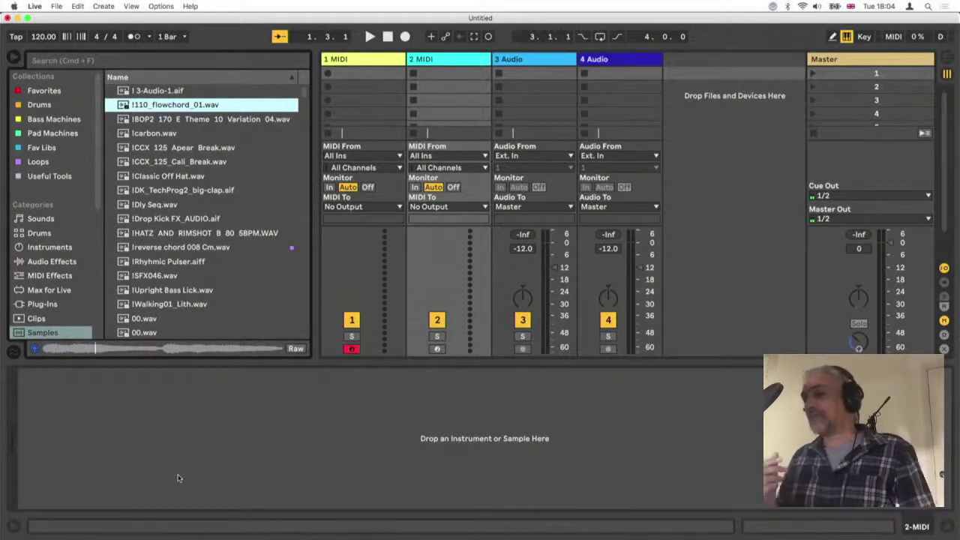
Preview the samples !Upright Bass Lick.wav and !Walking01_Lith.wav in the sample browser
left_click(179, 478)
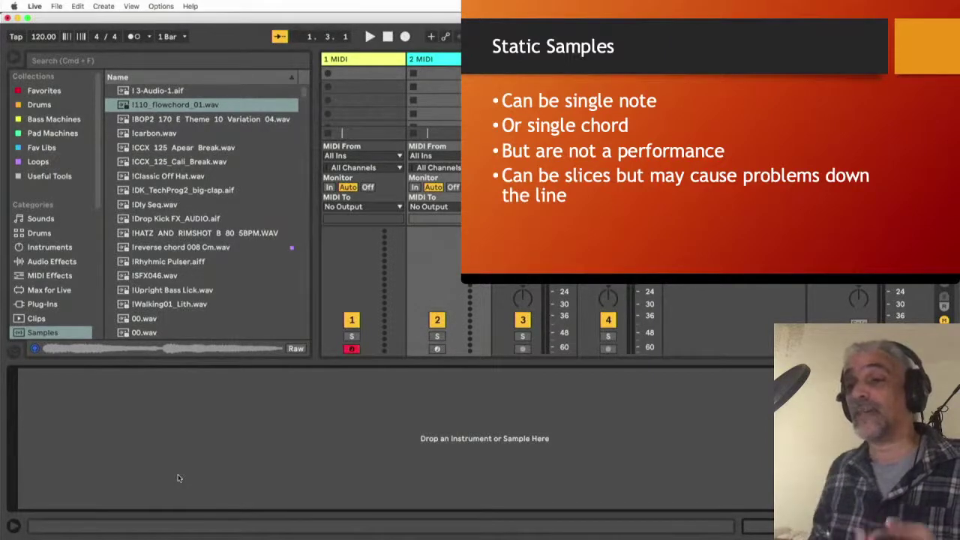
left_click(142, 292)
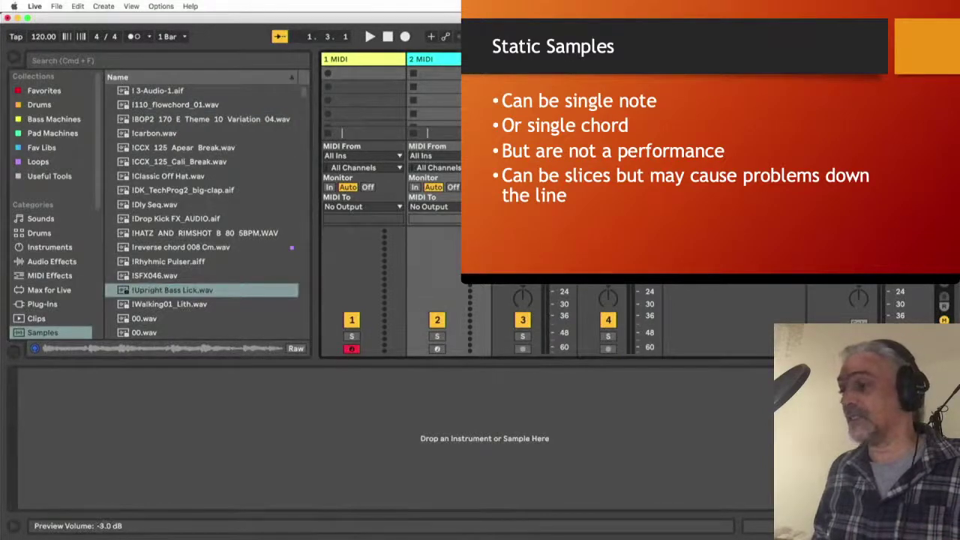
left_click(152, 295)
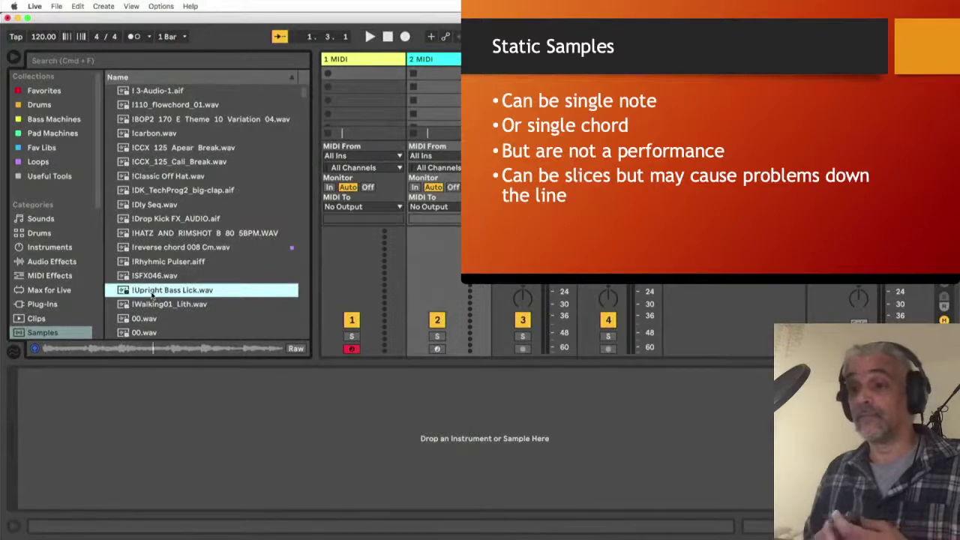
left_click(155, 306)
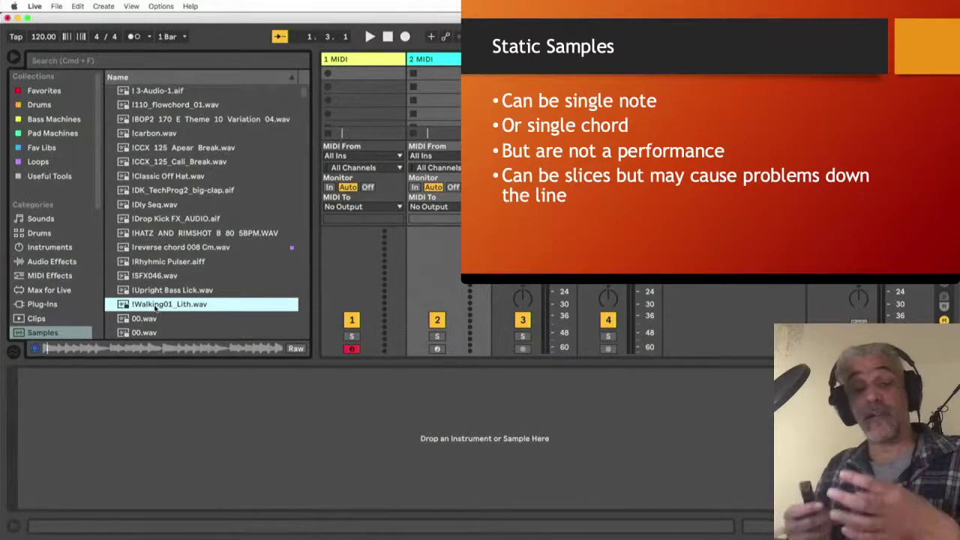
left_click(140, 429)
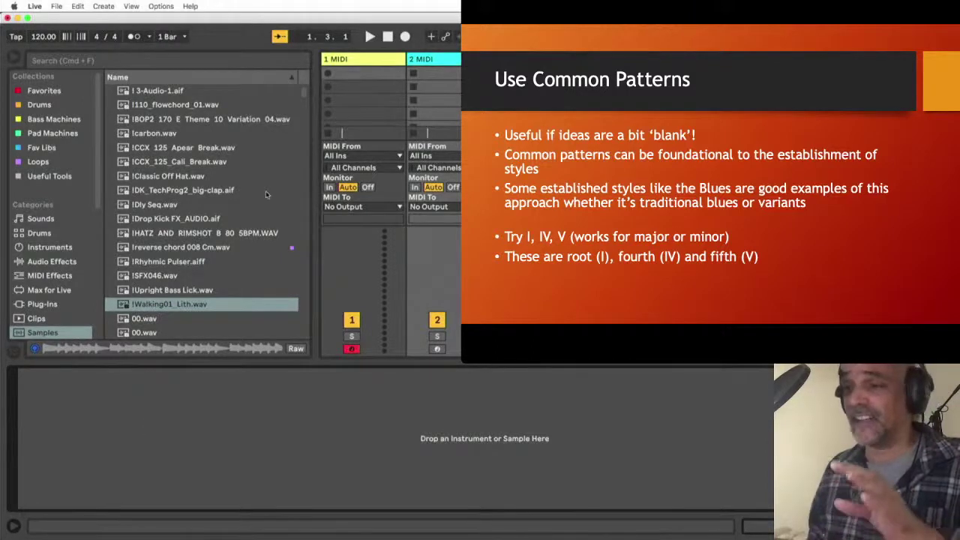
Load !reverse chord 008 Cm.wav from the Loops collection onto the first MIDI track as a sampled instrument
left_click(362, 67)
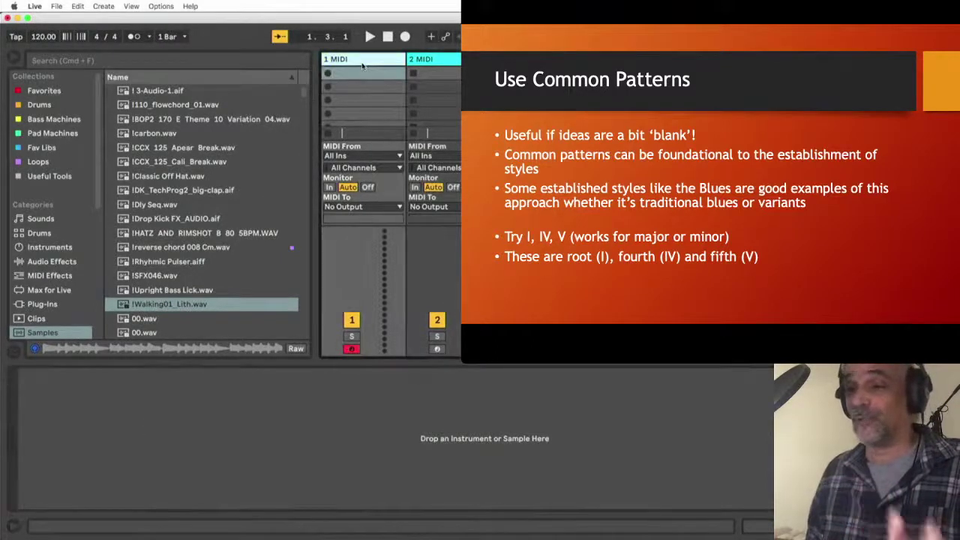
left_click(66, 177)
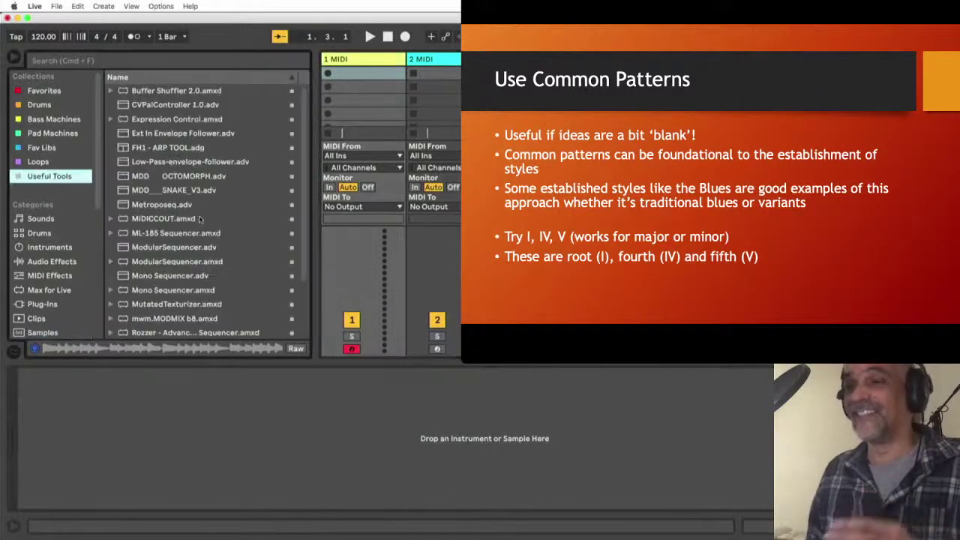
left_click(62, 165)
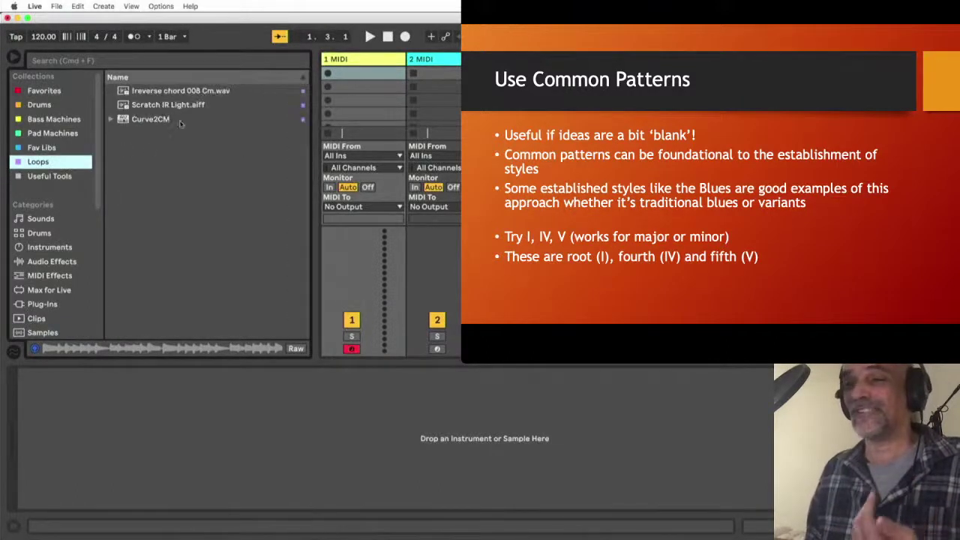
left_click(135, 93)
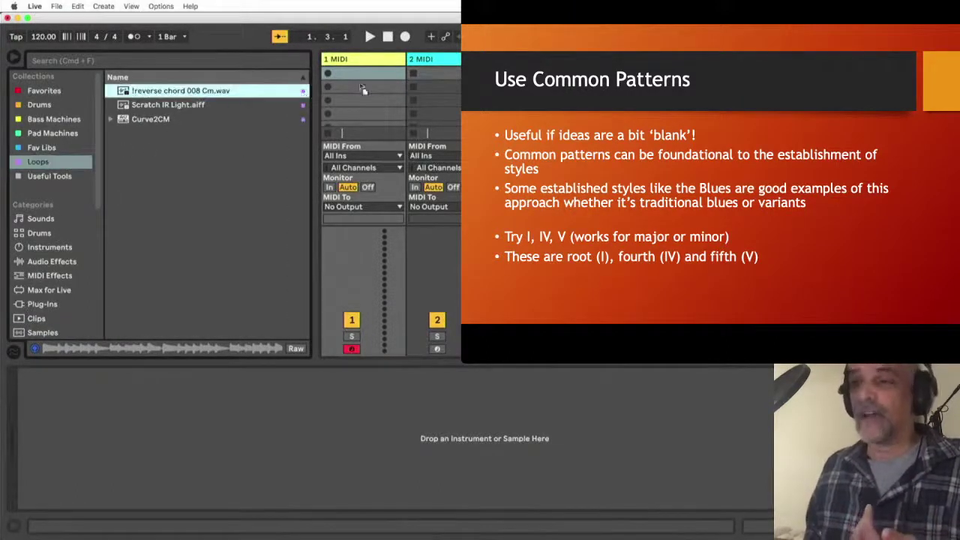
left_click_drag(366, 66, 275, 413)
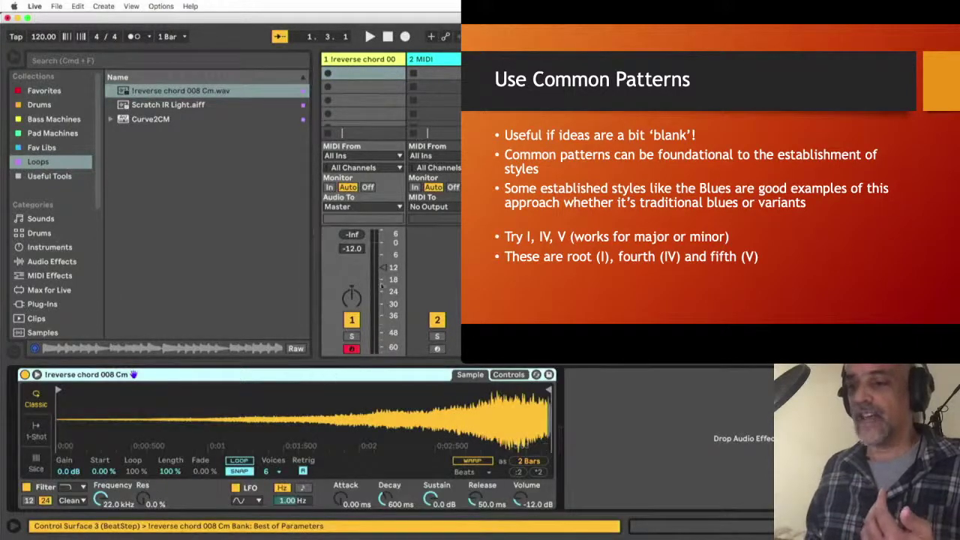
Set track 1's volume to about -10.4 dB and move the sample's start to its loud final part, leaving 1 Beat
left_click_drag(382, 285, 380, 293)
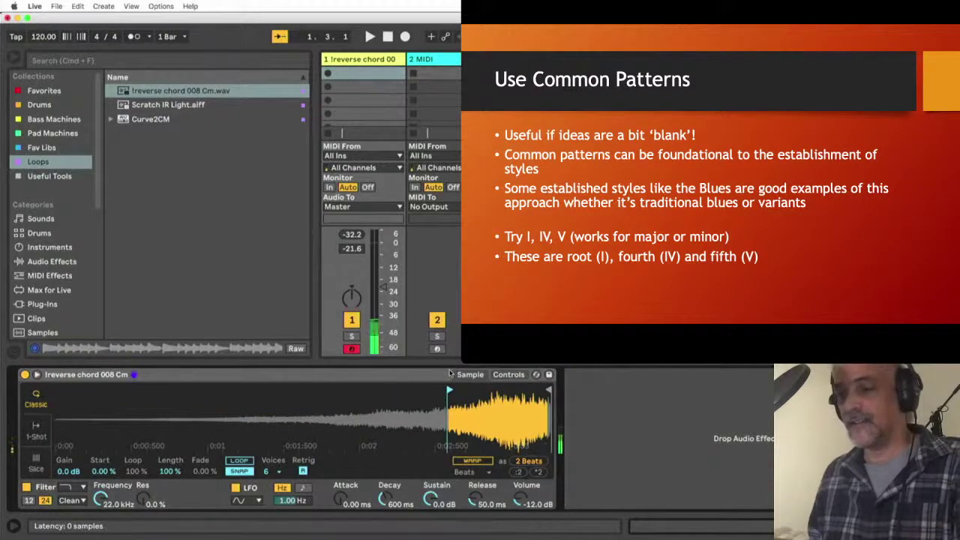
left_click_drag(382, 288, 383, 264)
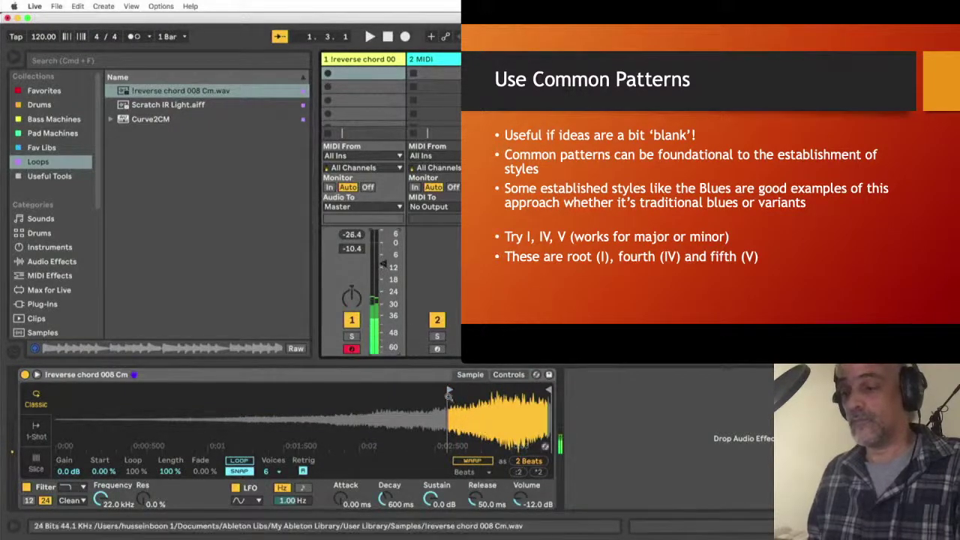
mouse_move(449, 391)
left_mouse_down()
mouse_move(501, 391)
mouse_move(481, 390)
left_mouse_up()
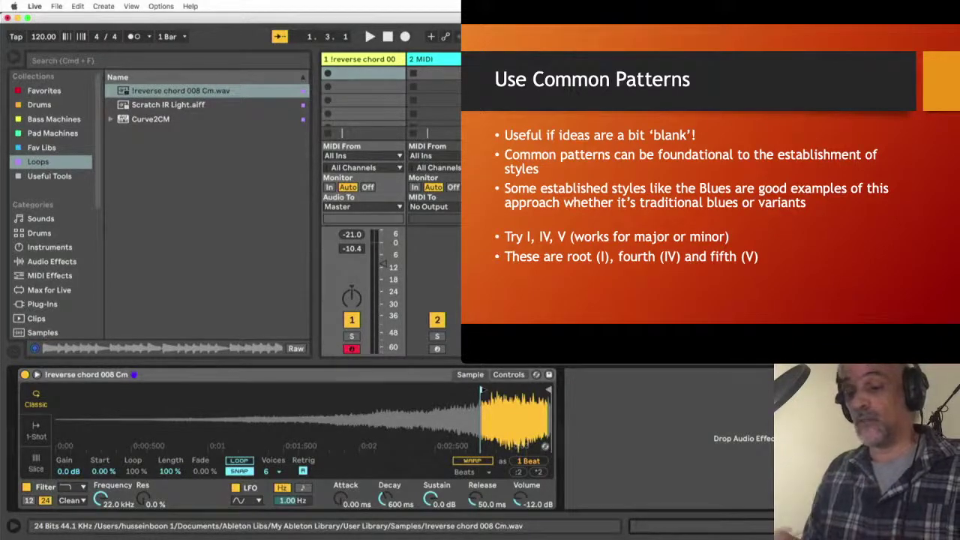
key("a")
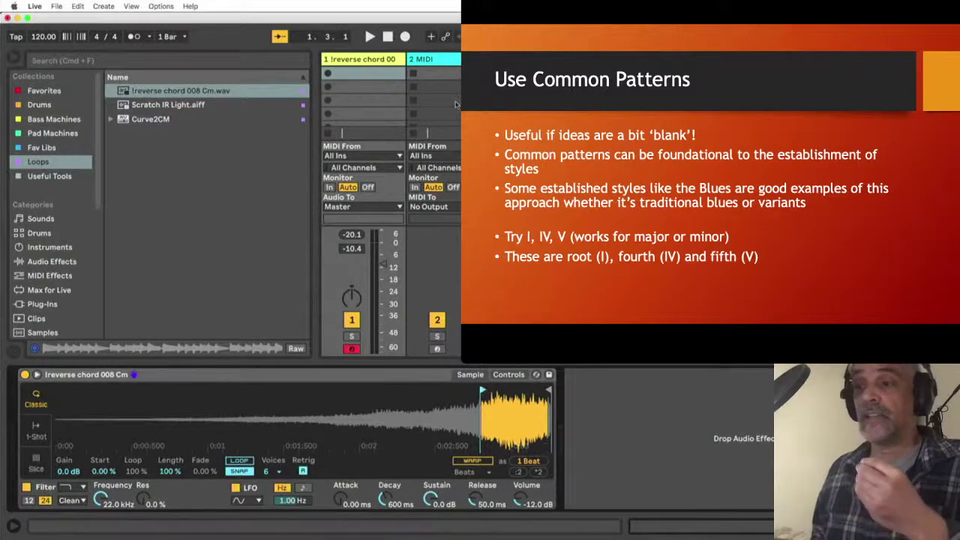
Create a one-bar MIDI clip in track 1's first slot, hide the browser, and draw a C3 note filling the bar
double_click(358, 73)
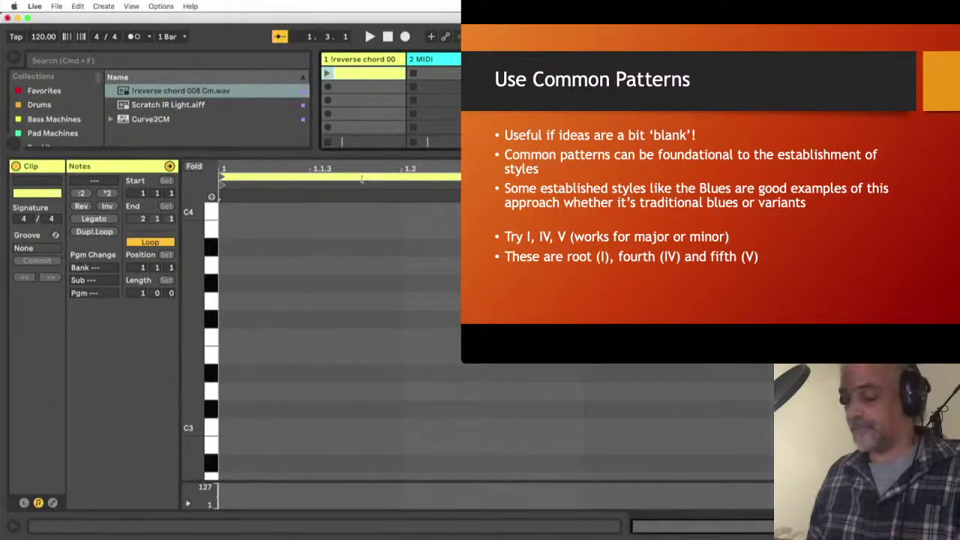
key("super+alt+b")
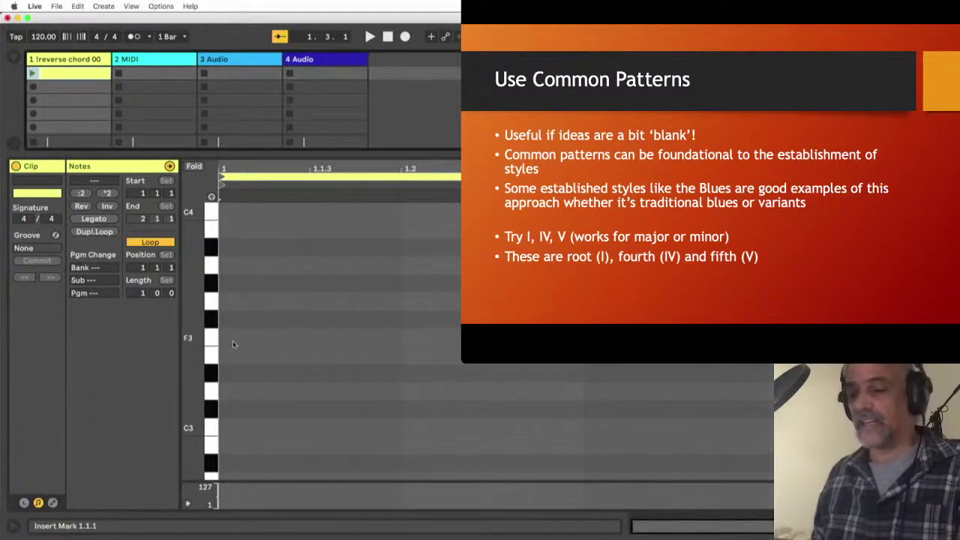
double_click(228, 428)
left_click_drag(263, 428, 771, 428)
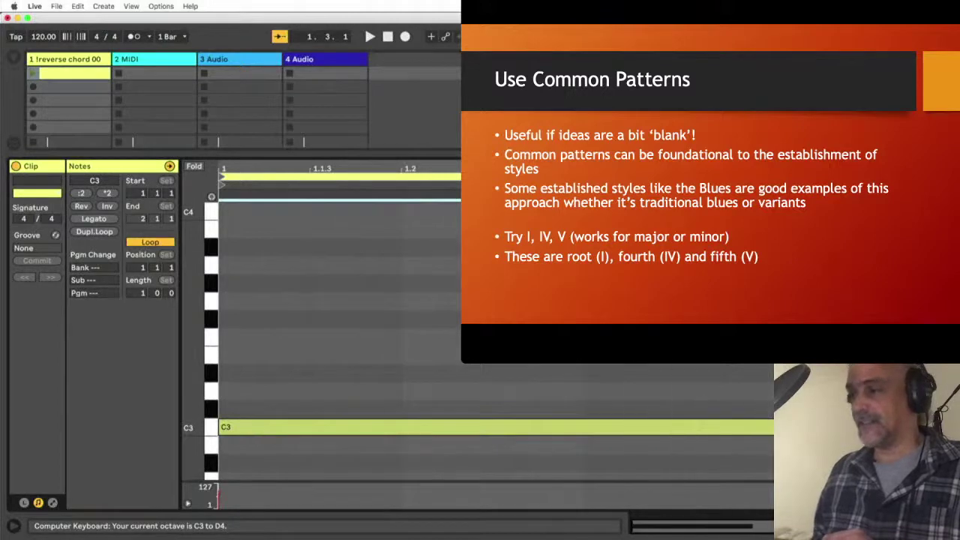
Launch the clip, enable sample looping, and adjust the sample's start and end so the looped section spans 2 Beats
left_click(34, 73)
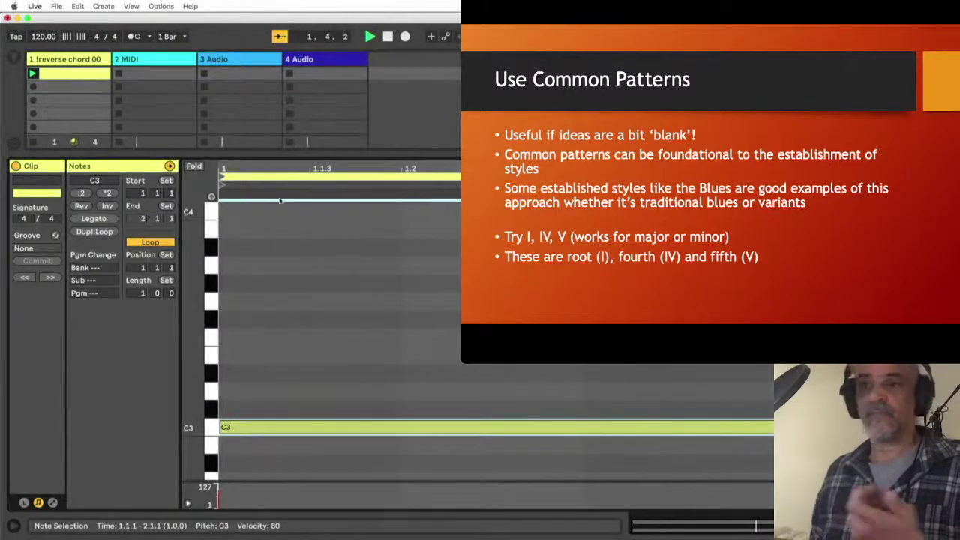
left_click(83, 59)
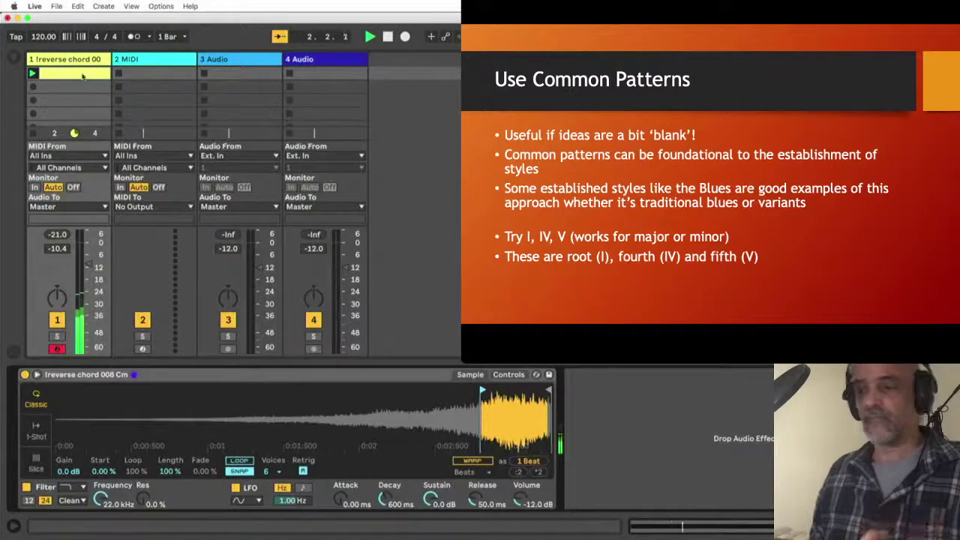
left_click(235, 462)
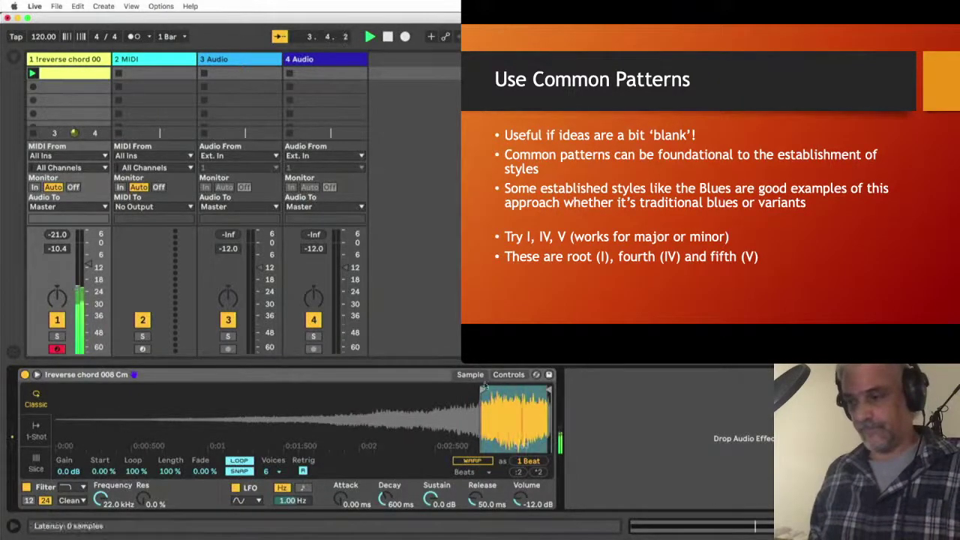
left_click_drag(486, 390, 460, 391)
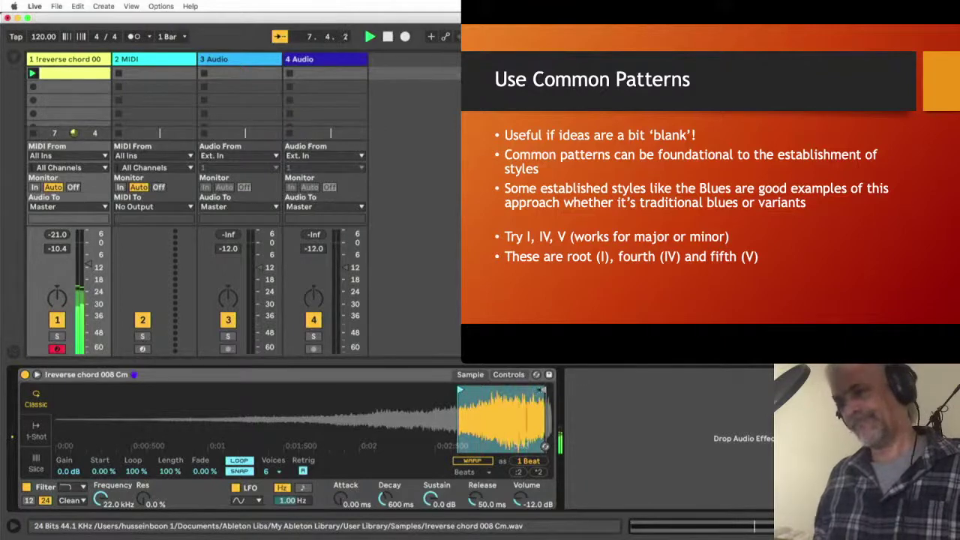
left_click_drag(543, 390, 550, 390)
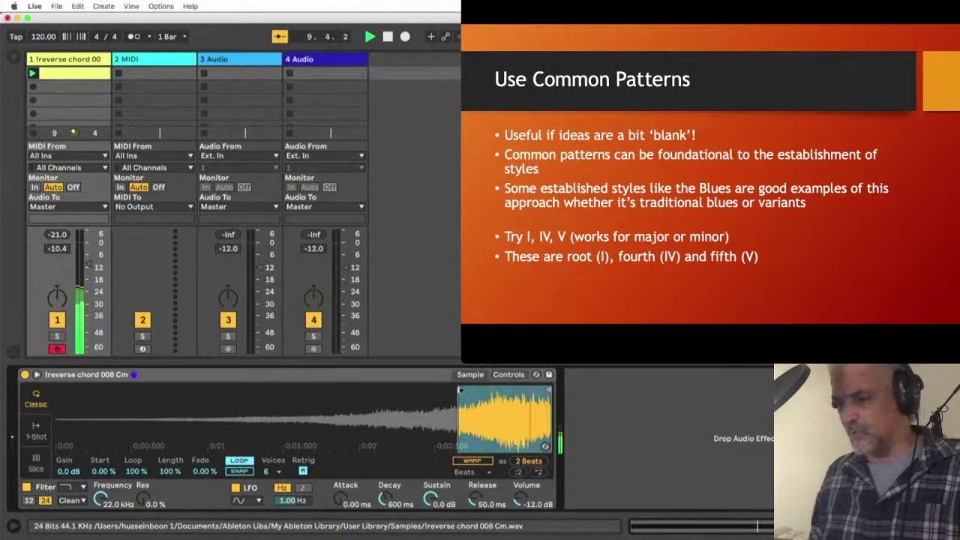
left_click_drag(458, 390, 442, 391)
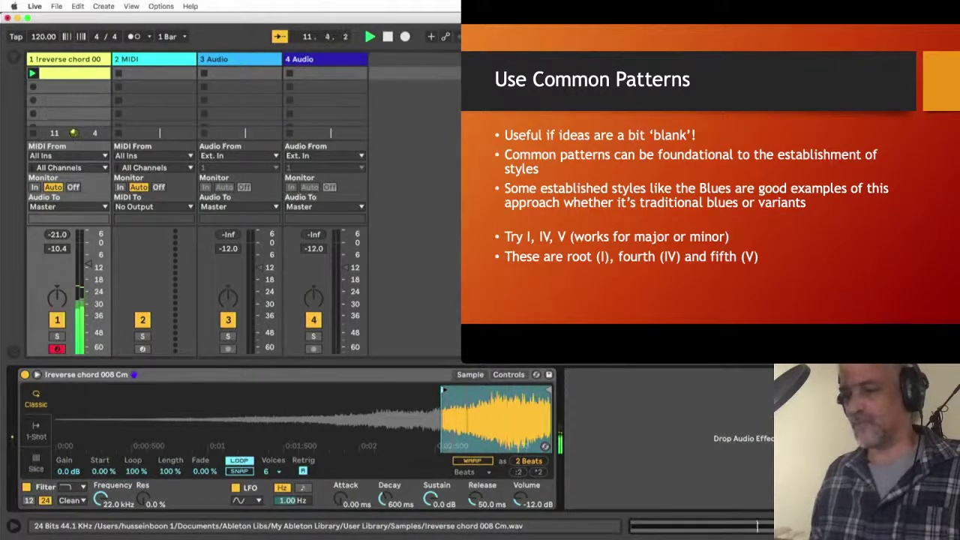
left_click_drag(442, 390, 440, 390)
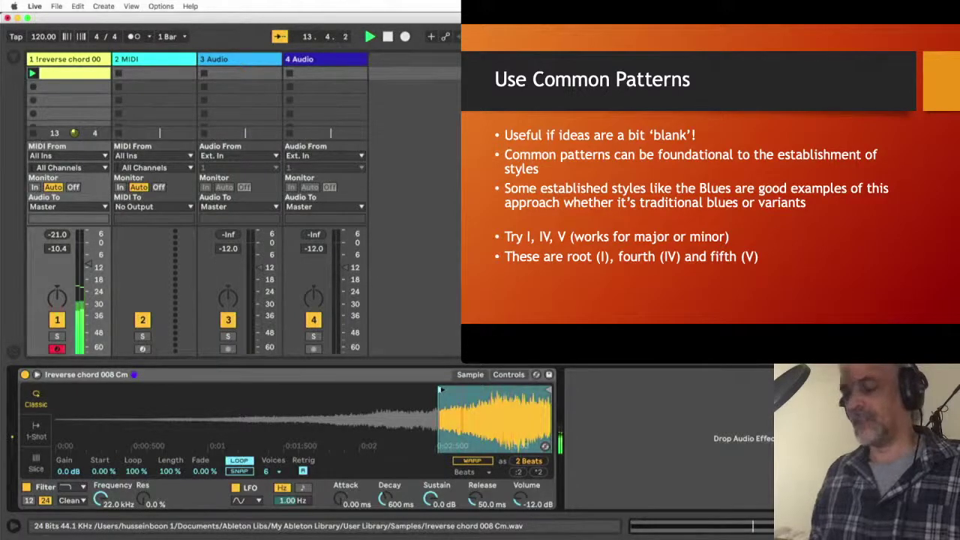
Duplicate the MIDI clip's loop to two bars and transpose the second bar's C3 note up to F3
double_click(78, 78)
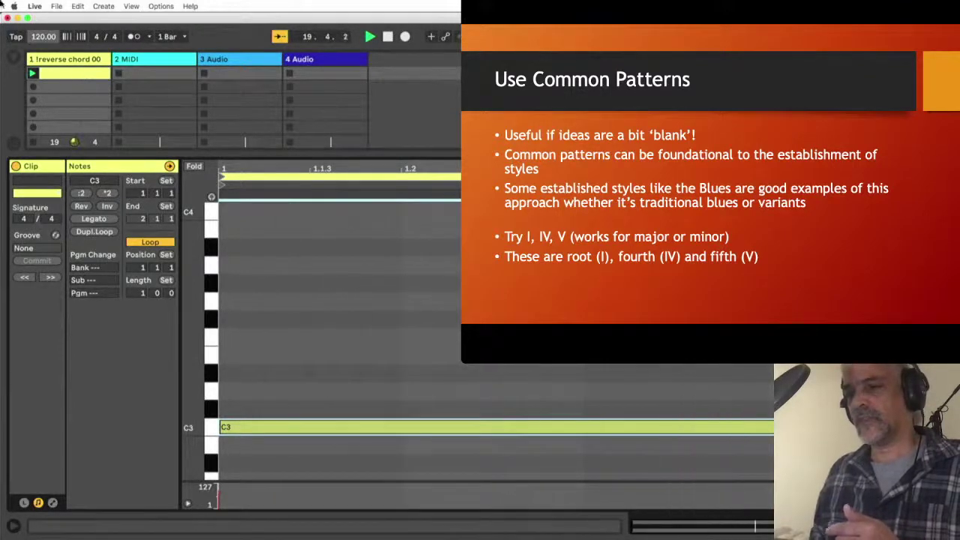
left_click(94, 231)
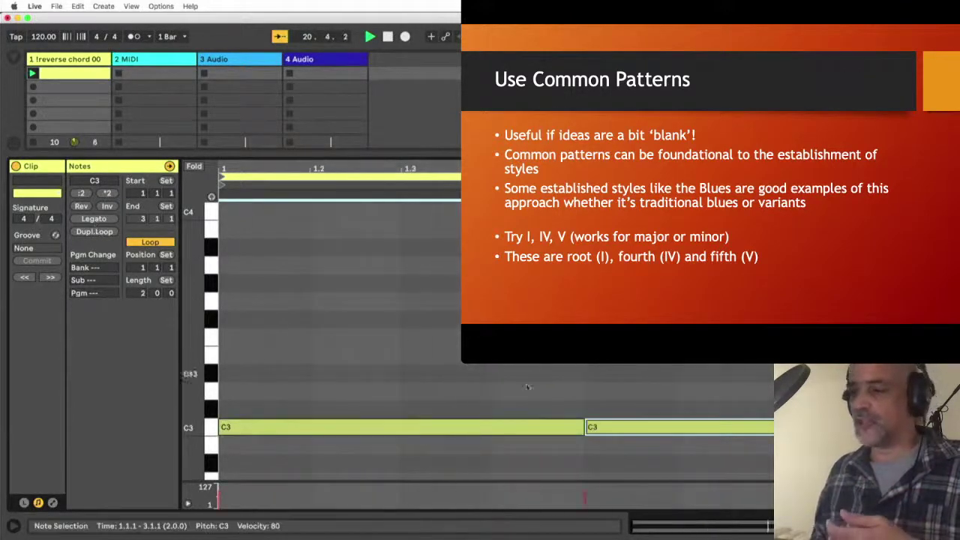
key("Up")
key("Up")
key("Up")
key("Up")
key("Up")
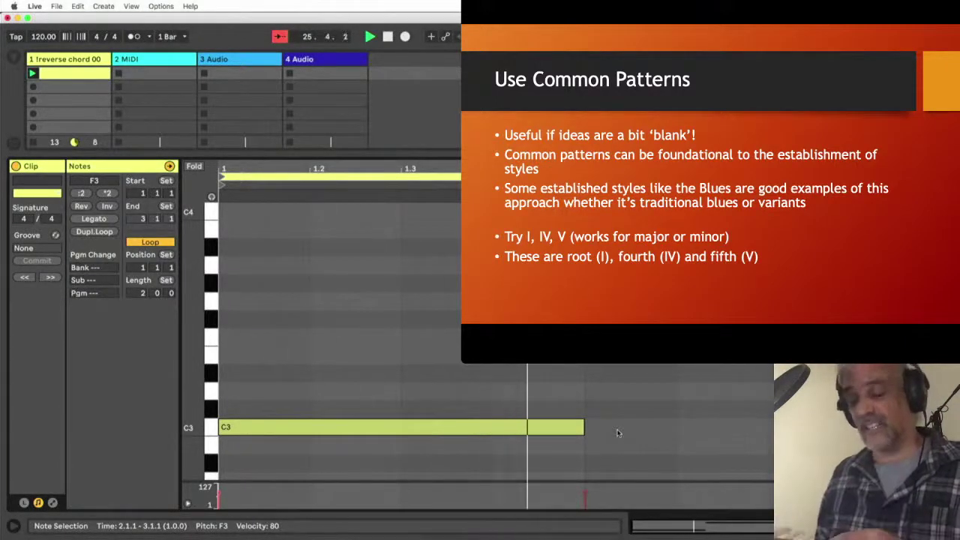
Duplicate the loop to four bars, transpose the last bar's F3 note up to G3, and stop playback
left_click(94, 231)
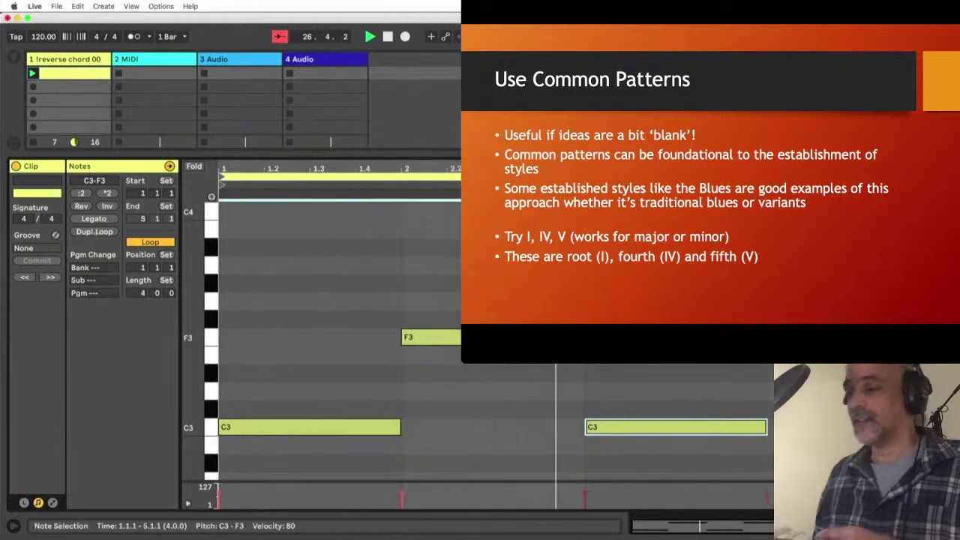
left_click(895, 300)
left_click(895, 337)
key("Up")
key("Up")
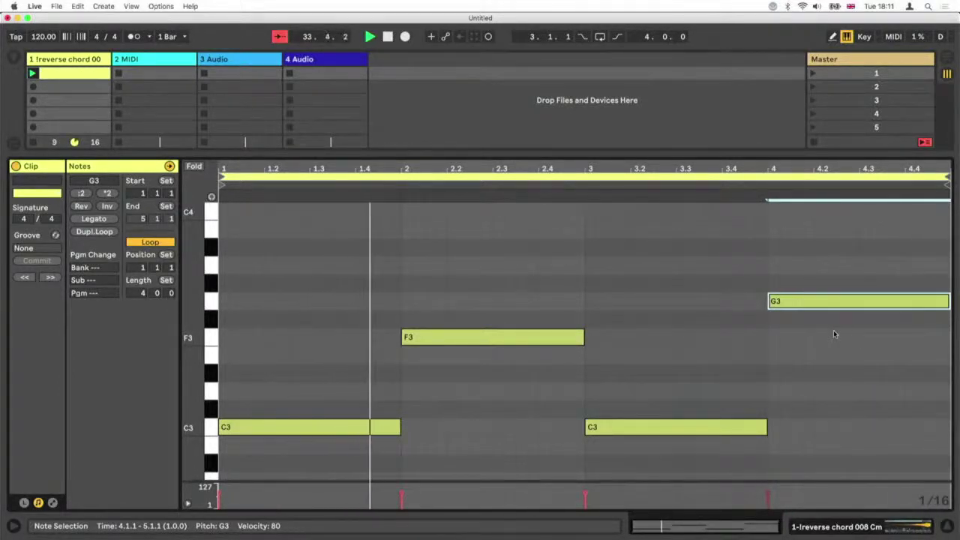
key("space")
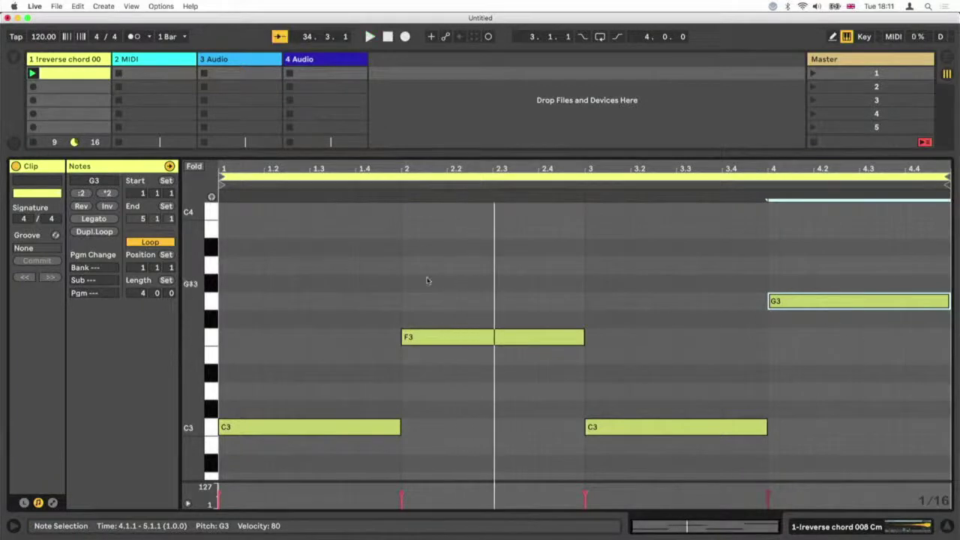
Delete the notes in bars 2 to 4, keeping only the C3 note in bar 1
left_click_drag(365, 263, 828, 498)
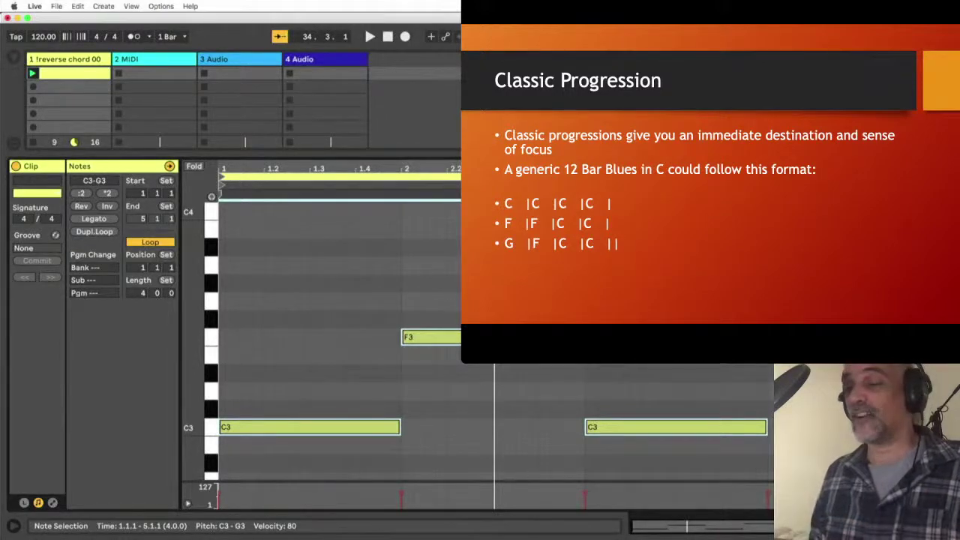
left_click_drag(525, 353, 795, 452)
key("Delete")
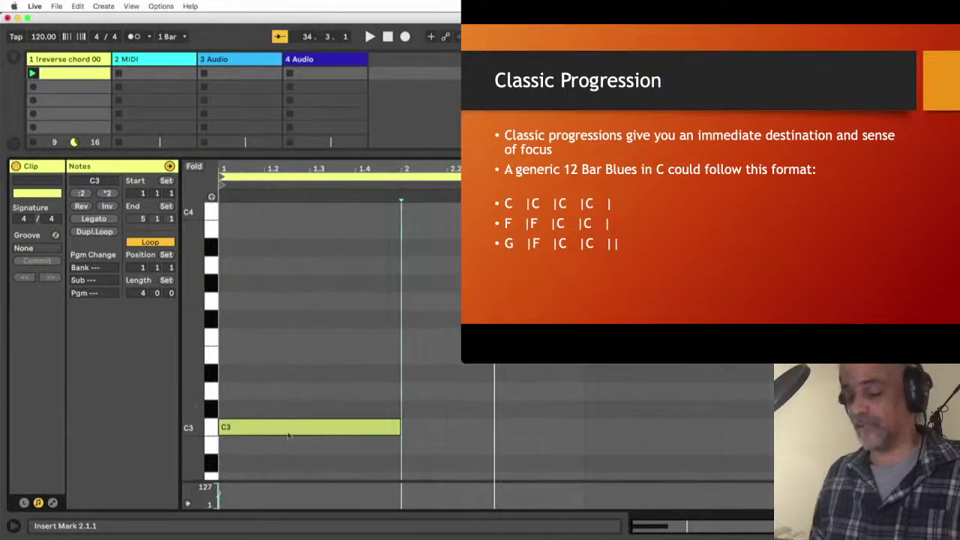
Duplicate the first bar's C3 note three times to fill all four bars
left_click(288, 433)
key("super+d")
key("super+d")
key("super+d")
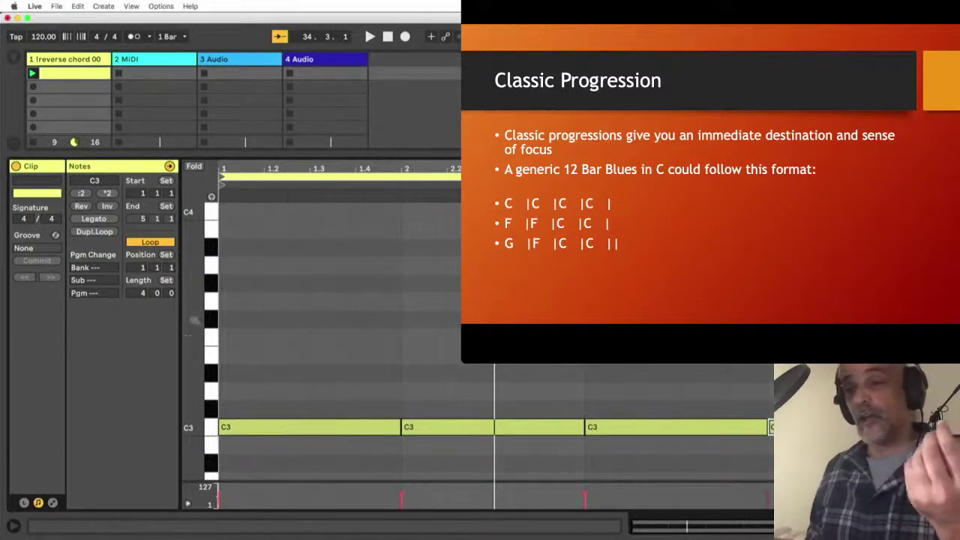
Duplicate the loop to eight bars and transpose the C3 notes in bars 5 and 6 up to F3
left_click(96, 232)
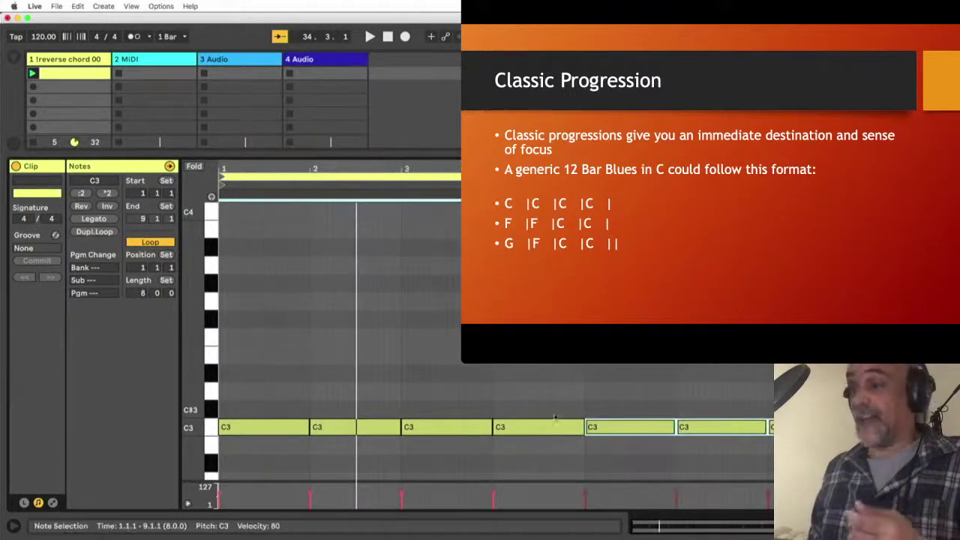
left_click_drag(616, 401, 724, 449)
key("Up")
key("Up")
key("Up")
key("Up")
key("Up")
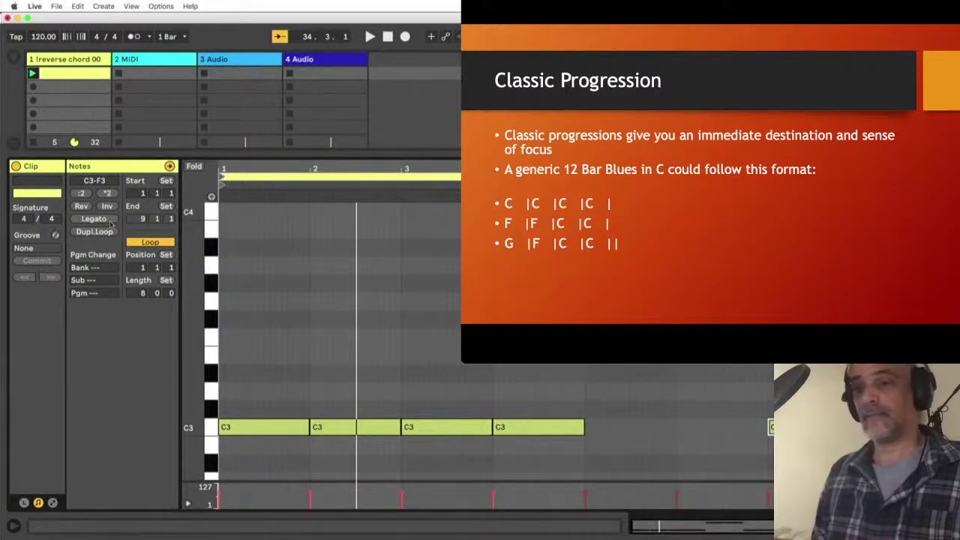
Duplicate the eight-bar loop and shorten the resulting loop to 12 bars
left_click(97, 232)
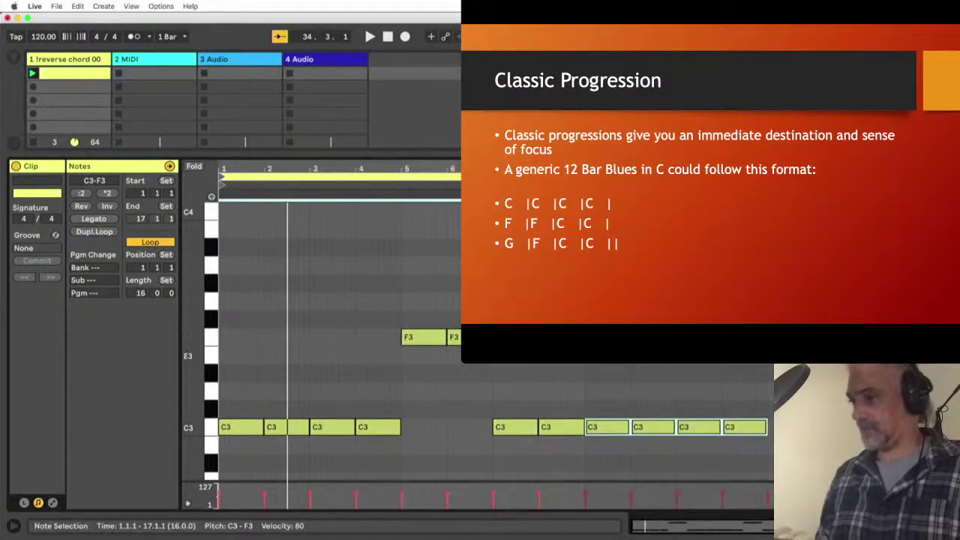
left_click(589, 390)
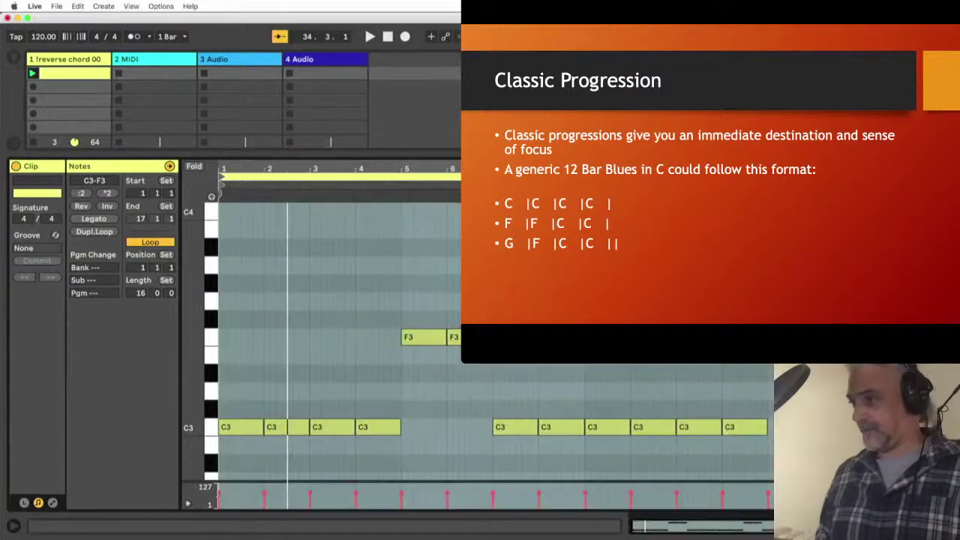
left_click_drag(956, 176, 772, 176)
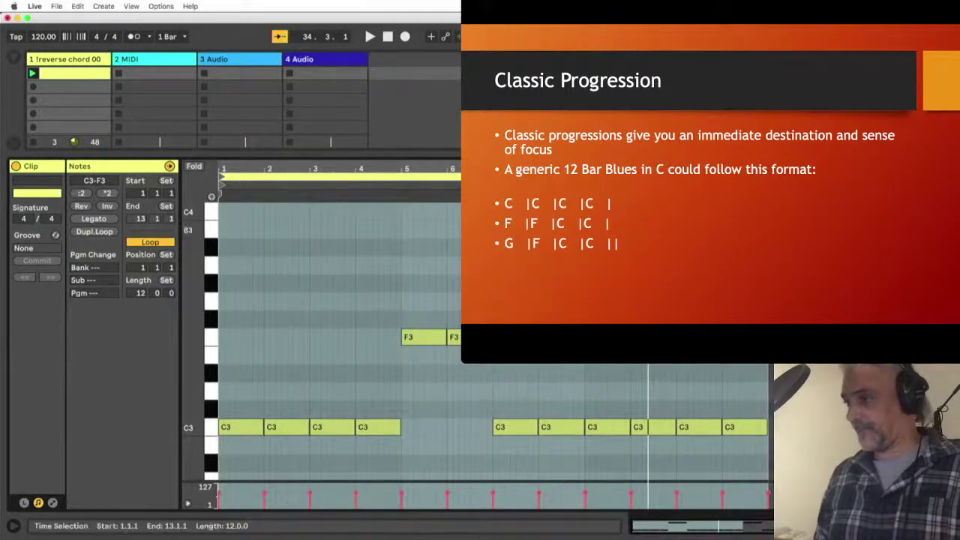
left_click(765, 390)
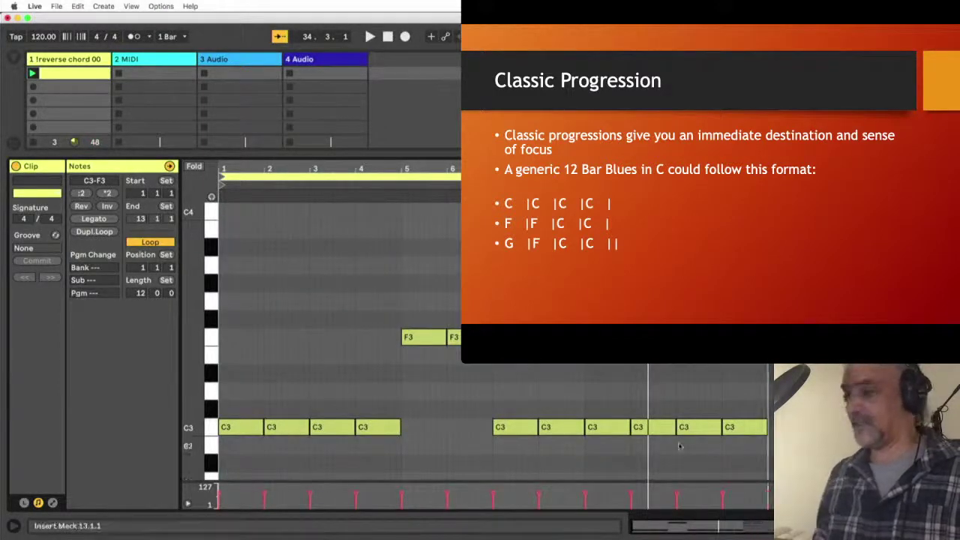
Transpose the C3 note in bar 9 up to G3
left_click_drag(606, 404, 609, 441)
key("Up")
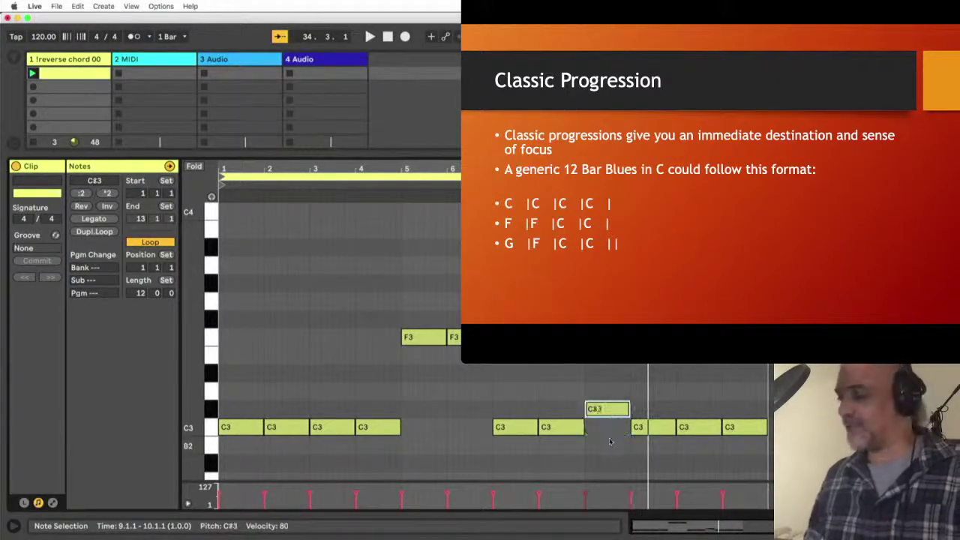
key("Up")
key("Up")
key("Up")
key("Up")
key("Up")
key("Up")
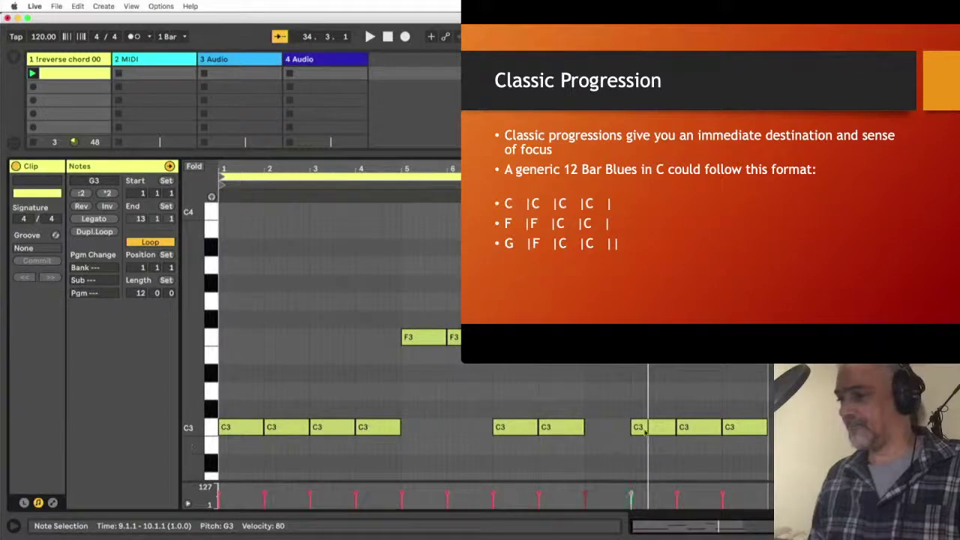
Transpose the C3 note in bar 10 up to F3 and clear the note selection
left_click(645, 432)
key("Up")
key("Up")
key("Up")
key("Up")
key("Up")
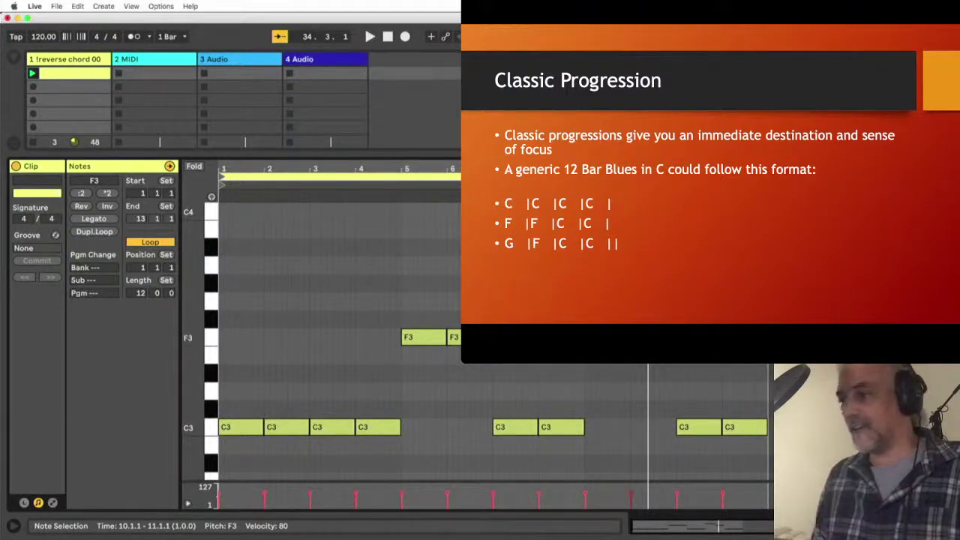
left_click(850, 356)
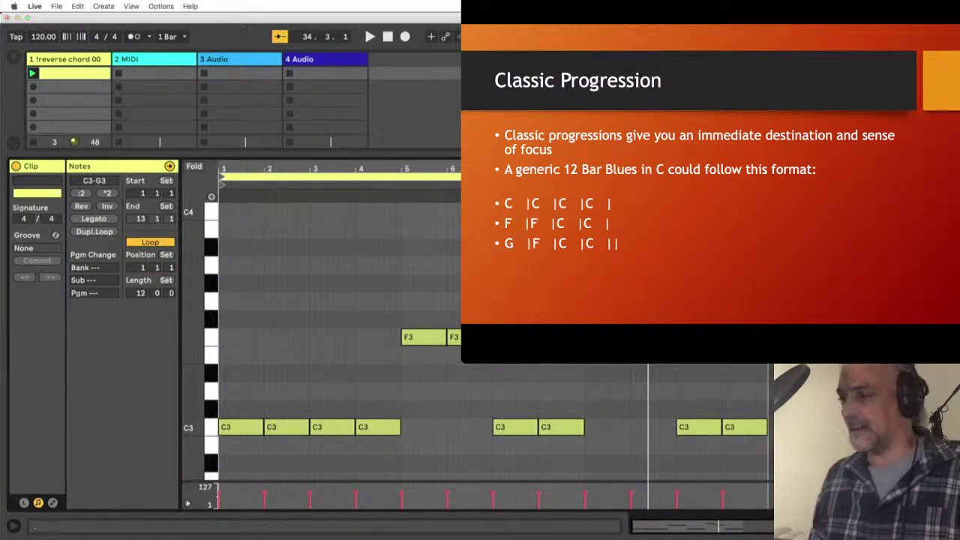
Launch the 12-bar clip and enable Warp for the reverse chord sample in Complex Pro mode
key("plus")
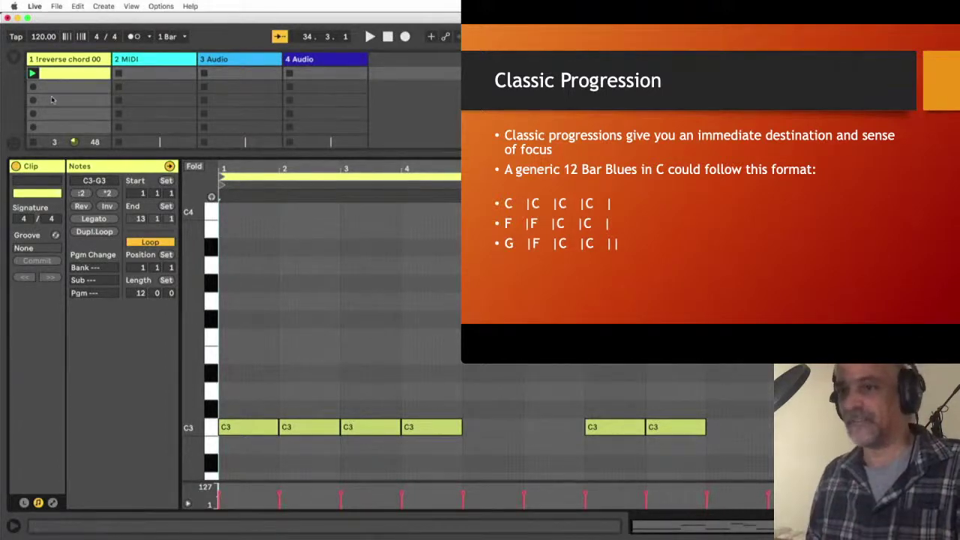
left_click(32, 73)
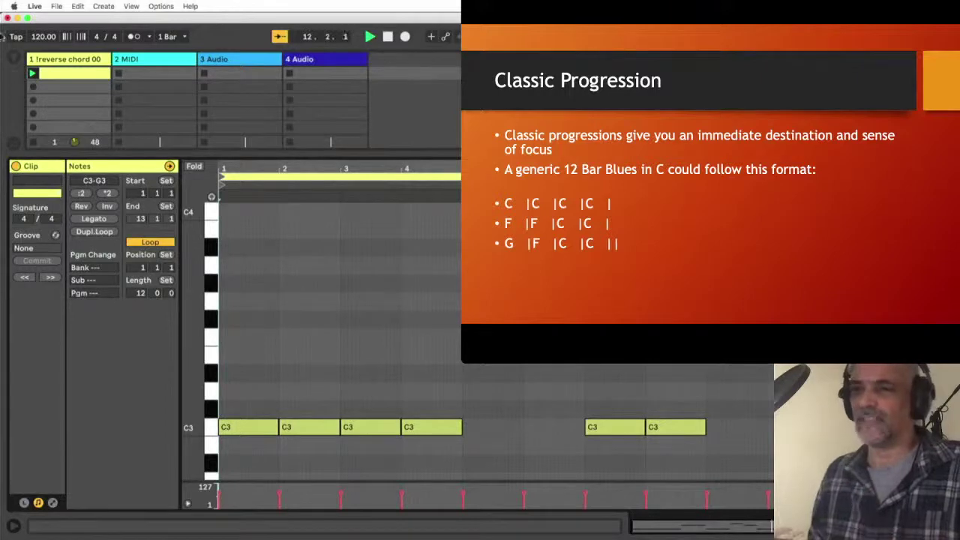
double_click(69, 62)
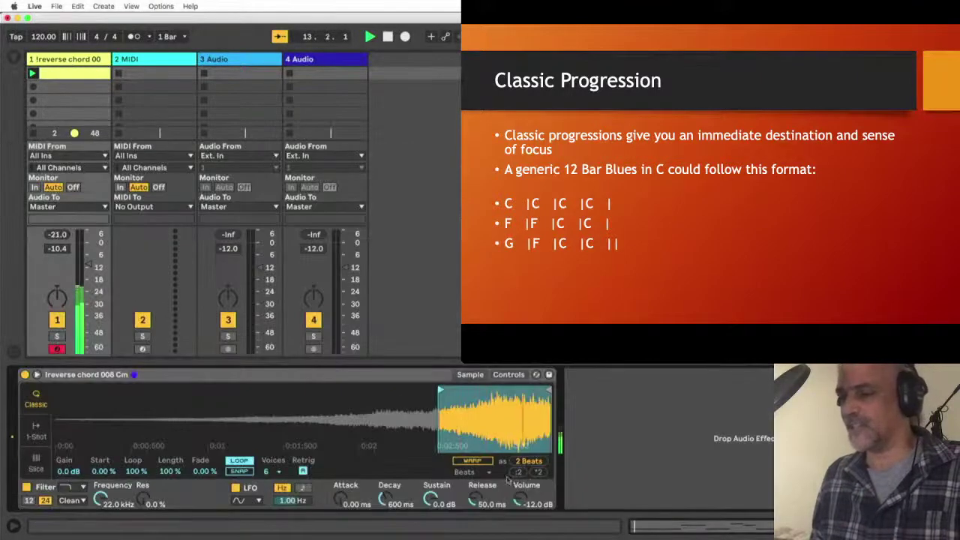
left_click(477, 462)
left_click(487, 473)
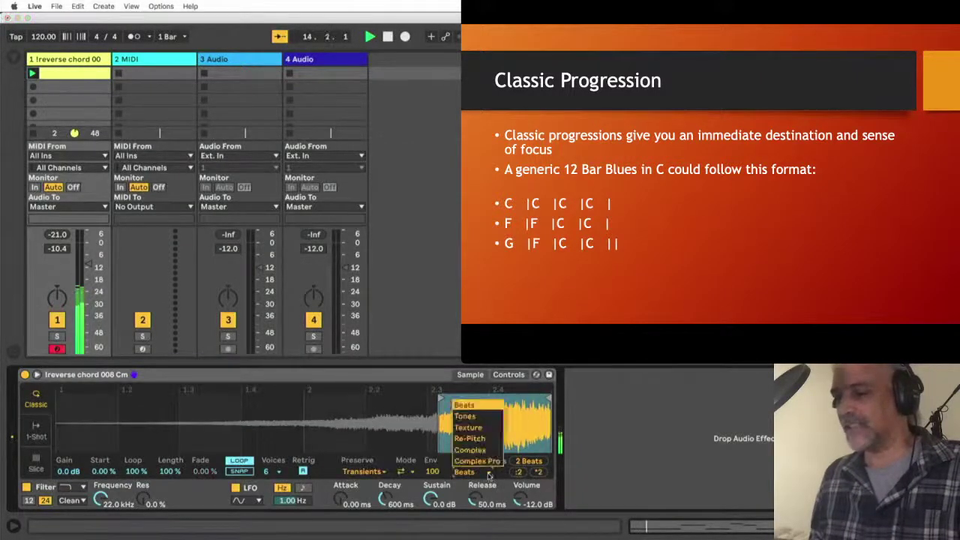
left_click(484, 462)
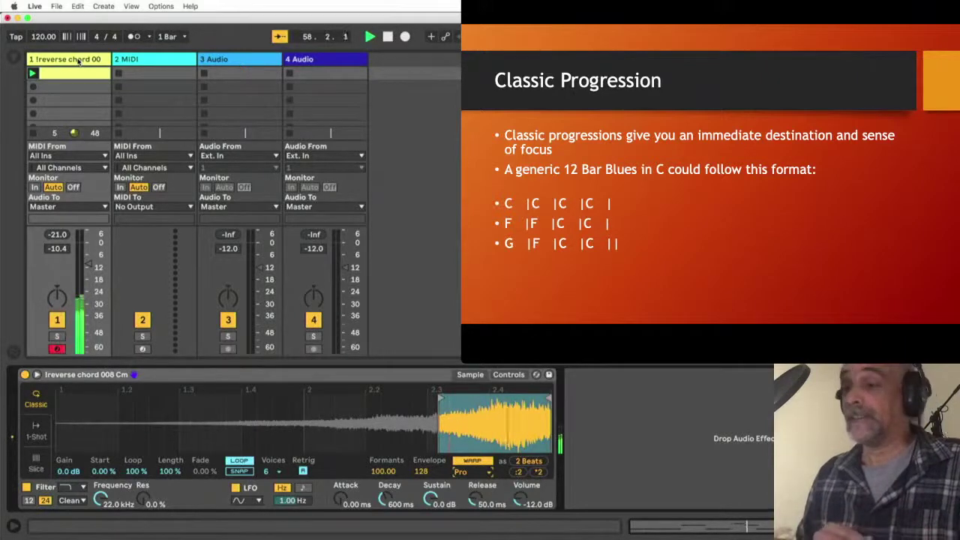
Lower the chord track's volume to -20.0 dB and show its clip's notes
left_click(135, 59)
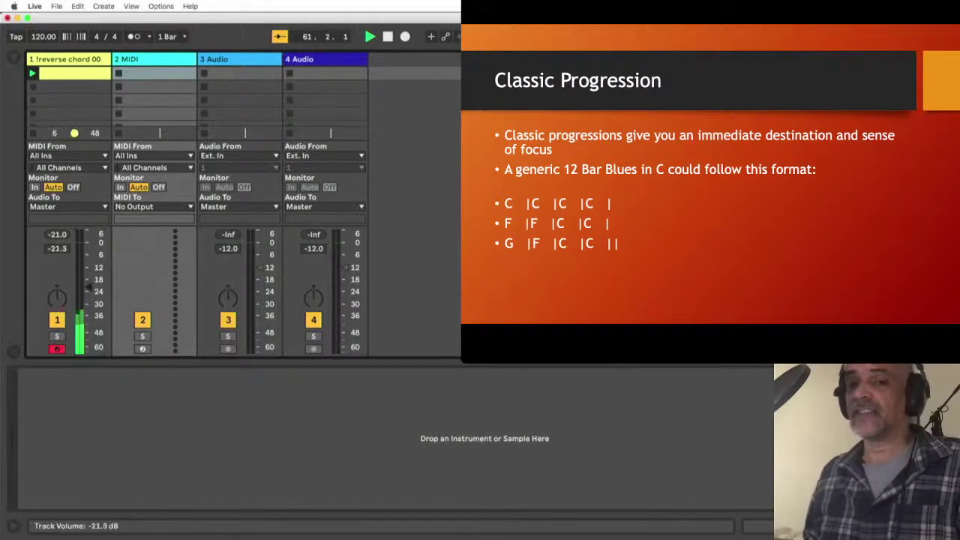
left_click_drag(88, 287, 95, 285)
left_click(70, 74)
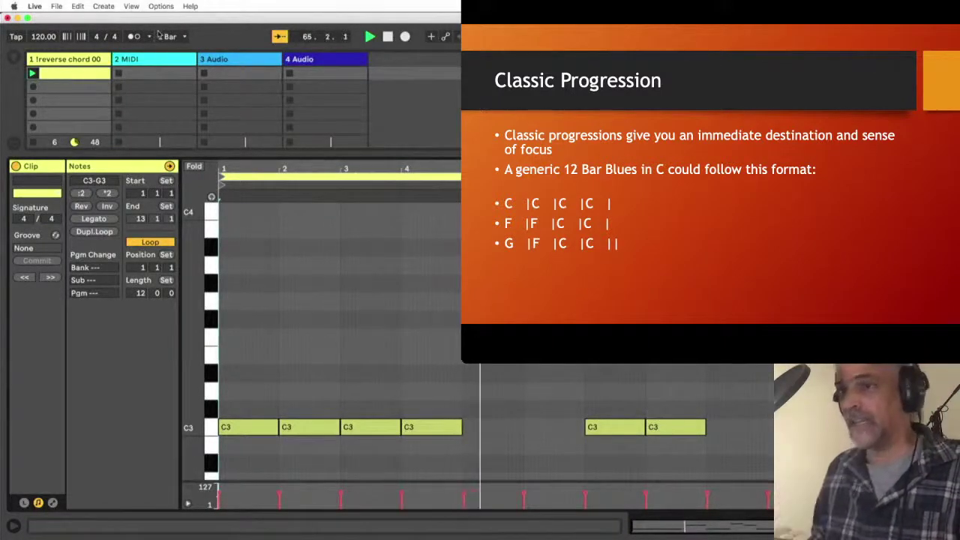
Show the browser and expand the Bass folder in the Sounds category
key("shift+Tab")
left_click(15, 57)
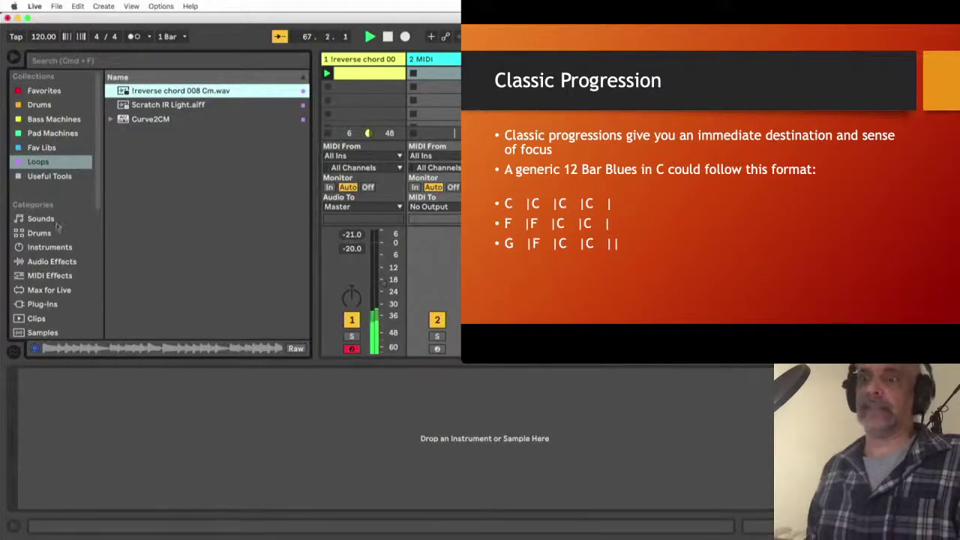
left_click(54, 248)
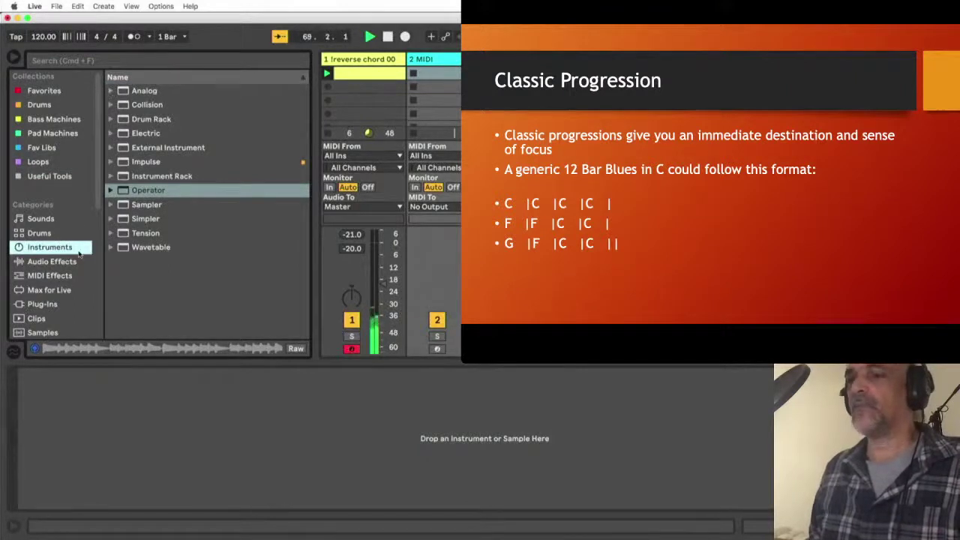
left_click(47, 219)
left_click(111, 105)
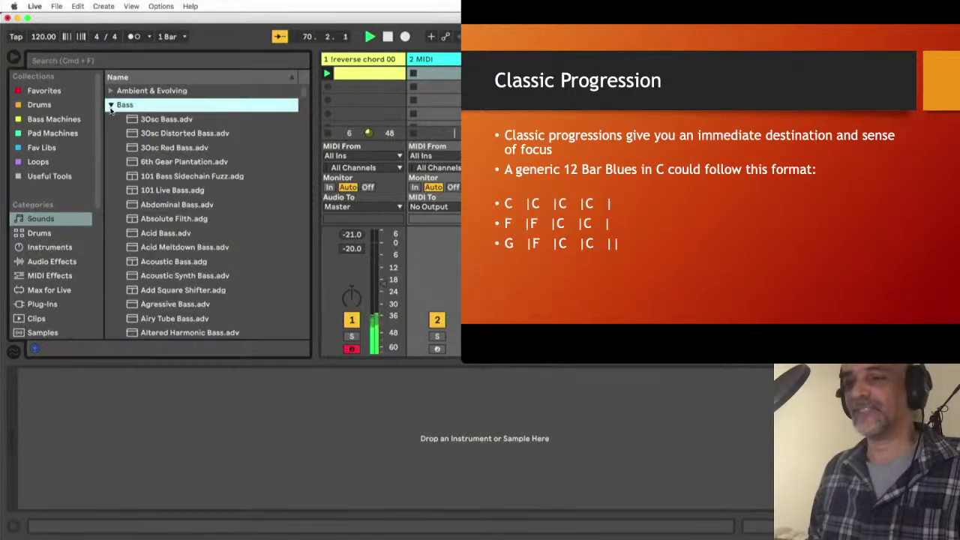
Audition the bass presets in order, settling on 101 Live Bass.adg, with playback stopped
key("Down")
key("Down")
key("Down")
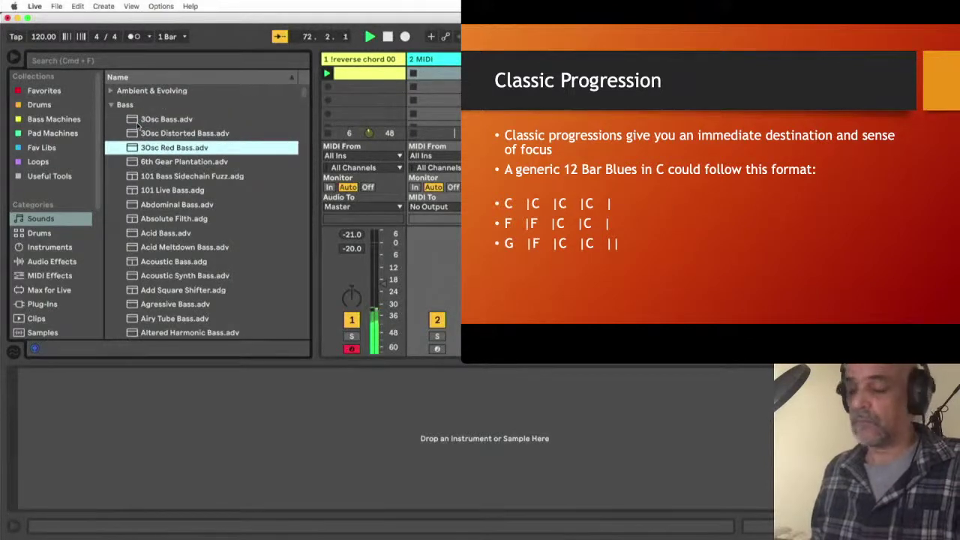
key("Down")
key("Down")
key("Down")
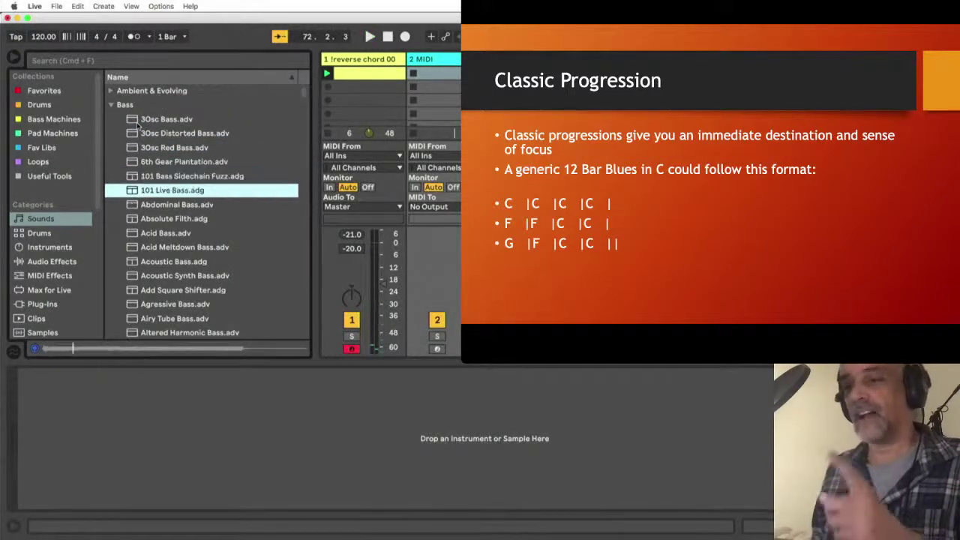
key("Down")
key("Up")
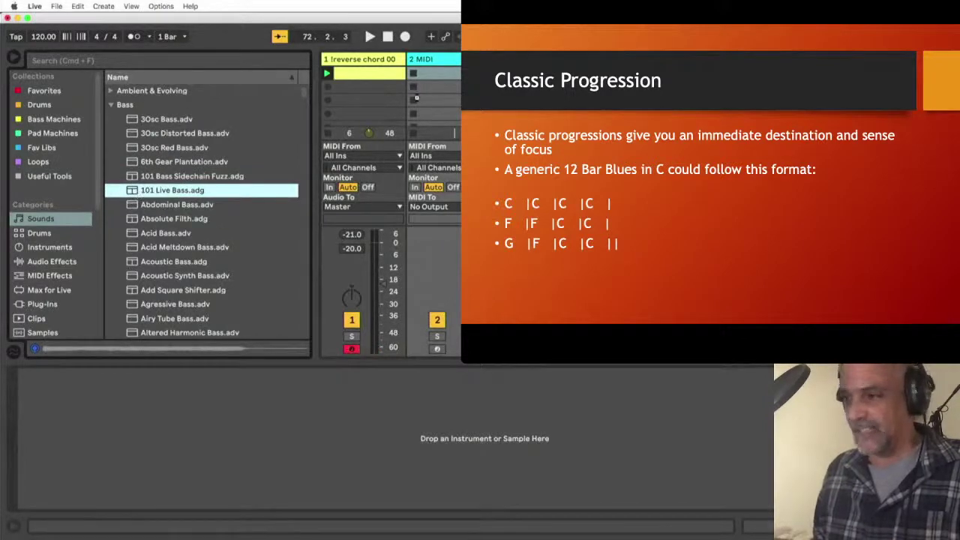
key("Return")
left_click(441, 59)
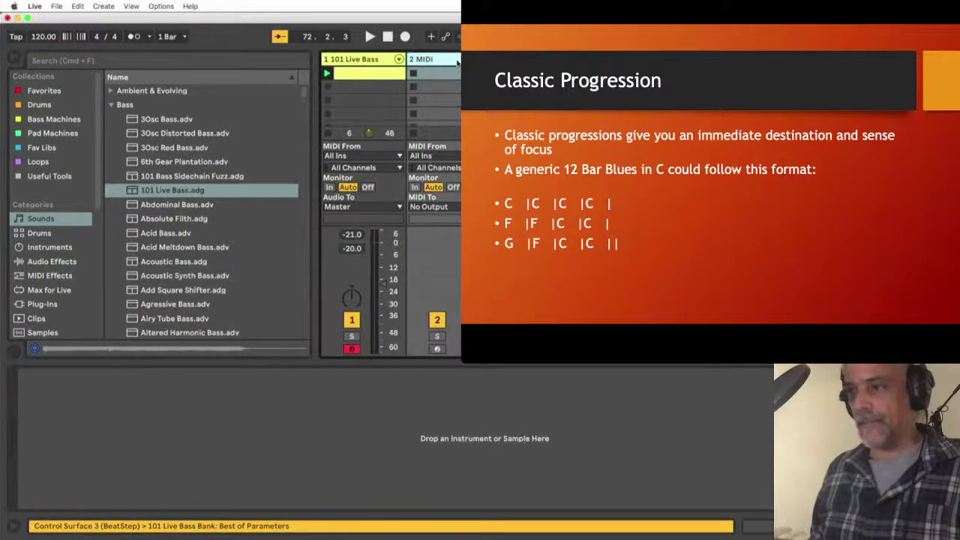
left_click(442, 156)
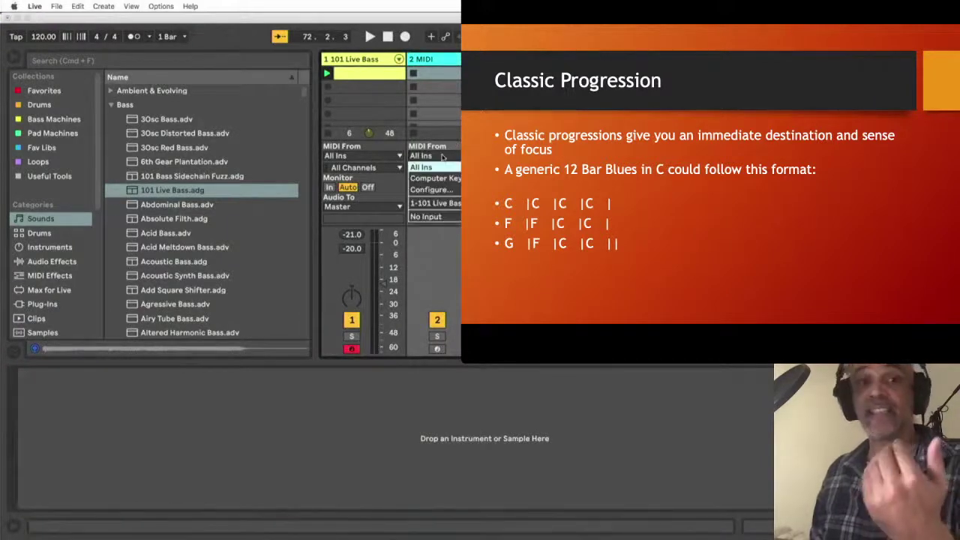
left_click(442, 155)
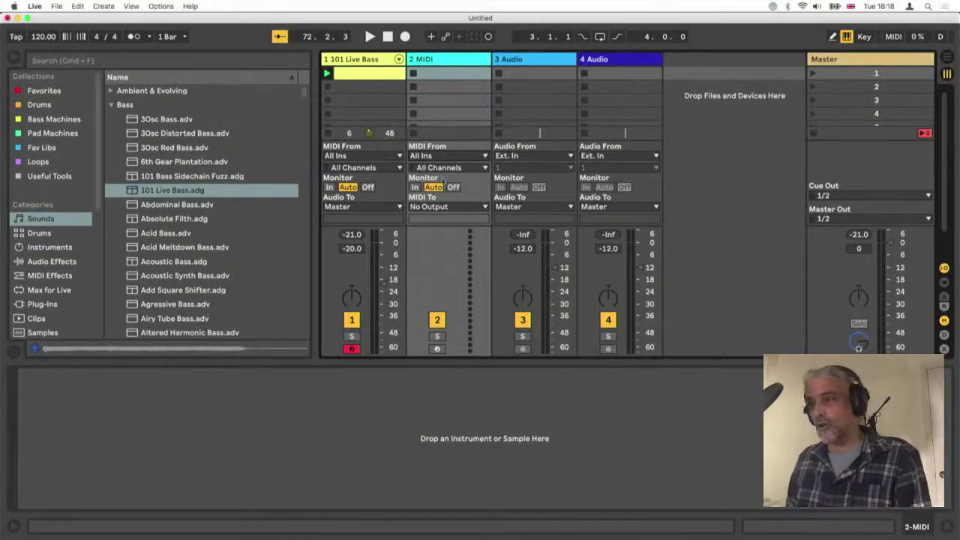
left_click(354, 60)
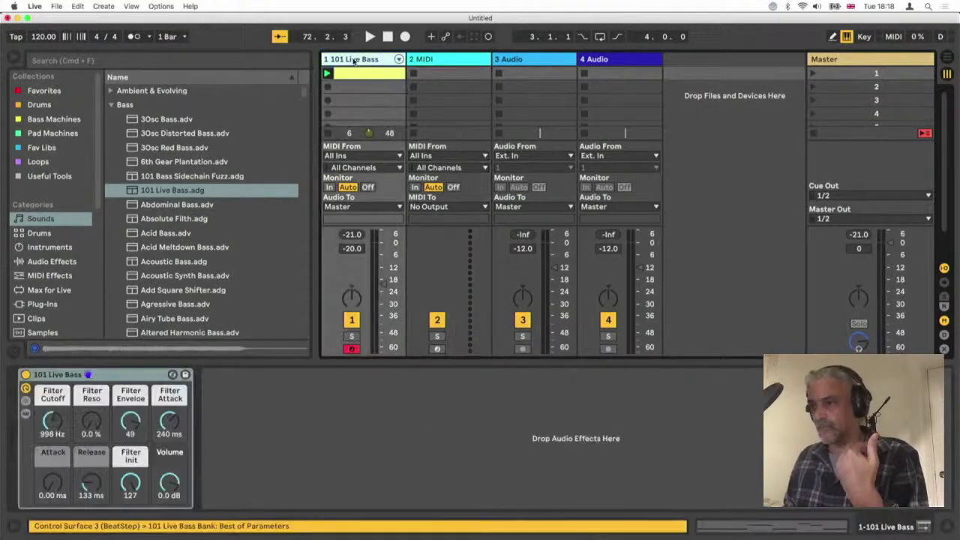
key("super+z")
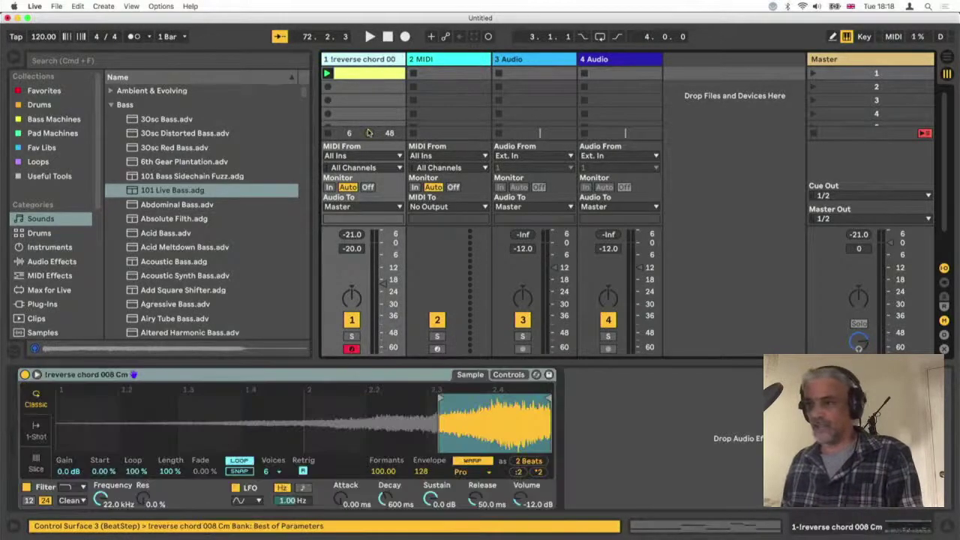
Load the 101 Live Bass preset onto the empty second MIDI track and hide the browser
left_click(153, 192)
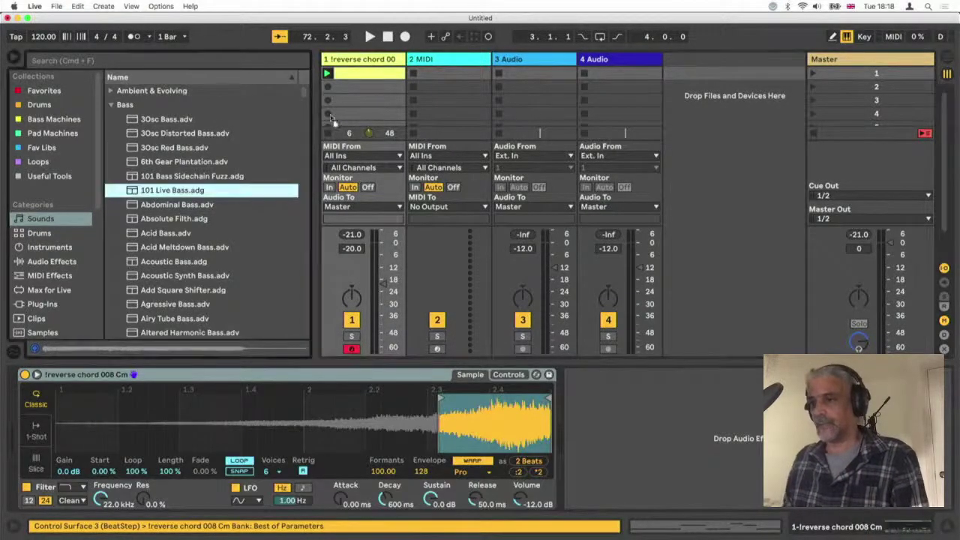
left_click_drag(461, 71, 459, 70)
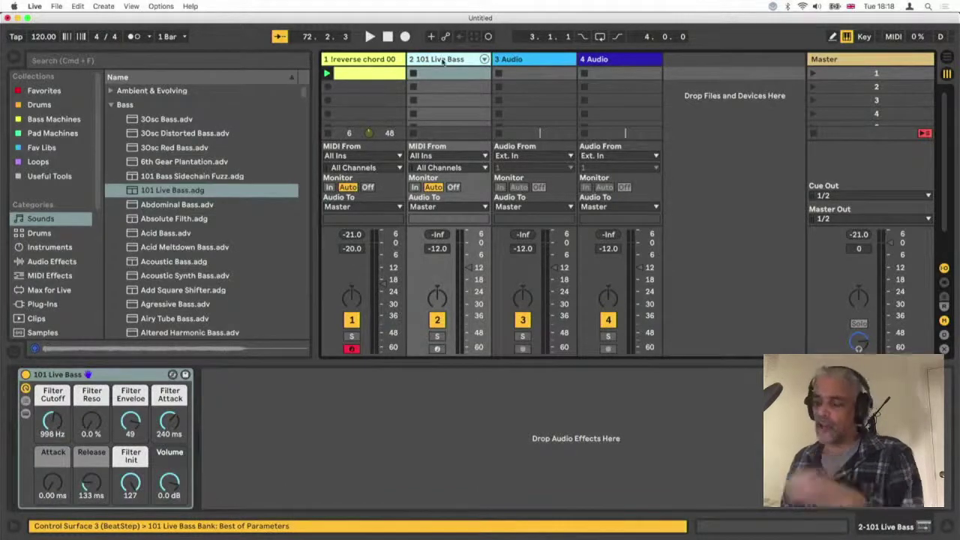
key("super+alt+b")
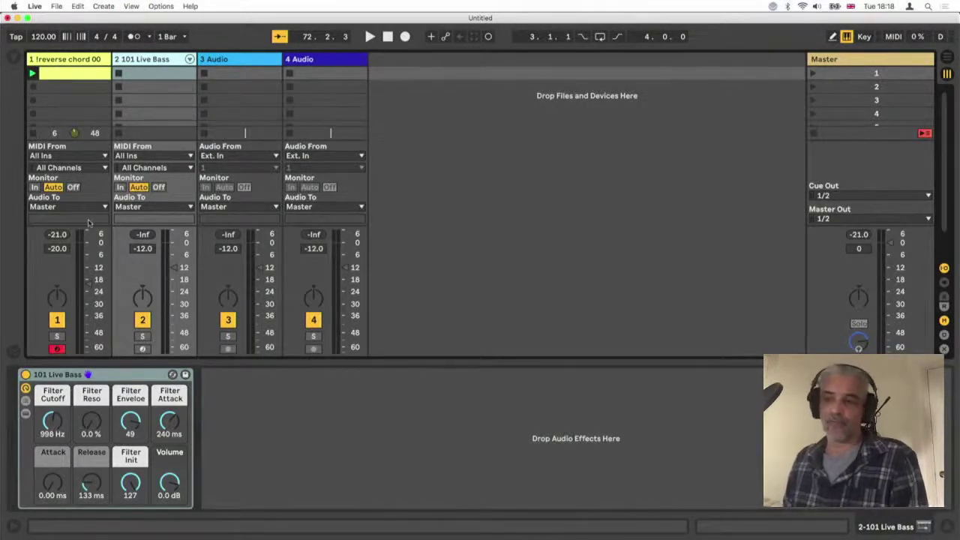
Route the bass track's MIDI input from the reverse chord track and set its monitoring to In
left_click(149, 157)
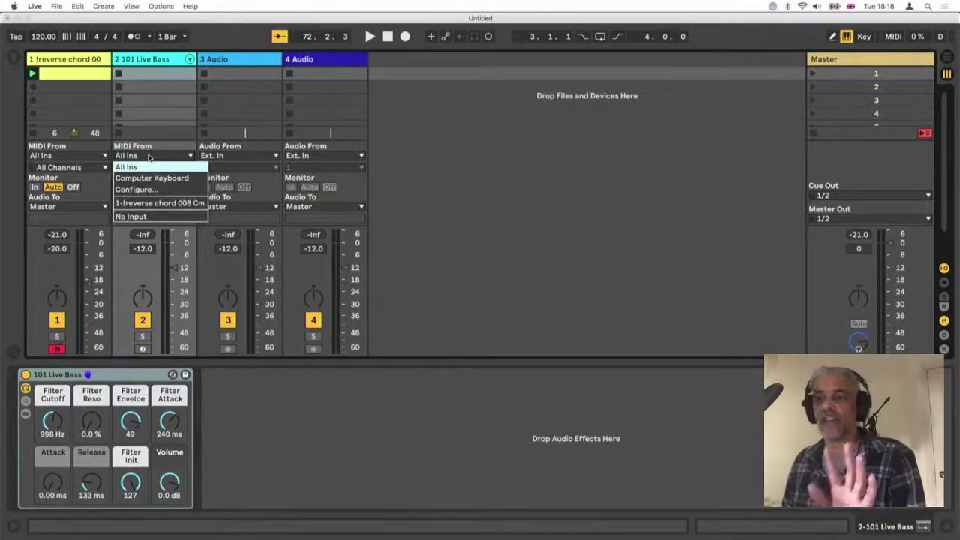
left_click(160, 204)
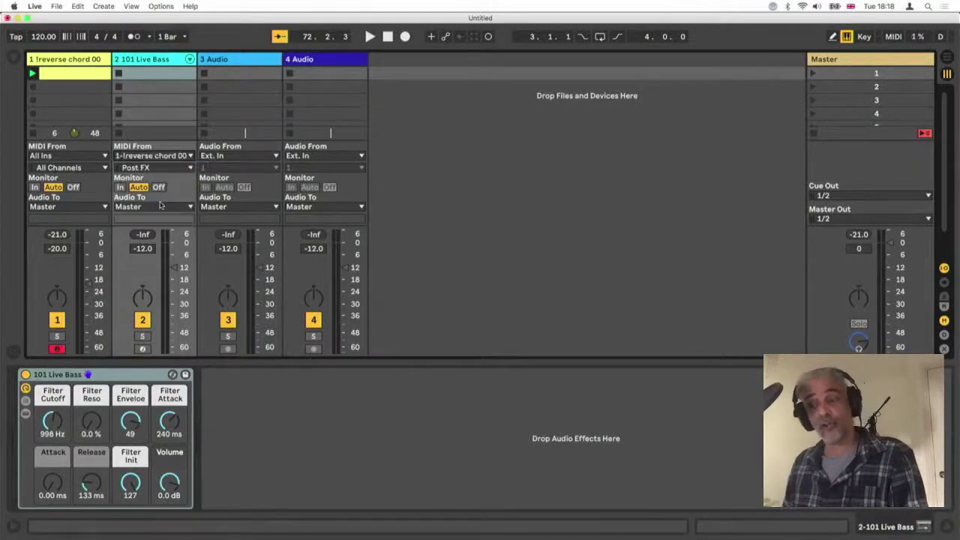
left_click(120, 188)
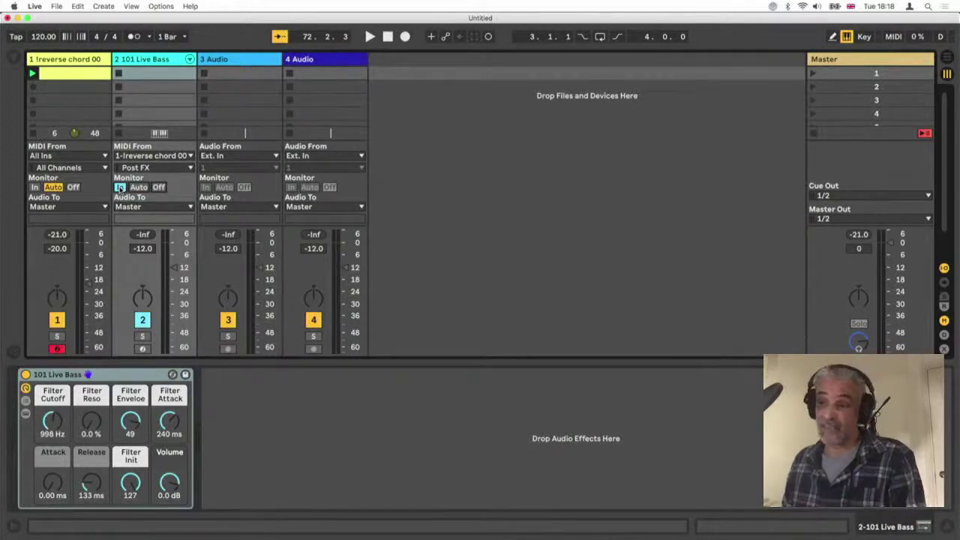
Mute the reverse chord track and play the bass alone, showing the browser again
left_click(58, 320)
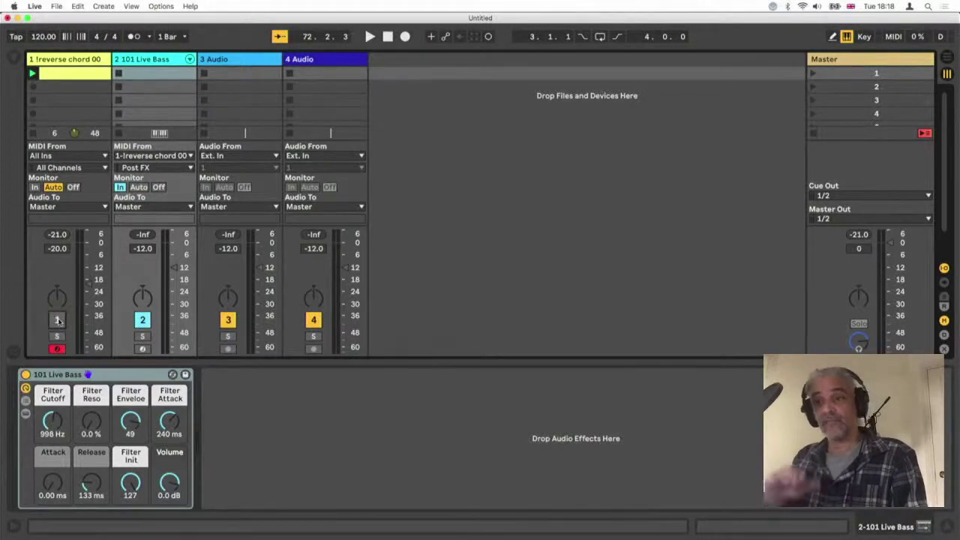
key("space")
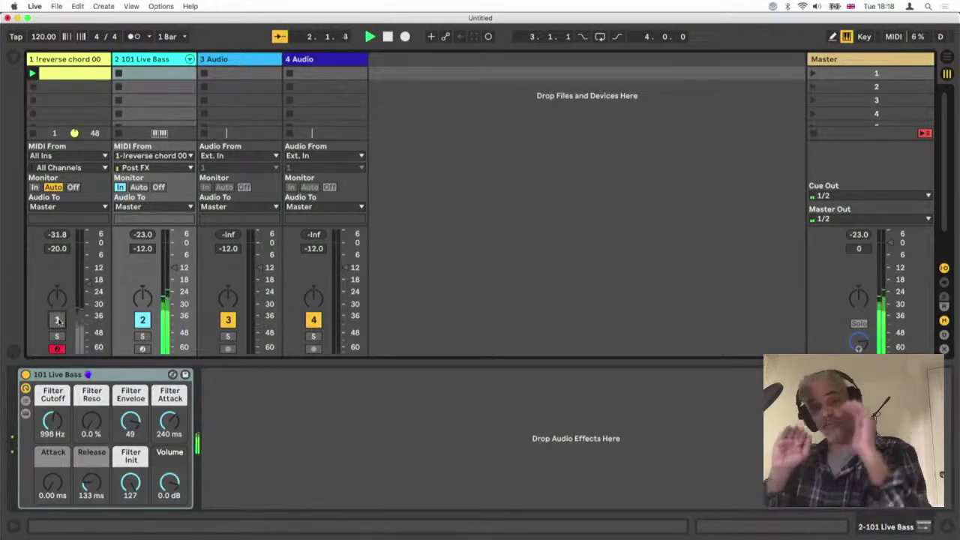
left_click(15, 57)
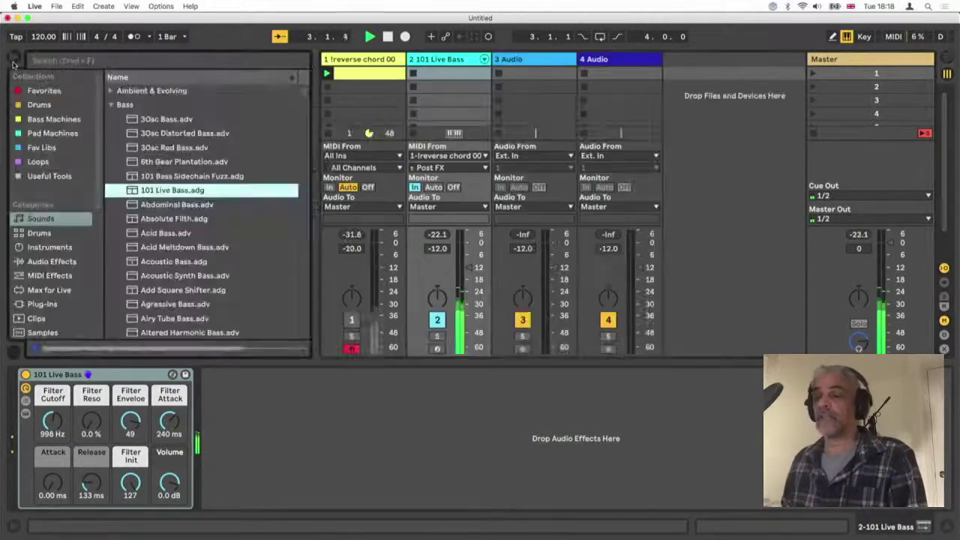
Add a Pitch MIDI effect before the 101 Live Bass instrument and set its pitch to -36 st
left_click(51, 275)
left_click_drag(123, 155, 50, 439)
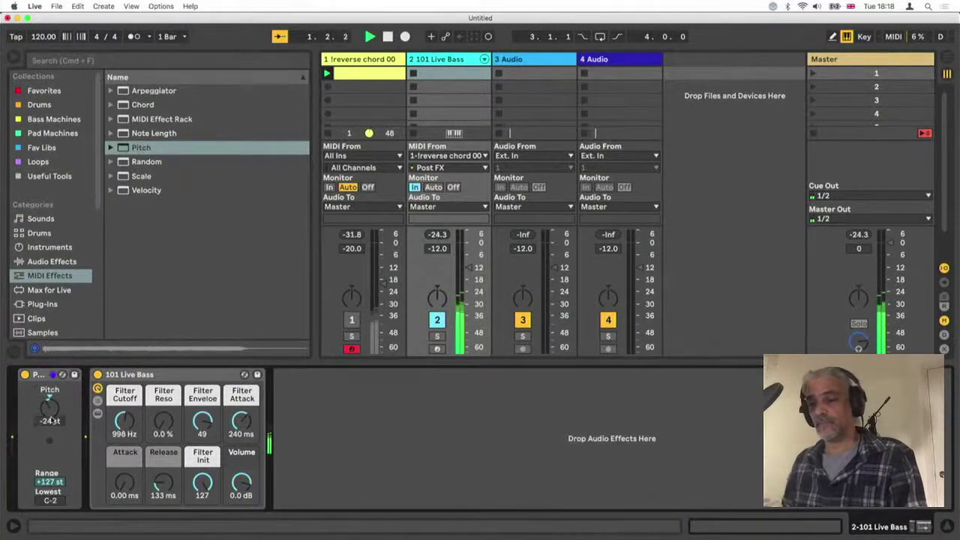
left_click_drag(49, 421, 50, 431)
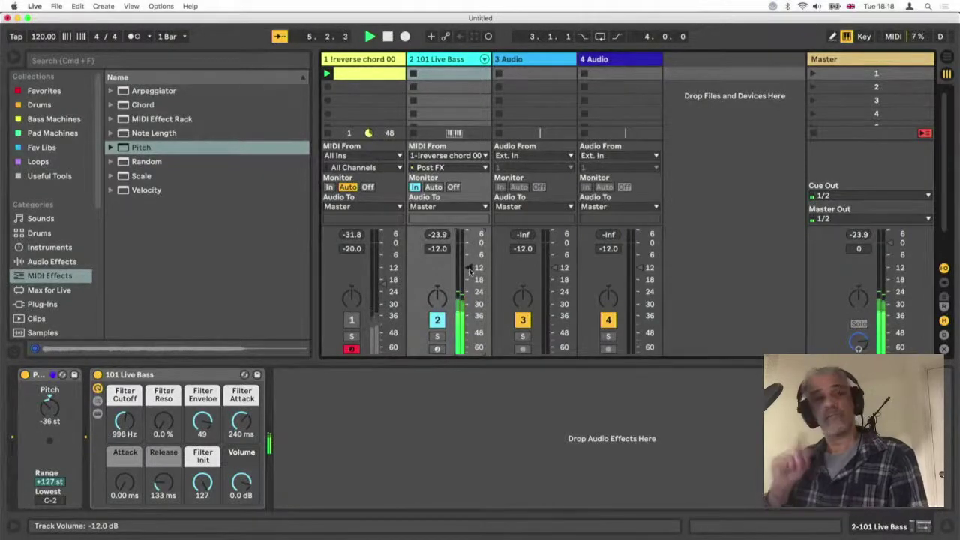
Unmute the reverse chord track and set its volume to -14.0 dB
left_click(351, 319)
left_click_drag(383, 283, 387, 275)
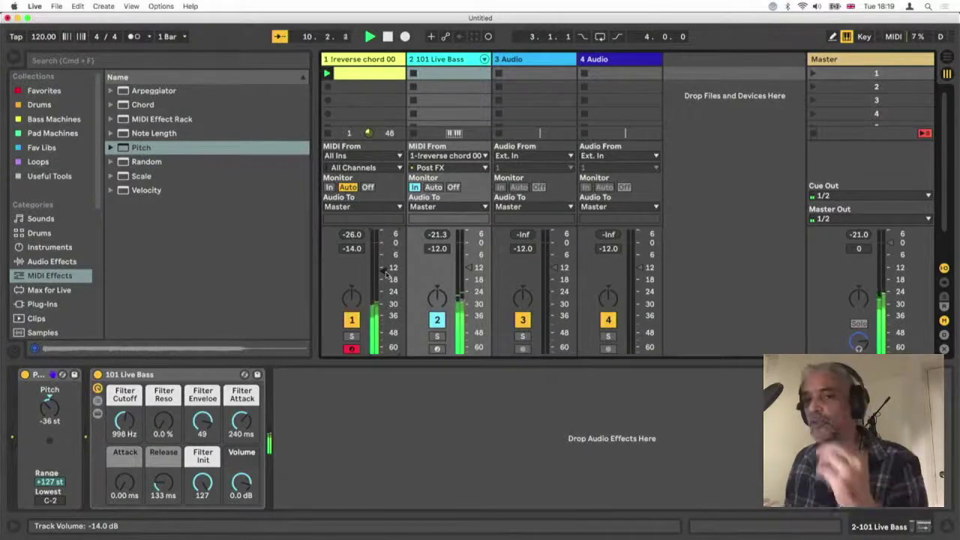
Insert an Arpeggiator between Pitch and 101 Live Bass, with rate 1/8, gate 77 % and steps 1
left_click_drag(150, 91, 88, 385)
left_click(146, 446)
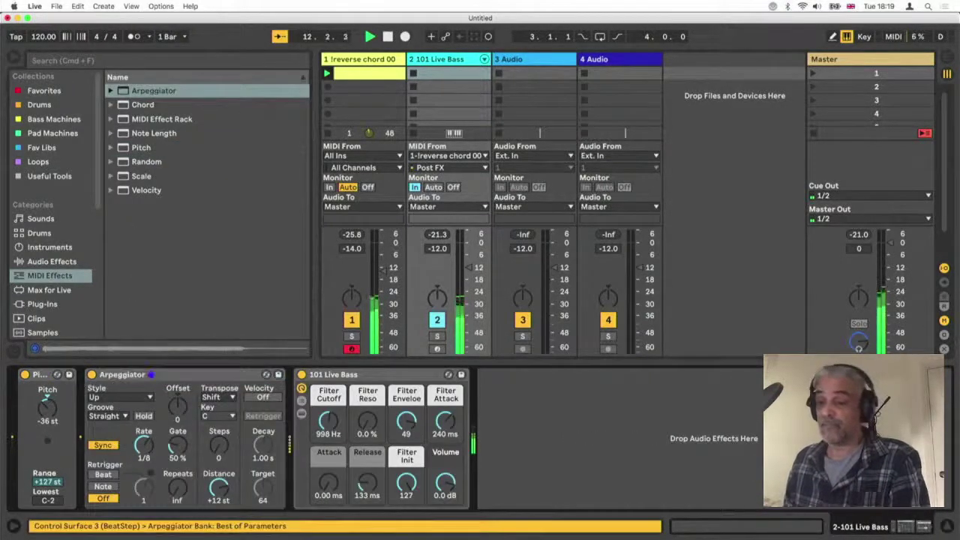
left_click_drag(146, 445, 178, 435)
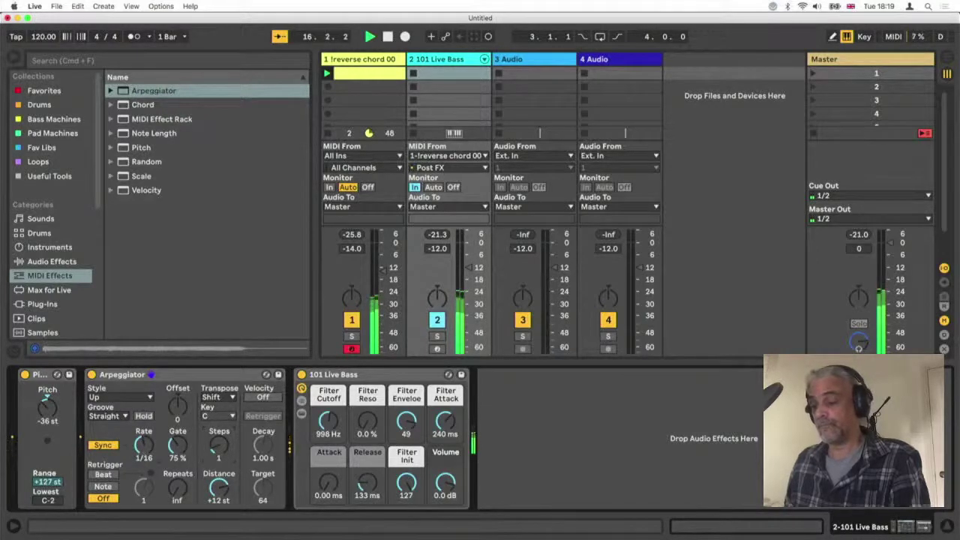
left_click_drag(143, 446, 143, 439)
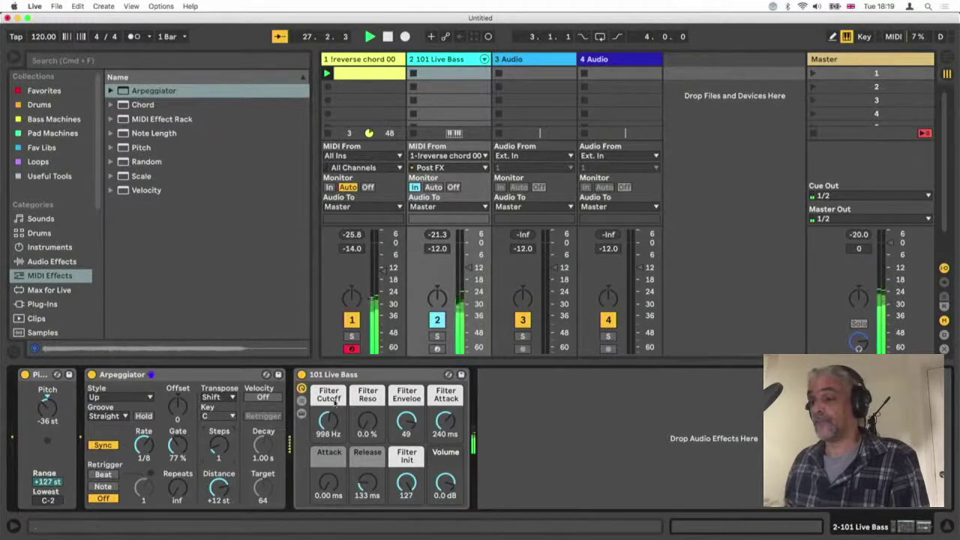
Set the bass filter cutoff to 345 Hz and filter envelope to 31, and the reverse chord track's volume to -12.0 dB
left_click_drag(336, 403, 335, 423)
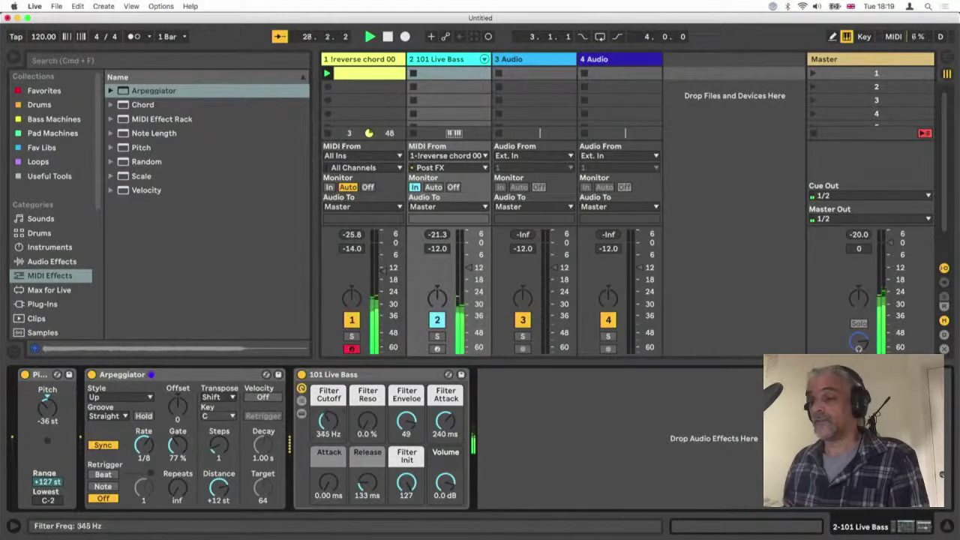
left_click_drag(406, 418, 406, 431)
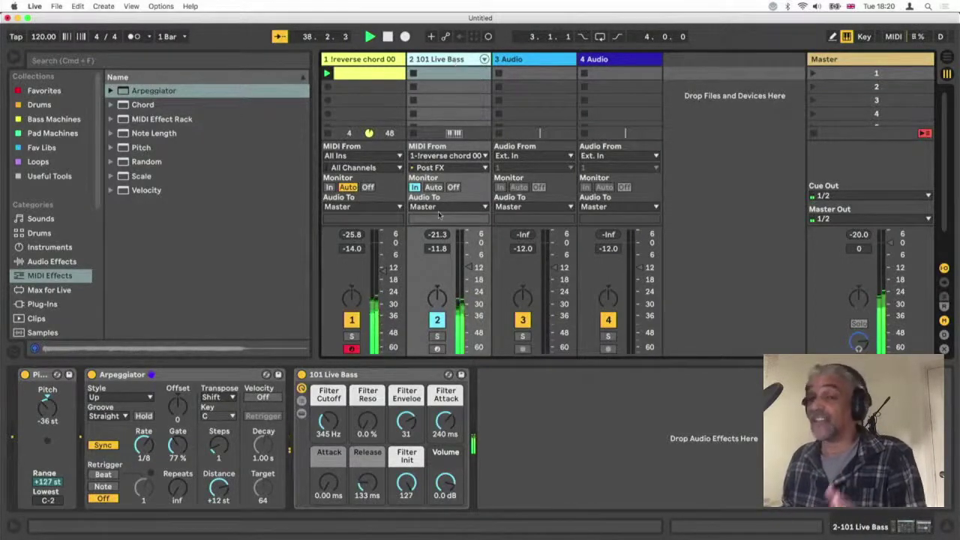
left_click_drag(384, 272, 384, 267)
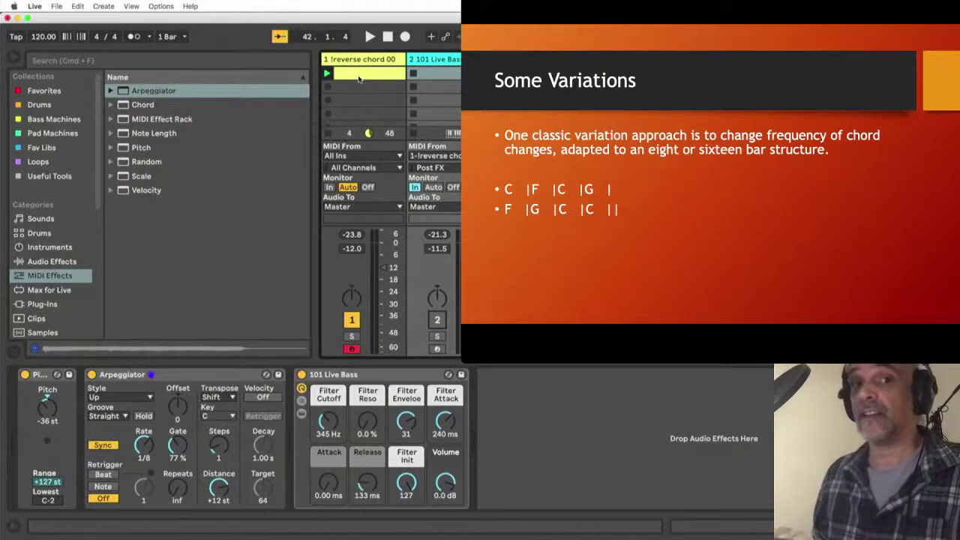
Shorten the chord clip's loop to 8 bars, moving the bar 2 note to F3 and the bar 4 and 6 notes to G3
double_click(359, 79)
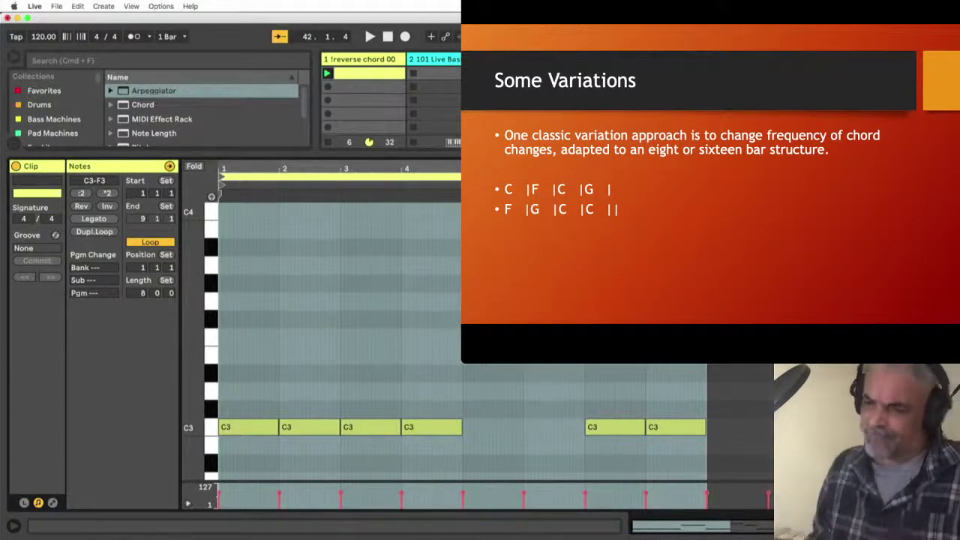
left_click(360, 368)
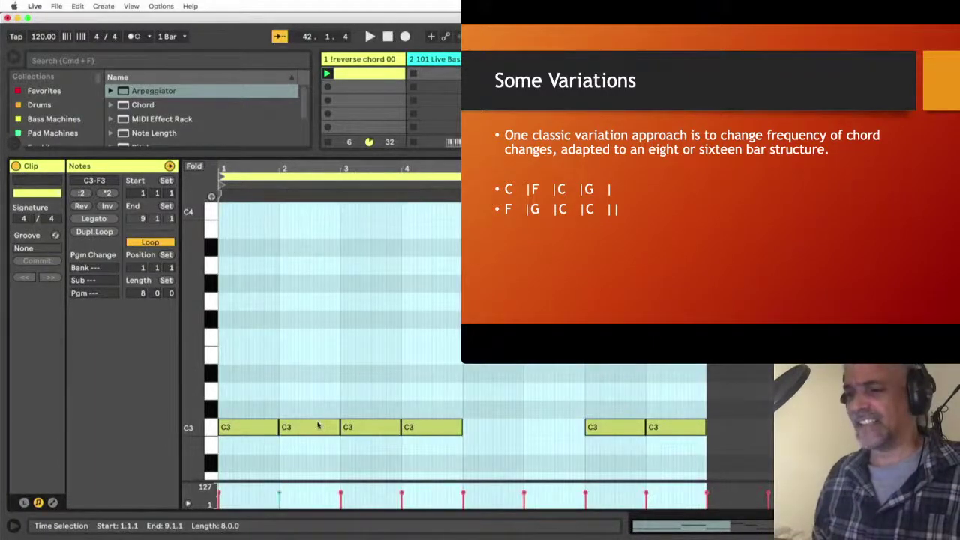
left_click(318, 426)
left_click_drag(318, 428, 318, 345)
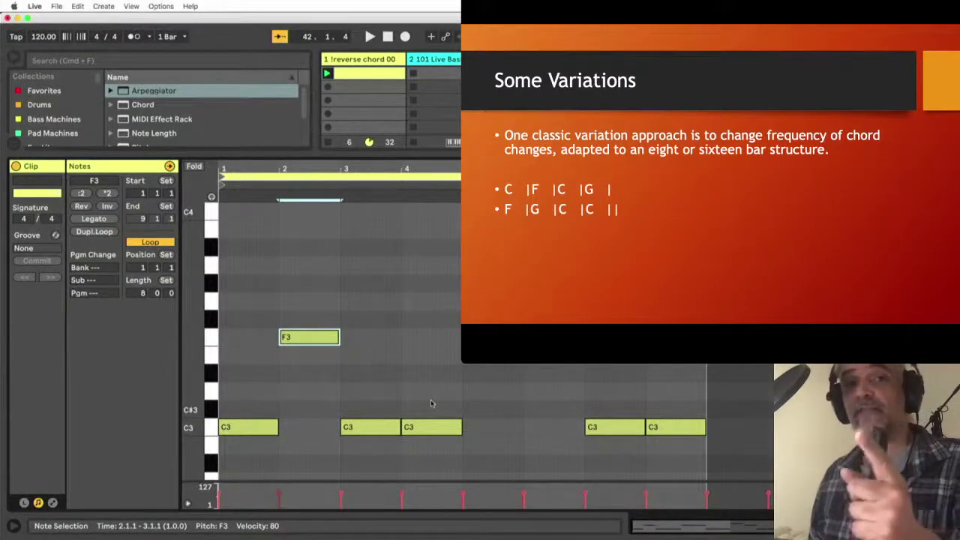
left_click_drag(422, 427, 422, 304)
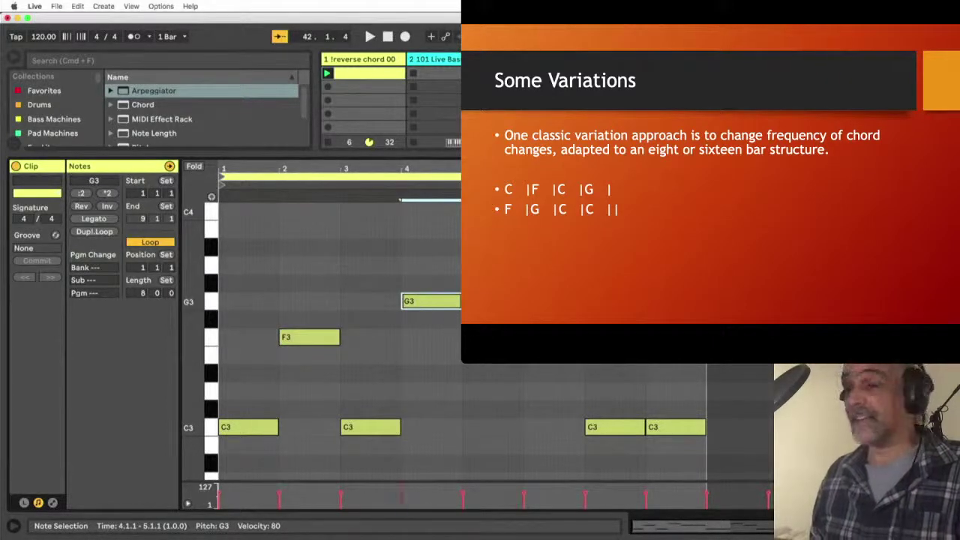
key("super+d")
key("super+d")
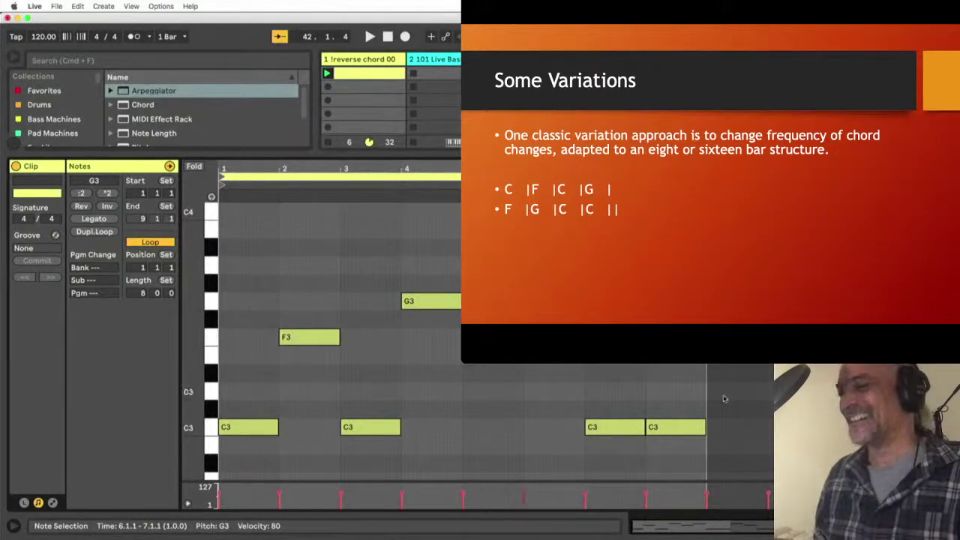
Play the eight-bar variation with the bass track unmuted, hiding the browser and showing the clip's notes again
key("space")
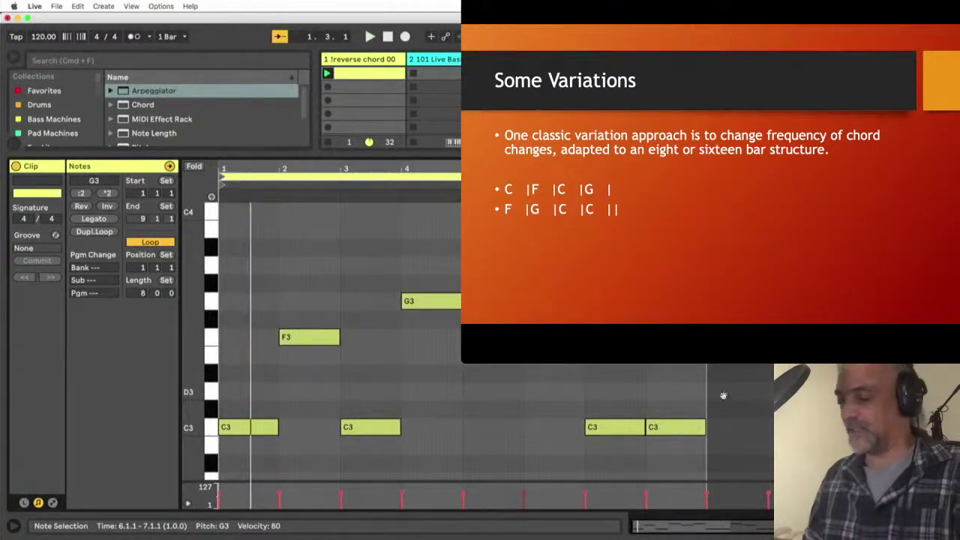
key("super+alt+l")
left_click(438, 473)
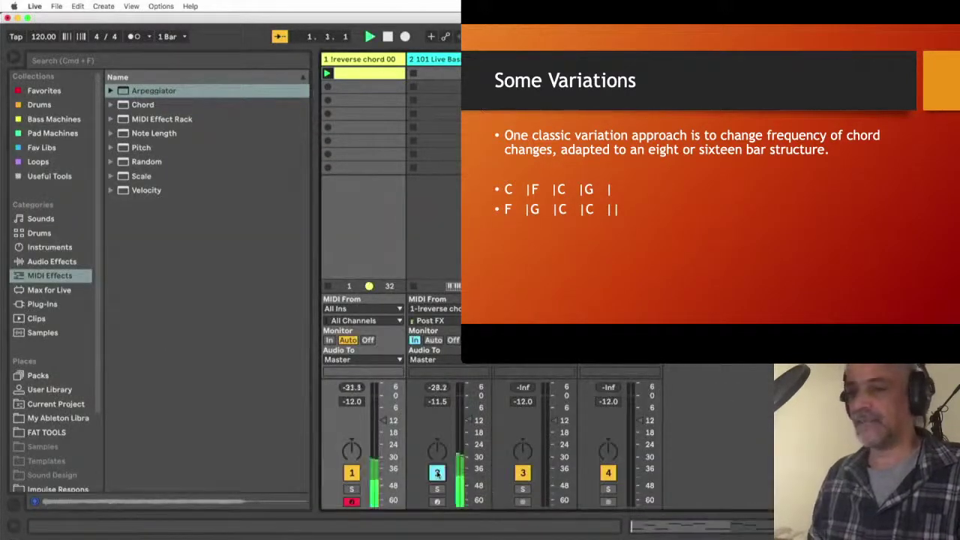
key("super+alt+b")
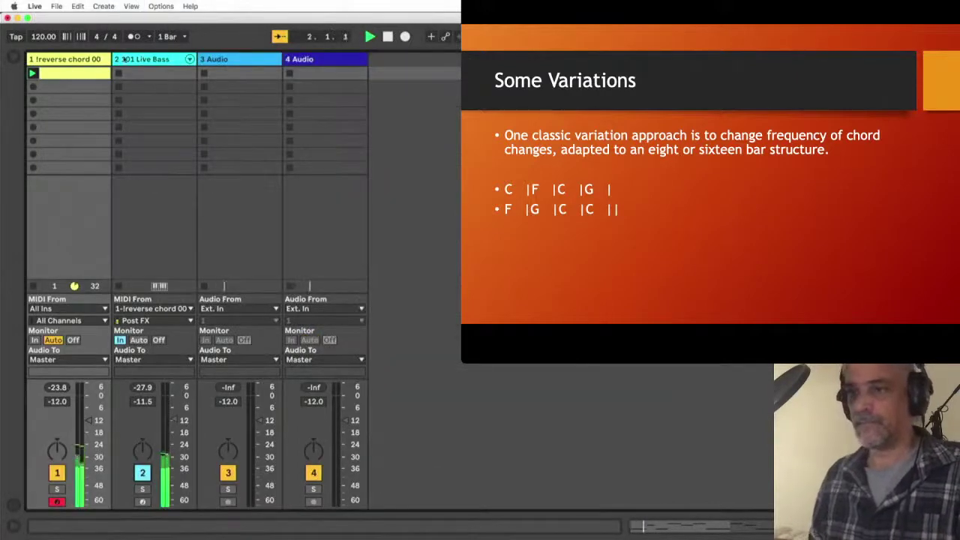
key("super+alt+l")
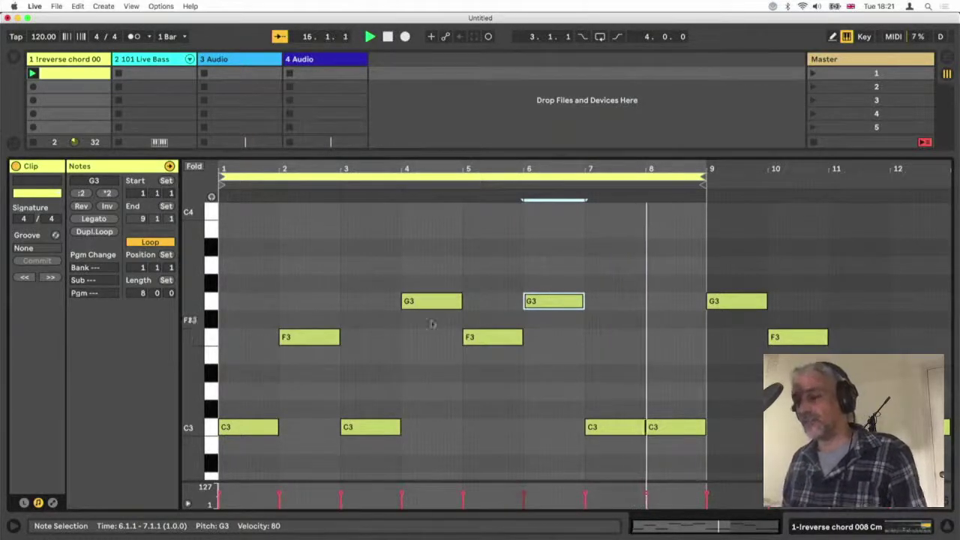
Fold the note editor to the used pitches and try the bar 6 note at G2 before returning it to G3
left_click(192, 166)
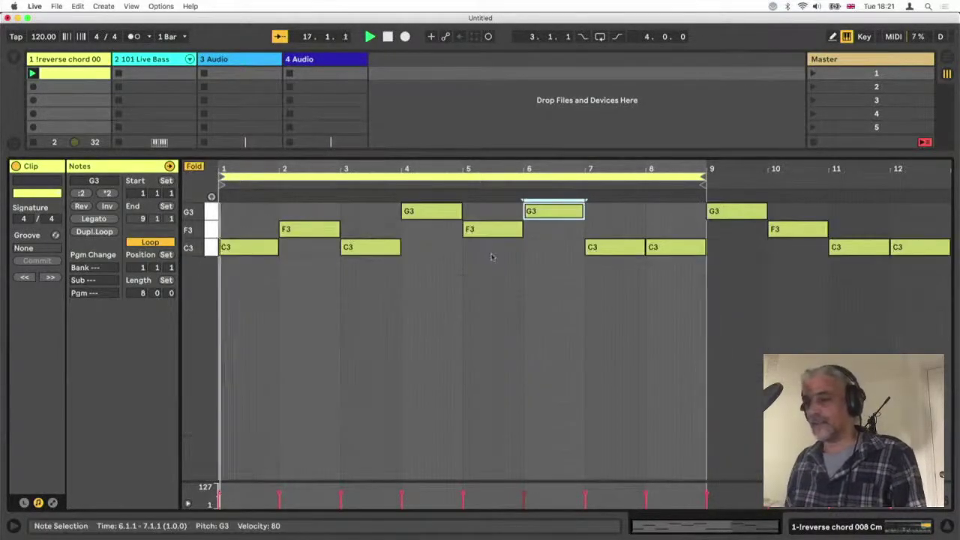
key("shift+Down")
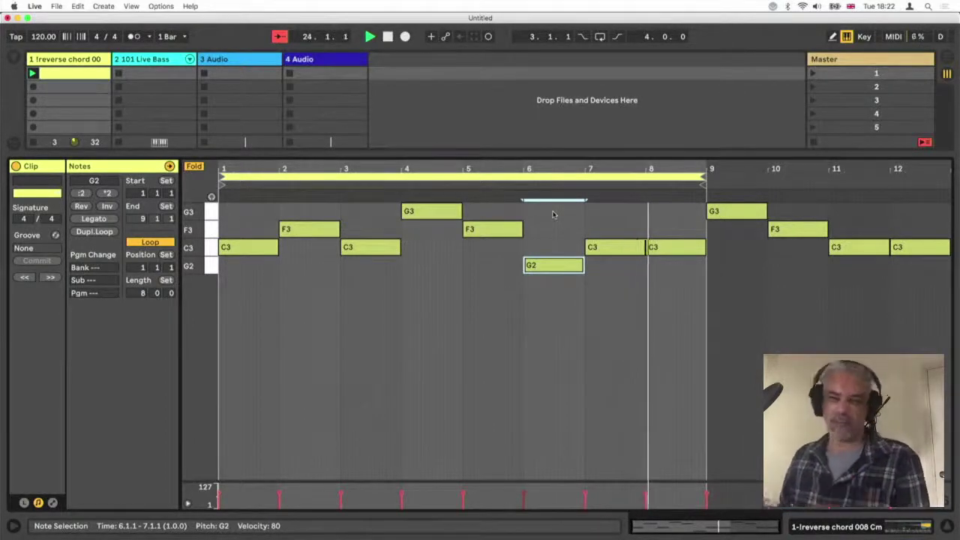
left_click_drag(552, 264, 552, 213)
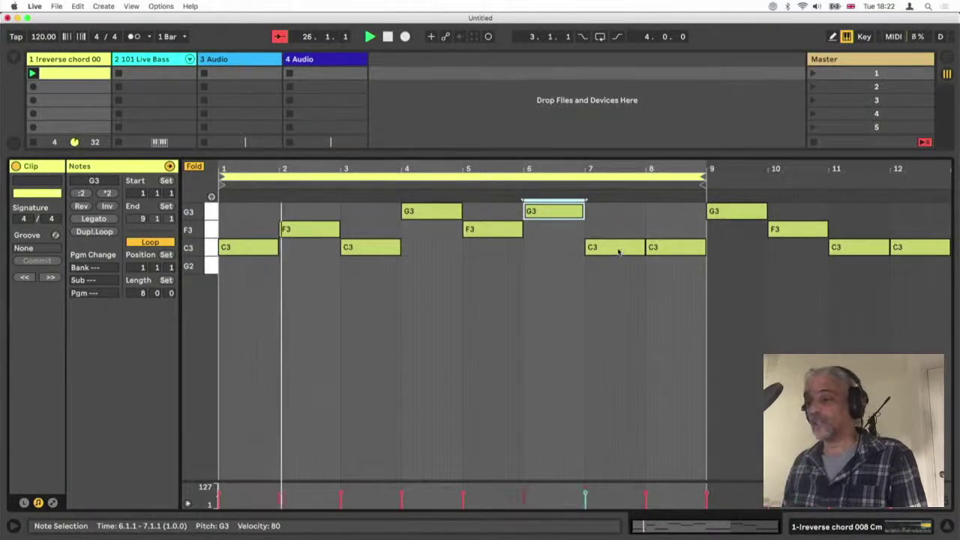
Raise the bar 7 note of the chord clip from C to F3
left_click(620, 248)
key("Up")
key("Up")
key("Up")
key("Up")
key("Up")
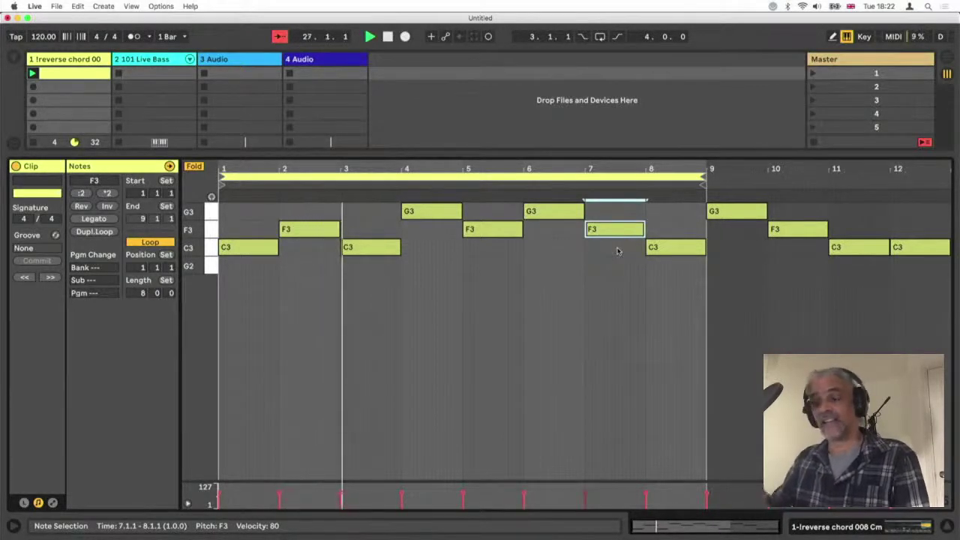
Raise the bar 8 note of the chord clip to G3, listen to the loop and stop playback
left_click(688, 252)
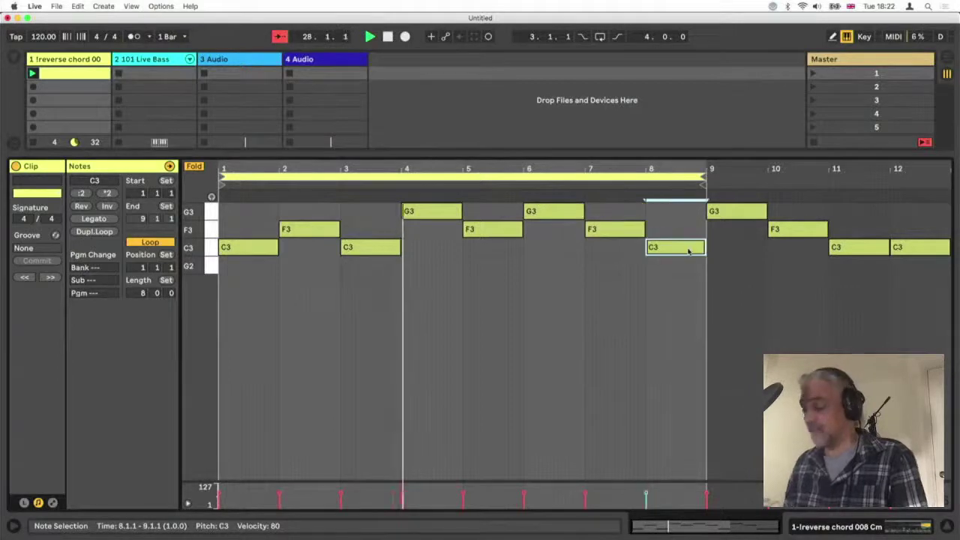
key("Up")
key("Up")
key("Up")
key("Up")
key("Up")
key("Up")
key("Up")
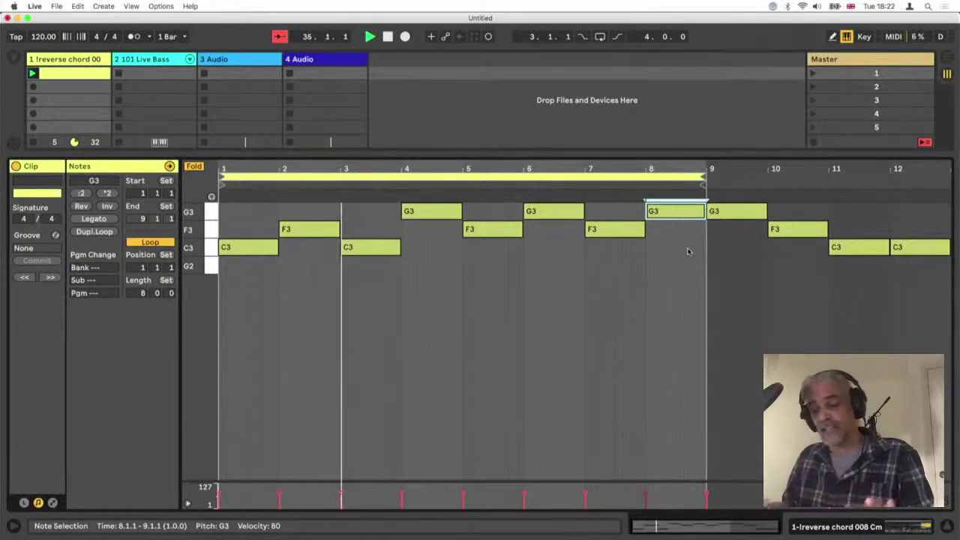
key("space")
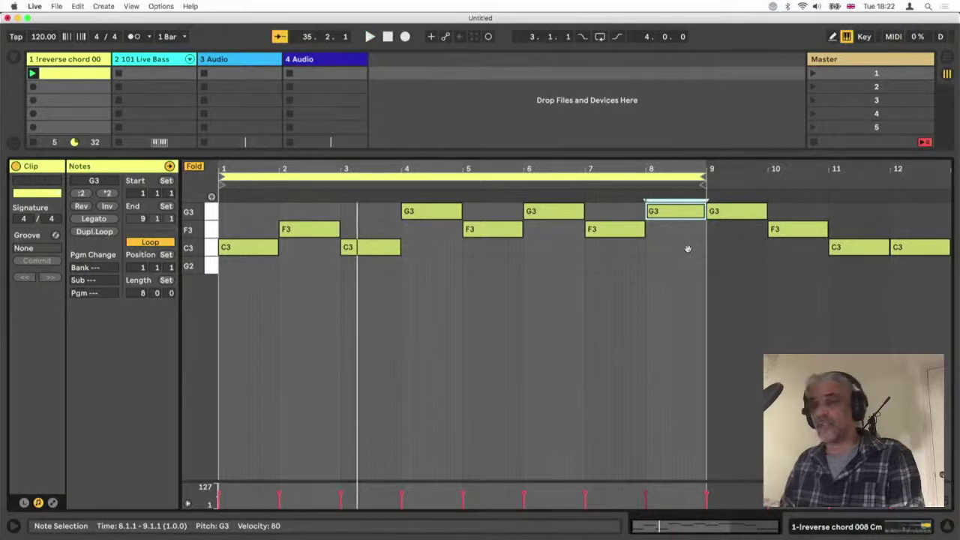
Stop the chord clip and show the reverse chord track's sample instrument in place of the note editor
key("super+alt+l")
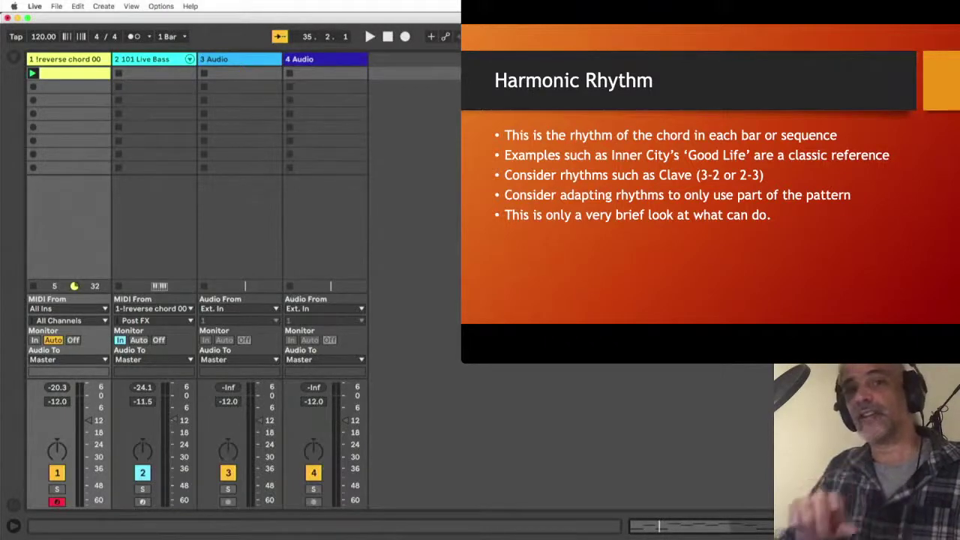
left_click(33, 288)
double_click(81, 59)
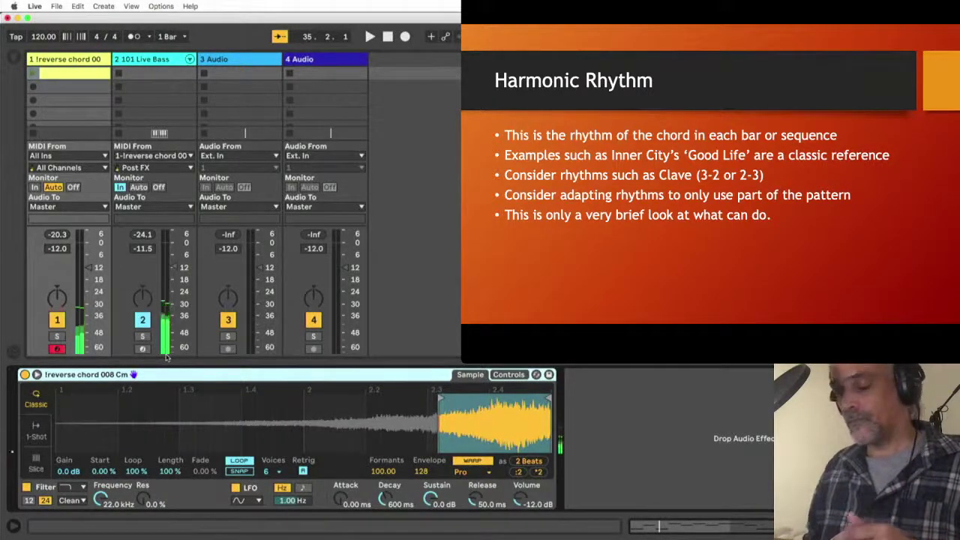
Mute the bass track, lower the computer keyboard's octave to C2 to D3 and audition the chord sample
left_click(143, 321)
key("z")
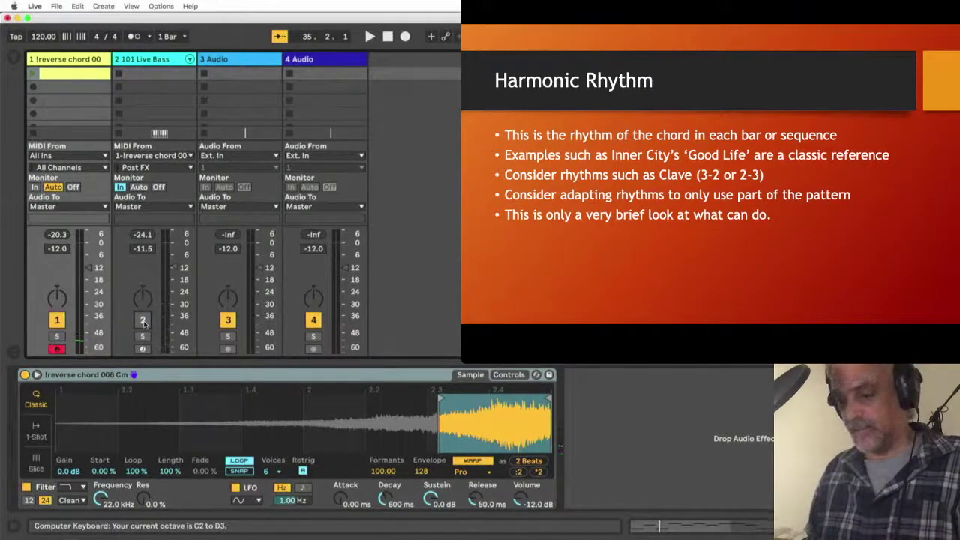
key("a")
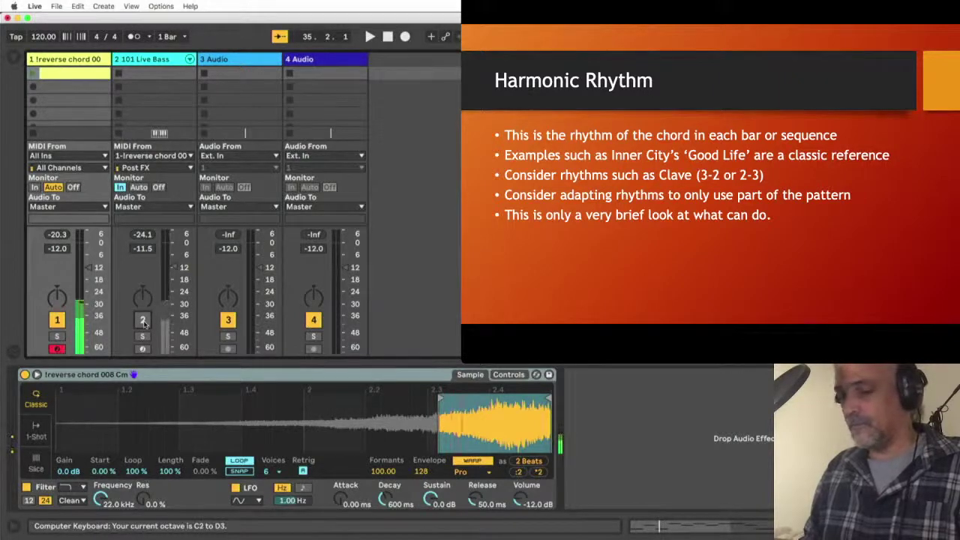
key("z")
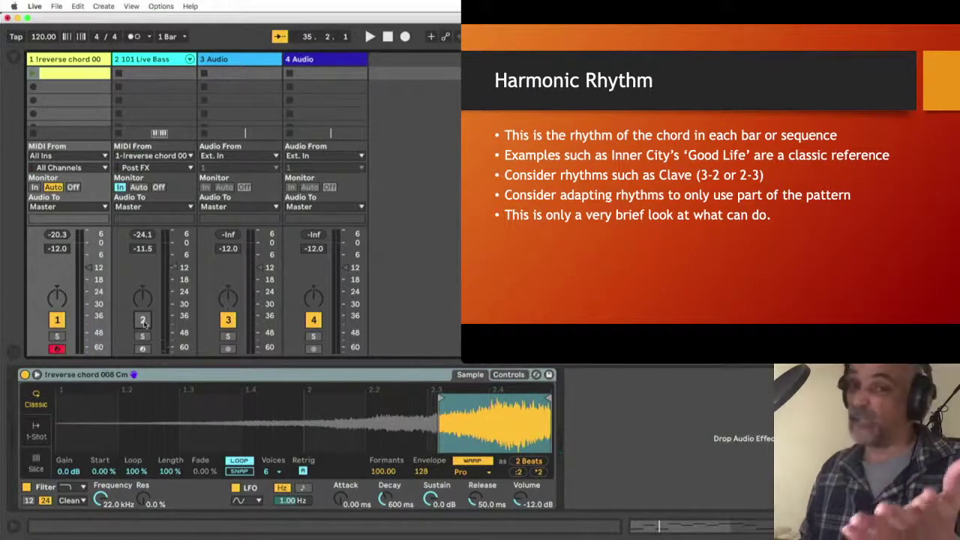
key("a")
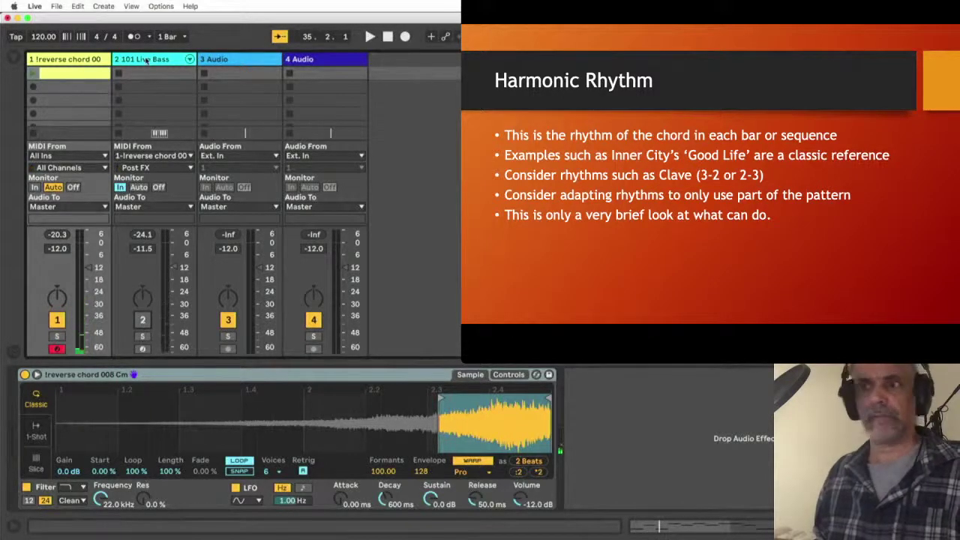
Switch off the bass track's Arpeggiator, try the bass unmuted under the chord, and mute the bass track again
left_click(120, 58)
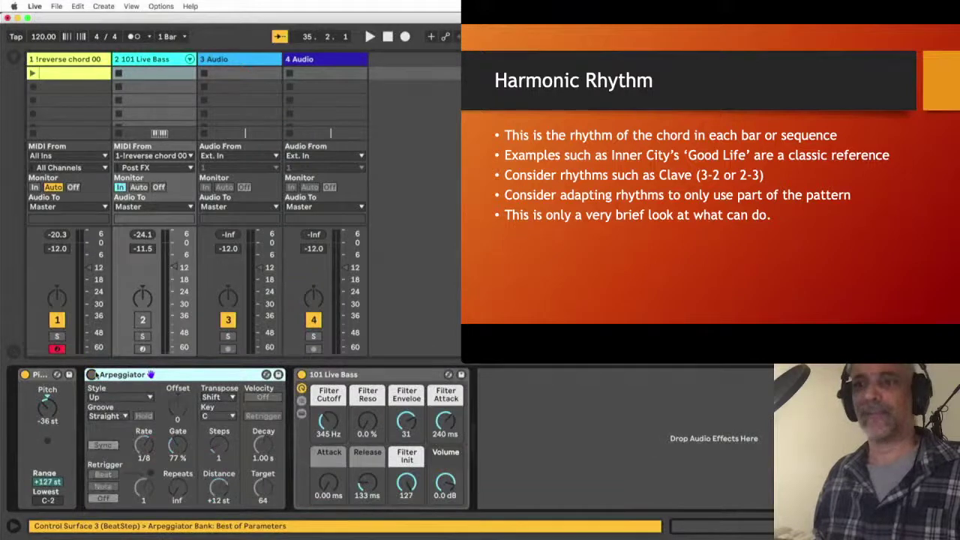
left_click(85, 60)
left_click(143, 323)
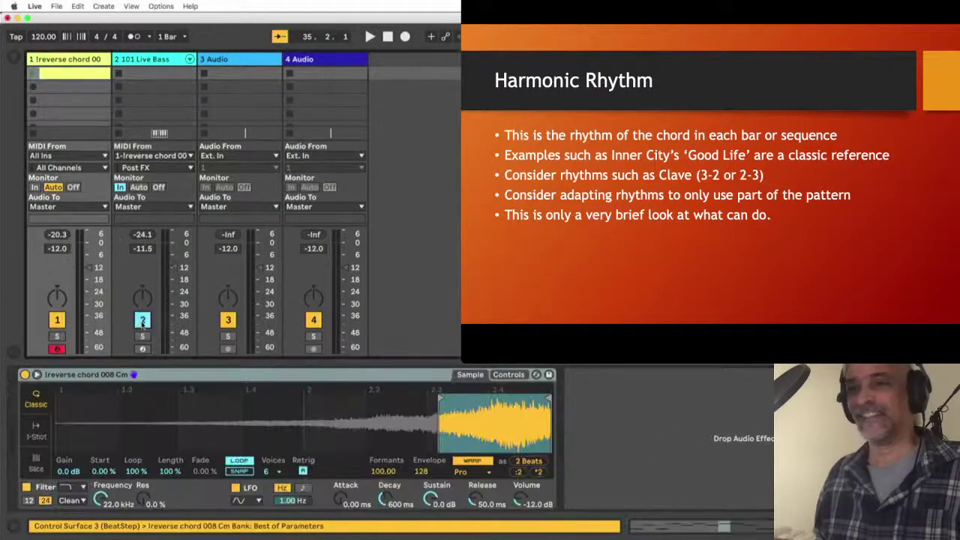
left_click(128, 60)
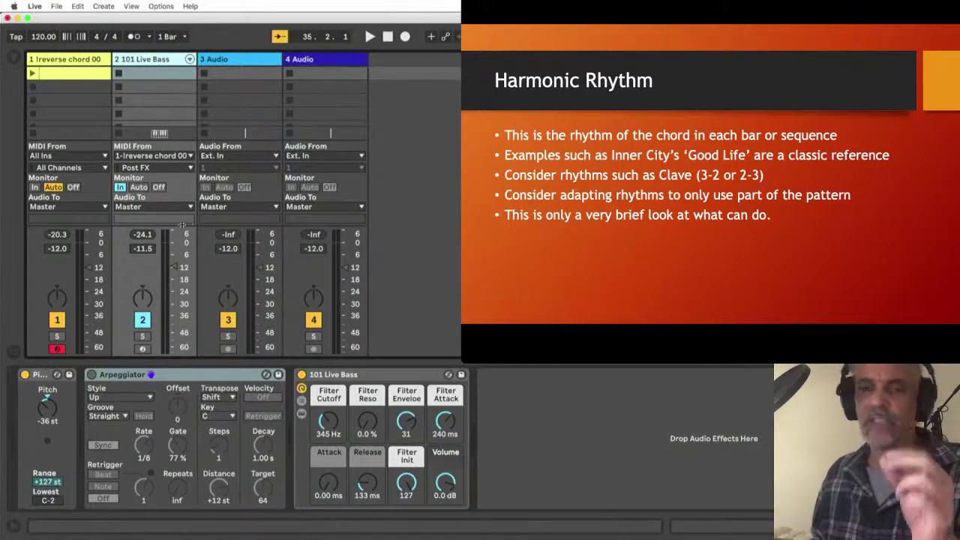
left_click(143, 321)
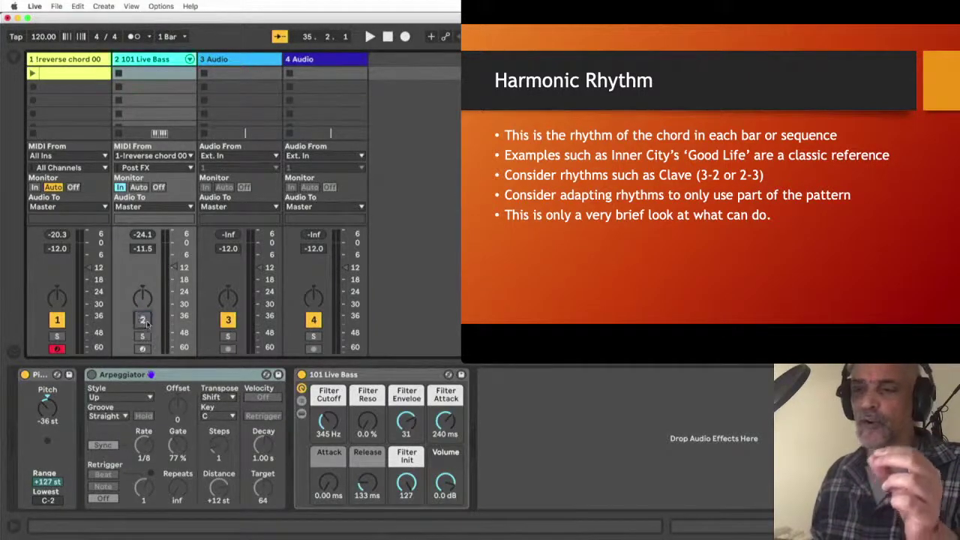
Open the chord clip's notes and shorten its loop to bar 1 only
double_click(81, 75)
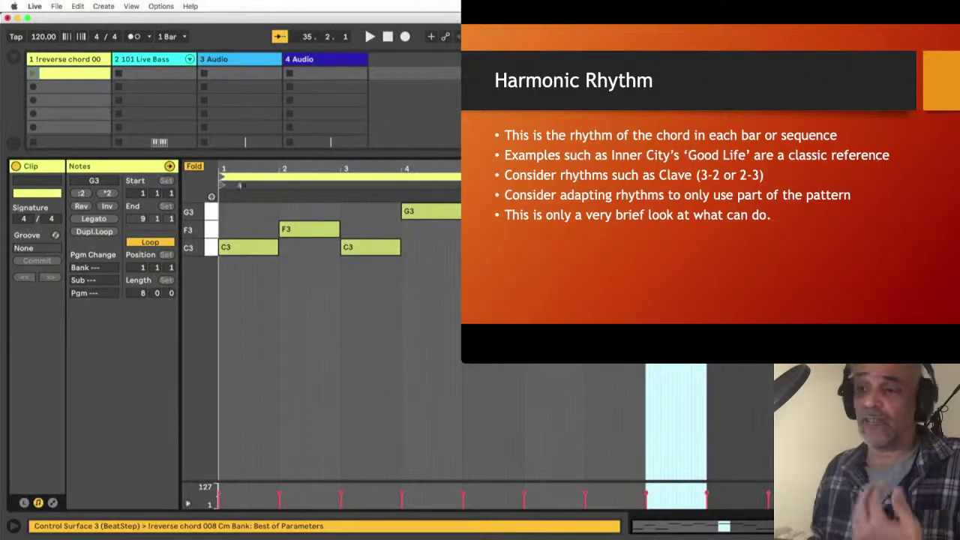
left_click_drag(708, 178, 279, 192)
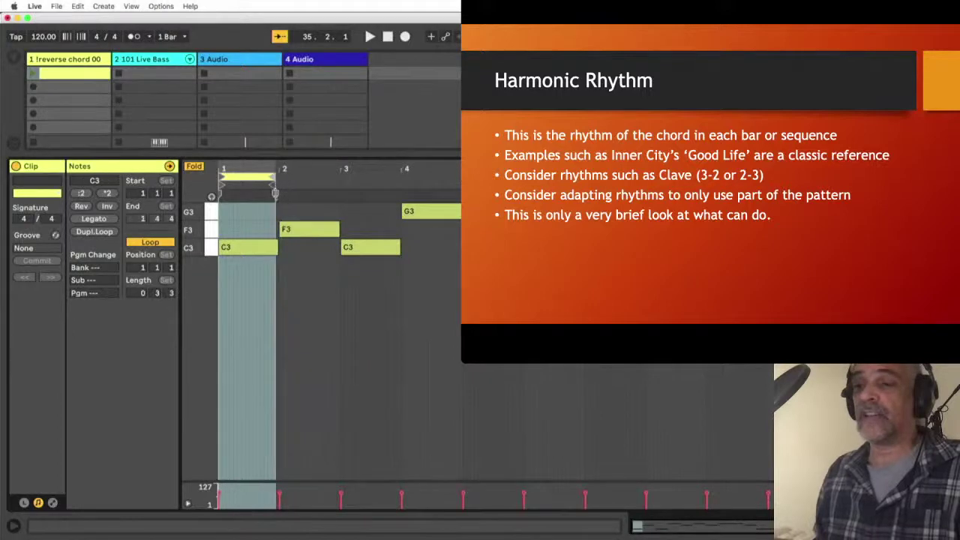
key("z")
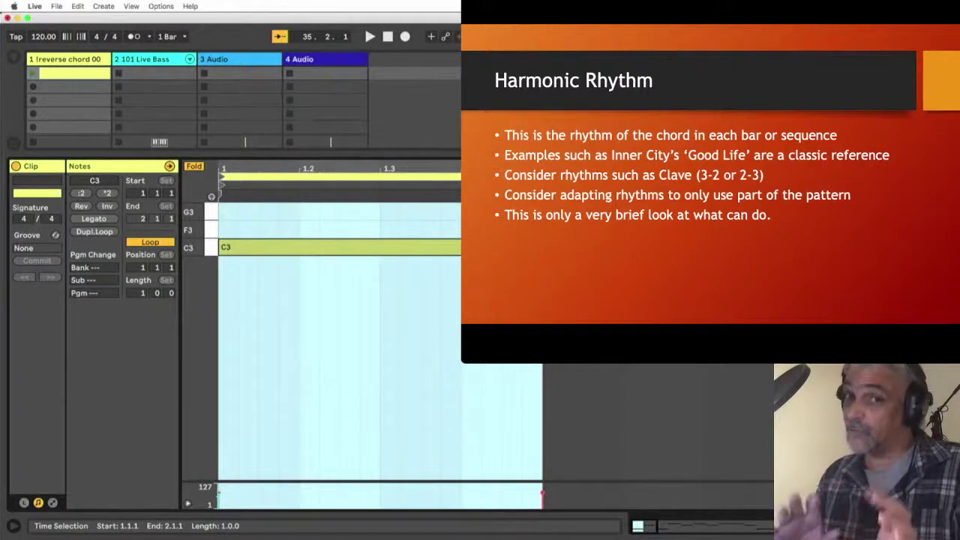
Shorten the bar 1 C3 note to three eighth notes and duplicate it twice to fill the bar as a 3-3-2 rhythm
left_click_drag(540, 248, 339, 258)
key("super+d")
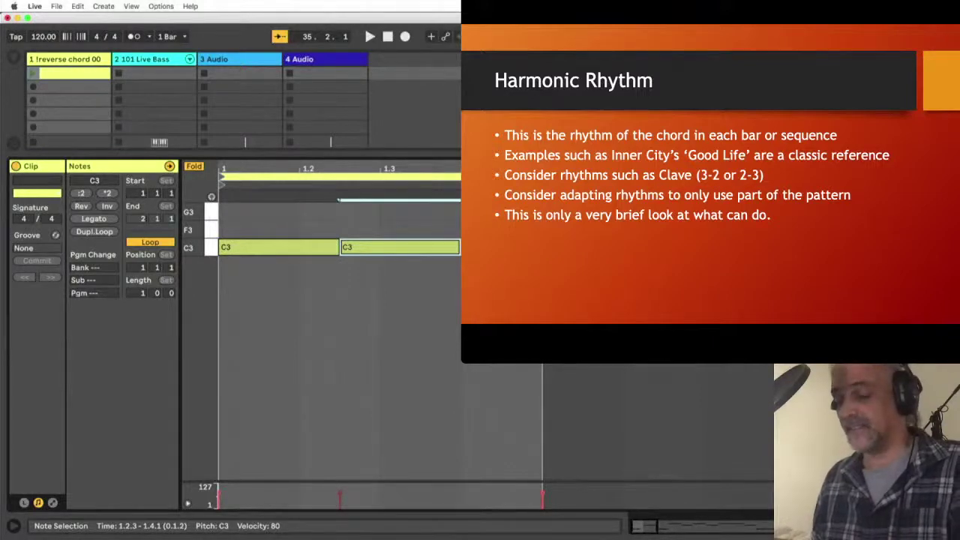
key("super+d")
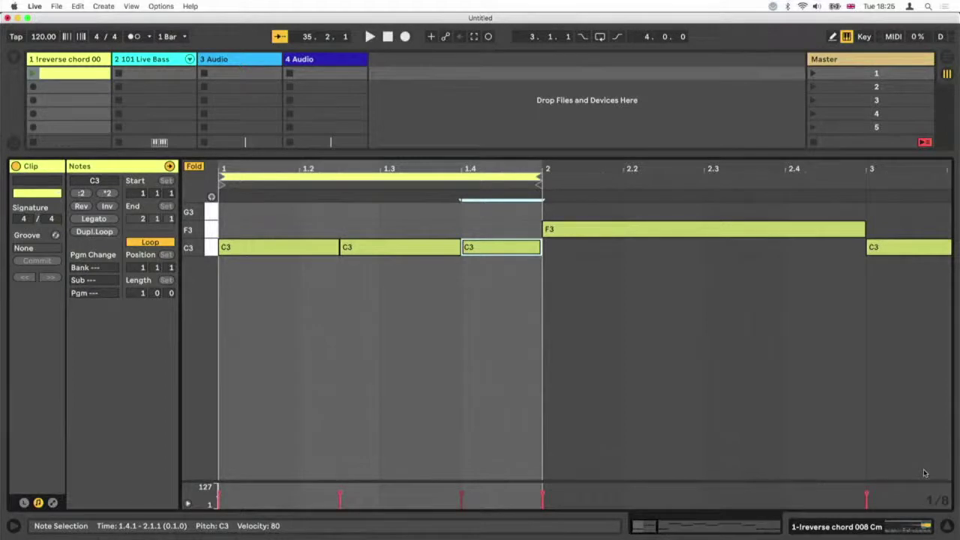
Try narrower and wider grid resolutions in the note editor and return to the 1/8 grid
key("super+1")
key("super+1")
key("super+1")
key("super+2")
key("super+2")
key("super+2")
key("super+2")
left_click_drag(480, 230, 527, 279)
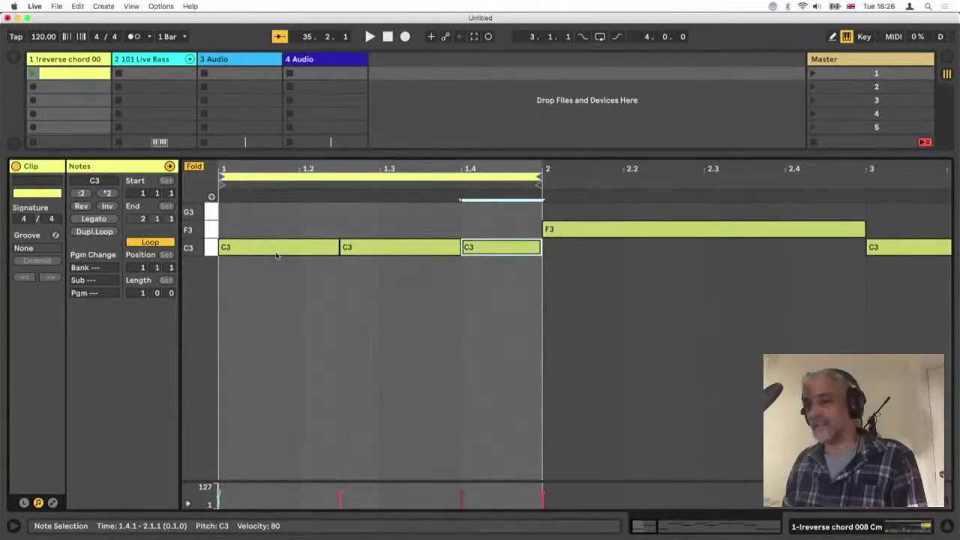
Crop the chord clip to its one-bar loop, removing the notes from bar 2 onwards
left_click(579, 321)
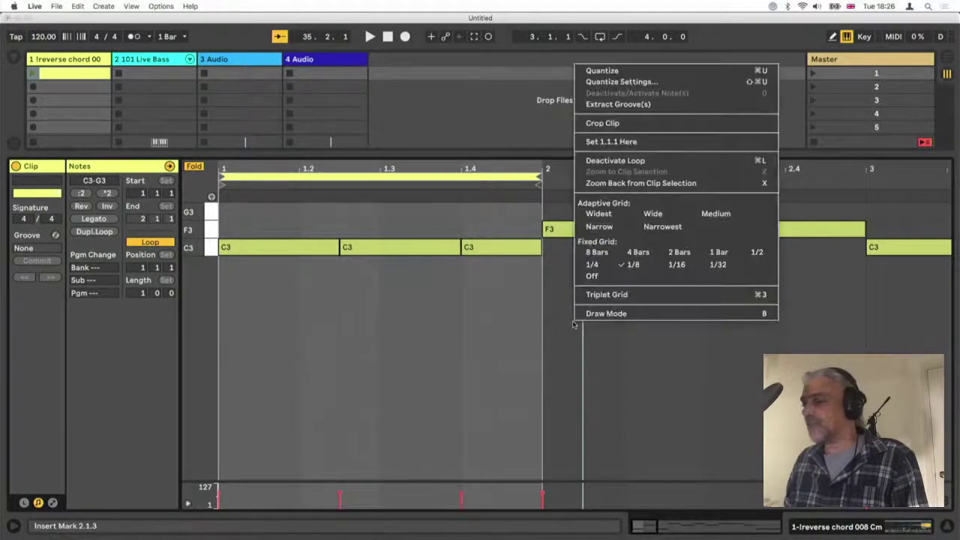
right_click(576, 322)
left_click(611, 123)
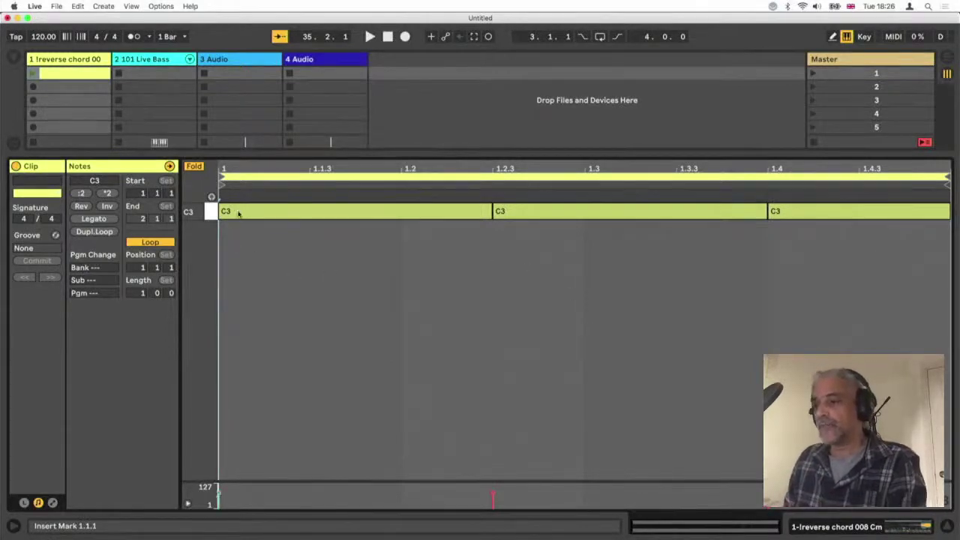
Mark out the time span of each of the three C3 notes to examine the 3-3-2 eighth-note rhythm
left_click_drag(270, 246, 466, 246)
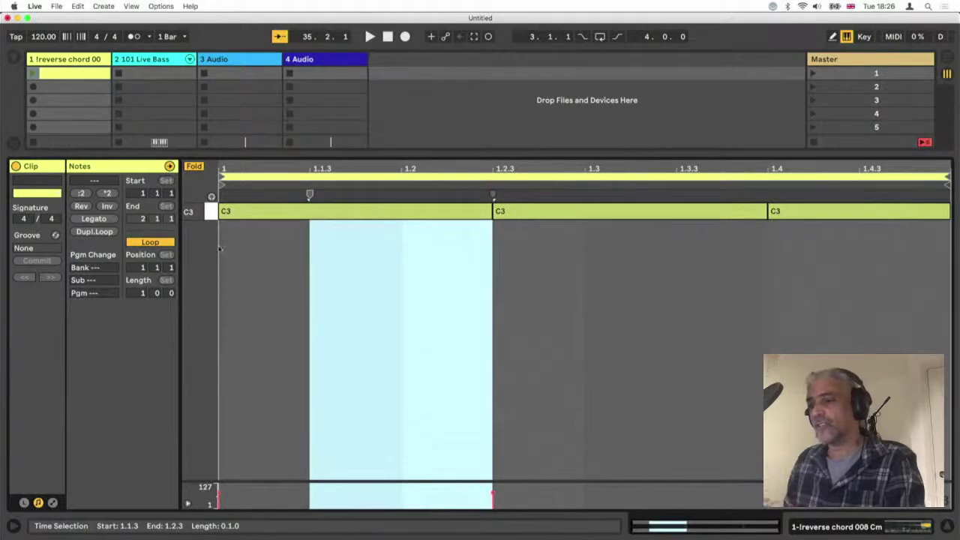
left_click_drag(221, 248, 496, 225)
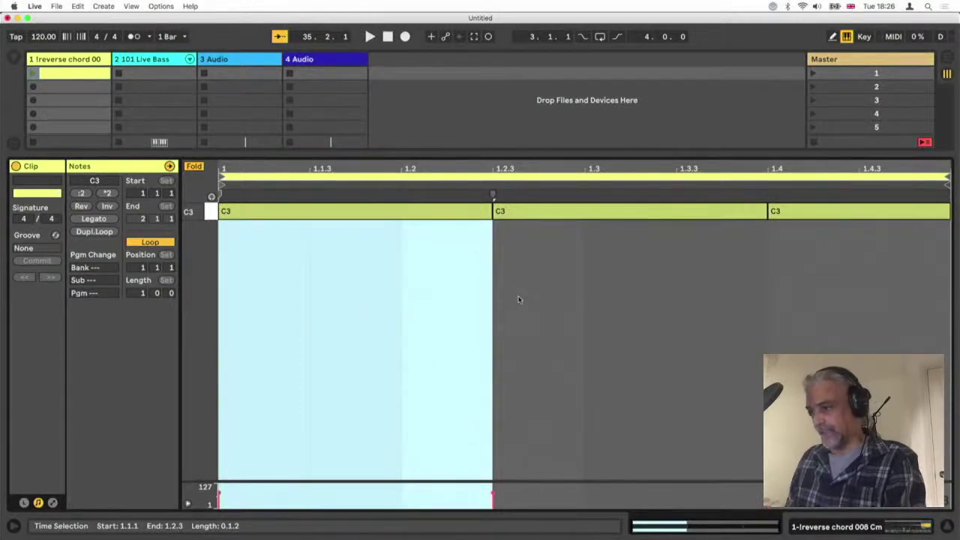
left_click_drag(518, 299, 758, 240)
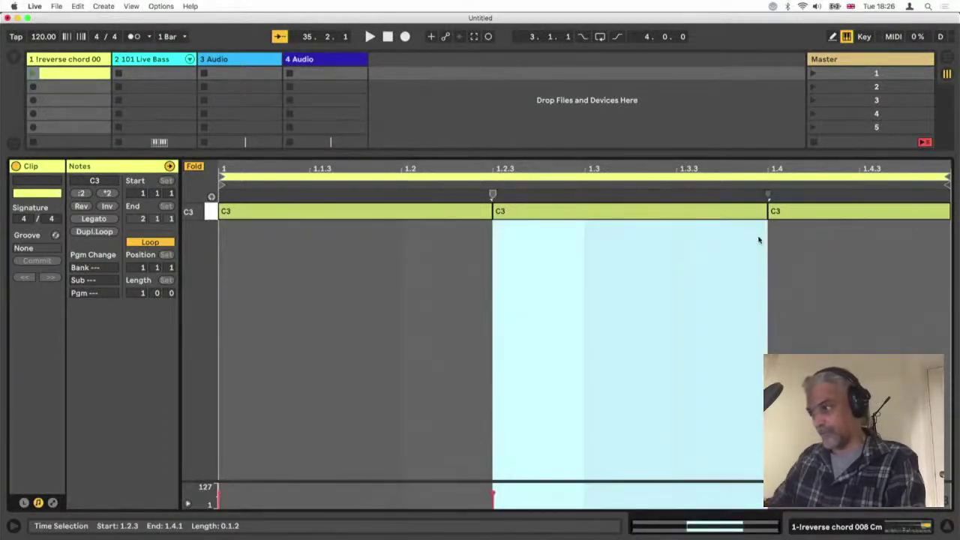
left_click_drag(814, 264, 945, 271)
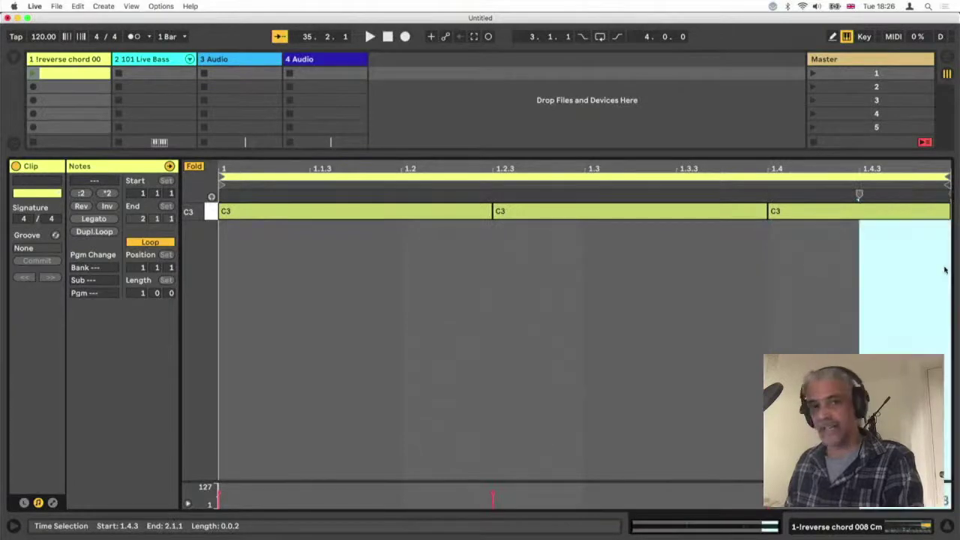
left_click_drag(792, 280, 936, 278)
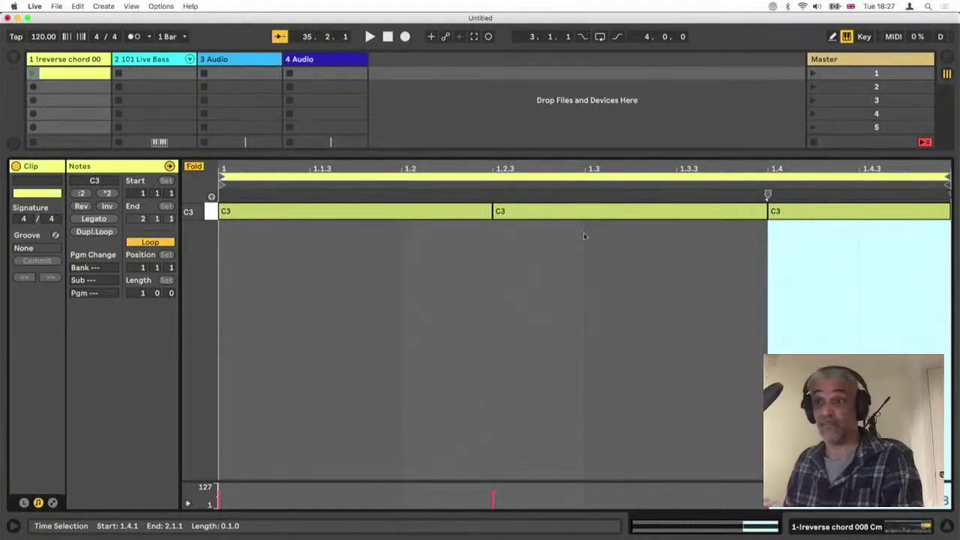
With the chord clip playing, switch off the sample's looping and trim it to a short one-beat section around 2.4
left_click(33, 74)
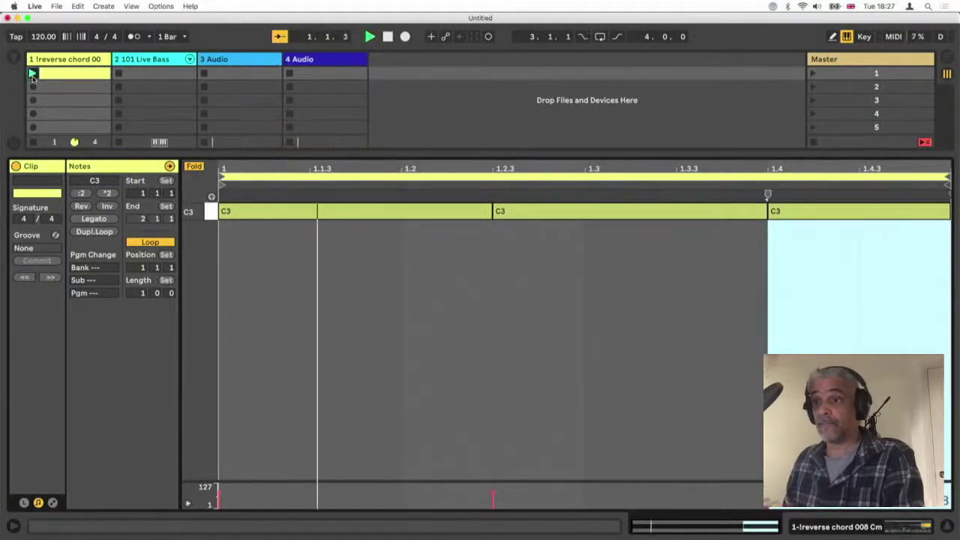
left_click(73, 60)
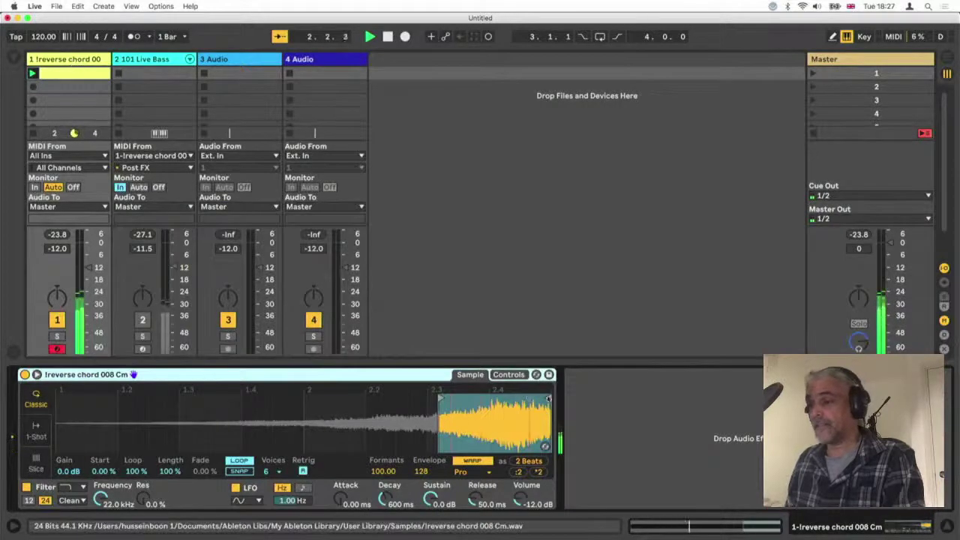
left_click(240, 461)
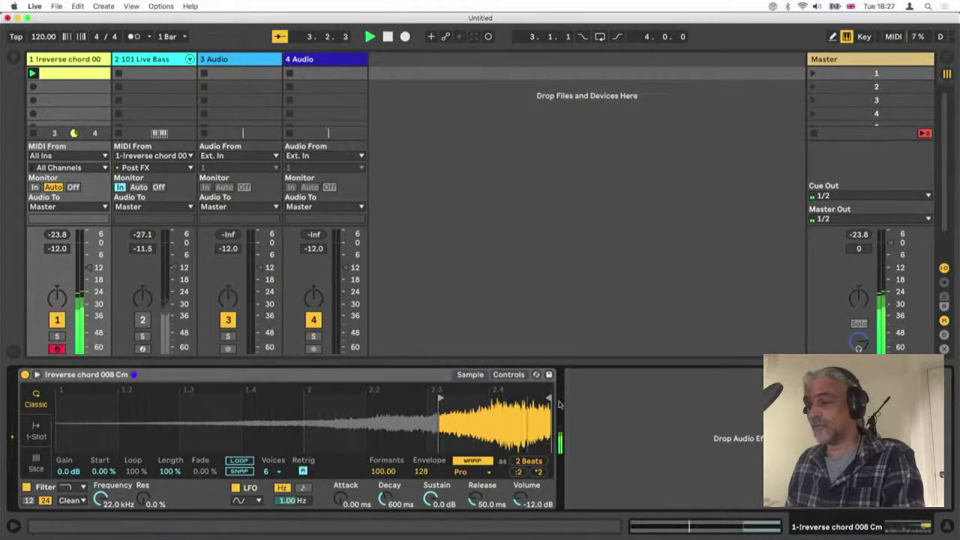
left_click_drag(551, 398, 519, 397)
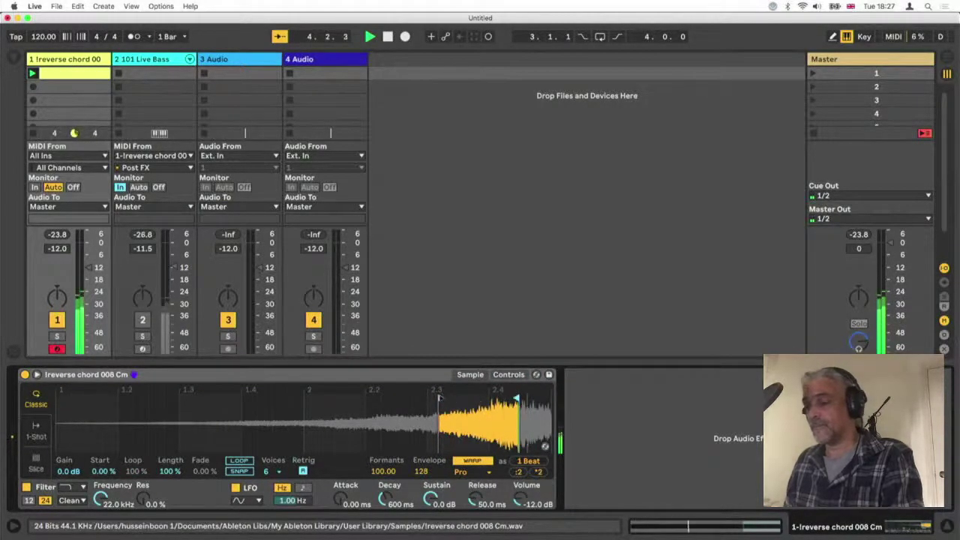
left_click_drag(440, 398, 520, 398)
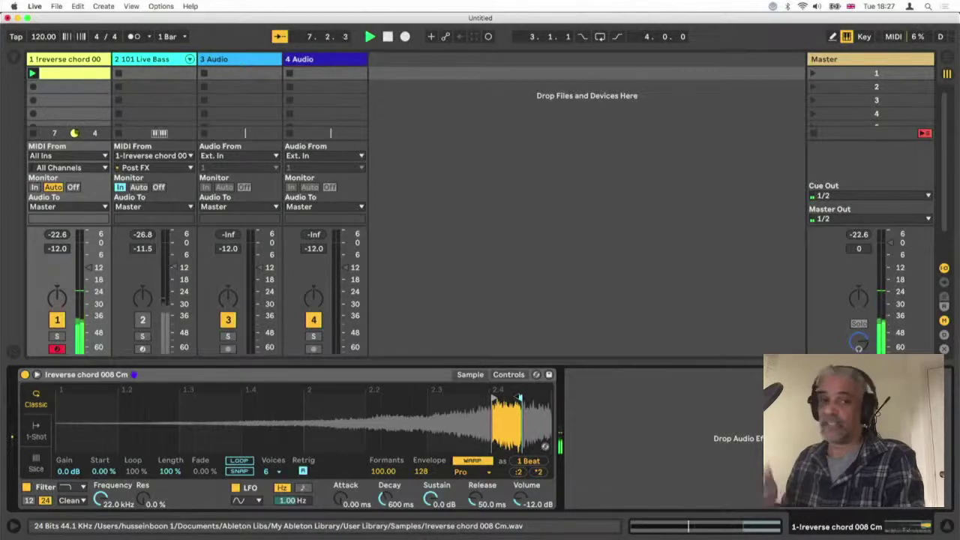
Duplicate the one-bar chord pattern until it fills 16 bars and shorten the clip's loop to 12 bars
left_click(63, 75)
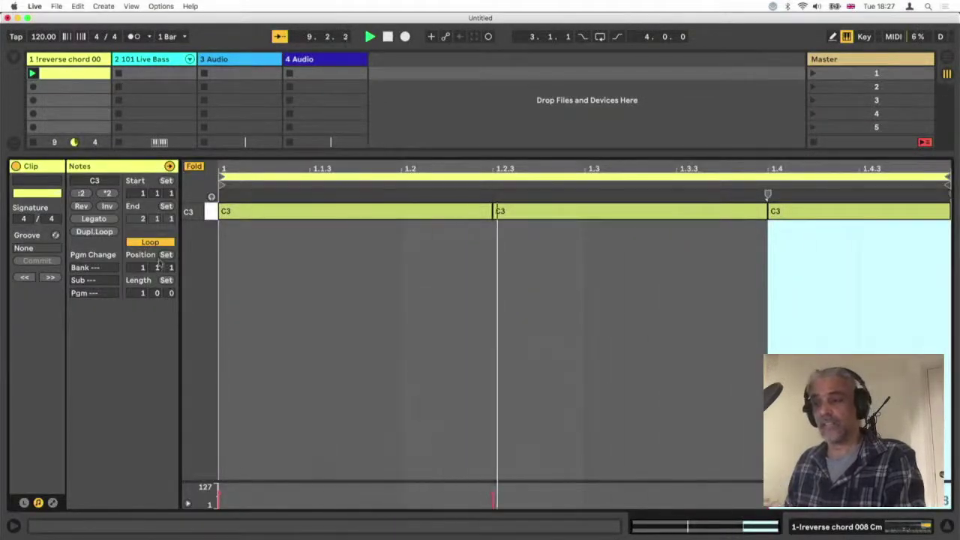
left_click(285, 350)
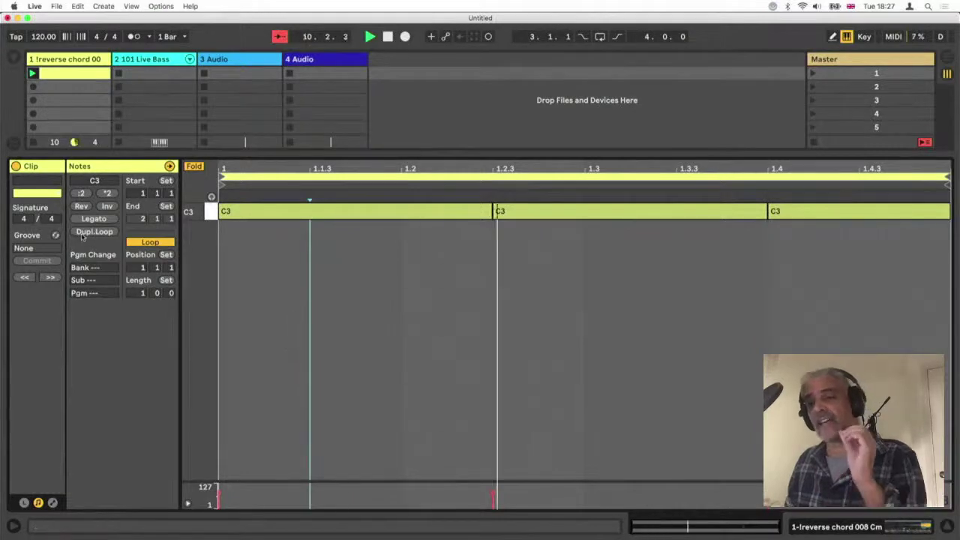
left_click(84, 232)
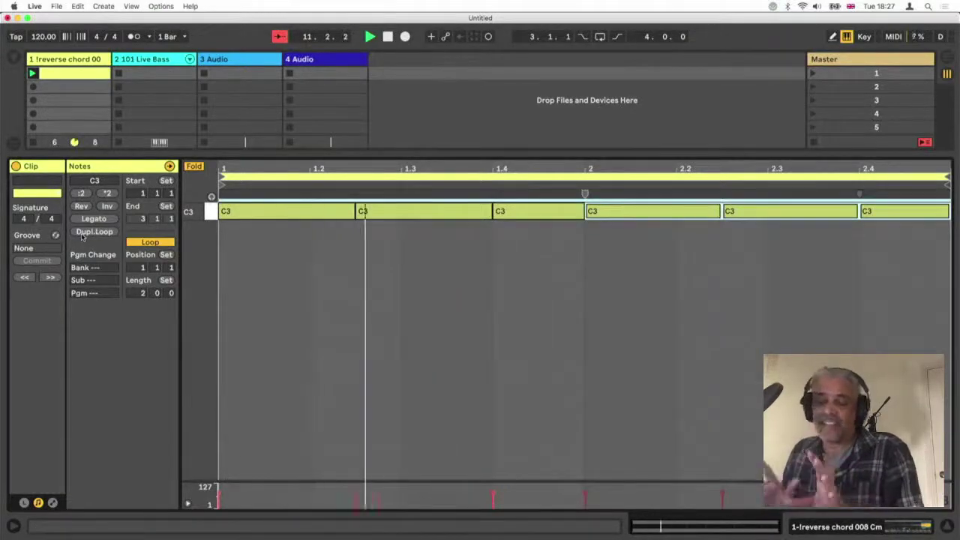
left_click(84, 233)
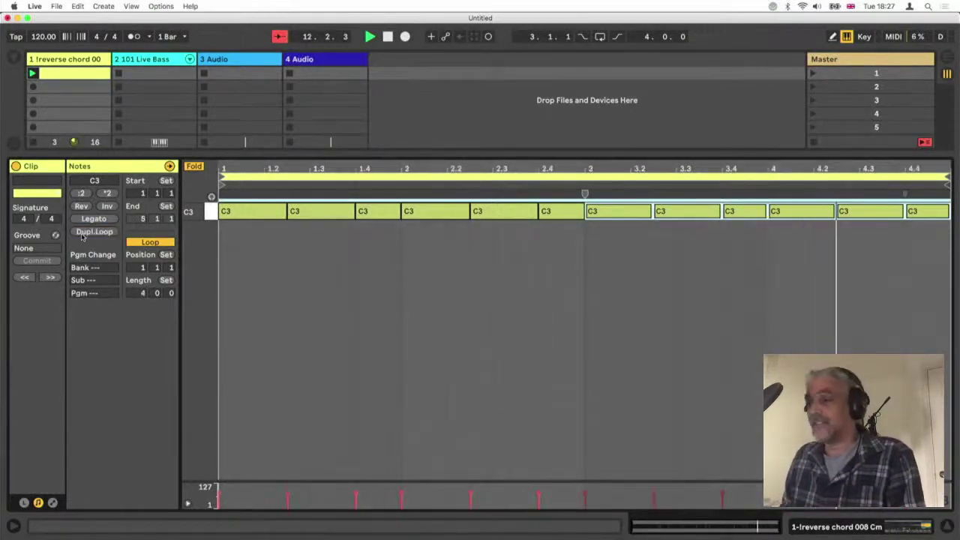
left_click(84, 232)
left_click(84, 233)
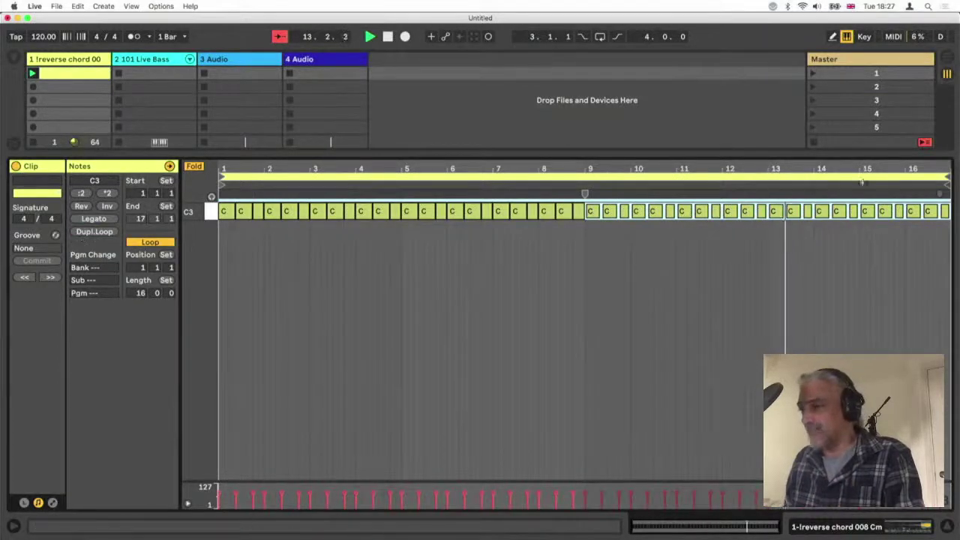
left_click_drag(947, 177, 767, 178)
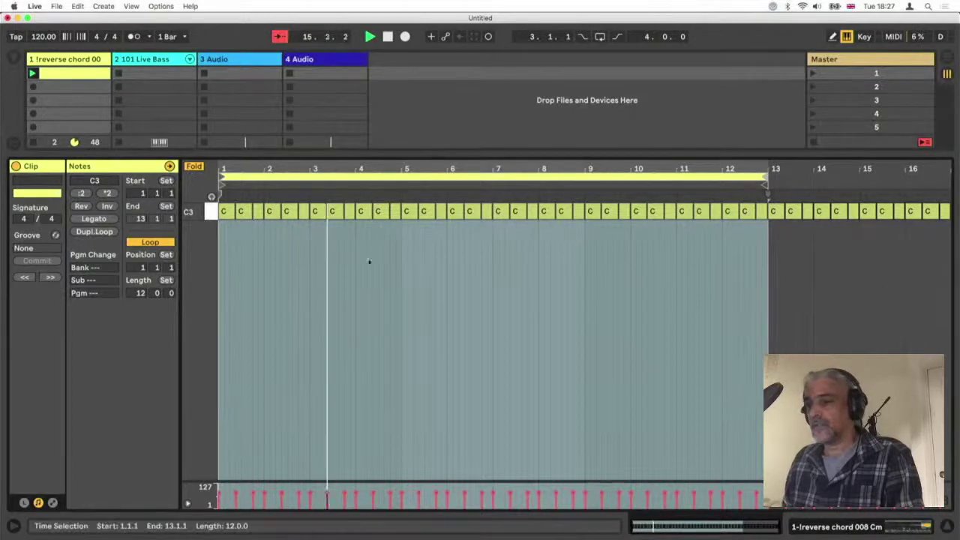
Unfold the note editor and raise the notes in bars 5 and 6 to F3
left_click(192, 166)
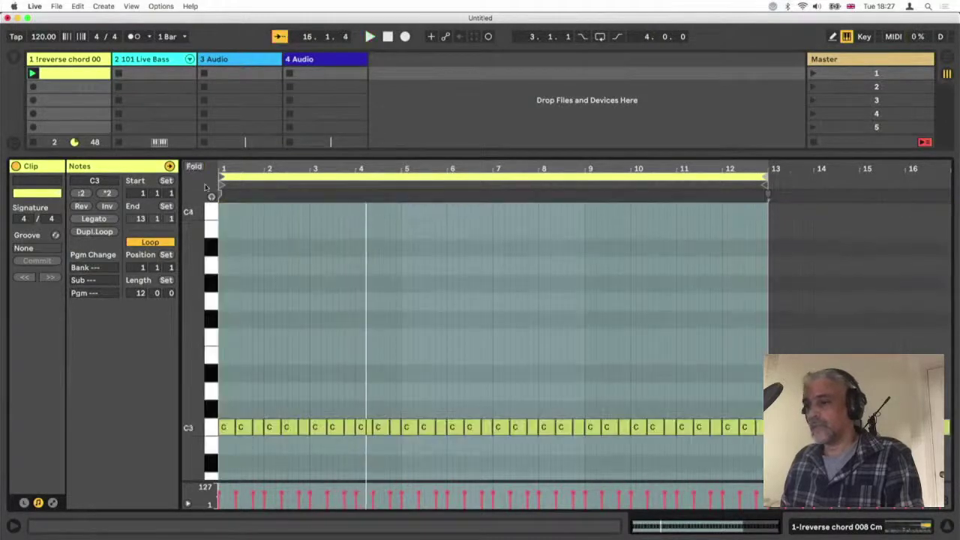
left_click_drag(405, 384, 483, 447)
key("Up")
key("Up")
key("Up")
key("Up")
key("Up")
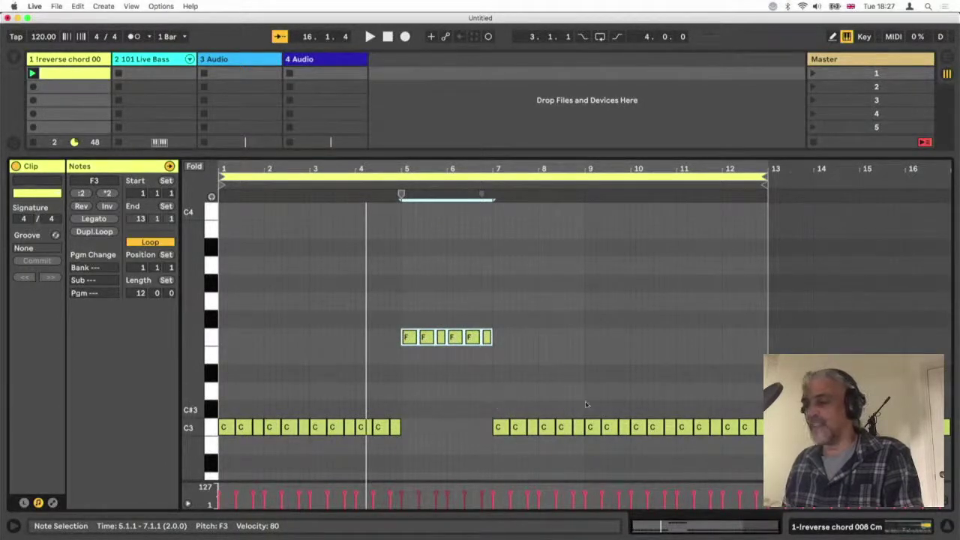
Raise the three bar 9 notes of the chord clip to G3
left_click_drag(591, 409, 626, 443)
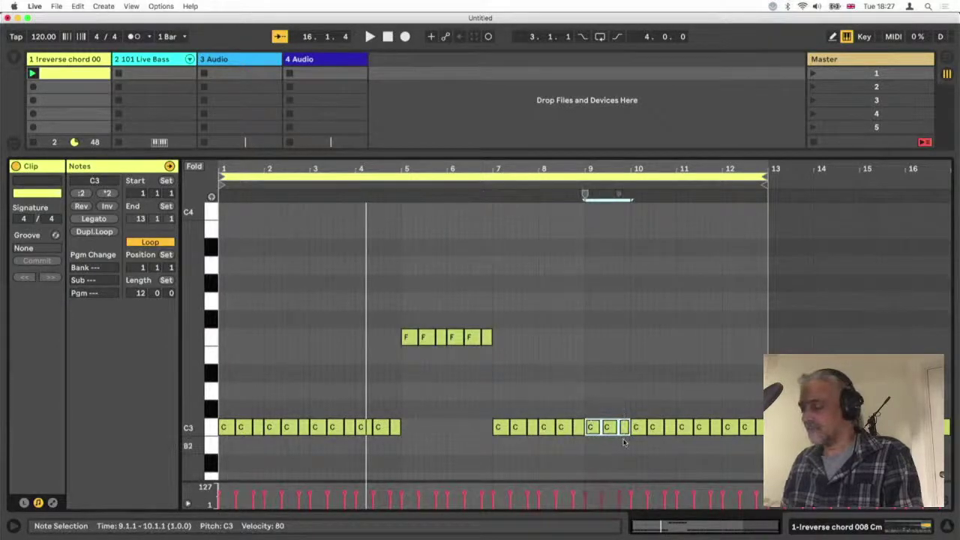
key("Up")
key("Up")
key("Up")
key("Up")
key("Up")
key("Up")
key("Up")
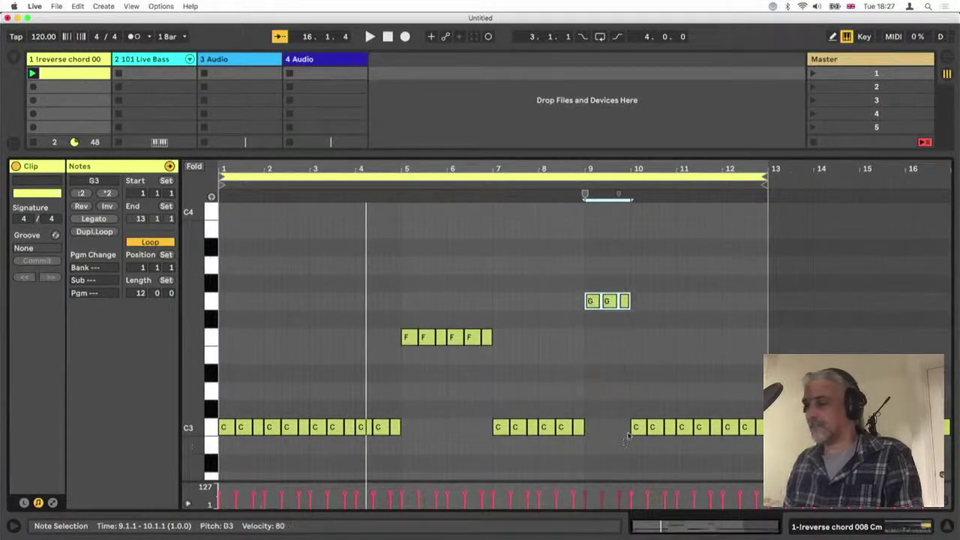
Raise the three bar 10 notes of the chord clip to F3
left_click_drag(634, 410, 673, 439)
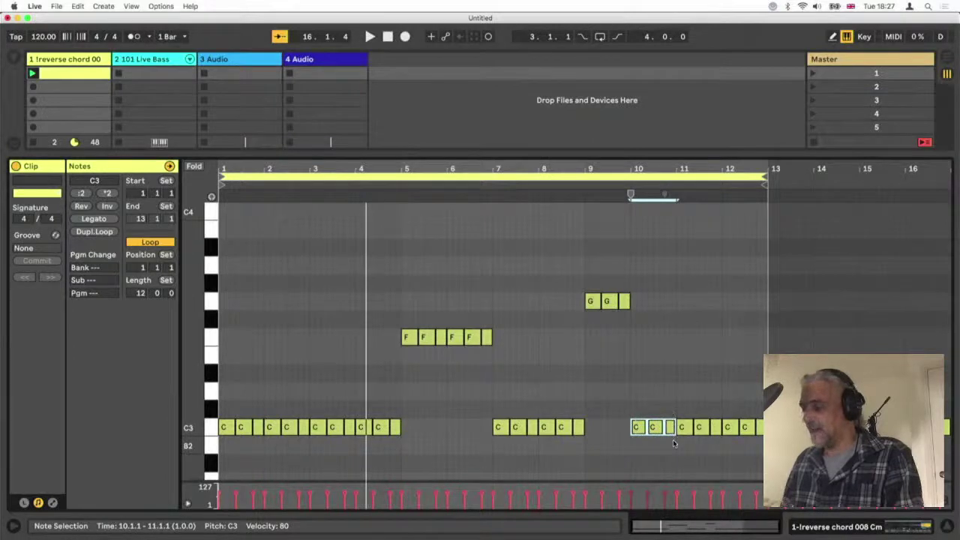
key("Up")
key("Up")
key("Up")
key("Up")
key("Up")
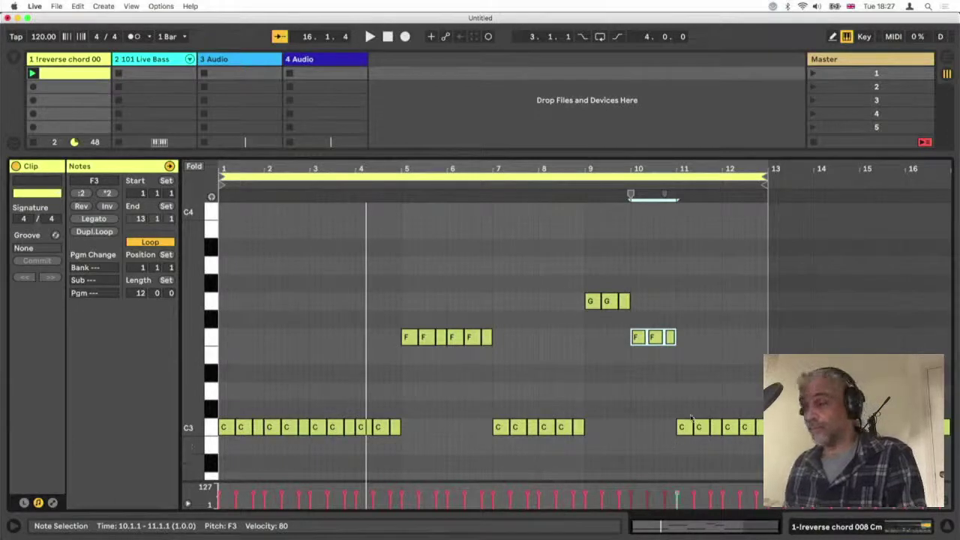
Crop the chord clip to its 12-bar loop and play the progression from the start
right_click(803, 358)
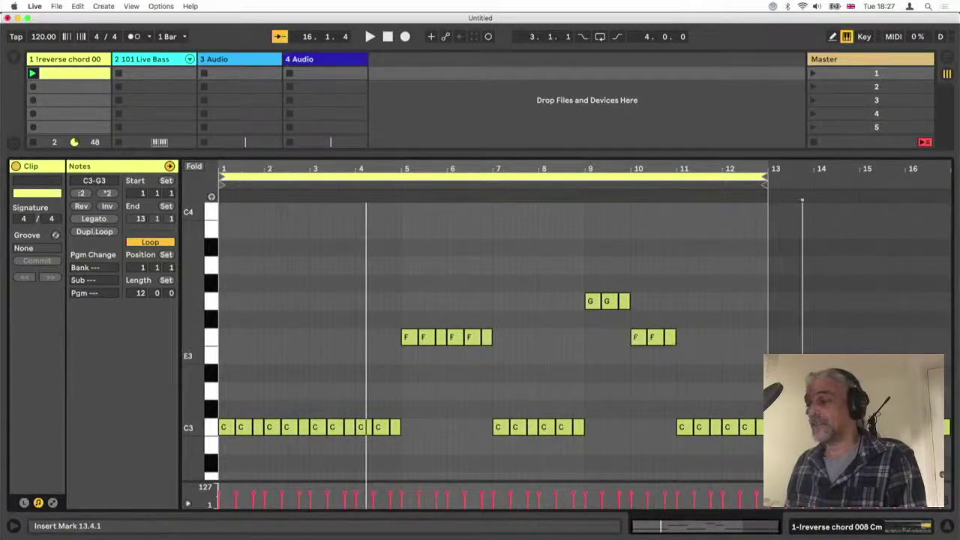
left_click(714, 158)
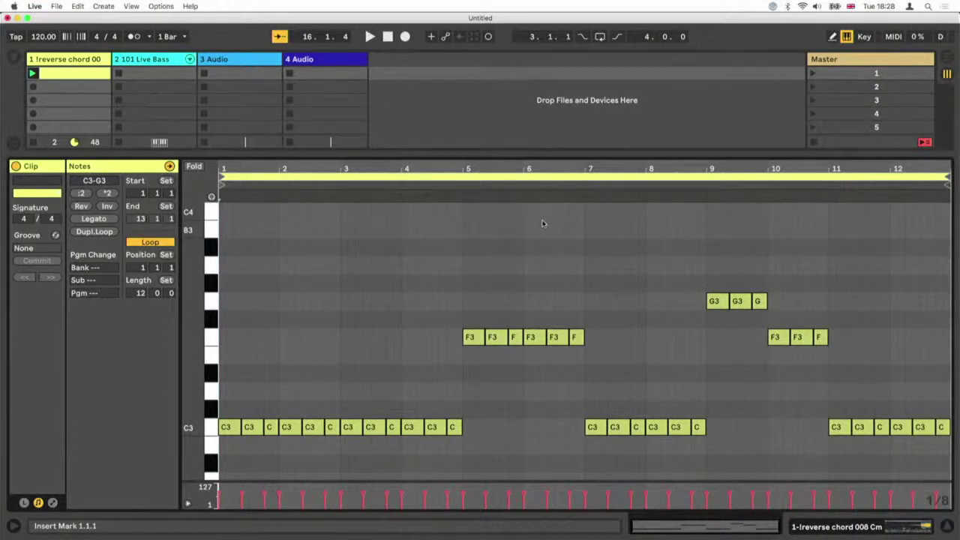
left_click(271, 305)
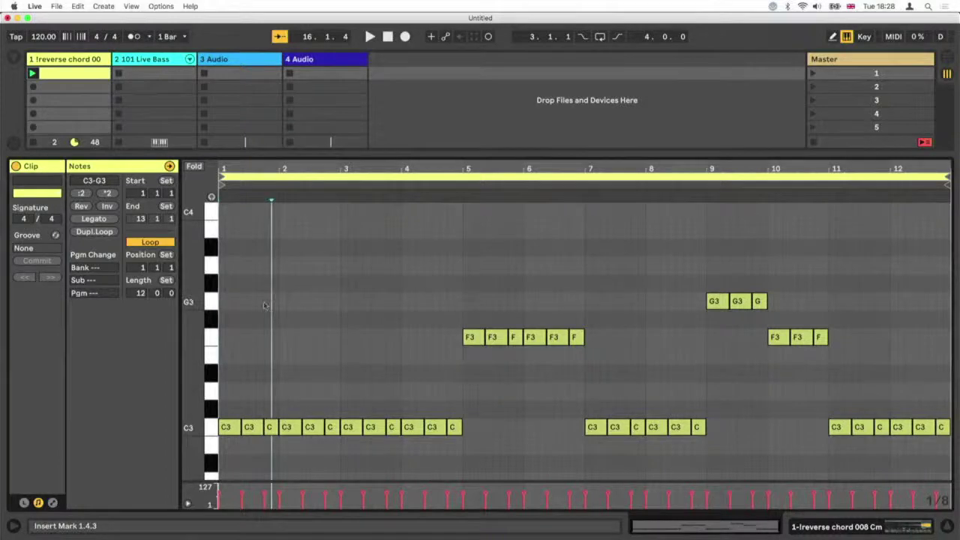
left_click(220, 300)
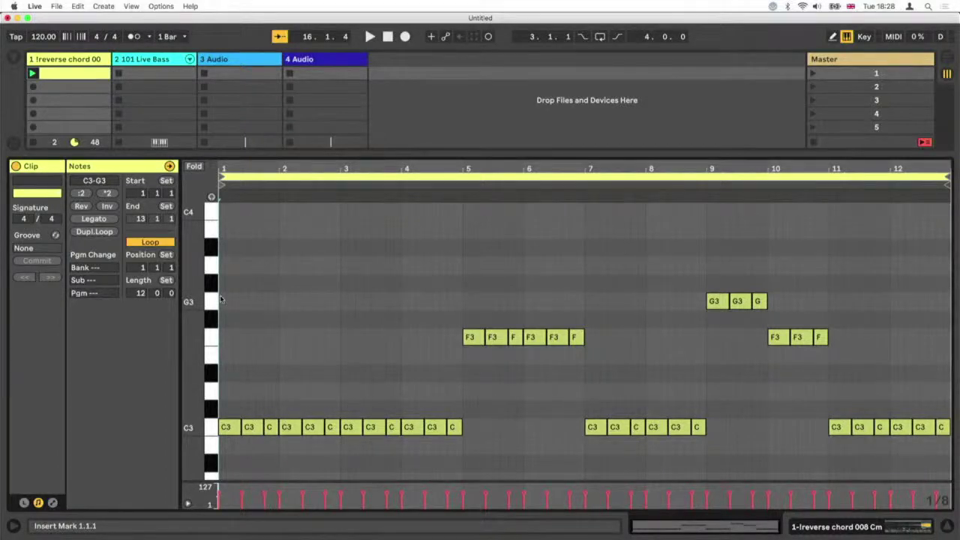
key("space")
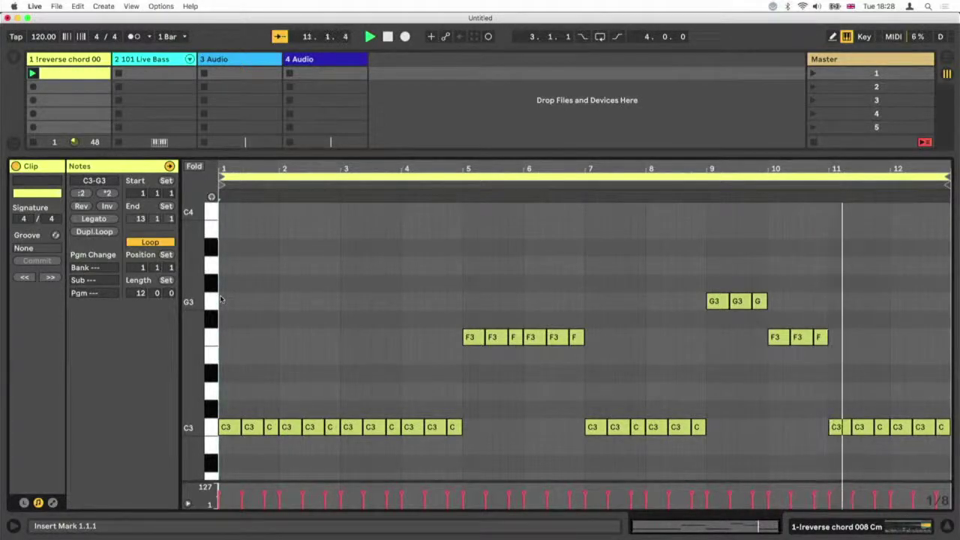
Turn on the bass track's Arpeggiator, reactivate the muted bass track and set its Filter Cutoff to 713 Hz
left_click(158, 60)
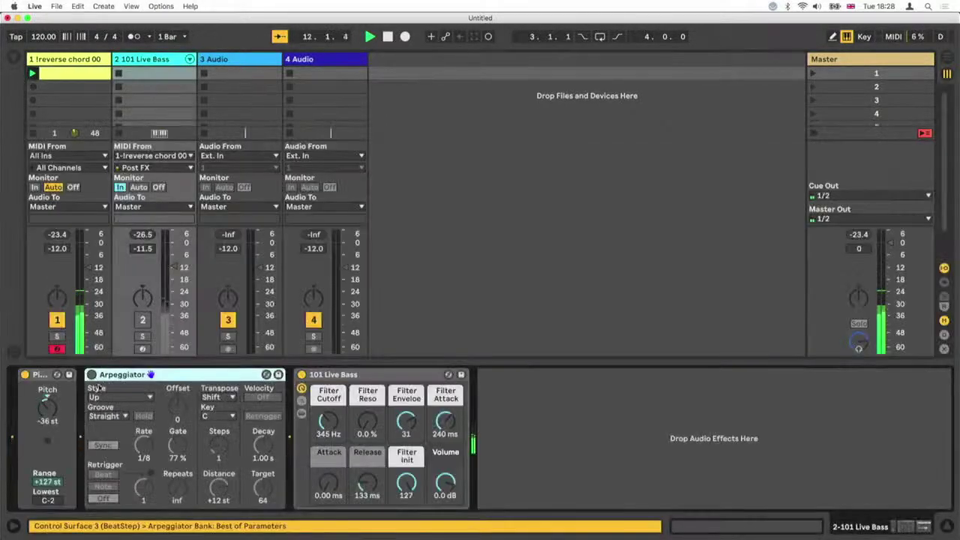
left_click(91, 375)
left_click(142, 321)
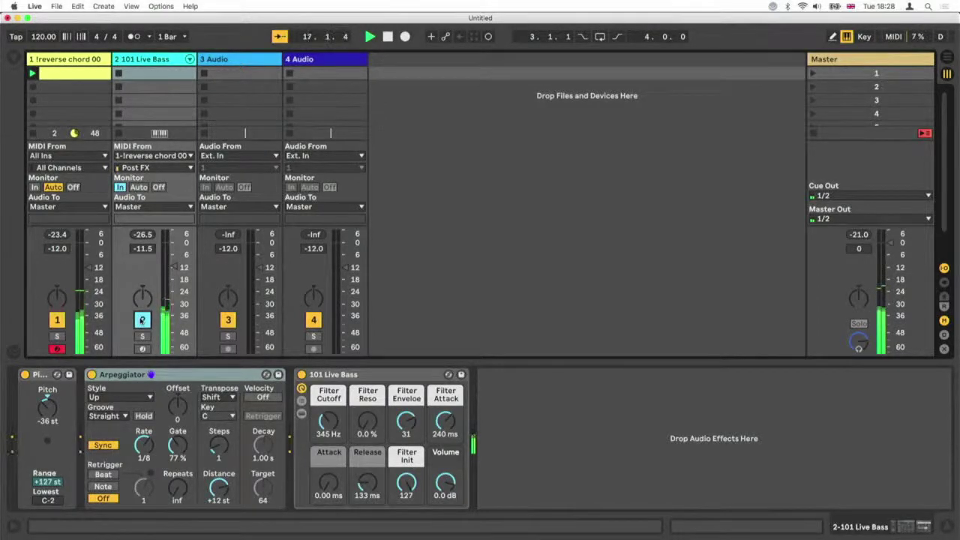
left_click_drag(327, 423, 328, 405)
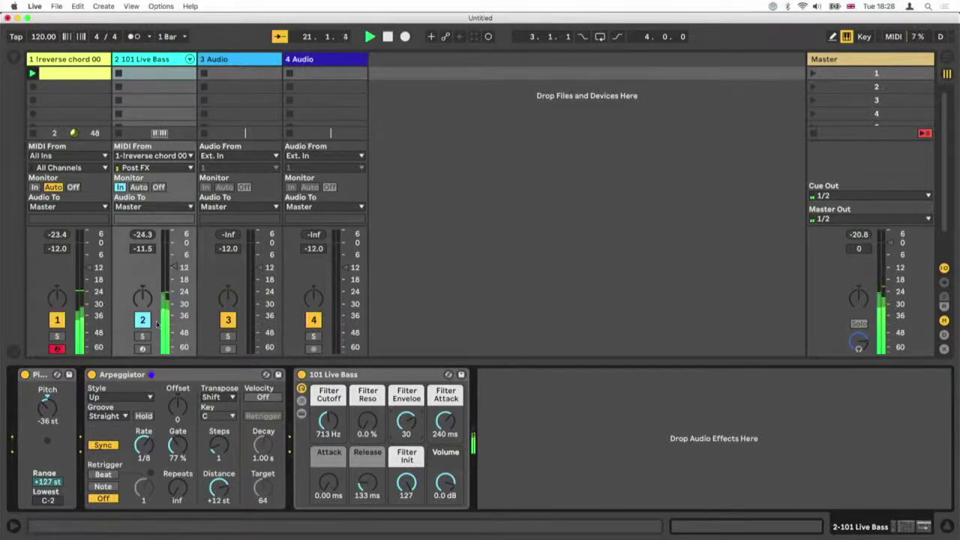
Stop playback and shorten the chord clip's loop to its first bar
left_click(69, 59)
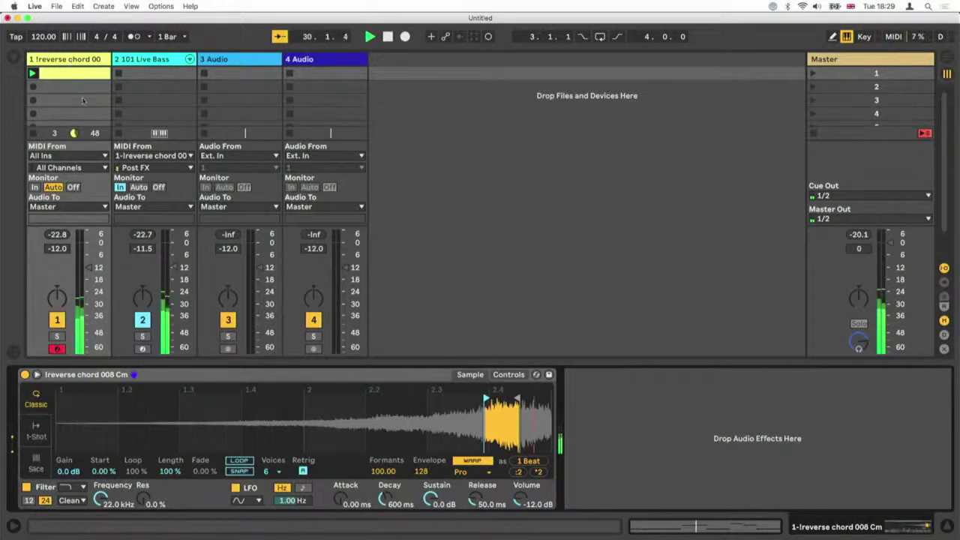
key("shift+Tab")
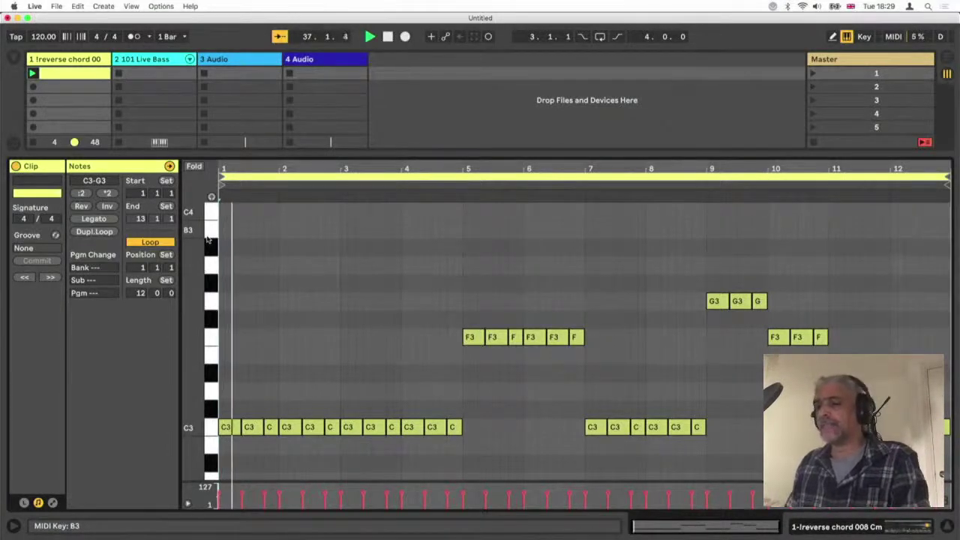
key("space")
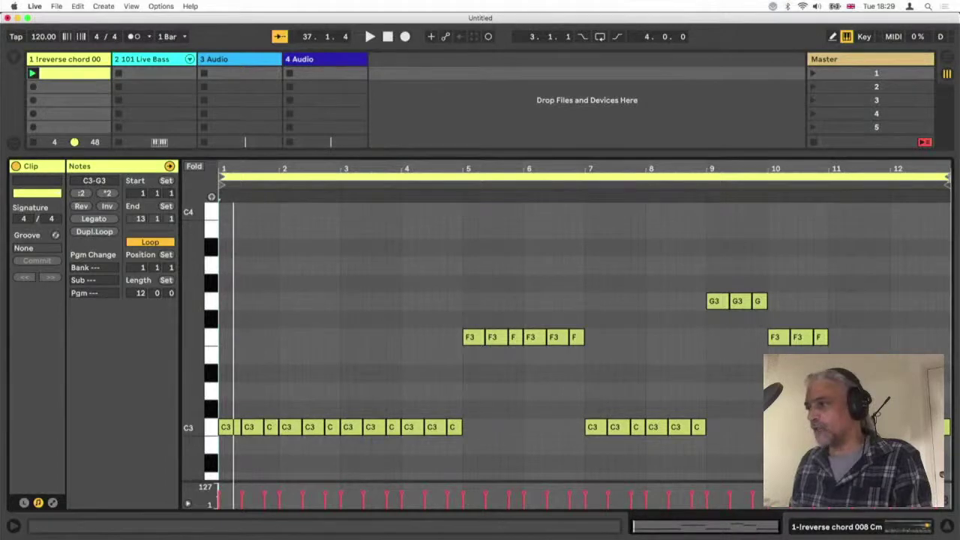
left_click_drag(947, 176, 462, 177)
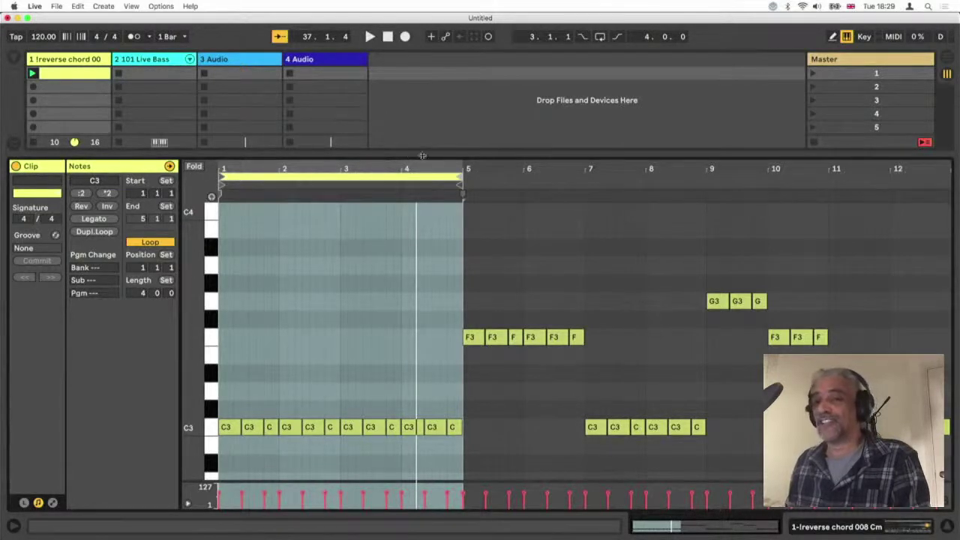
left_click_drag(462, 177, 252, 280)
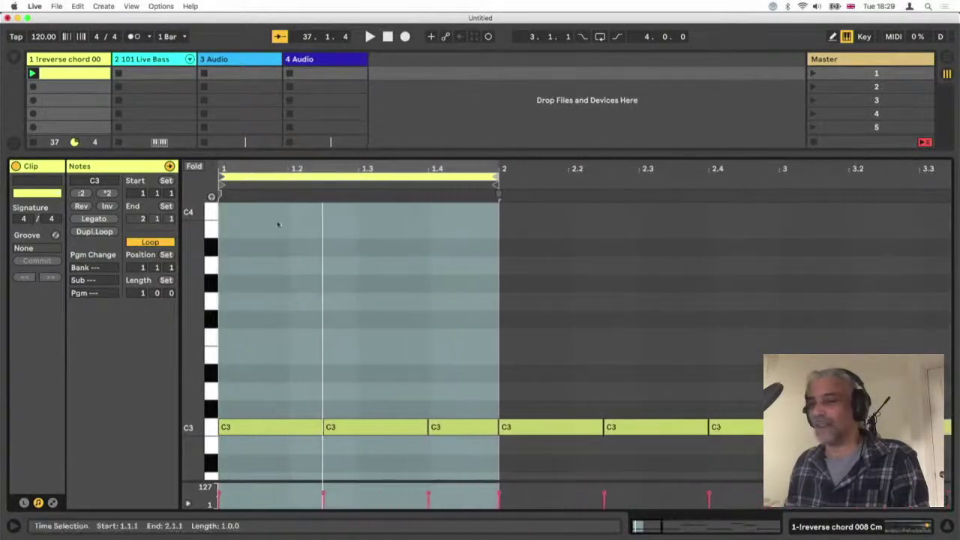
left_click(342, 294)
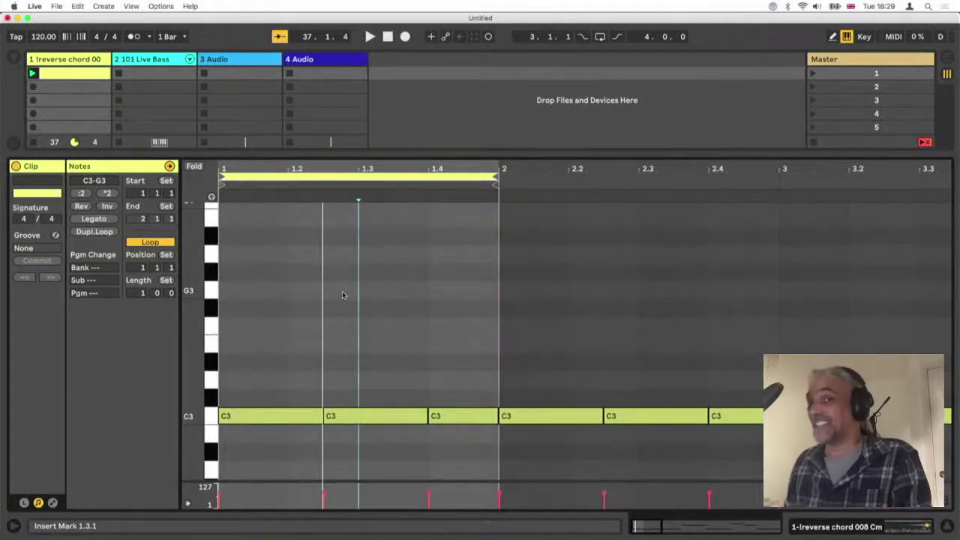
Copy the chord clip to the bass track and trim an eighth note off the start of each of the chord clip's three bar 1 notes
left_click_drag(269, 377, 359, 471)
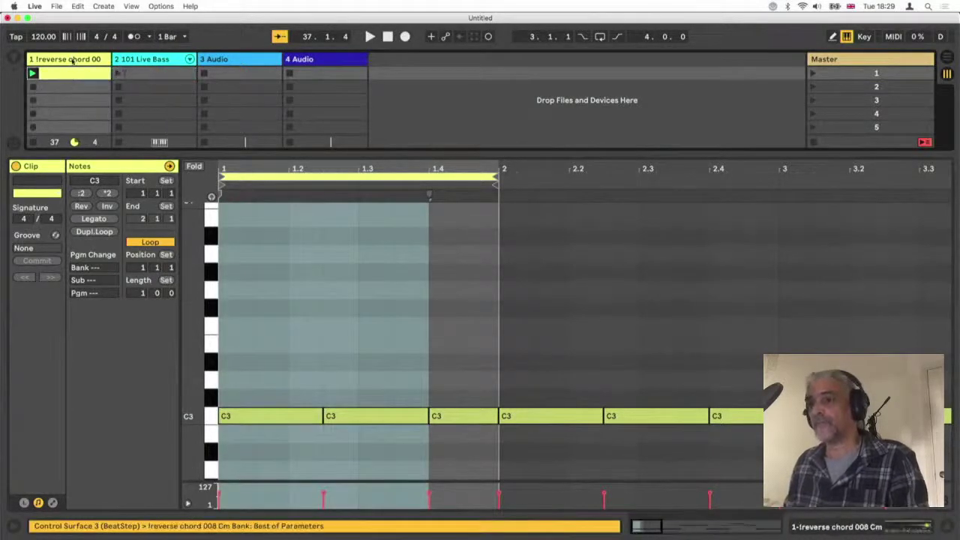
left_click_drag(301, 387, 348, 452)
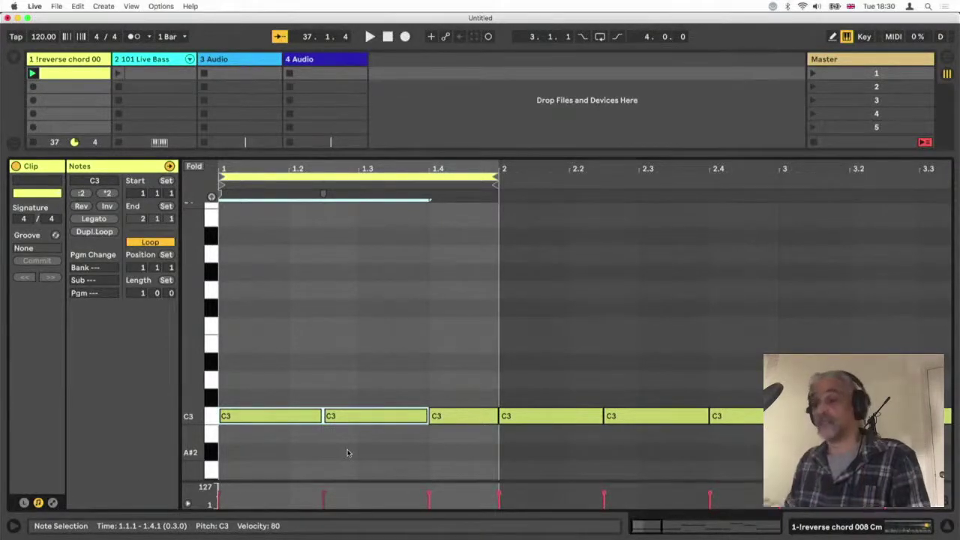
left_click_drag(277, 392, 362, 449)
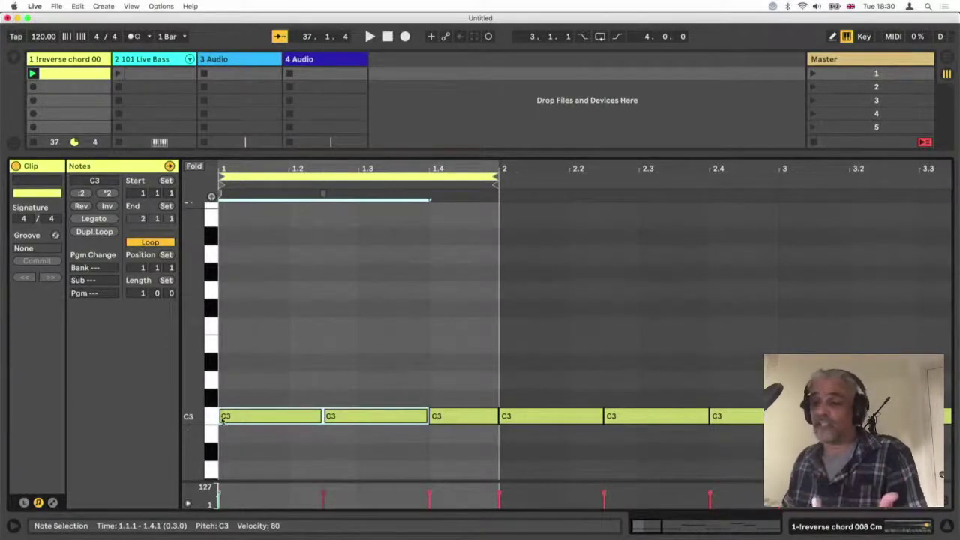
left_click_drag(219, 415, 253, 417)
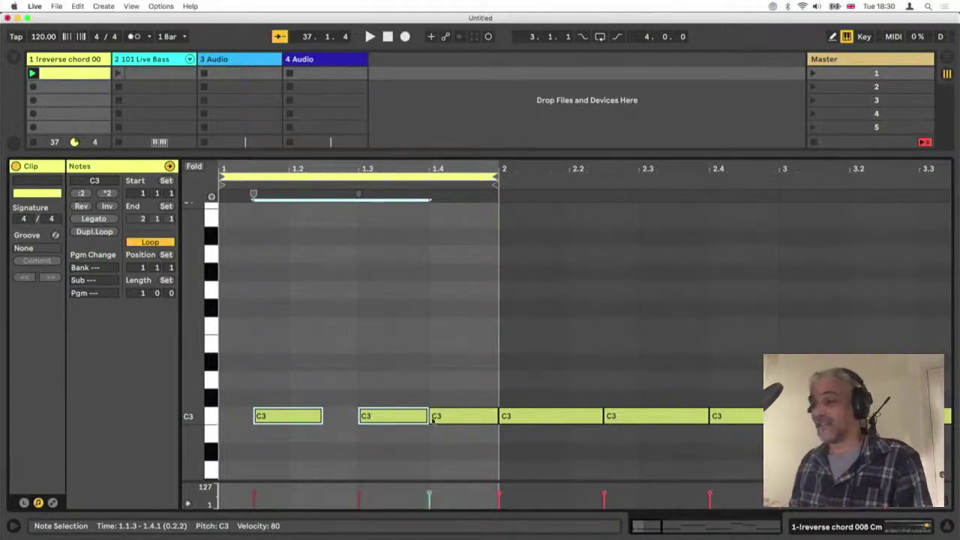
left_click_drag(430, 416, 463, 417)
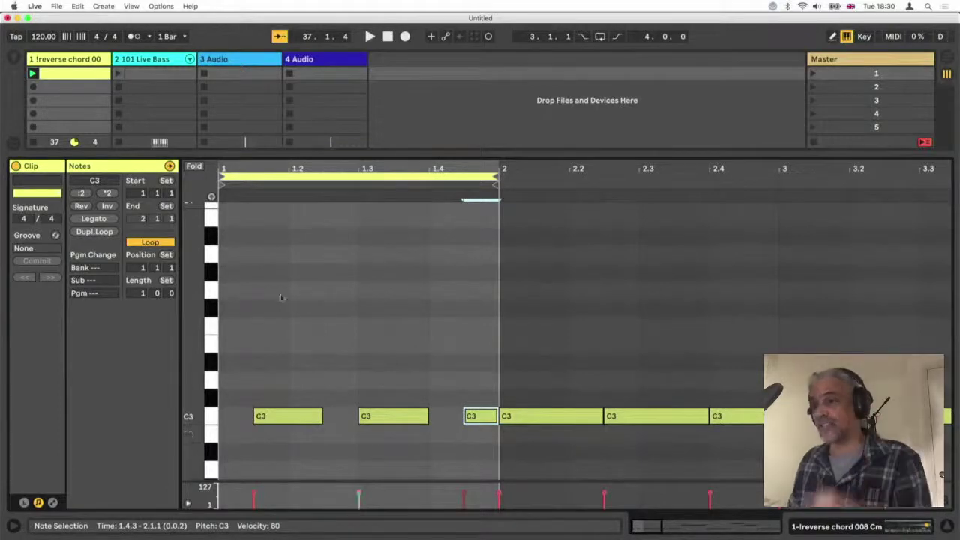
Mute the bass track and play the one-bar chord loop with the metronome on
left_click(142, 60)
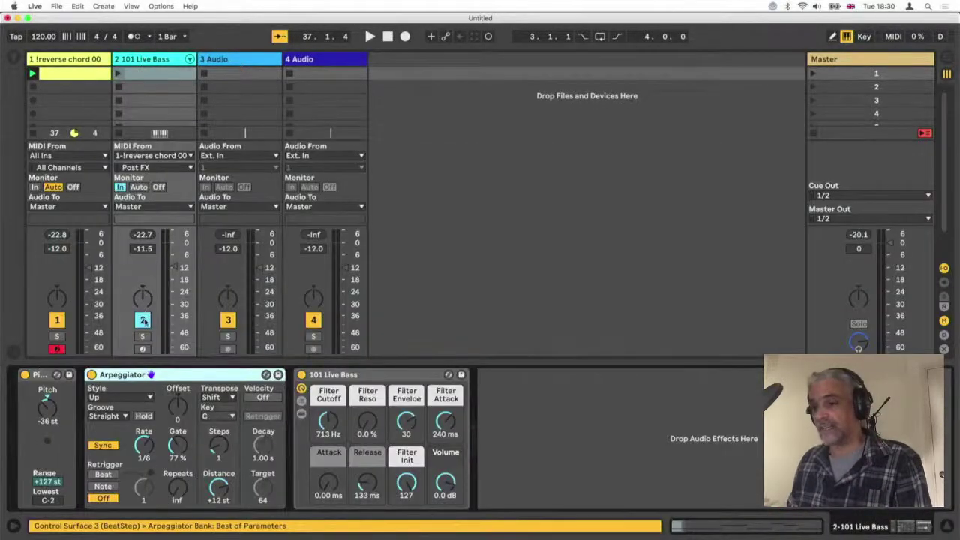
left_click(71, 78)
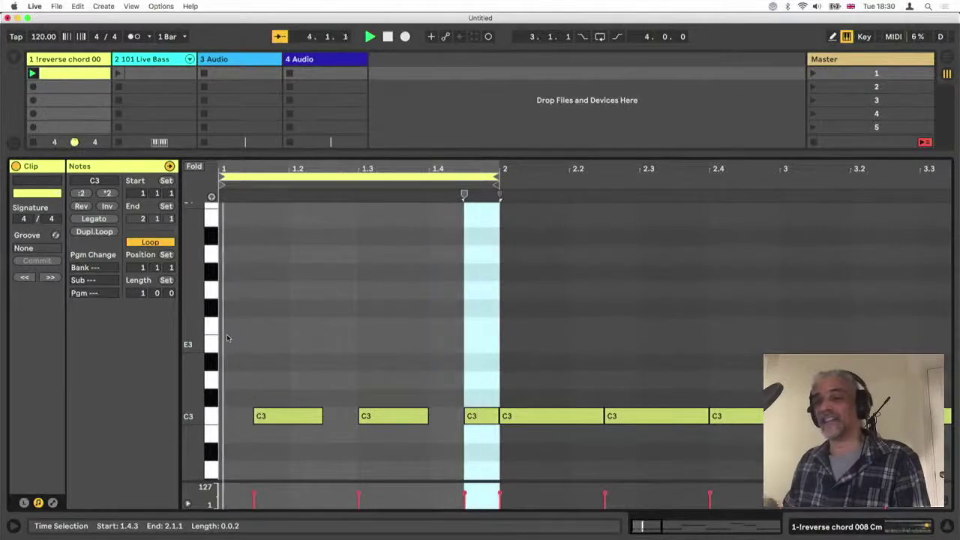
left_click(135, 37)
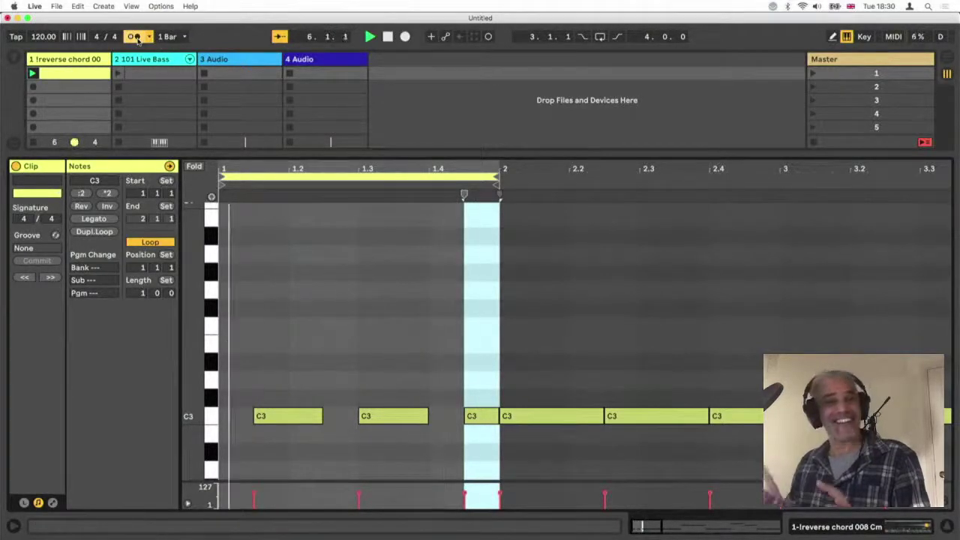
key("space")
key("space")
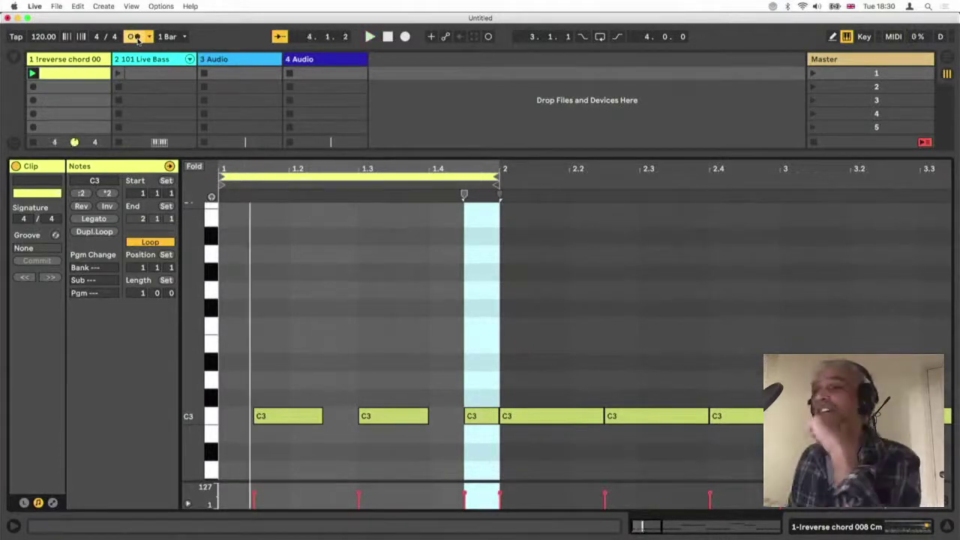
left_click(135, 37)
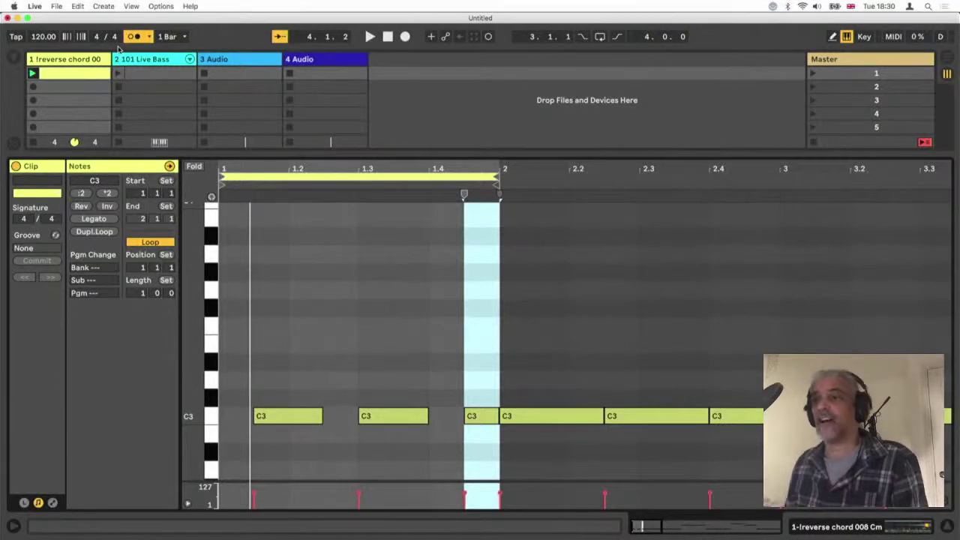
Reactivate the bass track, set its monitoring to Auto and open its copied clip
left_click(134, 65)
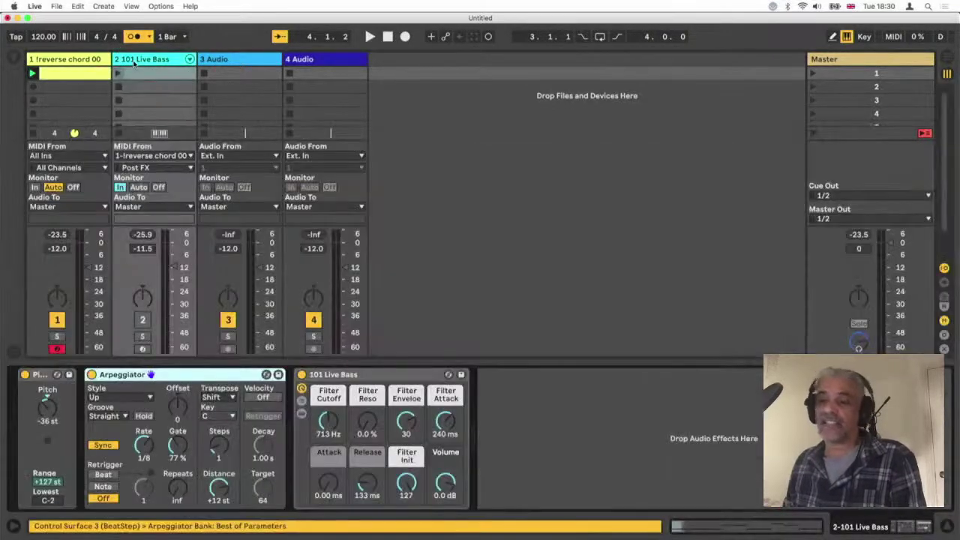
left_click(142, 320)
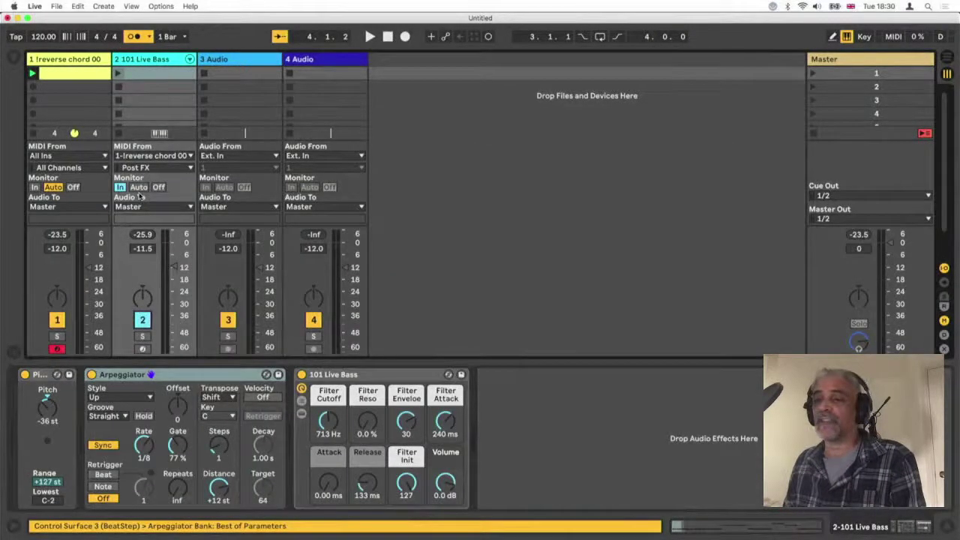
left_click(139, 188)
left_click(146, 75)
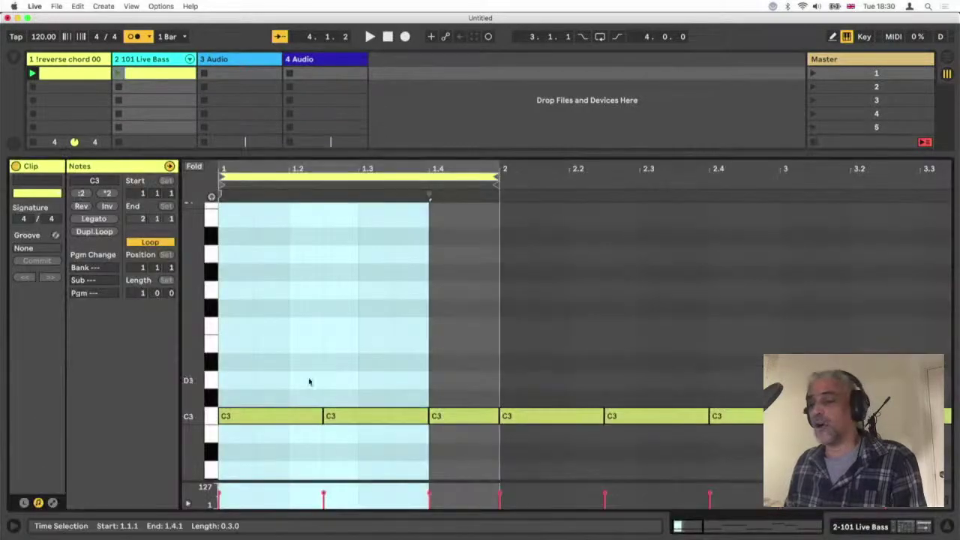
Play the bass with the chord track muted, reactivate the chord track and turn off the metronome
left_click(60, 63)
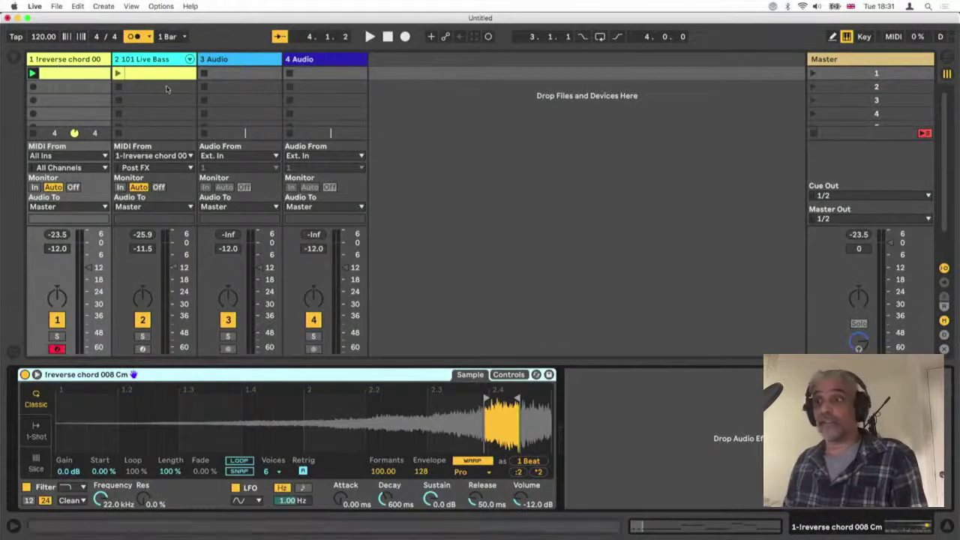
key("space")
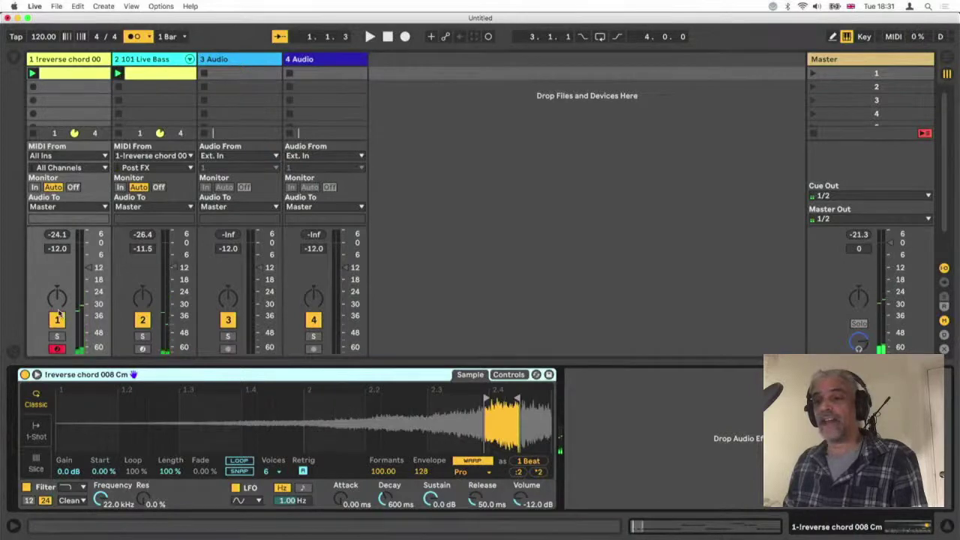
left_click(60, 317)
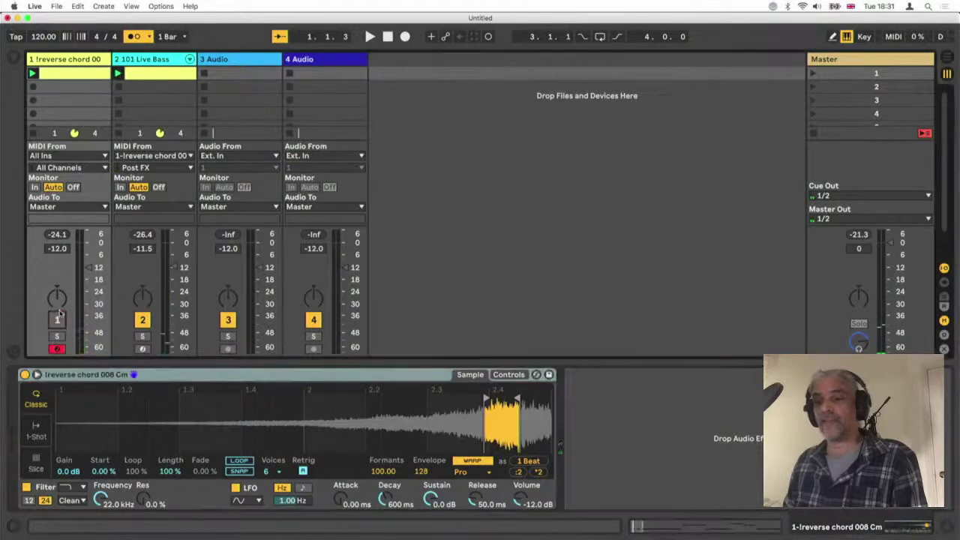
left_click(119, 73)
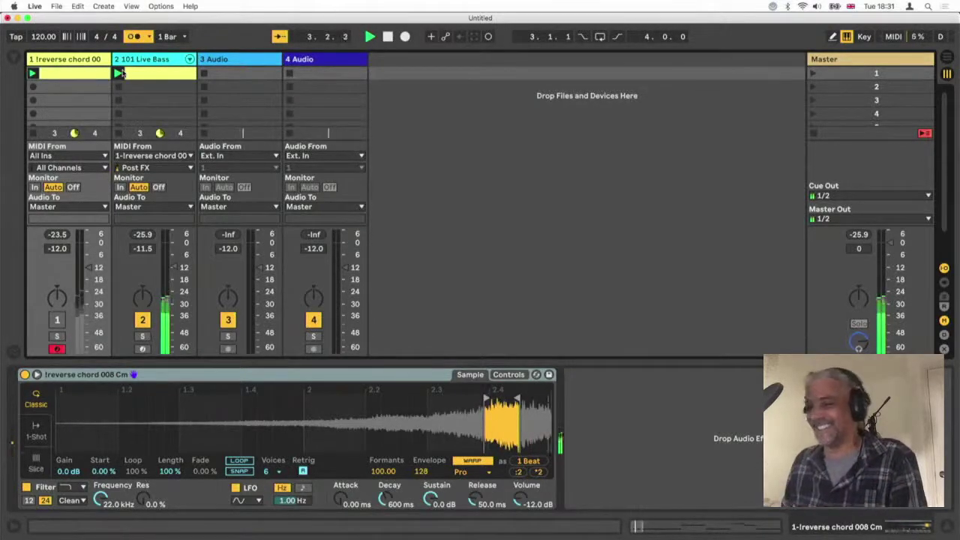
left_click(59, 320)
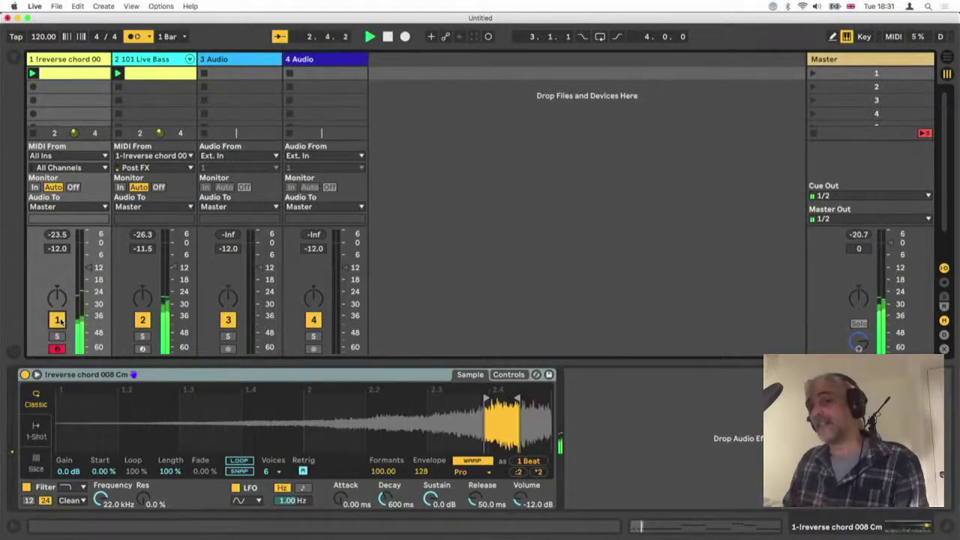
left_click(133, 36)
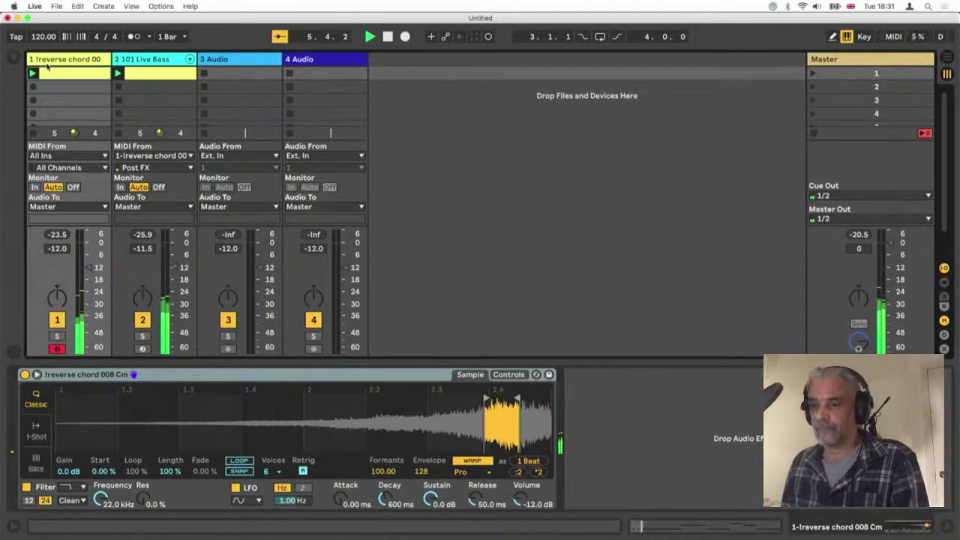
Set the 101 Live Bass Filter Cutoff to 345 Hz
left_click(141, 61)
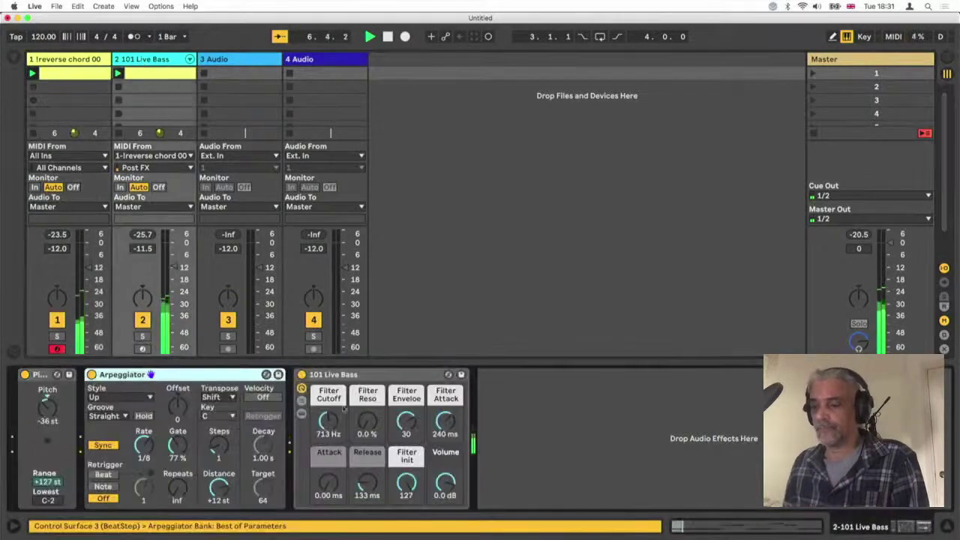
left_click_drag(328, 421, 327, 421)
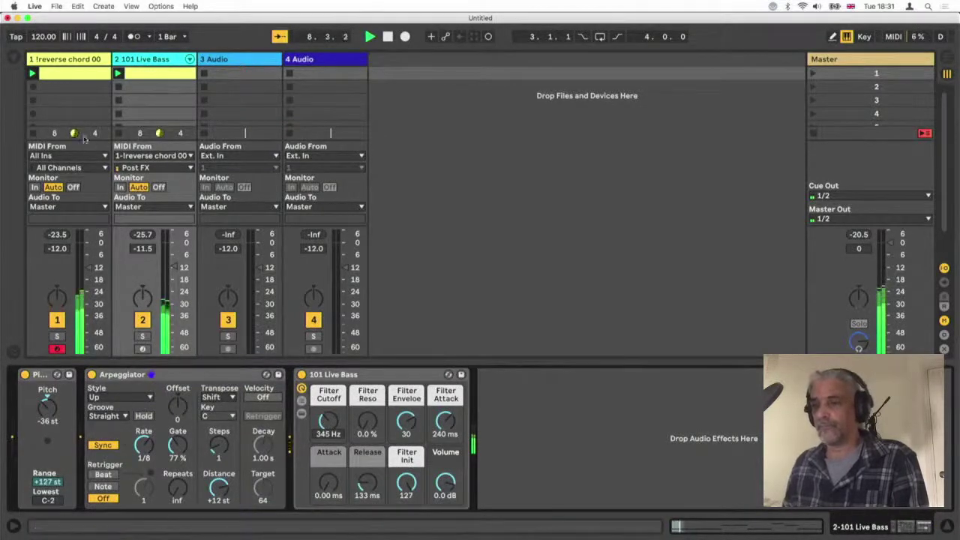
Replace the C3 notes in bars 2 to 4 of the chord clip with copies of the offbeat bar 1 pattern
left_click(68, 74)
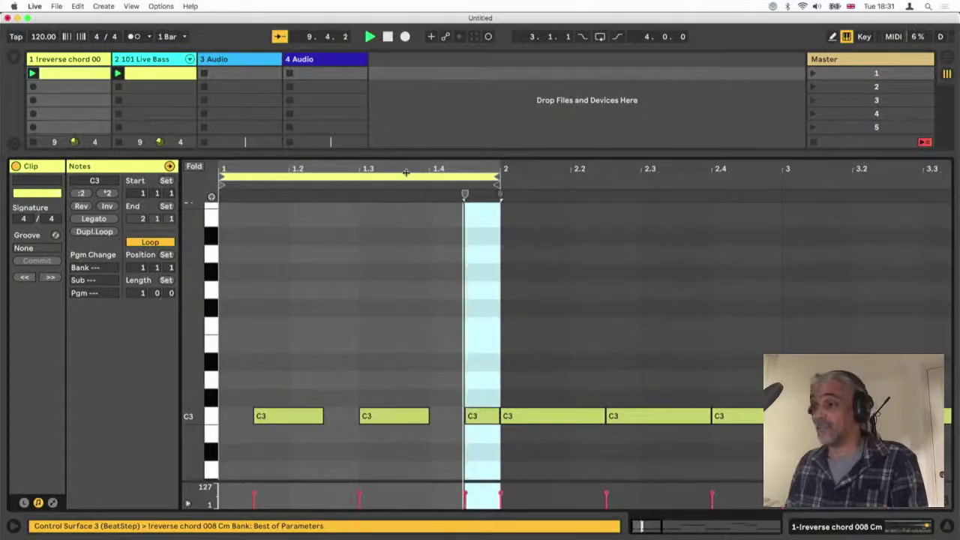
key("minus")
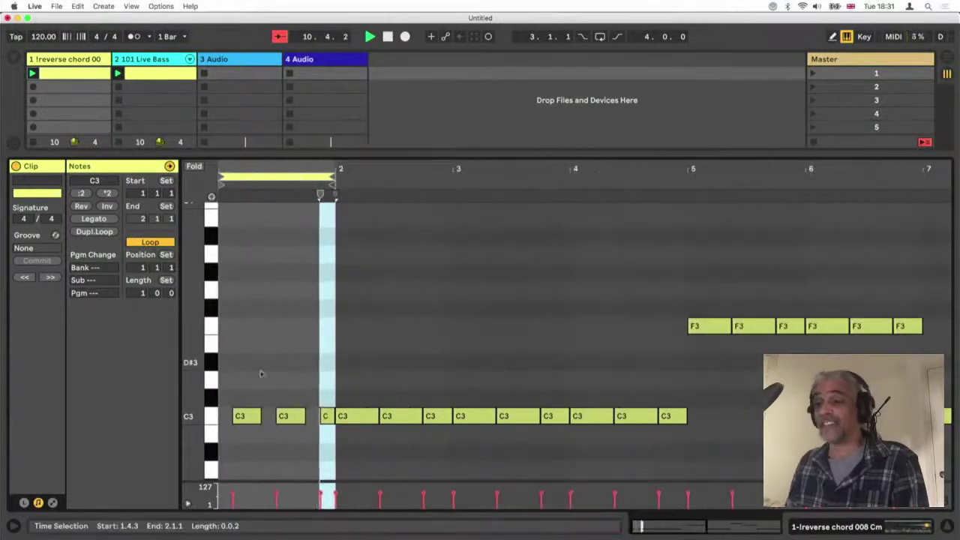
left_click_drag(349, 395, 693, 432)
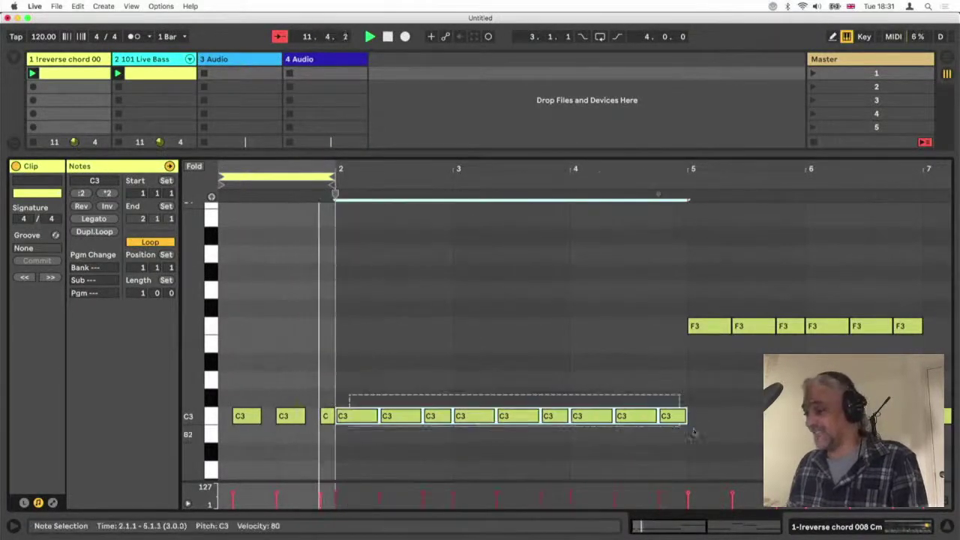
key("Delete")
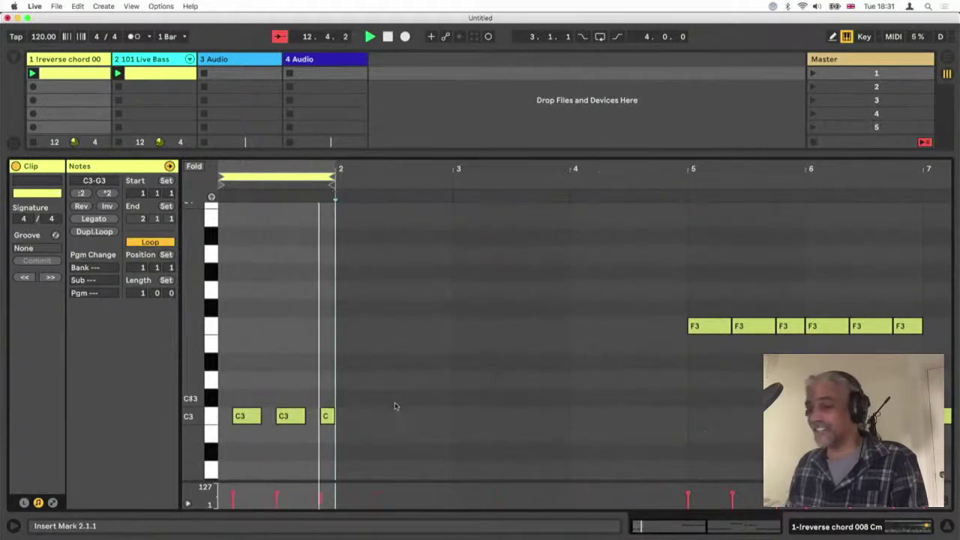
left_click_drag(353, 407, 596, 419)
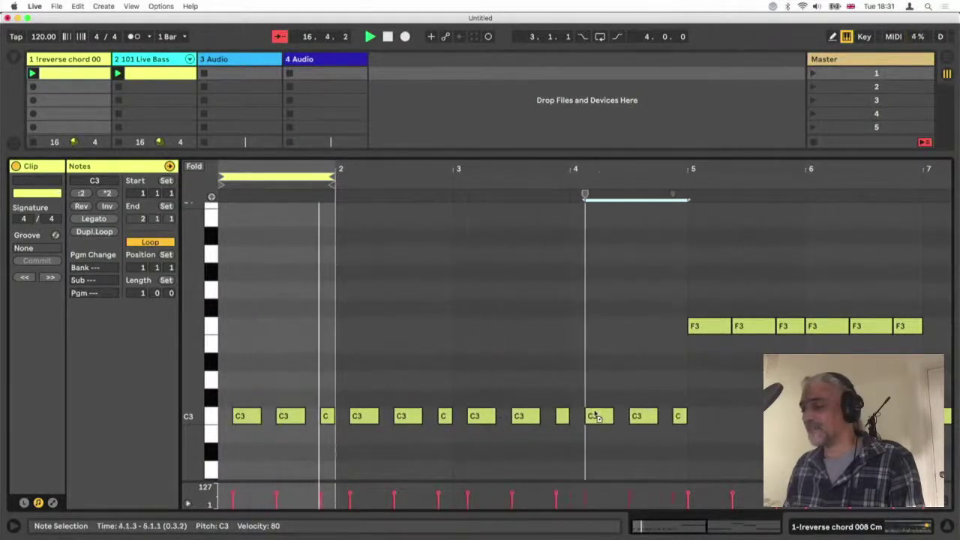
Extend the chord clip's loop to four bars and raise the bar 2 notes from C3 to G3
left_click_drag(335, 178, 688, 177)
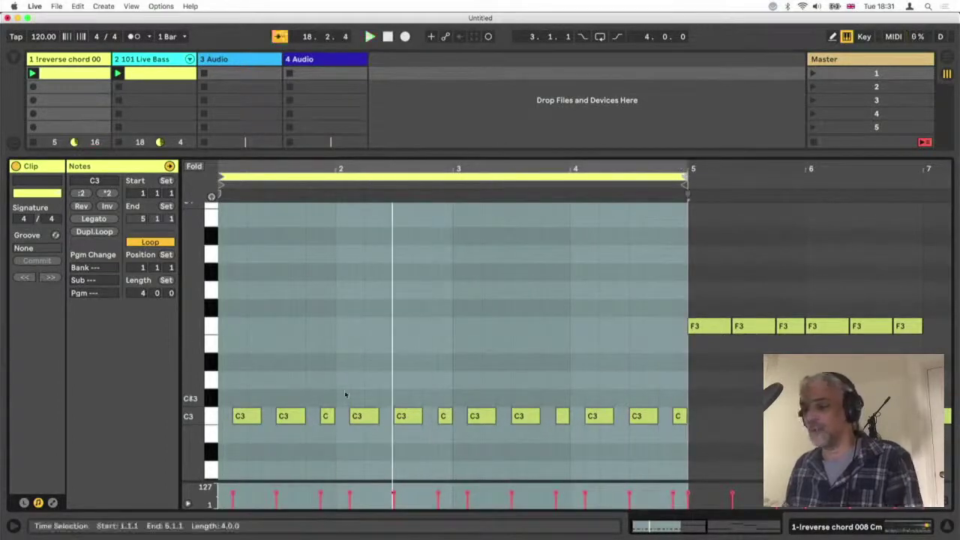
left_click(349, 392)
left_click_drag(349, 392, 443, 450)
key("Up")
key("Up")
key("Up")
key("Up")
key("Up")
key("Up")
key("Up")
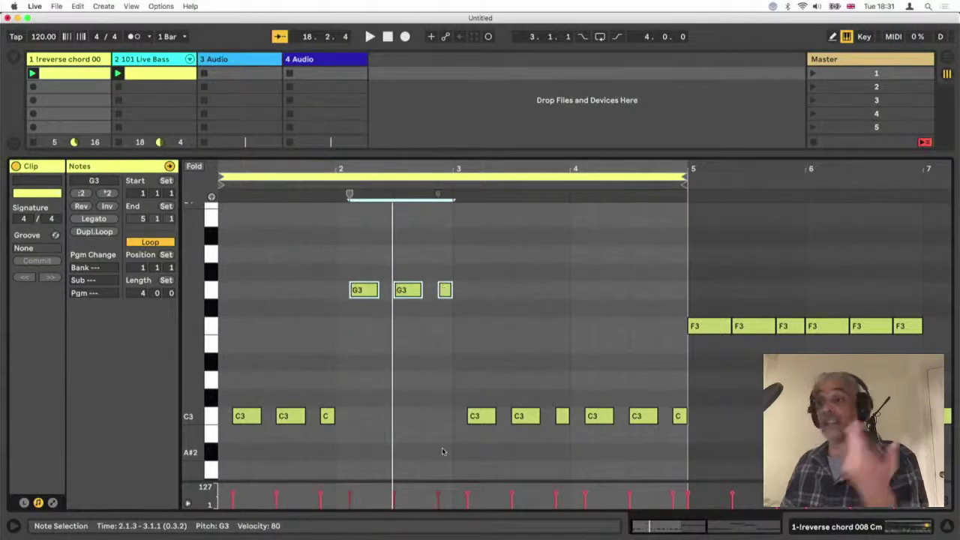
Raise the three C3 notes in bar 3 of the chord clip to F3
left_click_drag(468, 395, 570, 437)
key("Up")
key("Up")
key("Up")
key("Up")
key("Up")
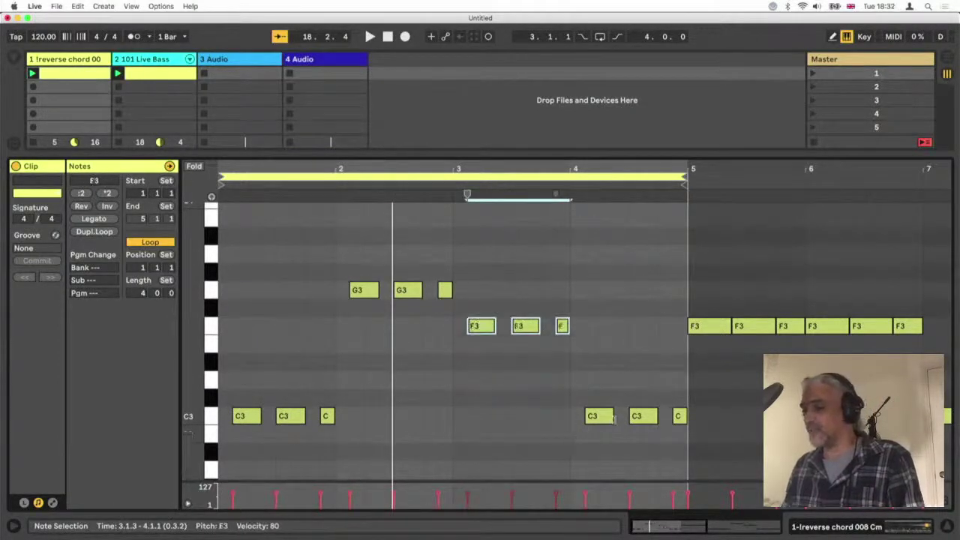
Raise the three C3 notes in bar 4 of the chord clip to G3 and start playback
left_click_drag(582, 396, 702, 448)
key("Up")
key("Up")
key("Up")
key("Up")
key("Up")
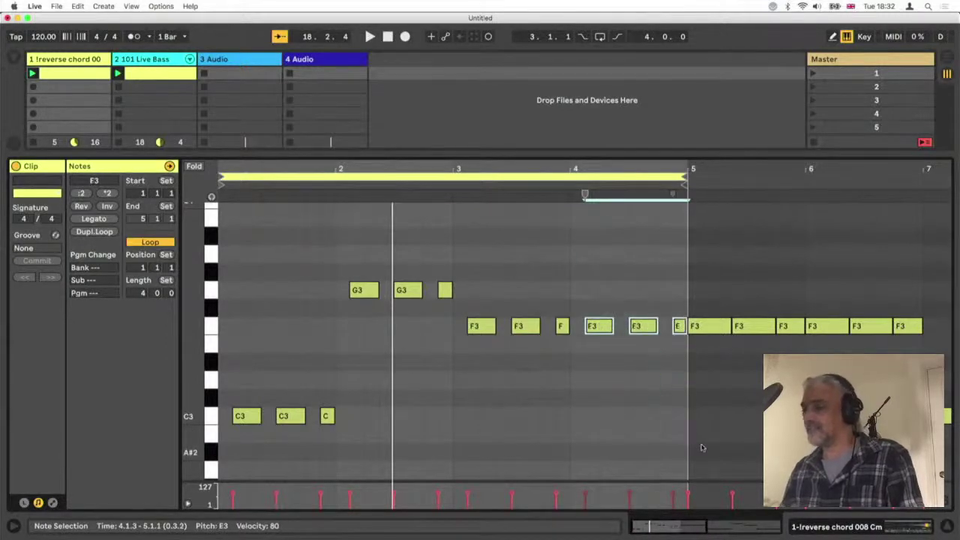
key("Up")
key("Up")
key("space")
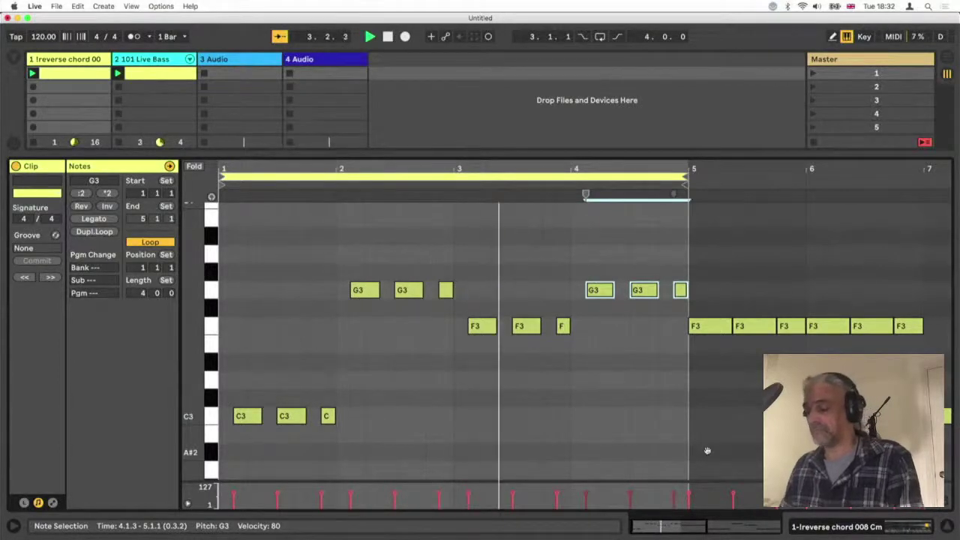
Open the 101 Live Bass clip and raise its three bar 2 notes from C3 to G3
key("super+alt+l")
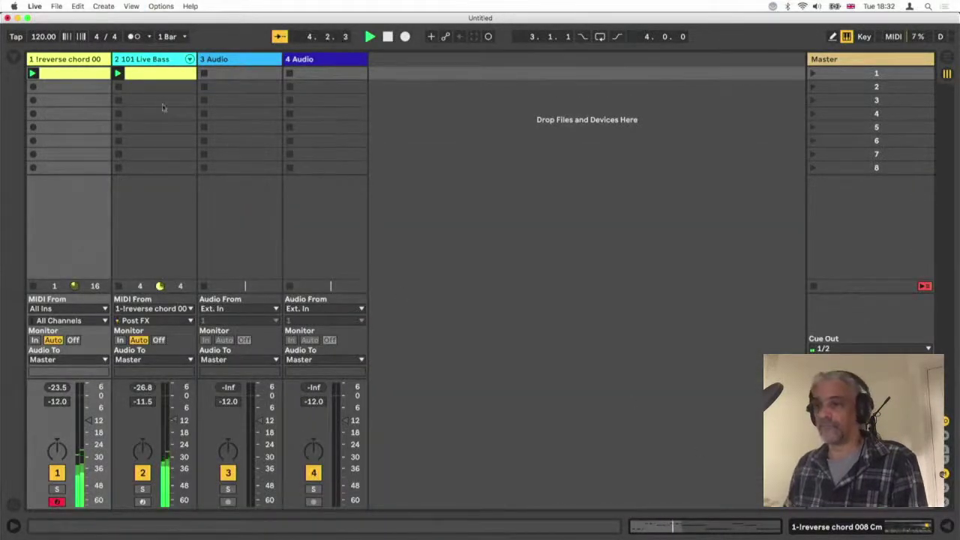
double_click(157, 73)
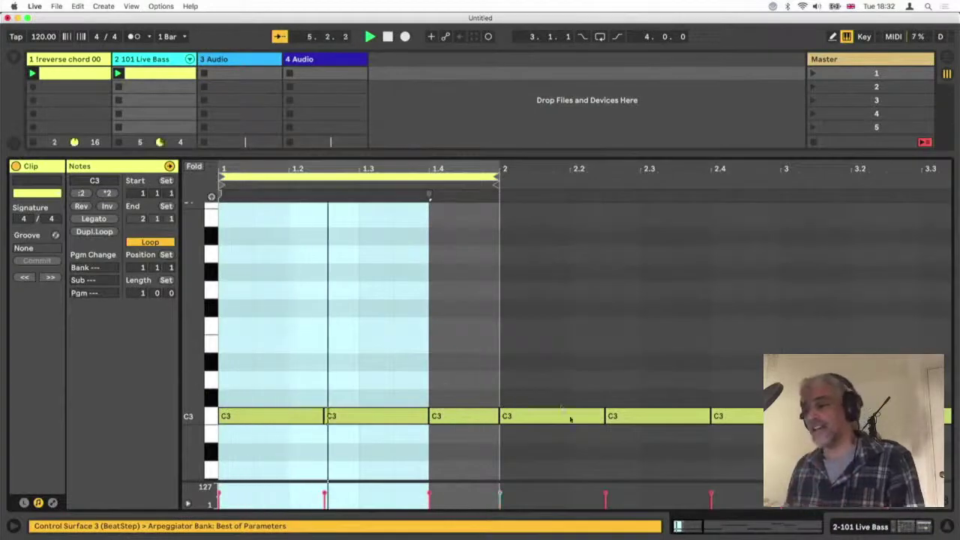
left_click_drag(534, 361, 743, 462)
key("Up")
key("Up")
key("Up")
key("Up")
key("Up")
key("Up")
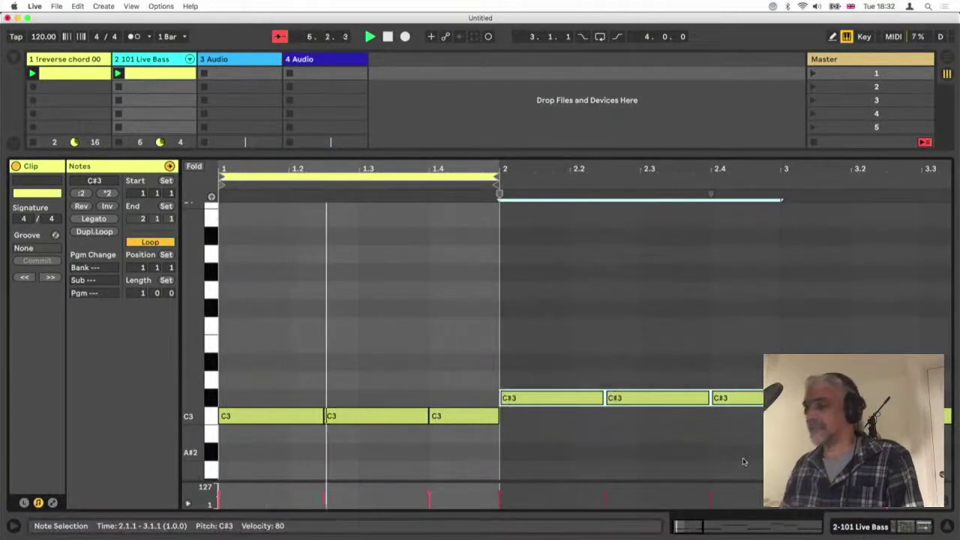
key("Up")
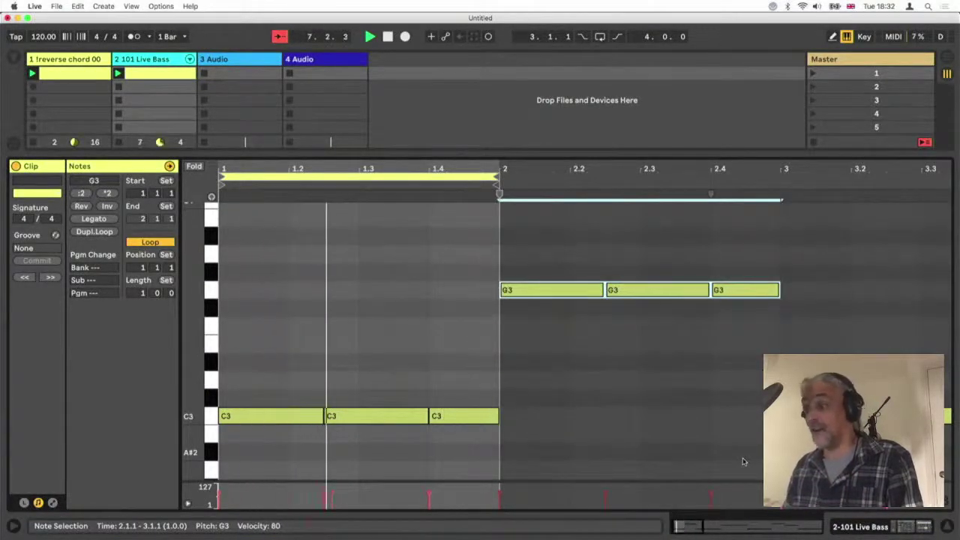
Raise the three C3 notes in bar 3 of the bass clip to F3
key("minus")
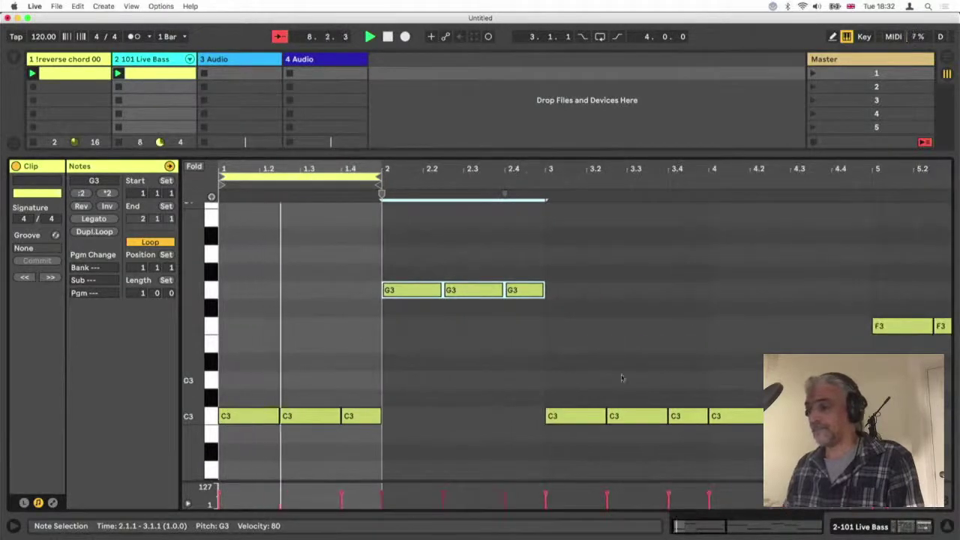
left_click_drag(578, 375, 682, 455)
key("Up")
key("Up")
key("Up")
key("Up")
key("Up")
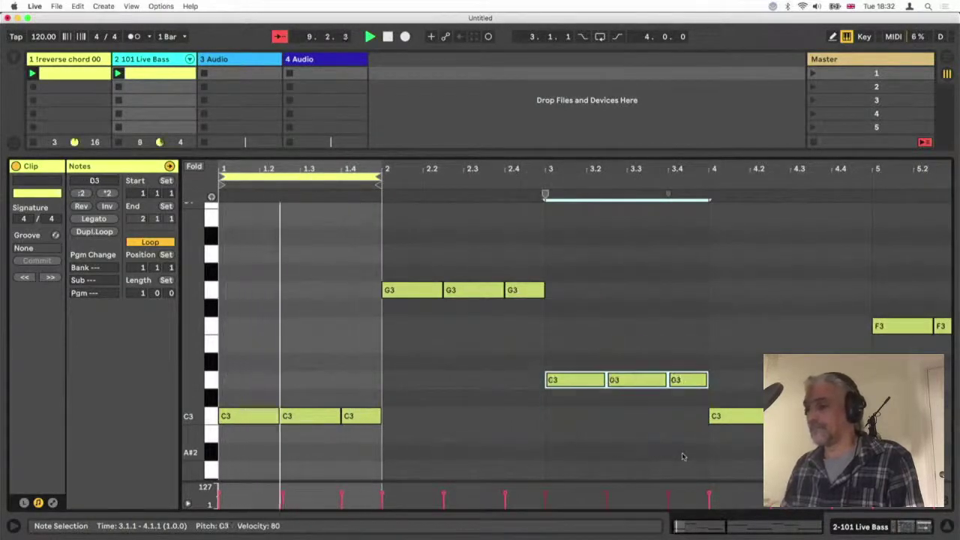
Raise the three C3 notes in bar 4 of the bass clip to G3
left_click_drag(705, 398, 874, 427)
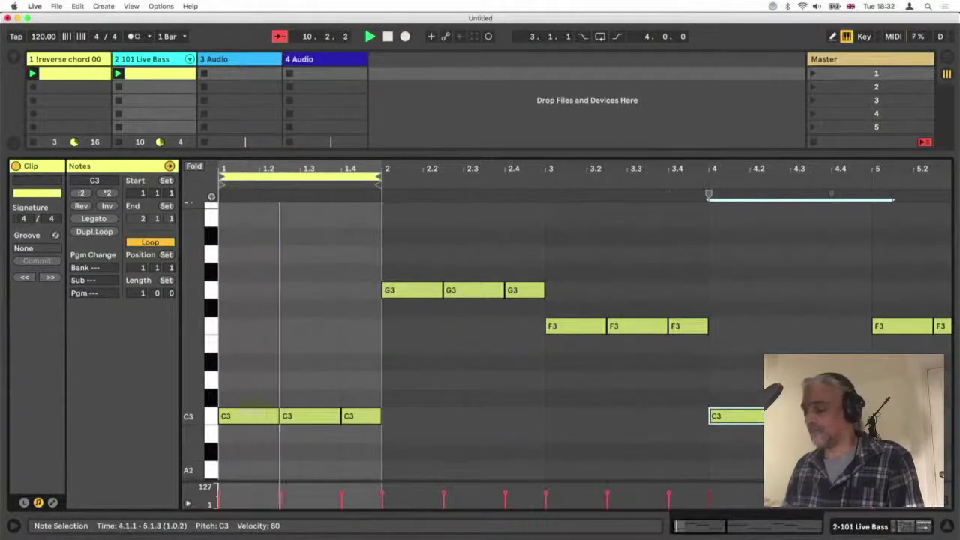
key("Up")
key("Up")
key("Up")
key("Up")
key("Up")
key("Up")
key("Up")
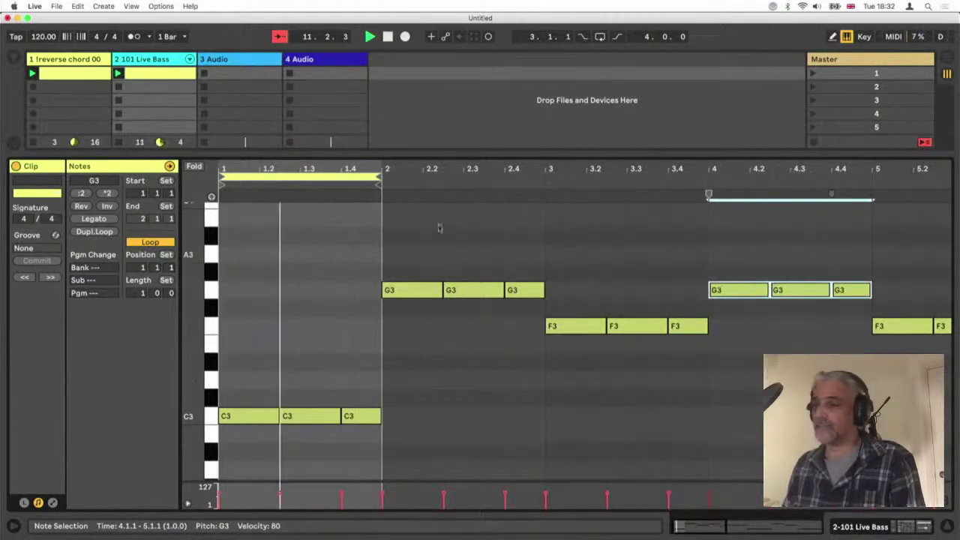
Extend the bass clip's loop to four bars and play it together with the chord clip
left_click_drag(380, 179, 868, 185)
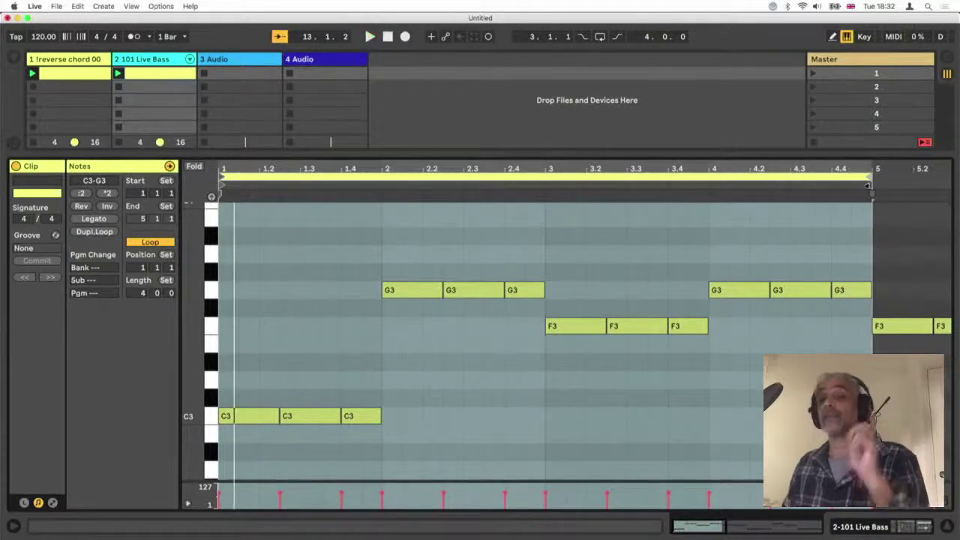
key("space")
key("space")
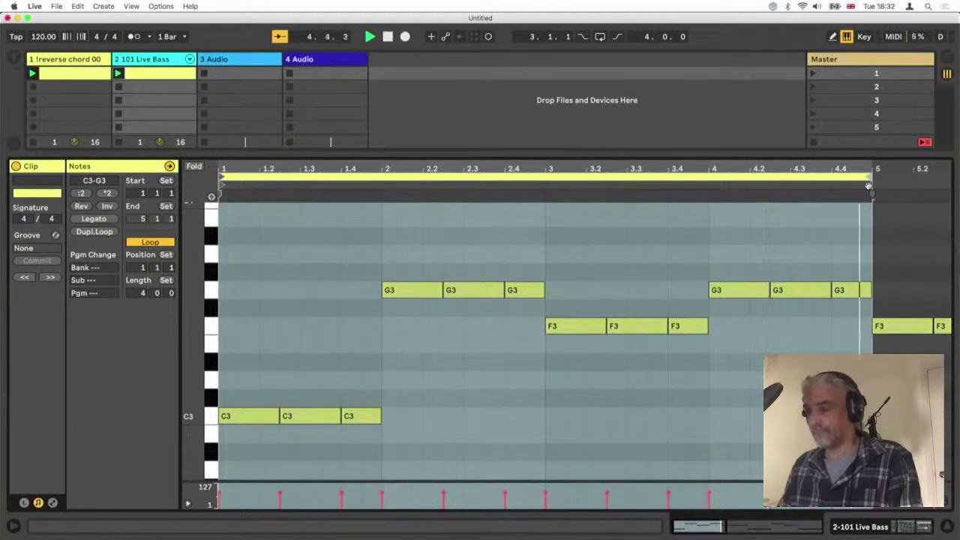
key("super+alt+l")
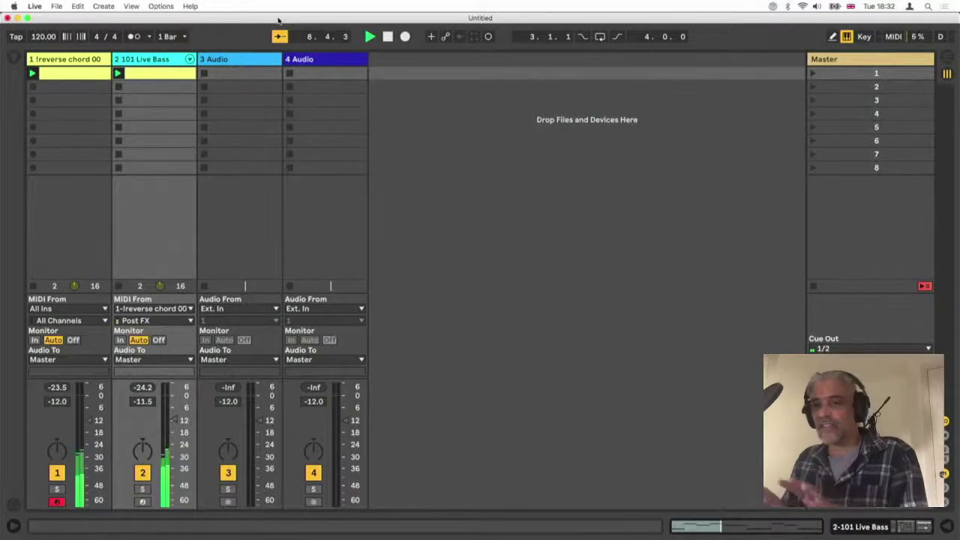
key("space")
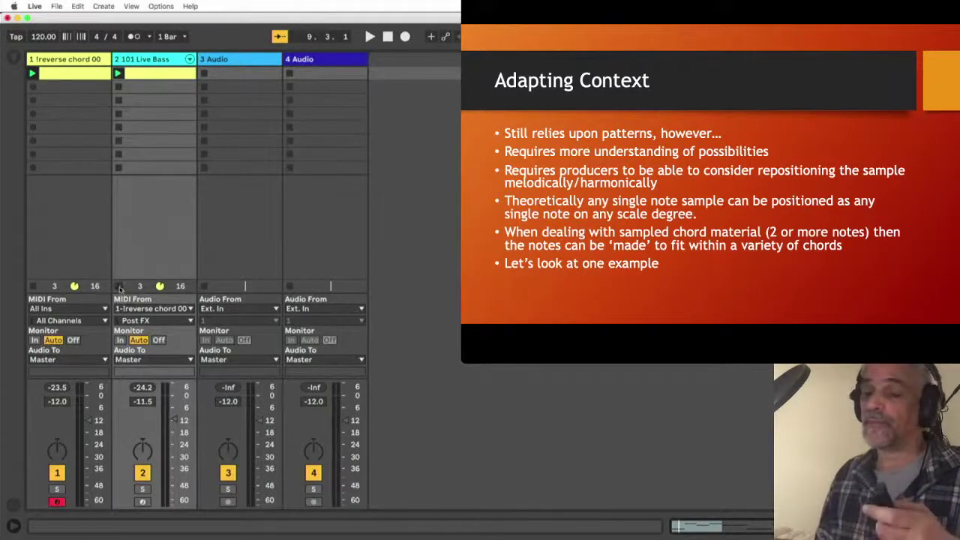
Stop the bass clip and set the chord sample's playback region from 2.3 to the end of the sample, then audition it
left_click(119, 287)
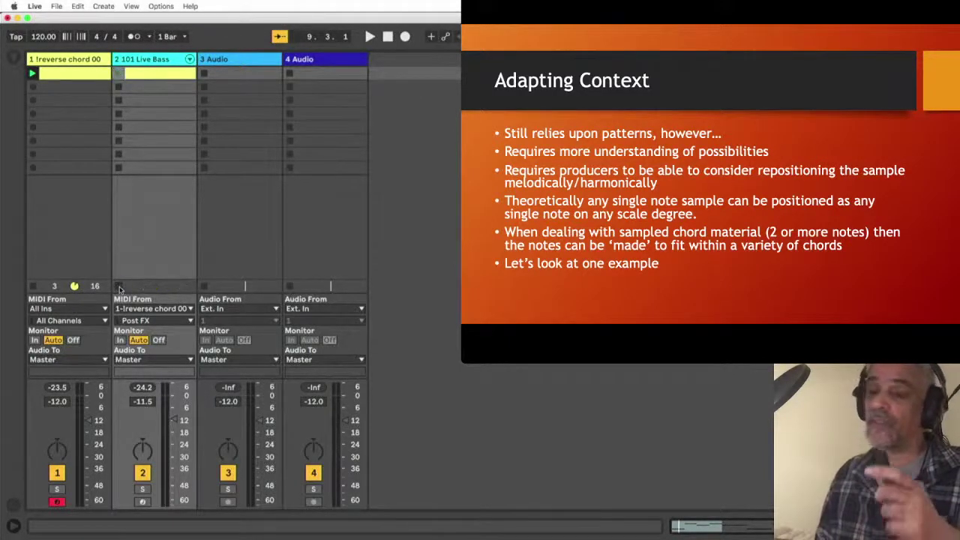
double_click(68, 60)
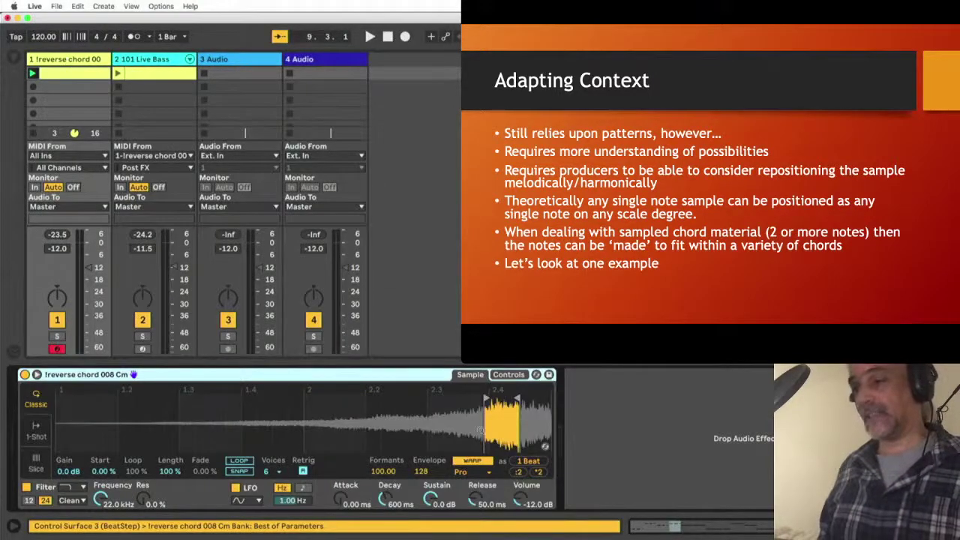
left_click(468, 399)
mouse_move(468, 399)
left_mouse_down()
mouse_move(47, 399)
mouse_move(307, 398)
left_mouse_up()
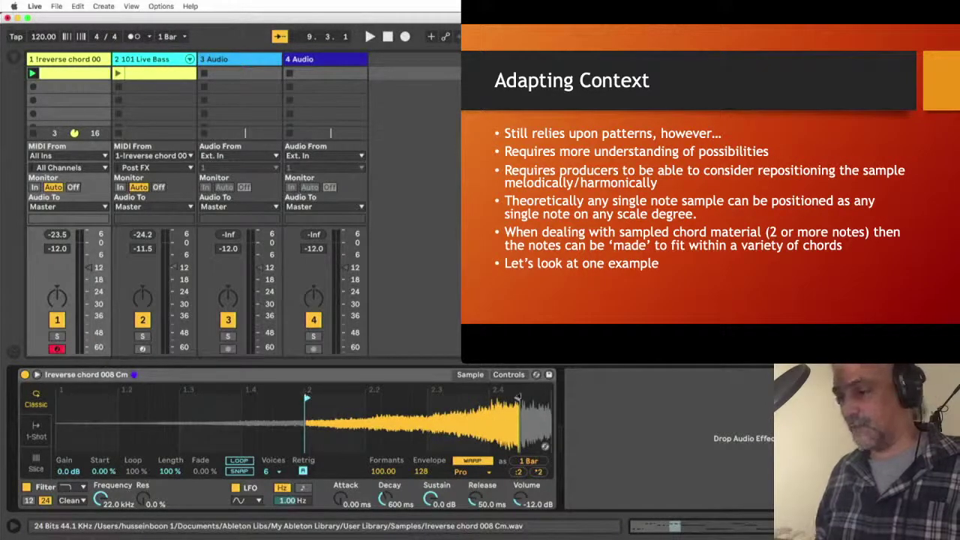
left_click_drag(519, 396, 555, 396)
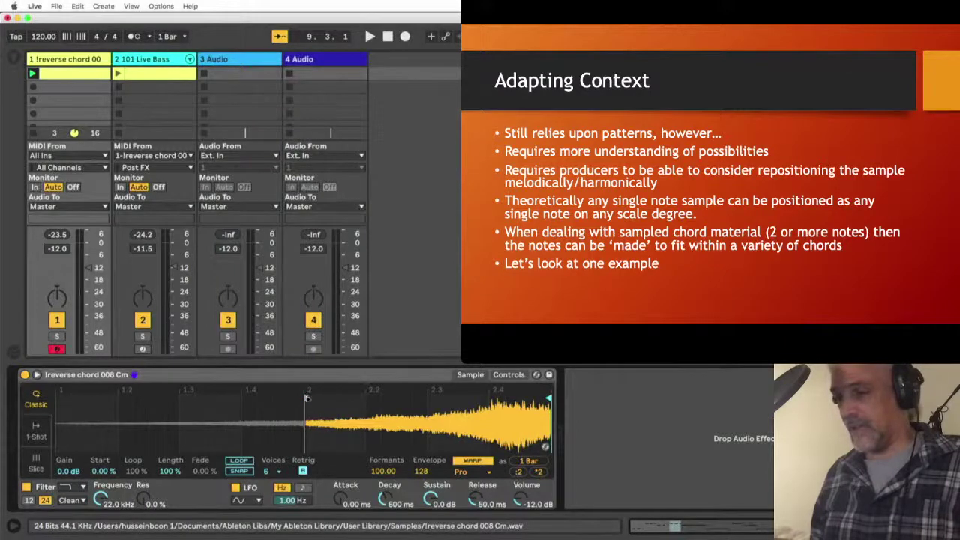
left_click_drag(308, 397, 429, 399)
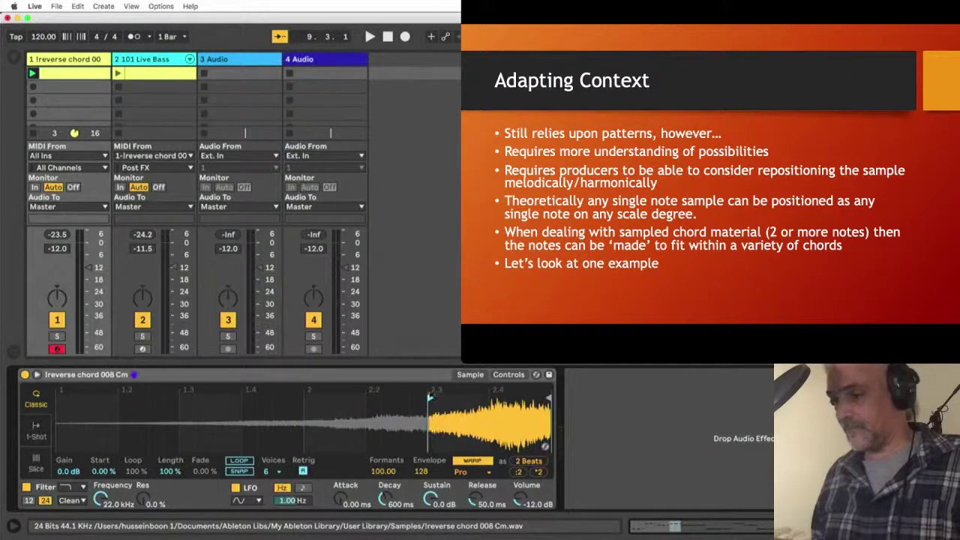
key("space")
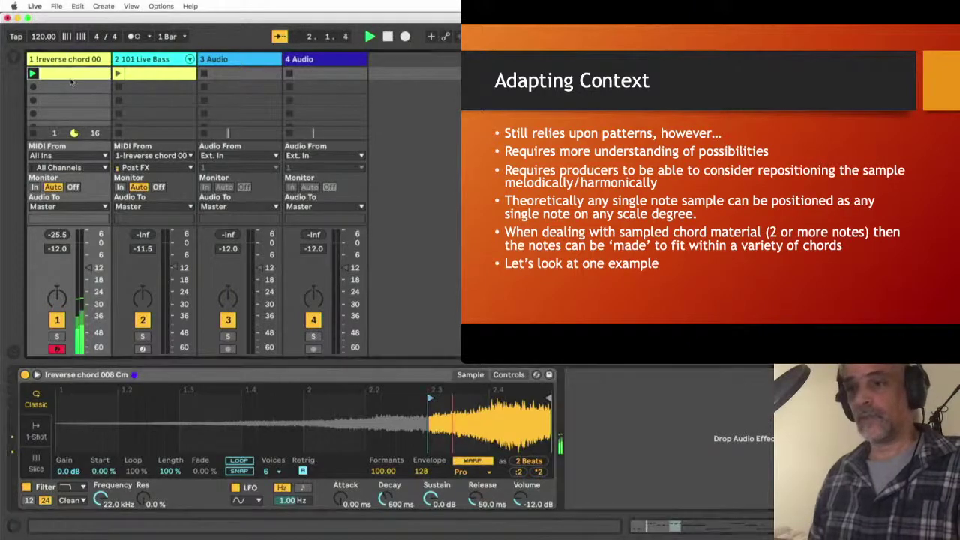
Stop playback and delete all the notes in the chord clip
key("shift+Tab")
left_click(380, 240)
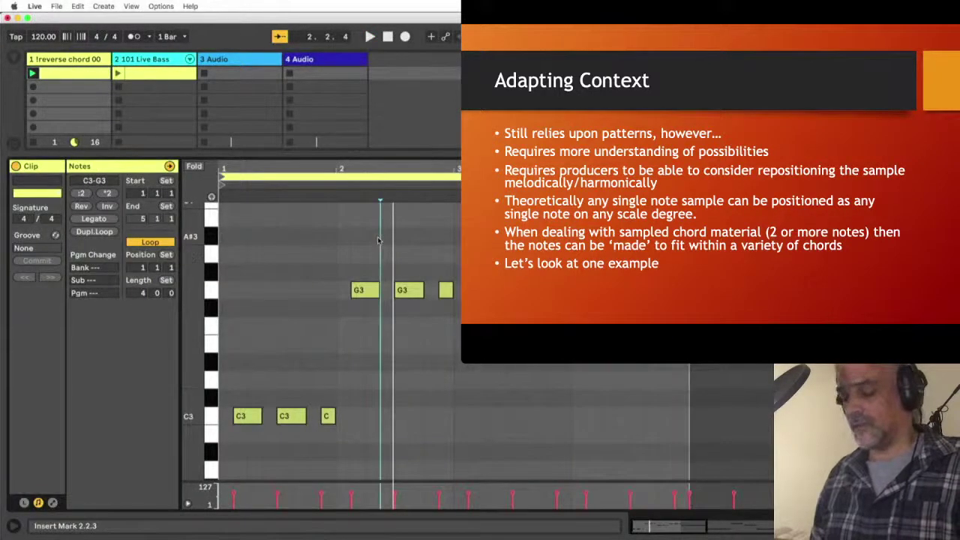
key("super+a")
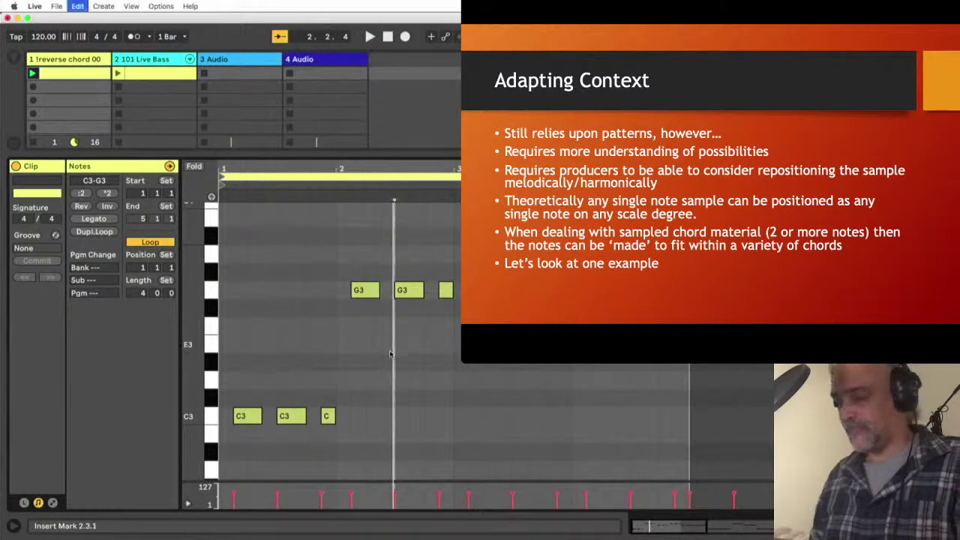
key("Delete")
Fill bar 1 of the chord clip with two half-bar C3 notes and loop that single bar during playback
double_click(227, 416)
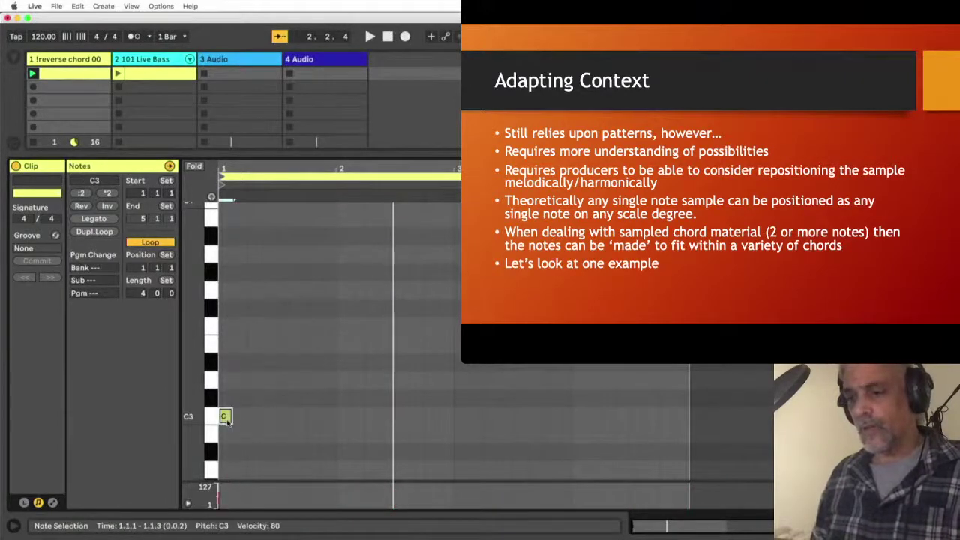
left_click_drag(232, 417, 271, 434)
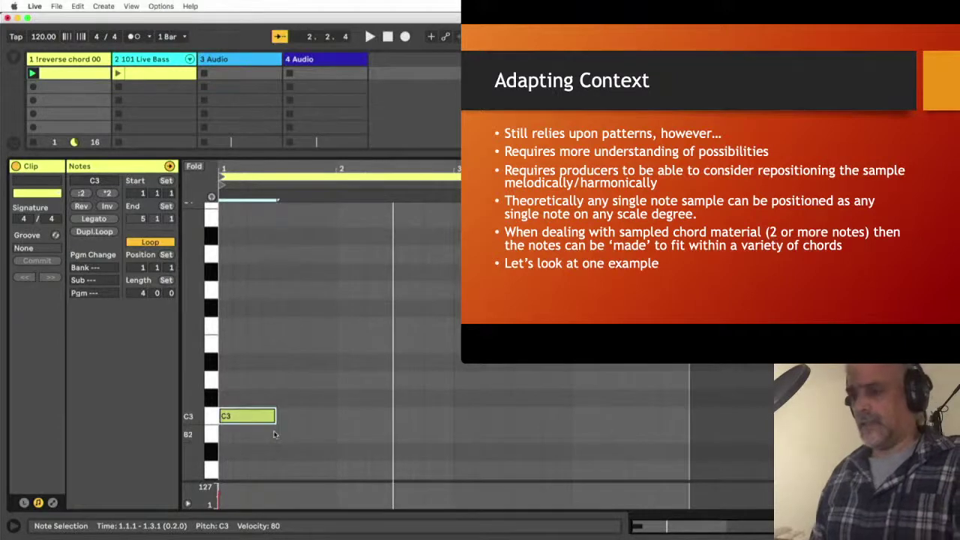
key("super+d")
left_click_drag(691, 177, 336, 253)
key("space")
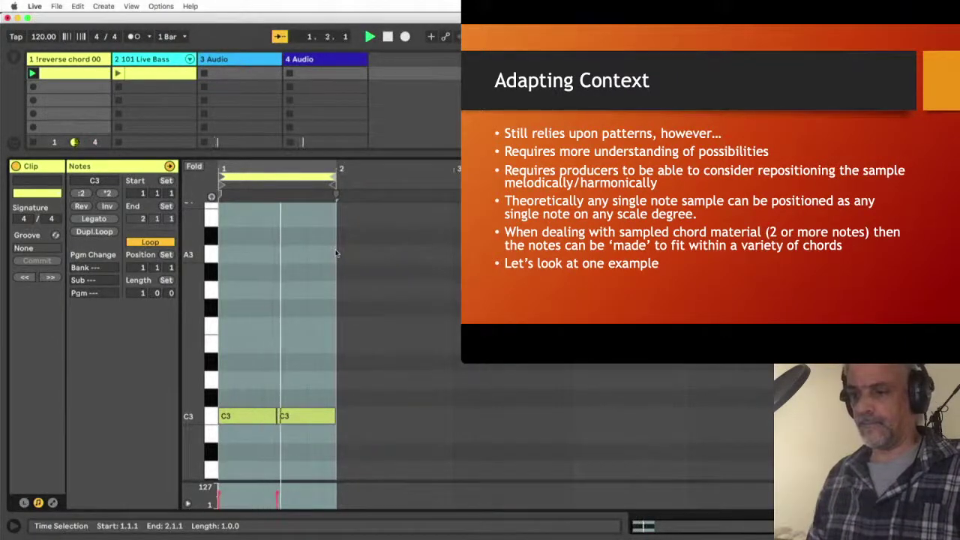
Play the chord loop and turn off the Arpeggiator and Pitch devices on the 101 Live Bass track
left_click(85, 63)
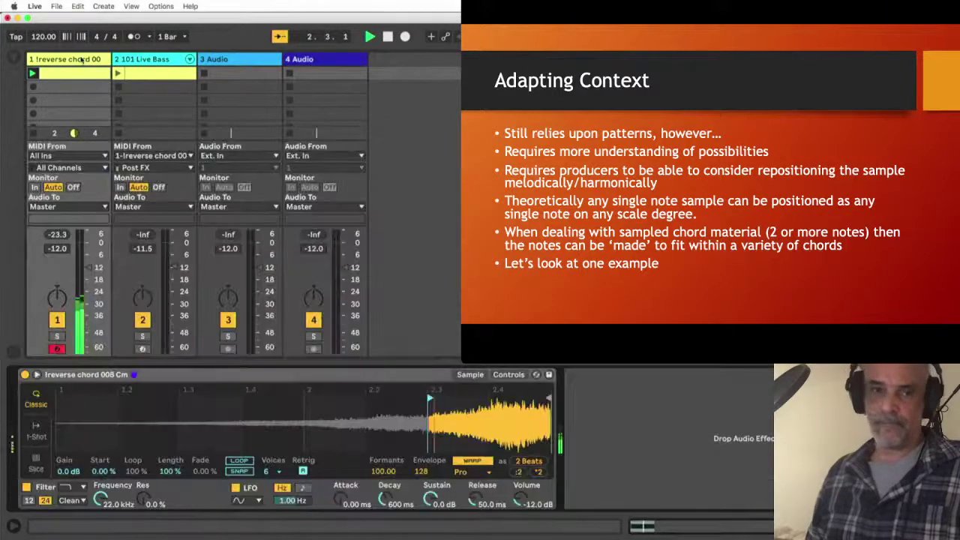
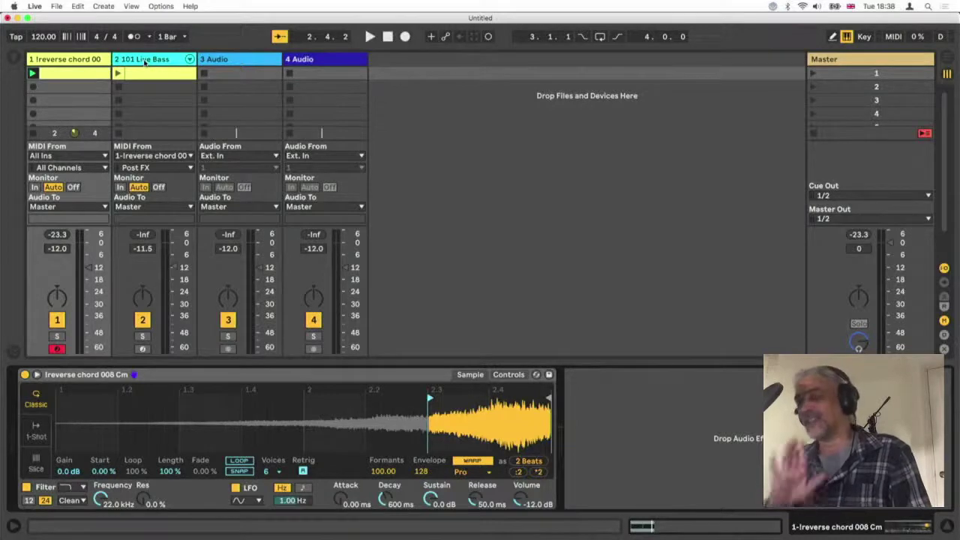
key("space")
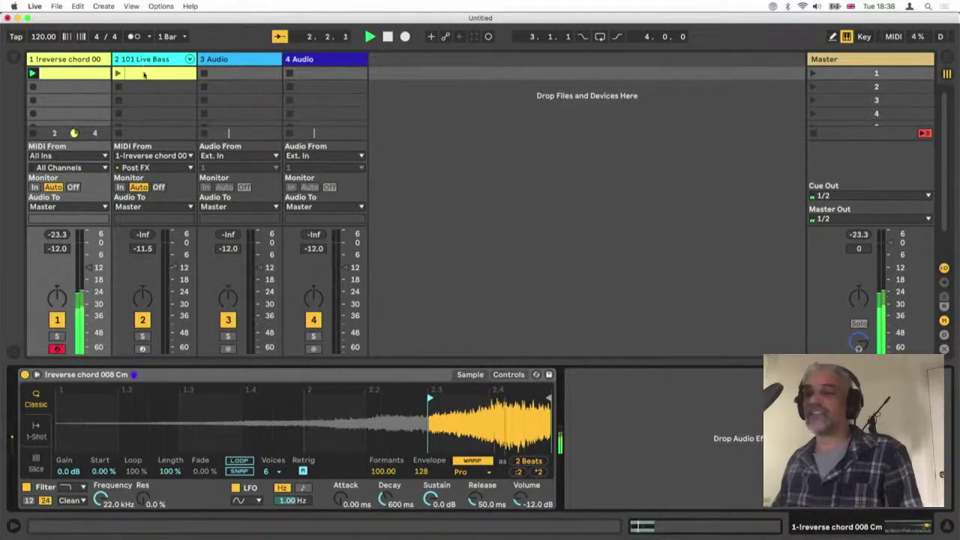
left_click(145, 63)
left_click(91, 374)
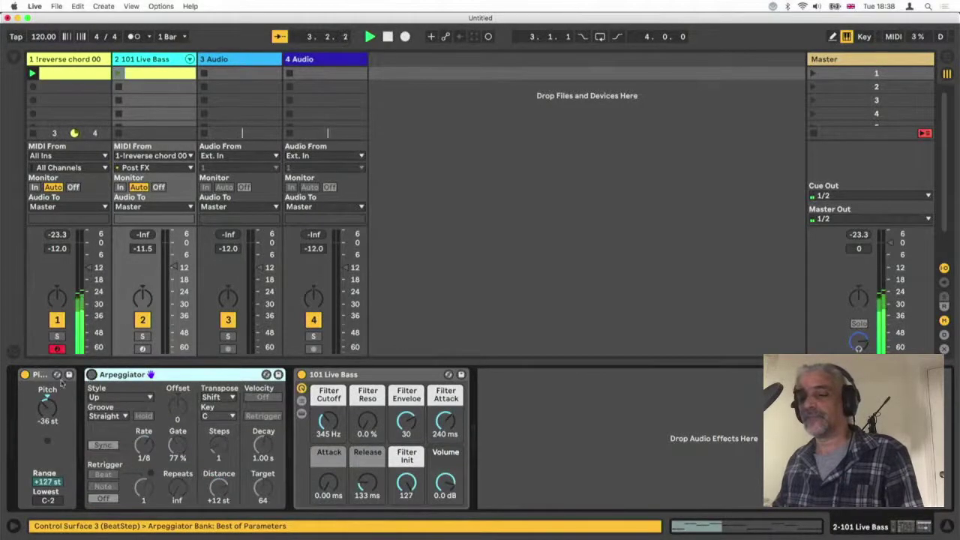
Open the 101 Live Bass clip and delete all the notes in bars 1 to 4
double_click(156, 75)
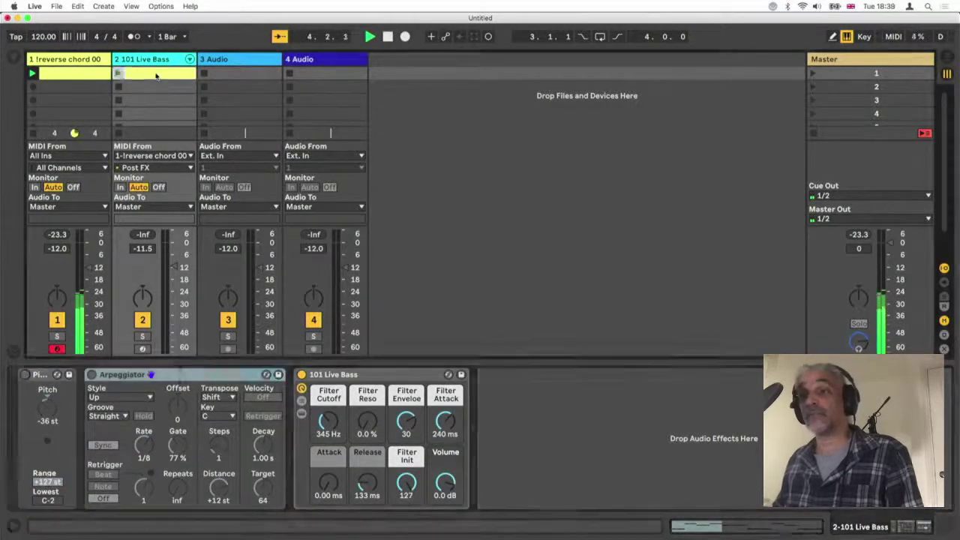
left_click(250, 344)
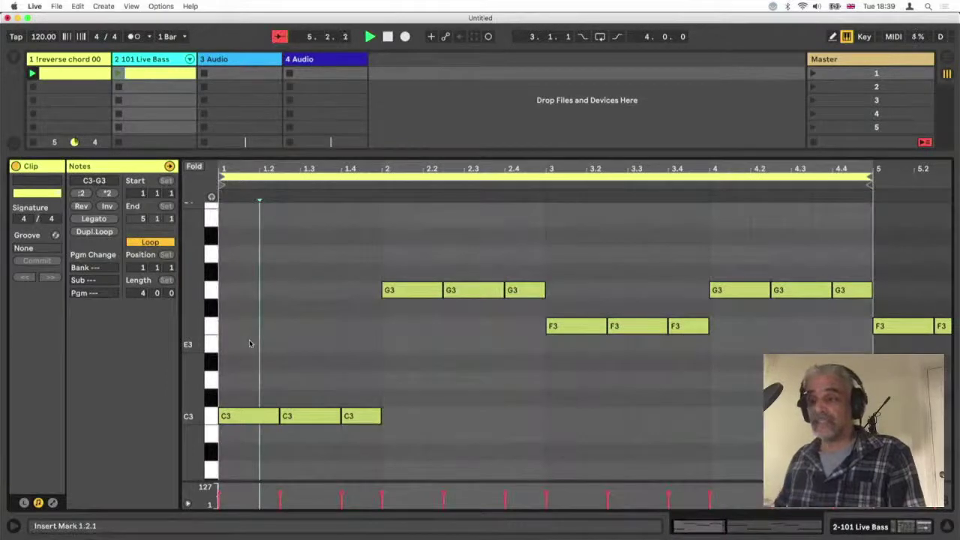
left_click_drag(247, 236, 862, 480)
key("Delete")
left_click(731, 508)
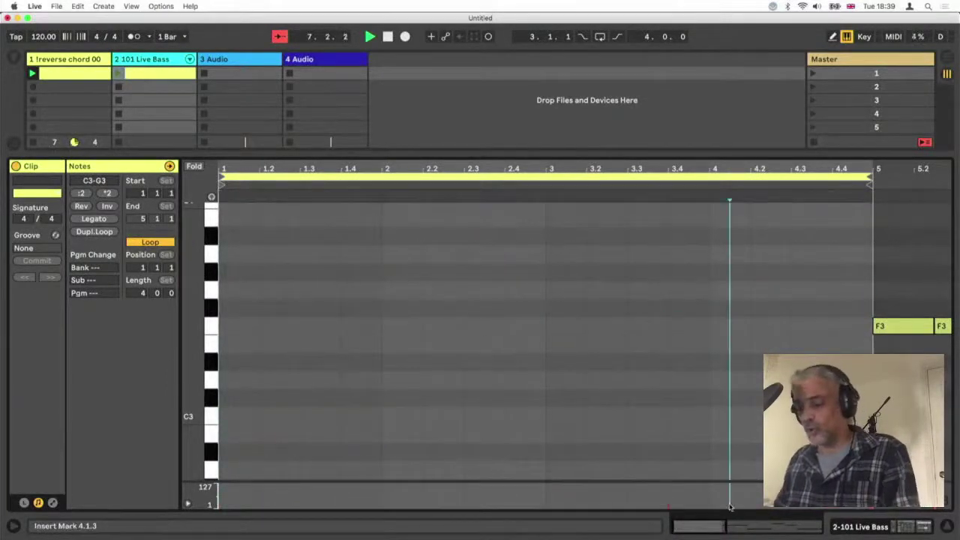
Delete all the notes from the 101 Live Bass track's MIDI clip
key("super+a")
key("Delete")
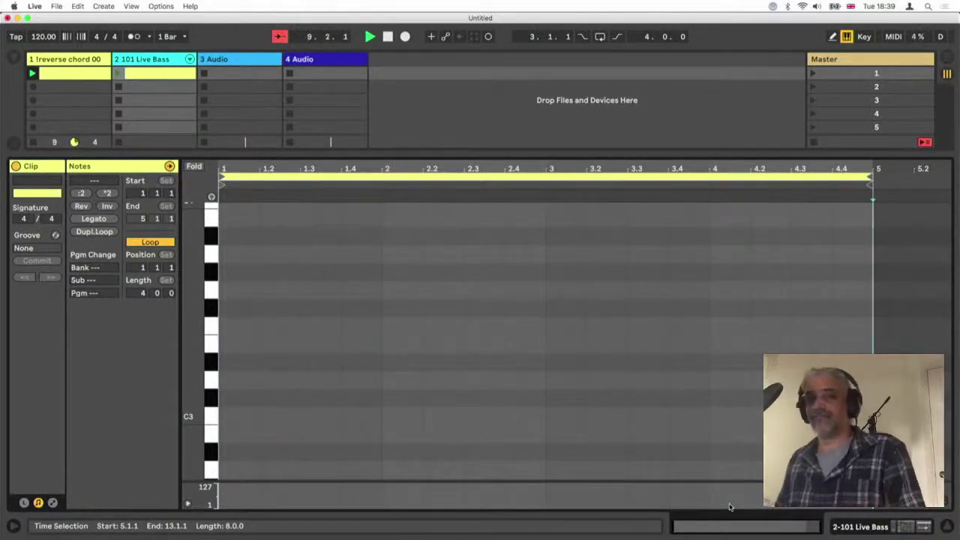
left_click(583, 470)
scroll(524, 473, "down", 5)
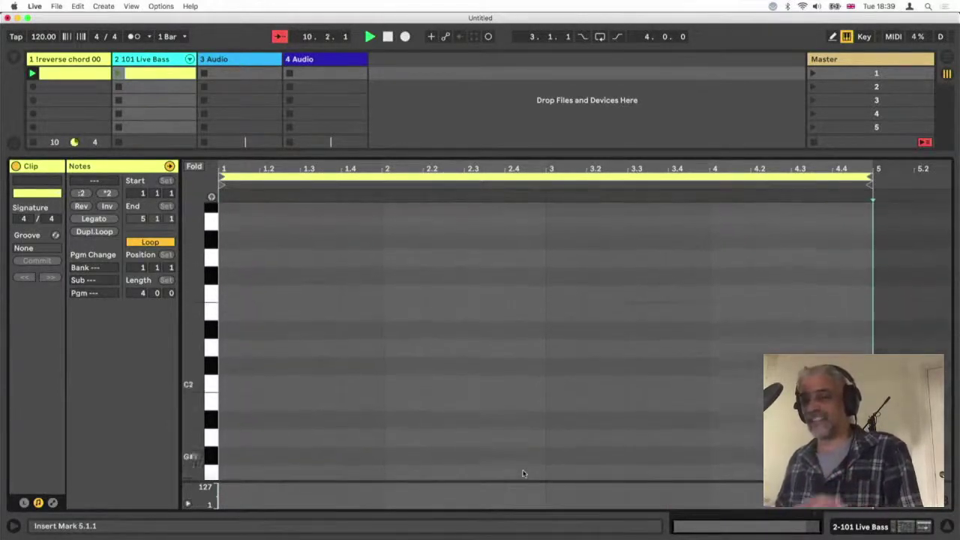
scroll(524, 473, "down", 1)
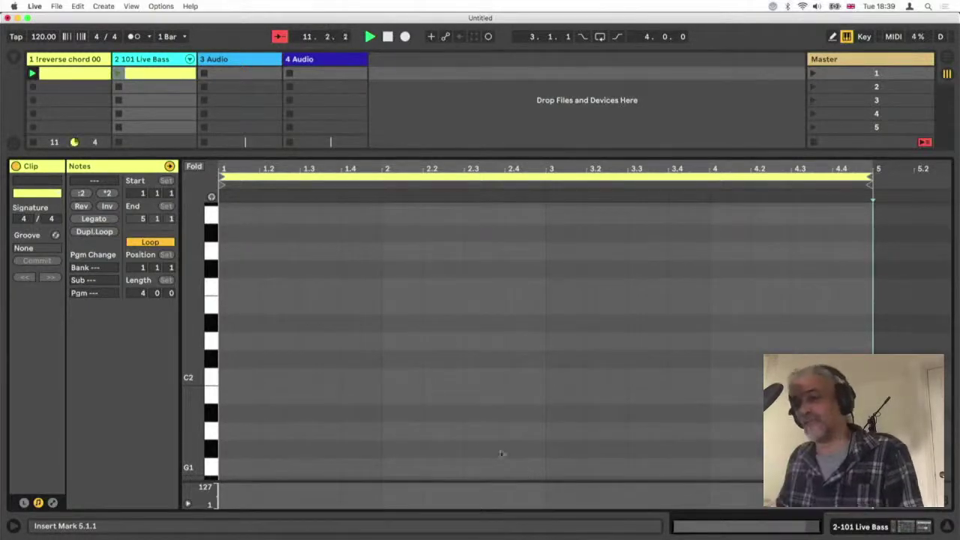
scroll(338, 394, "down", 5)
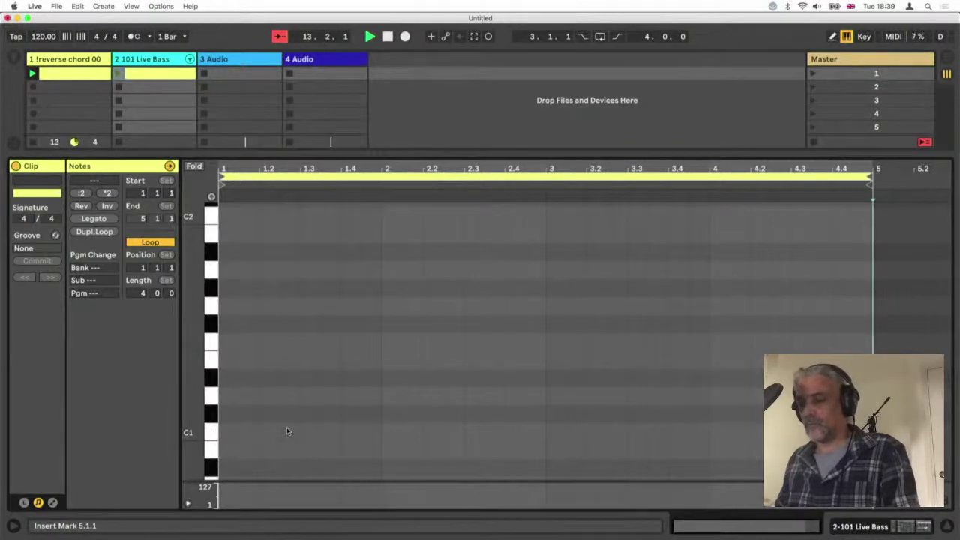
Arm the 101 Live Bass track and set the computer keyboard octave to C1–D2, auditioning a low note with its clip open
key("x")
key("x")
key("x")
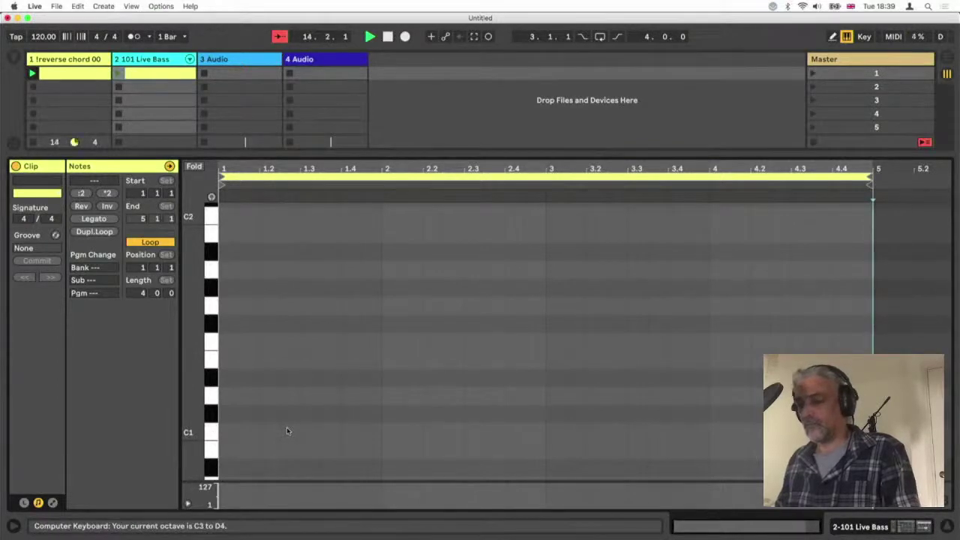
left_click(159, 58)
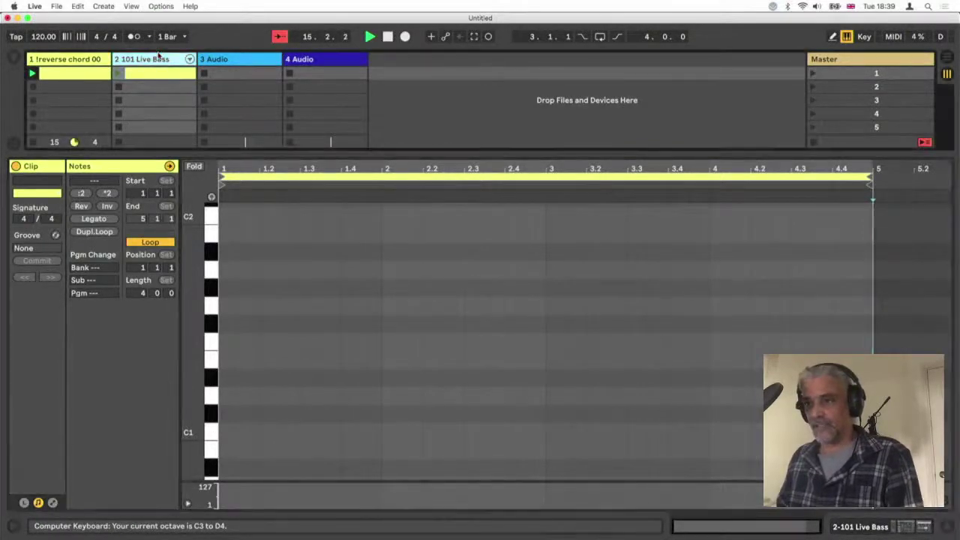
left_click(153, 156)
left_click(139, 165)
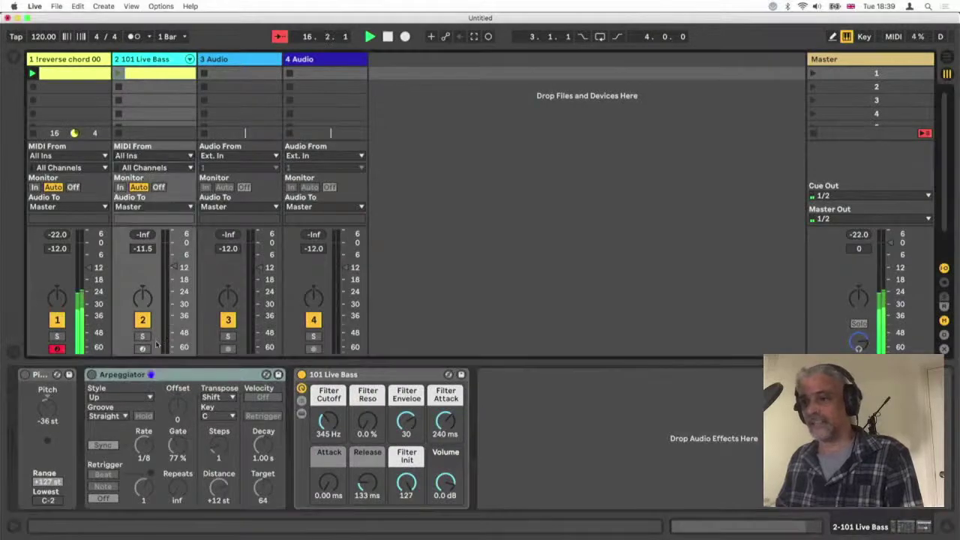
left_click(145, 349)
left_click(154, 73)
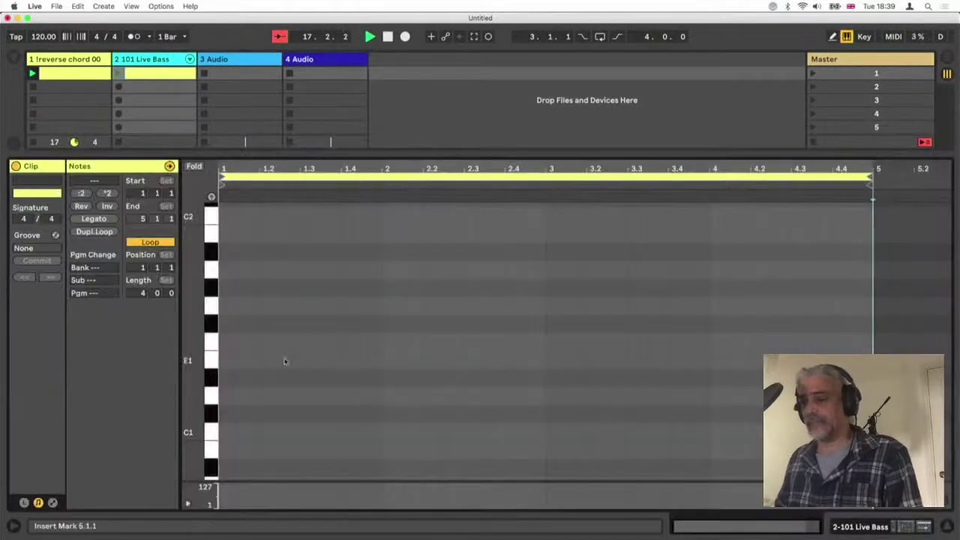
key("z")
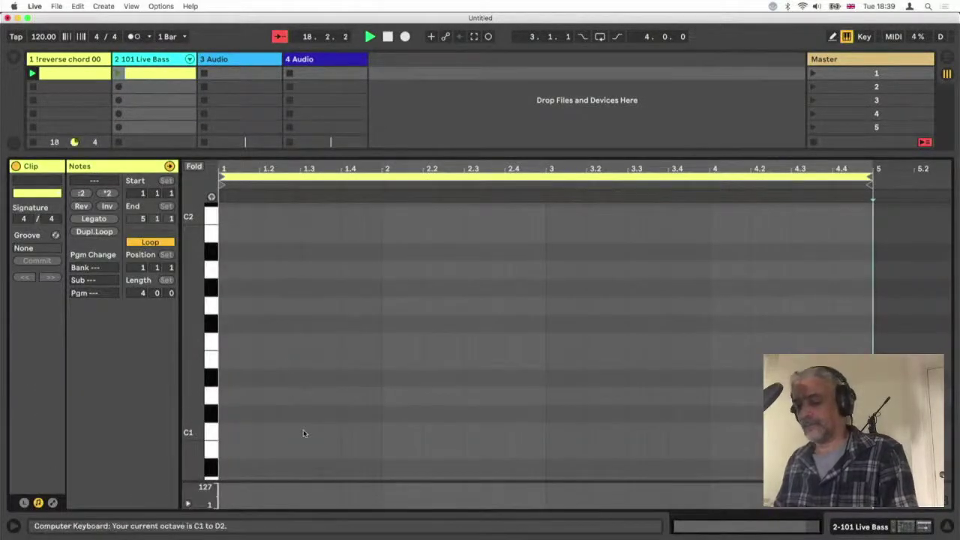
key("a")
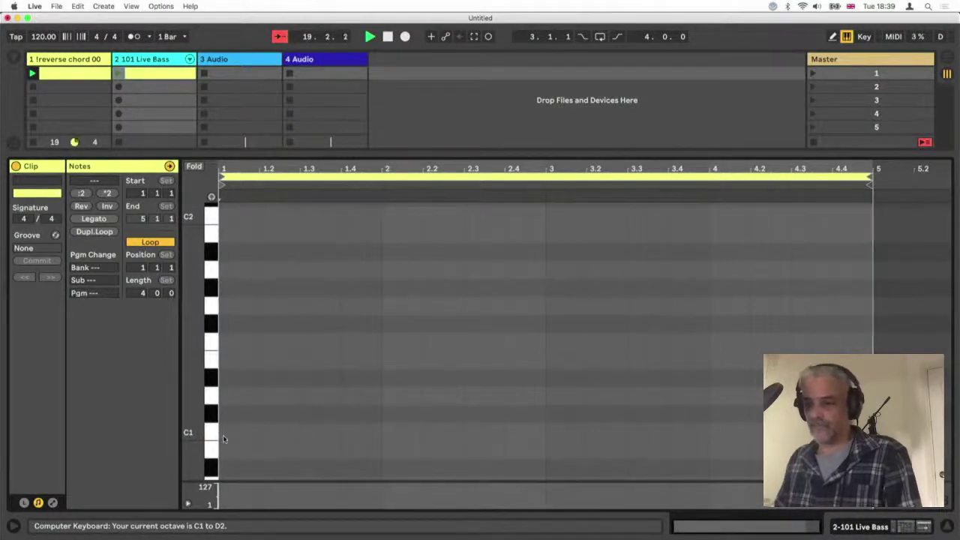
Write a four-bar bass line in the clip with one full-bar note per bar: C2, A#1, A1 and G#1
double_click(227, 433)
left_click_drag(235, 434, 383, 425)
key("shift+Up")
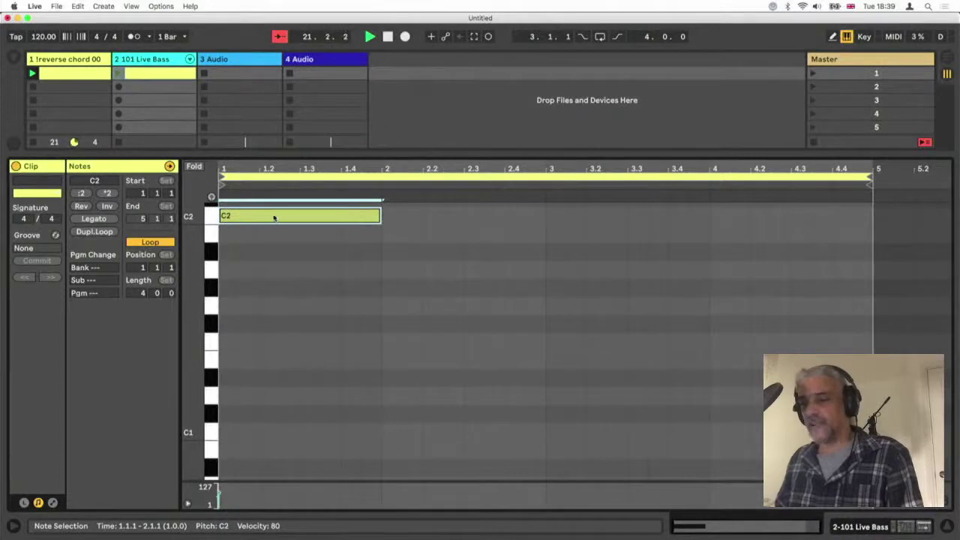
left_click_drag(271, 217, 582, 270)
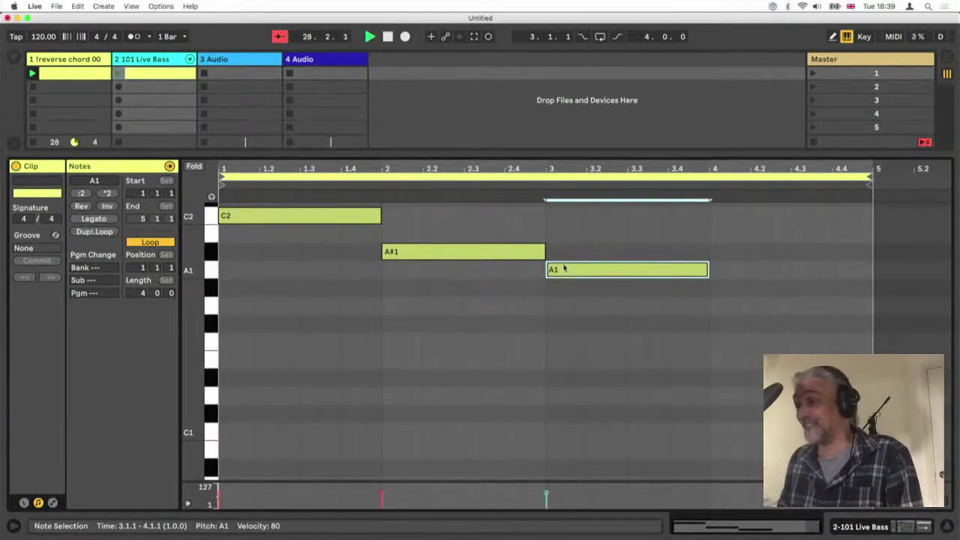
left_click_drag(697, 294, 735, 295)
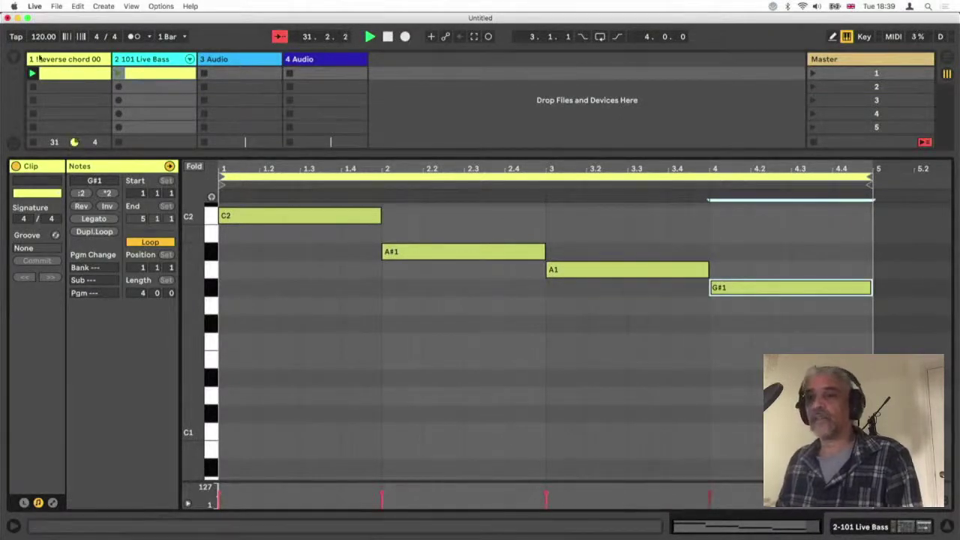
Set the song tempo to 95 BPM and launch the 101 Live Bass clip
left_click_drag(45, 40, 46, 36)
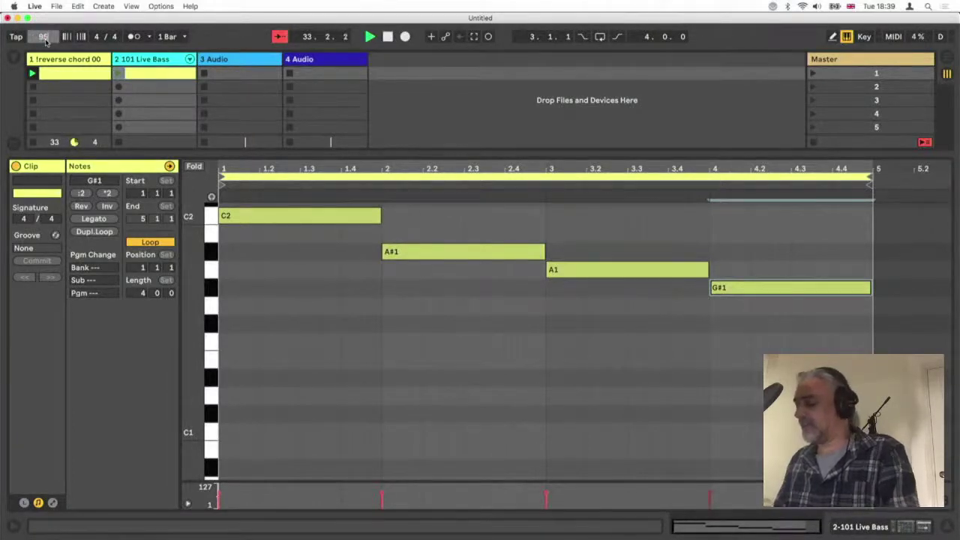
left_click(70, 26)
left_click(118, 74)
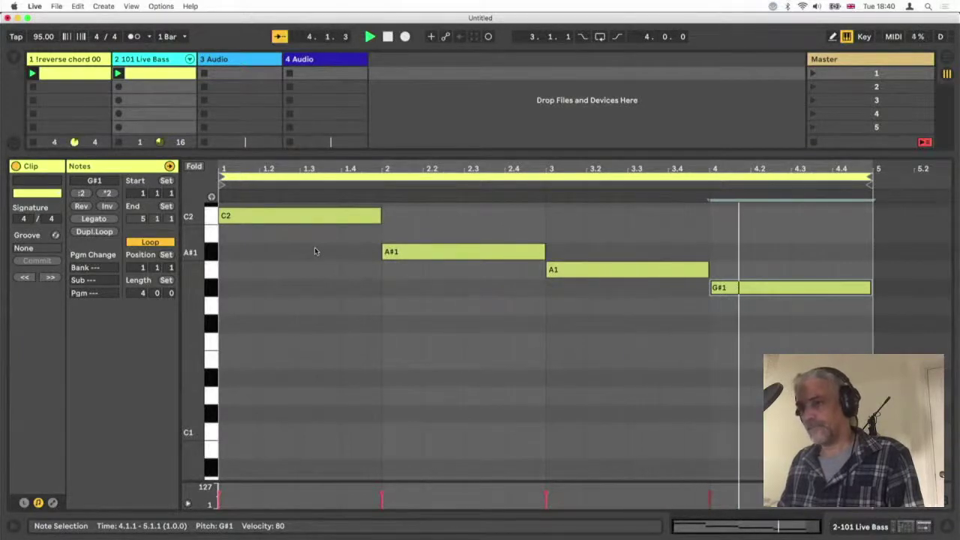
Set the song tempo to 102 BPM
left_click(46, 37)
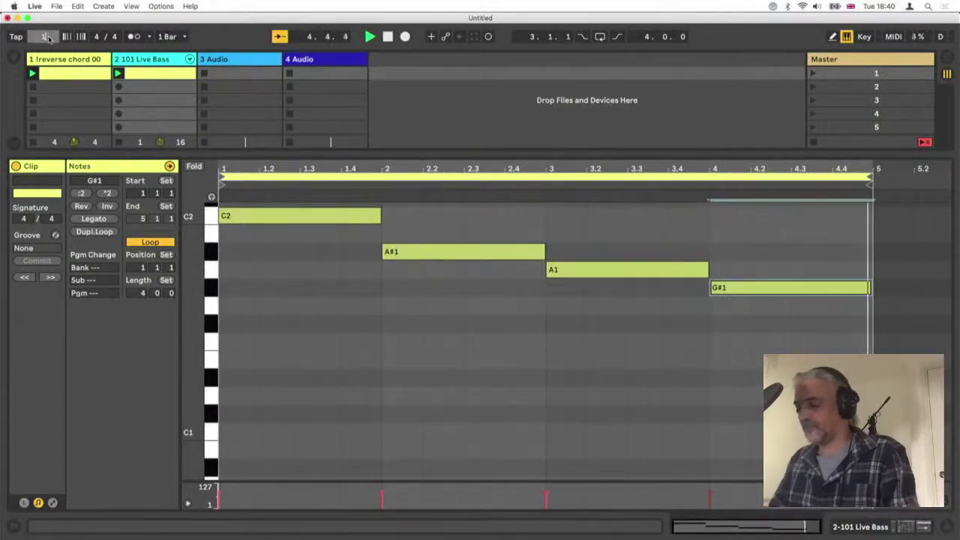
type("102")
key("Return")
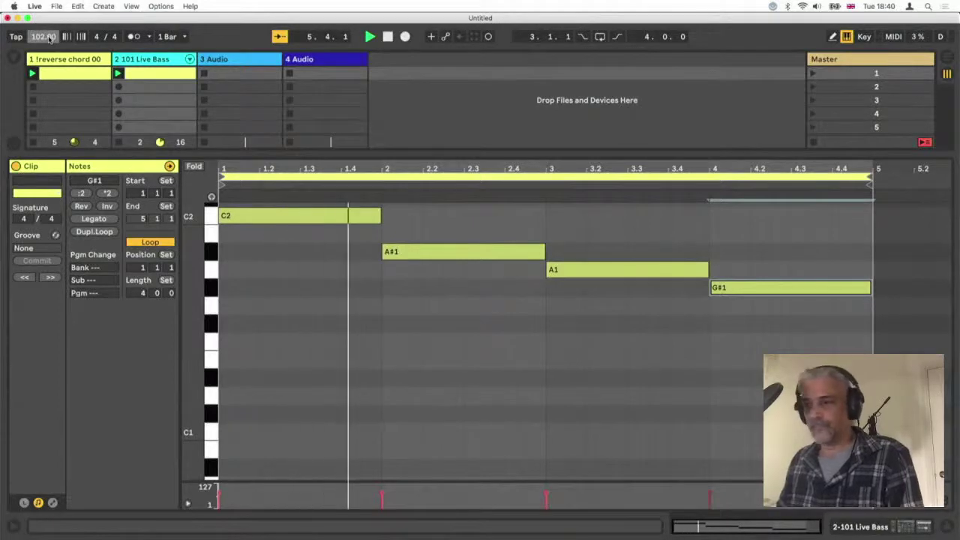
Add an EQ Eight audio effect to the reverse chord track after its sampler
left_click(148, 60)
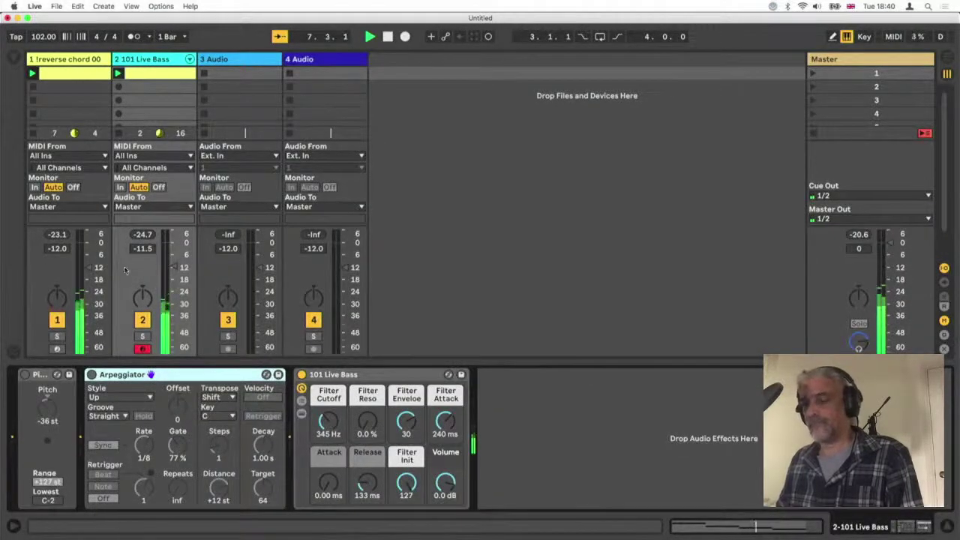
left_click(55, 60)
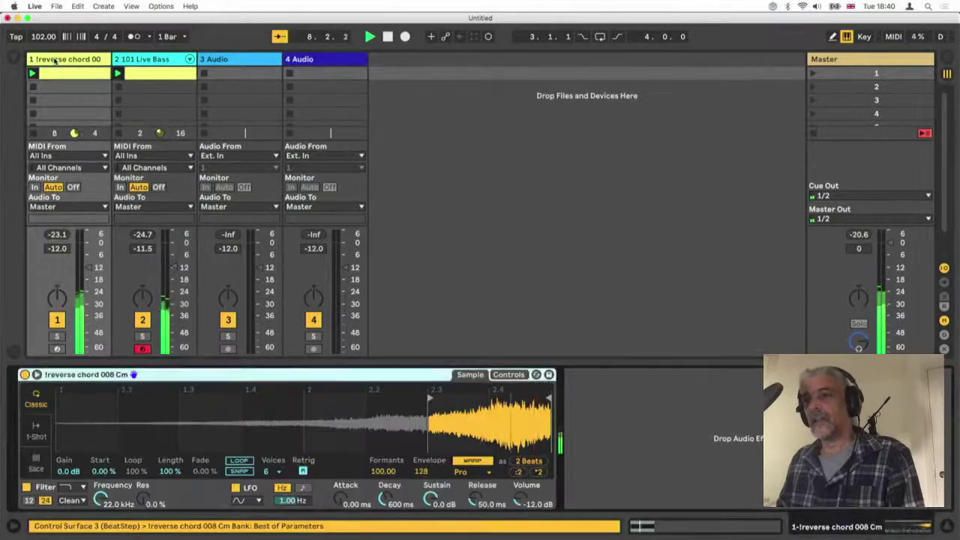
key("super+alt+b")
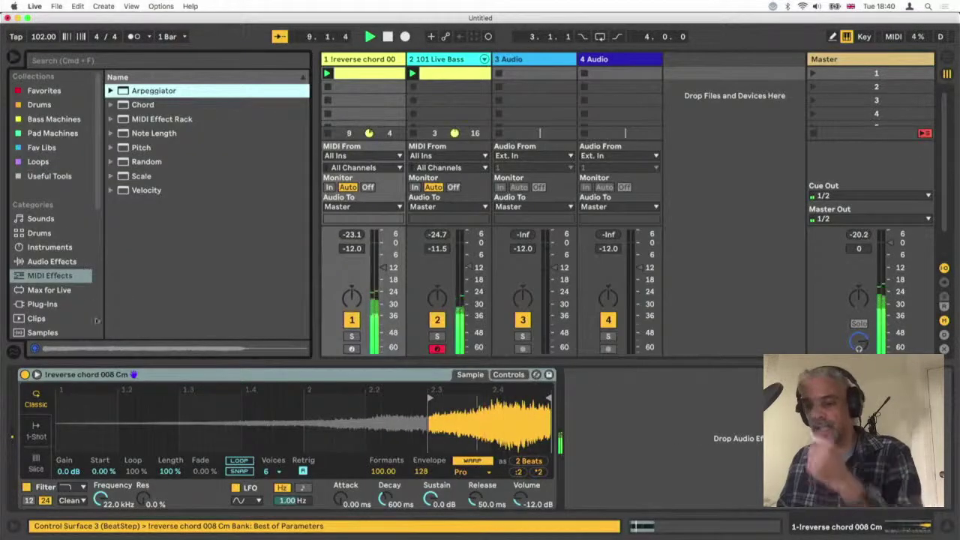
left_click(52, 261)
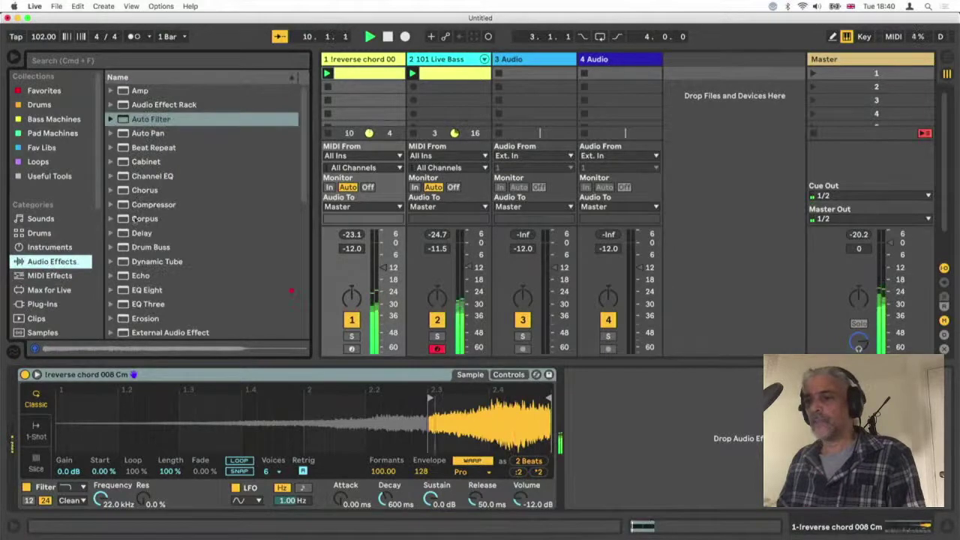
left_click_drag(147, 290, 610, 413)
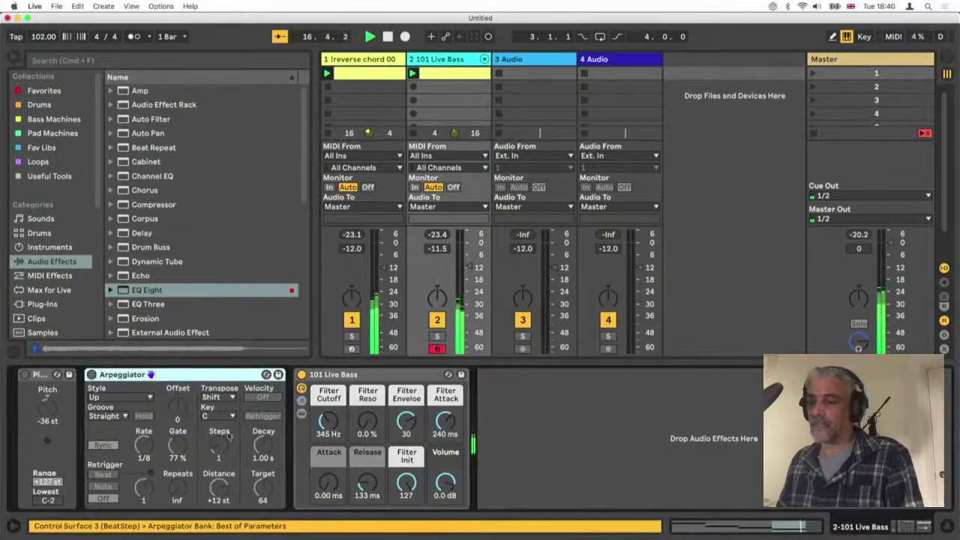
Turn on the bass track's Arpeggiator and Pitch devices and set the pitch shift to -12 st
left_click(91, 374)
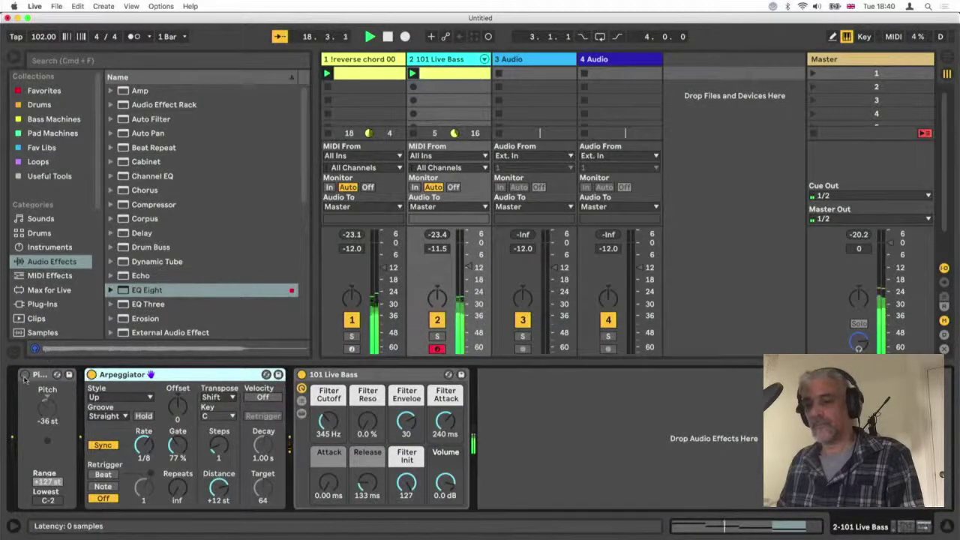
left_click(47, 422)
left_click_drag(46, 421, 46, 422)
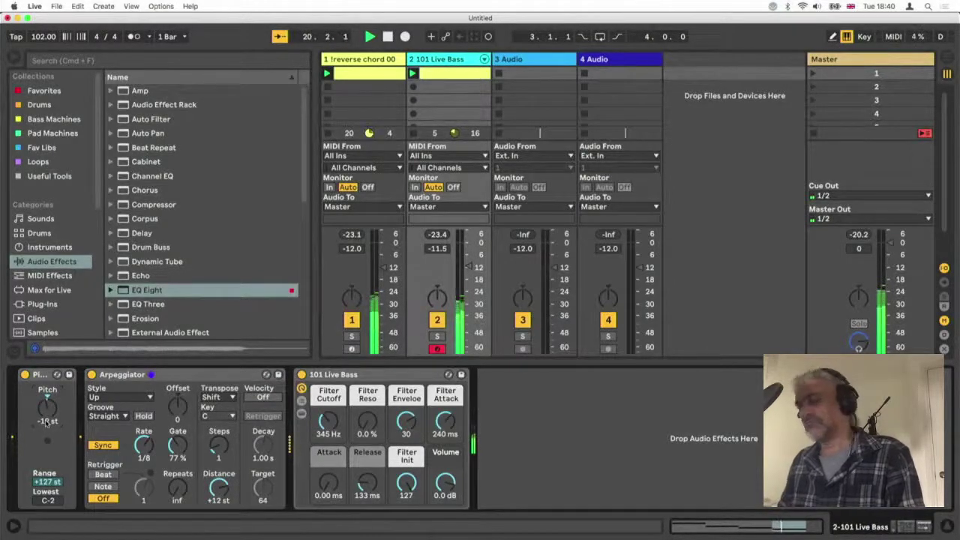
Set the 101 Live Bass filter cutoff to 580 Hz and the reverse chord track's volume to -13 dB
left_click(330, 420)
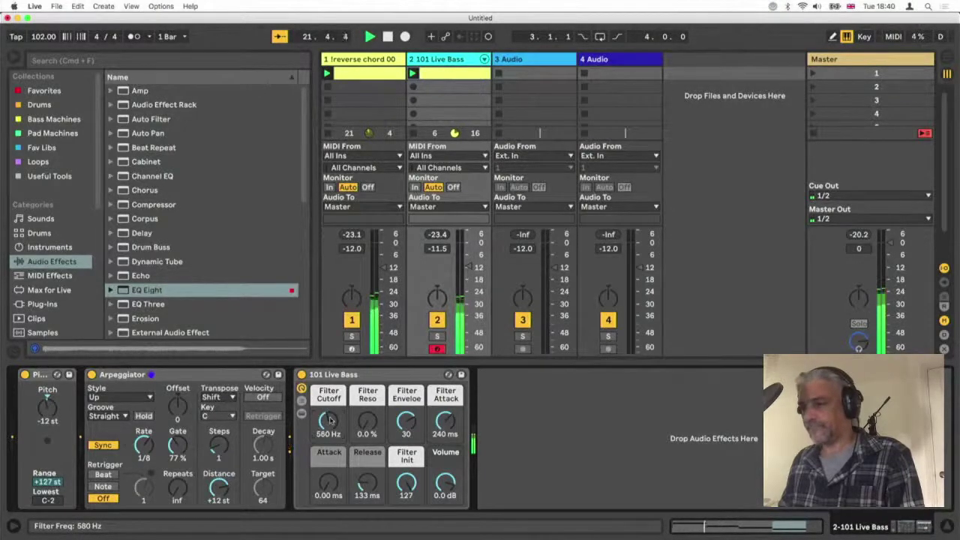
left_click_drag(390, 263, 383, 269)
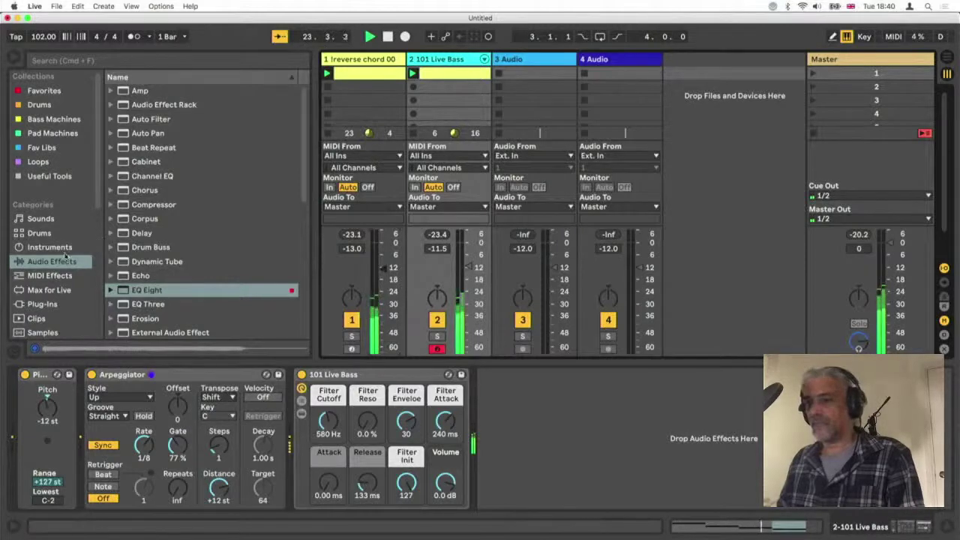
Open the DIB_Vol_01_Wav Loops folder inside the My Ableton Library location
scroll(57, 310, "down", 3)
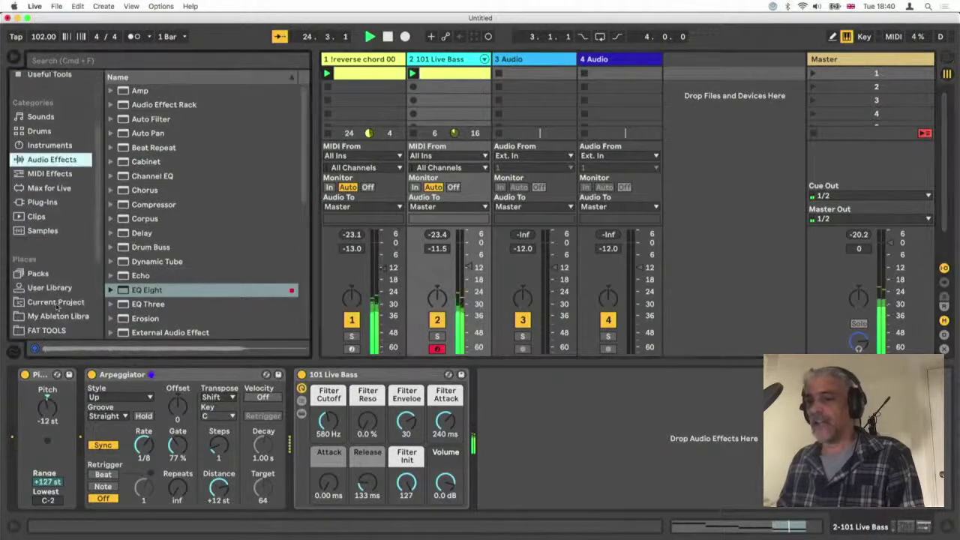
left_click(55, 303)
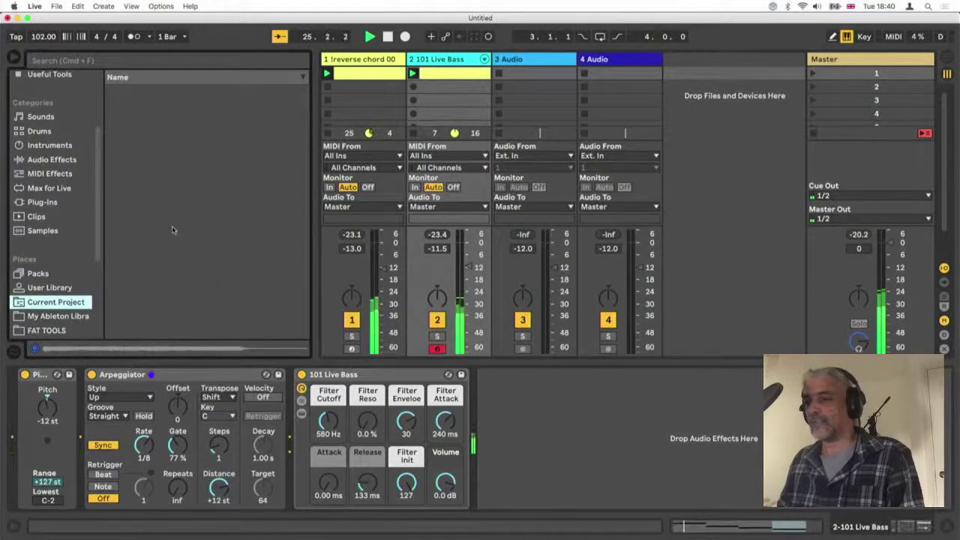
left_click(56, 317)
scroll(147, 253, "up", 20)
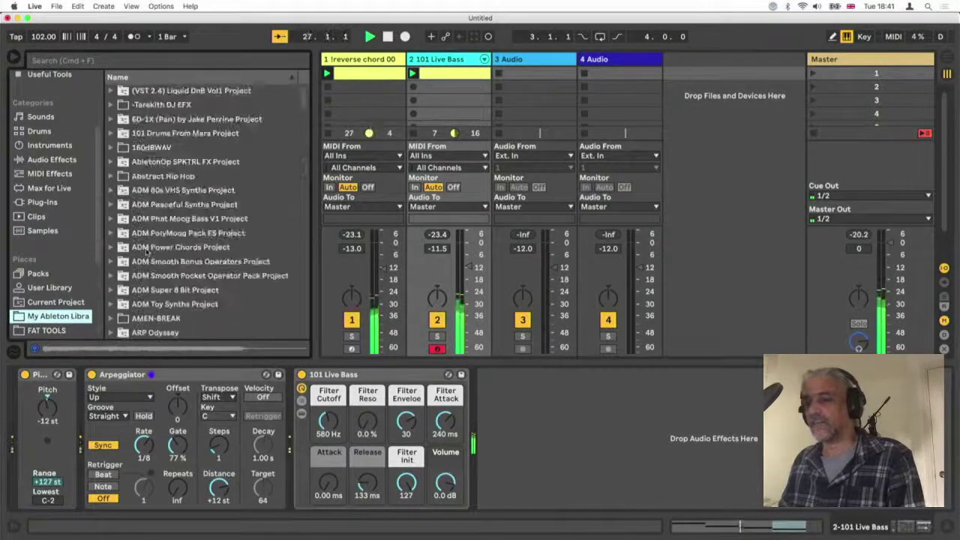
scroll(147, 252, "down", 5)
scroll(147, 253, "down", 3)
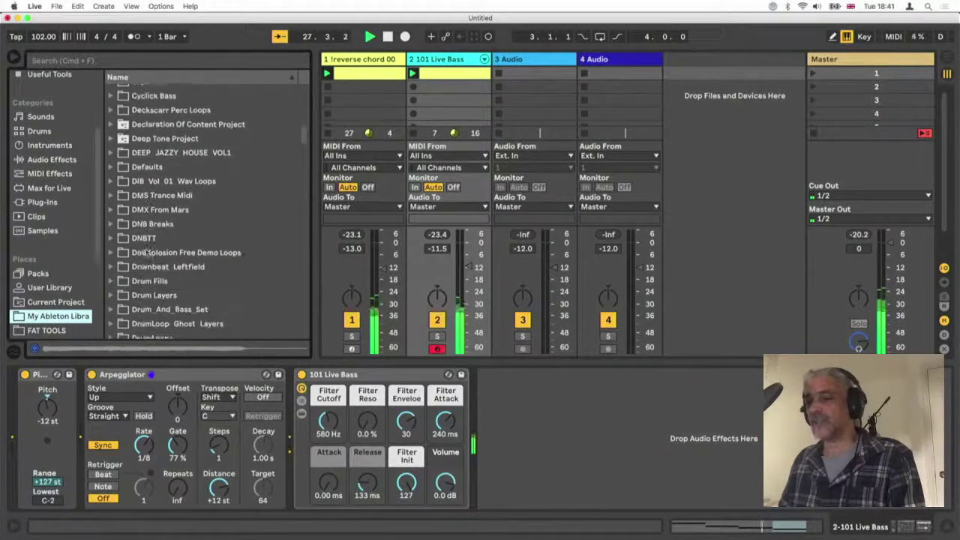
left_click(111, 179)
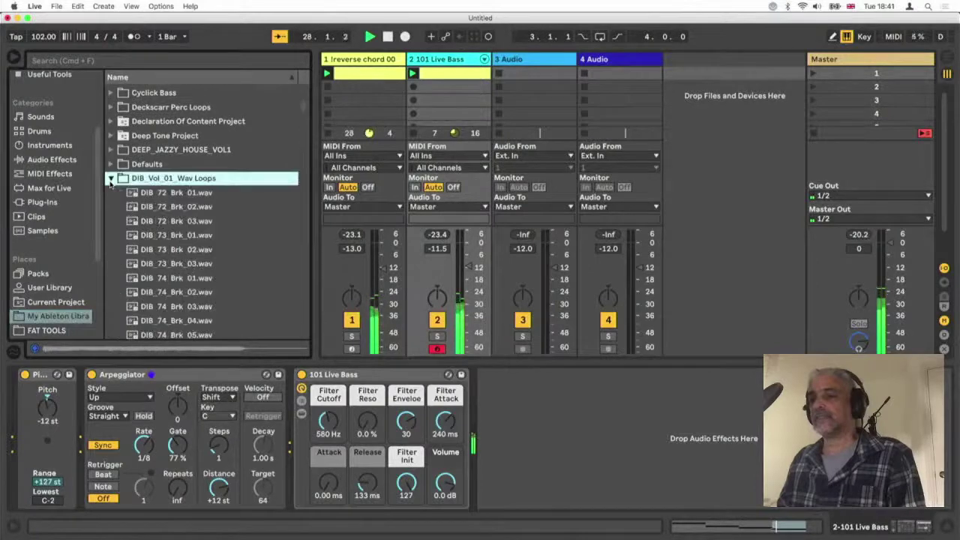
Preview several DIB break loops, then load DIB_74_Brk_01.wav into the first clip slot of track 3 and launch it
left_click(155, 252)
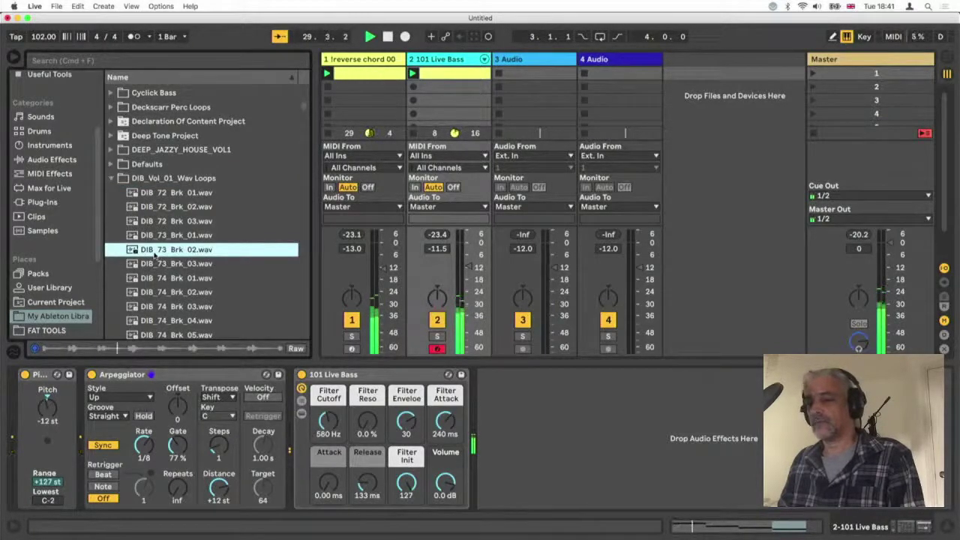
left_click(157, 207)
scroll(158, 212, "down", 3)
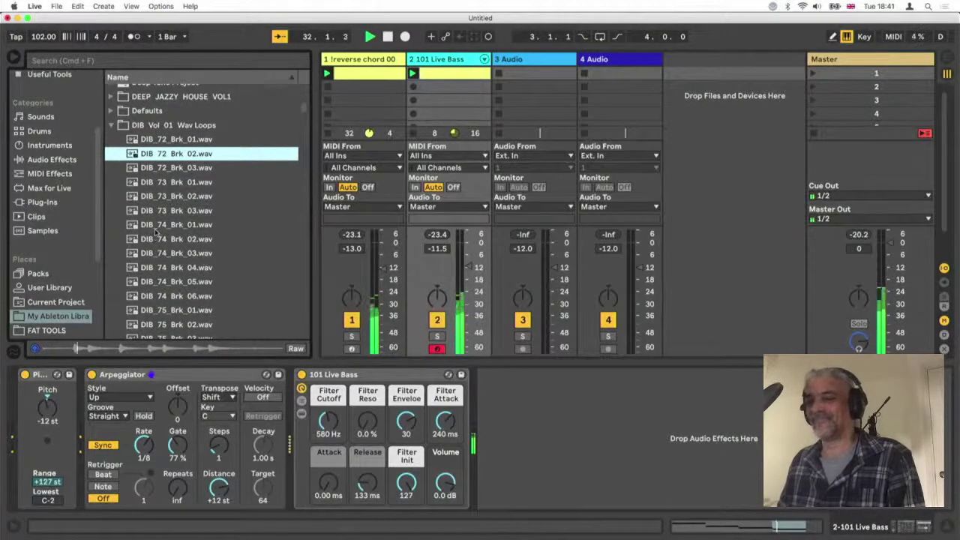
left_click(156, 228)
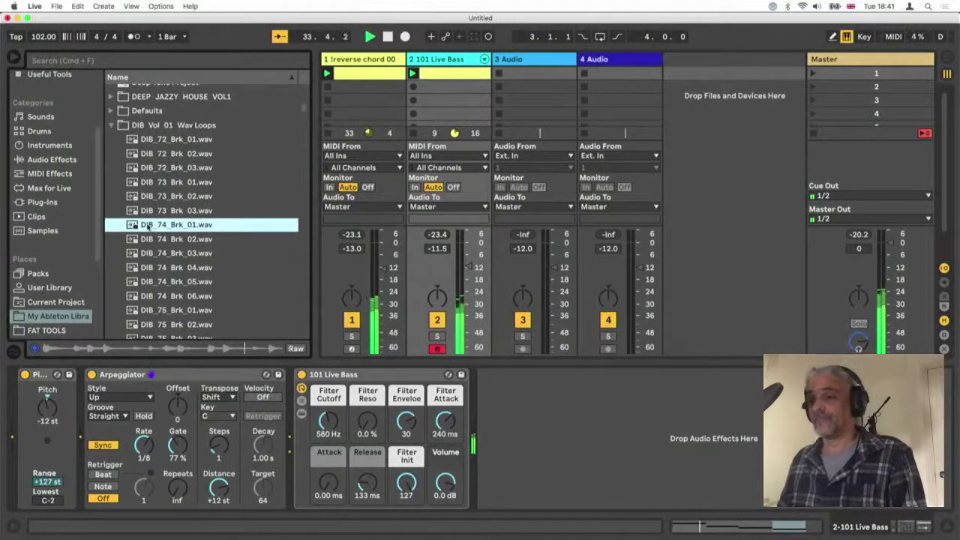
left_click_drag(154, 229, 546, 75)
left_click(497, 73)
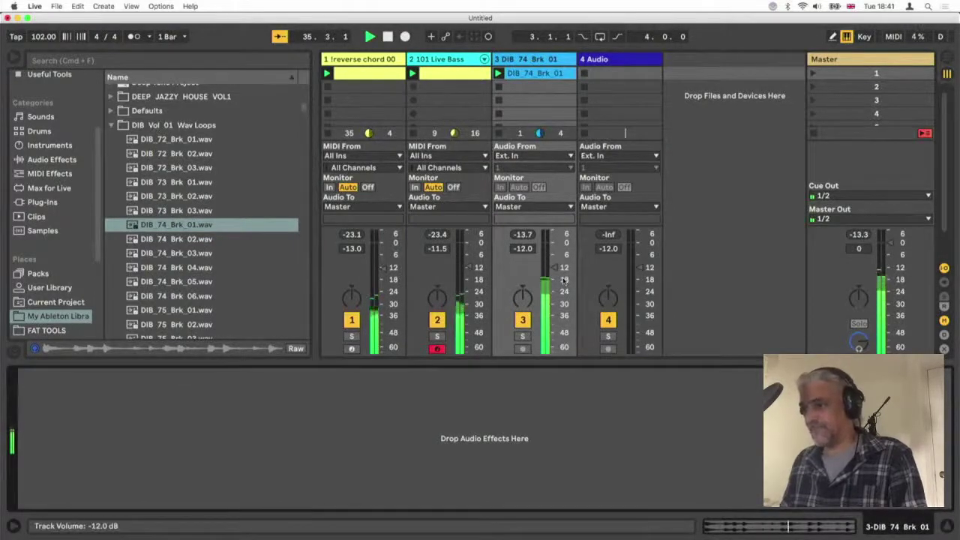
key("XF86AudioLowerVolume")
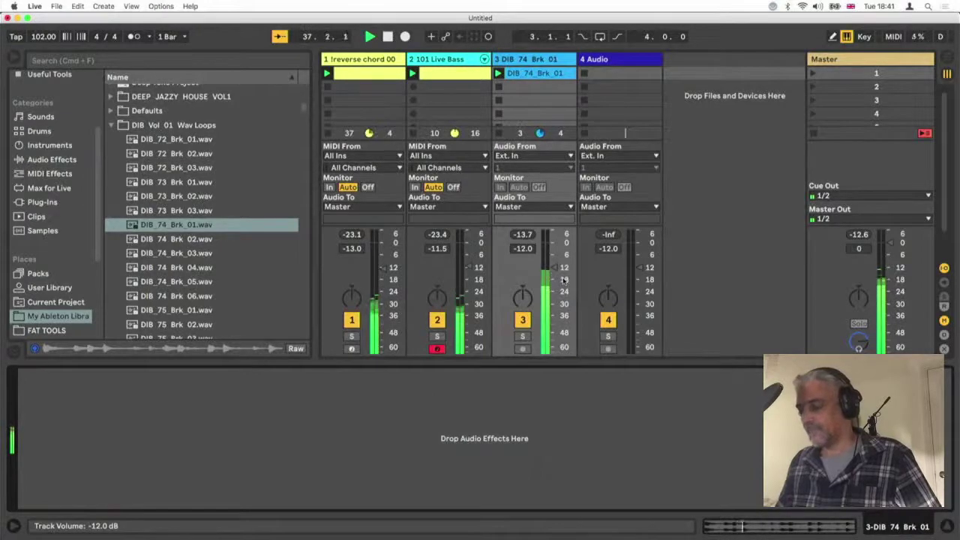
key("XF86AudioLowerVolume")
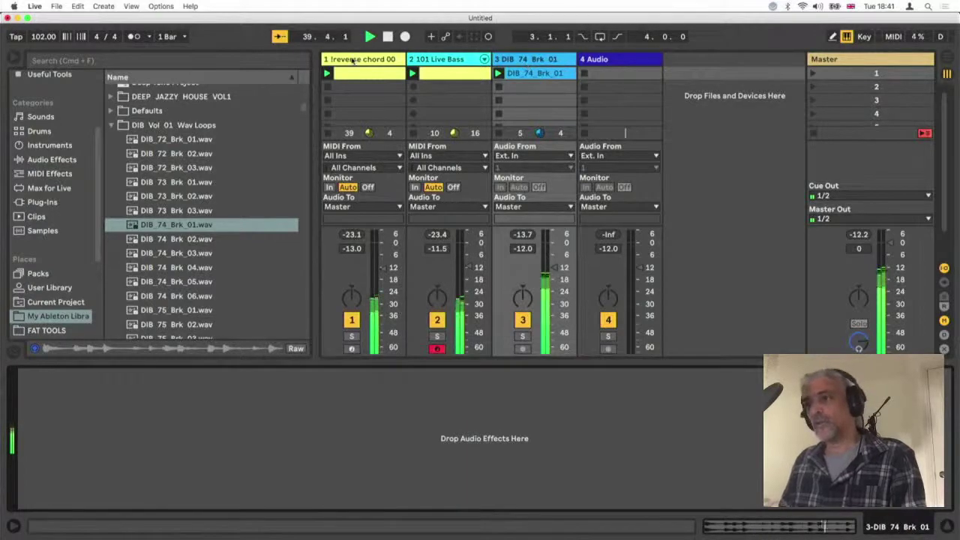
Fold the reverse chord track's EQ Eight and add !Live 8 Legacy Compressor.adv after it from the User Library's Defaults folder
left_click(352, 60)
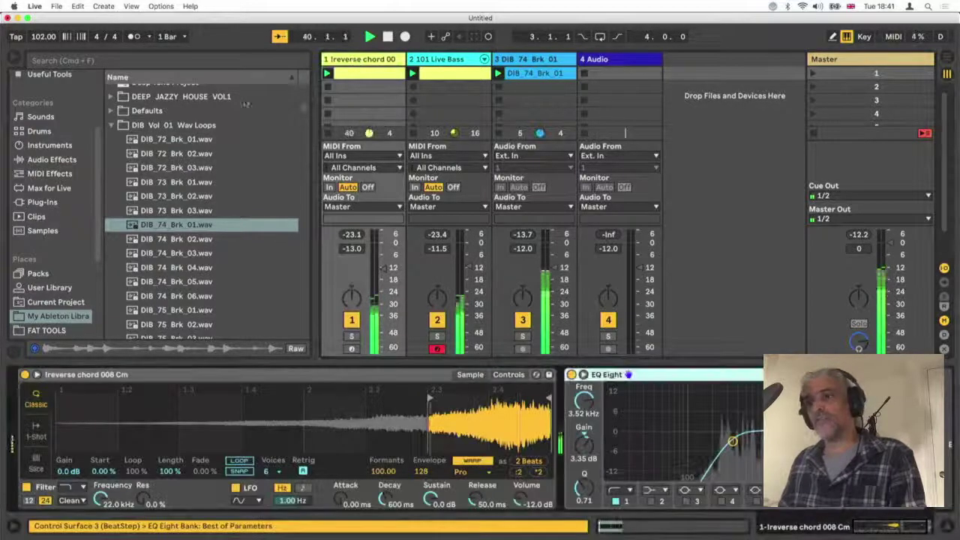
left_click(52, 288)
scroll(165, 225, "up", 5)
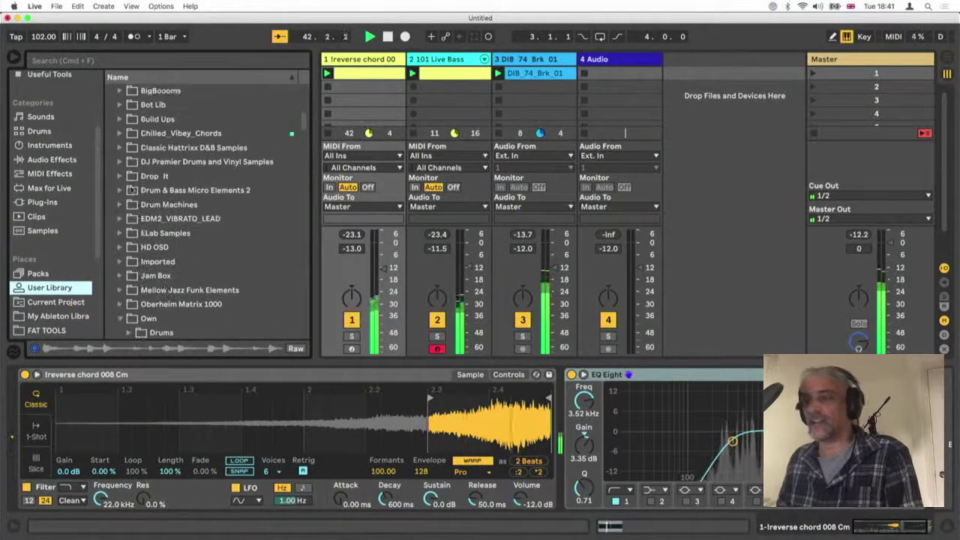
scroll(145, 276, "down", 10)
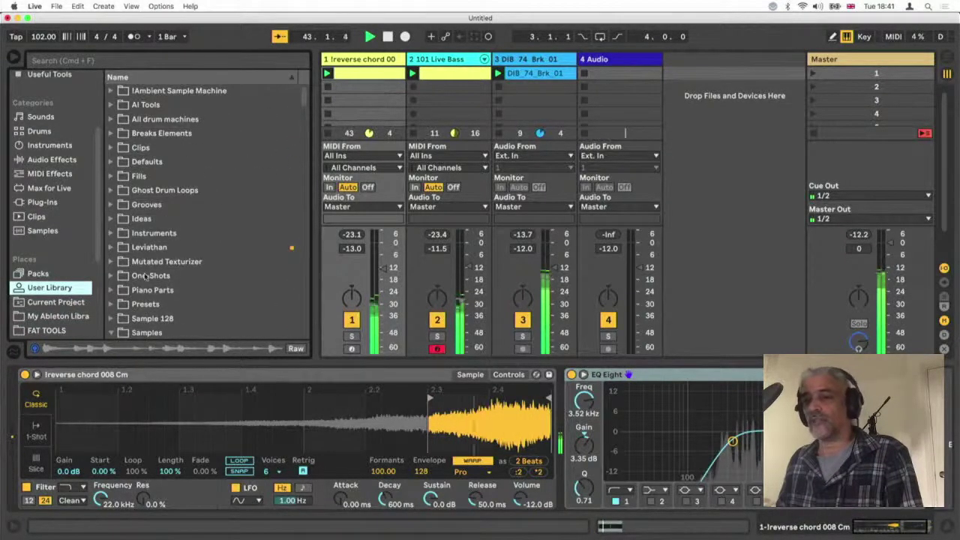
left_click(147, 161)
scroll(174, 266, "down", 3)
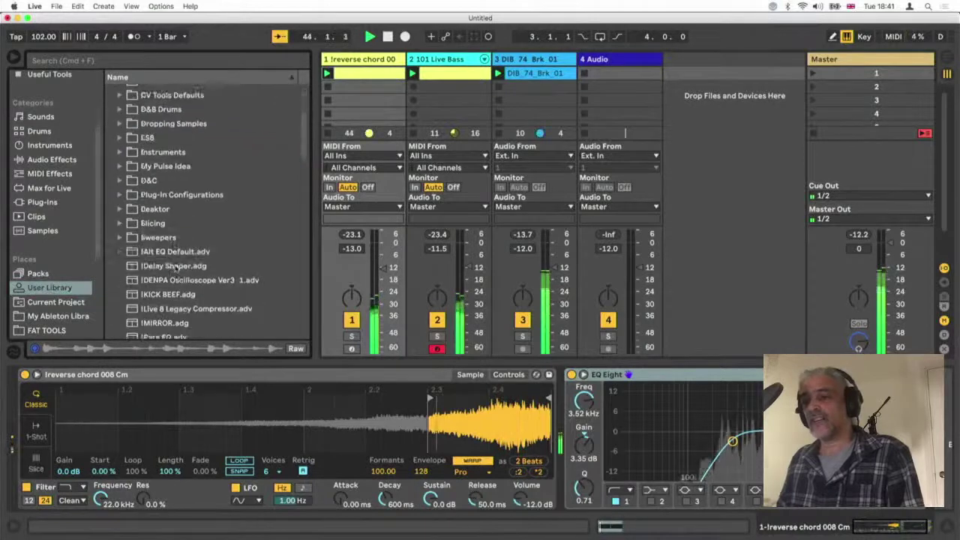
double_click(687, 374)
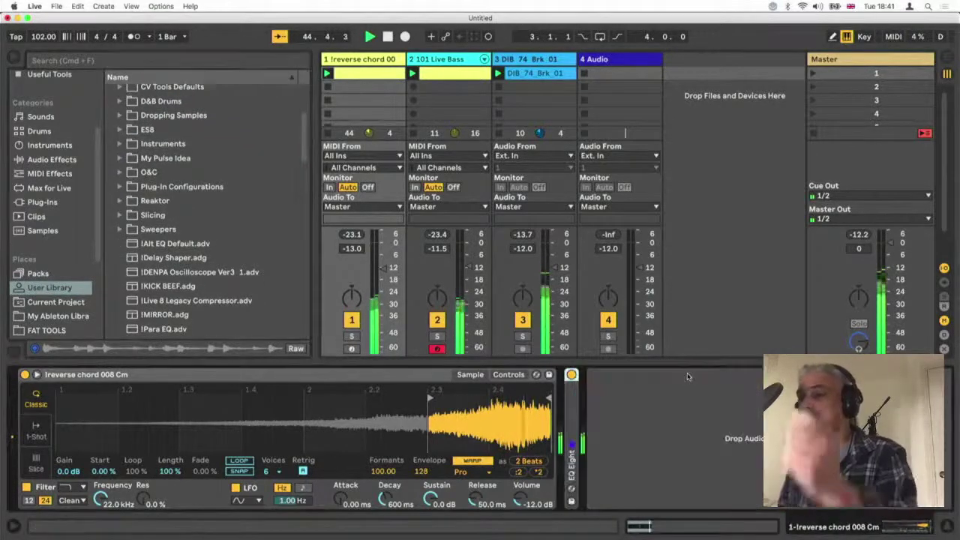
scroll(140, 171, "down", 4)
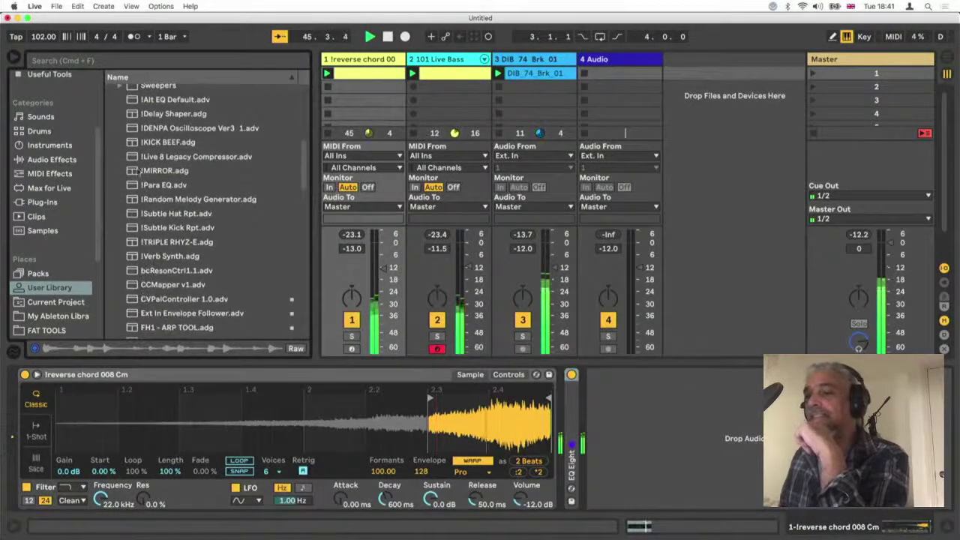
left_click_drag(141, 157, 622, 421)
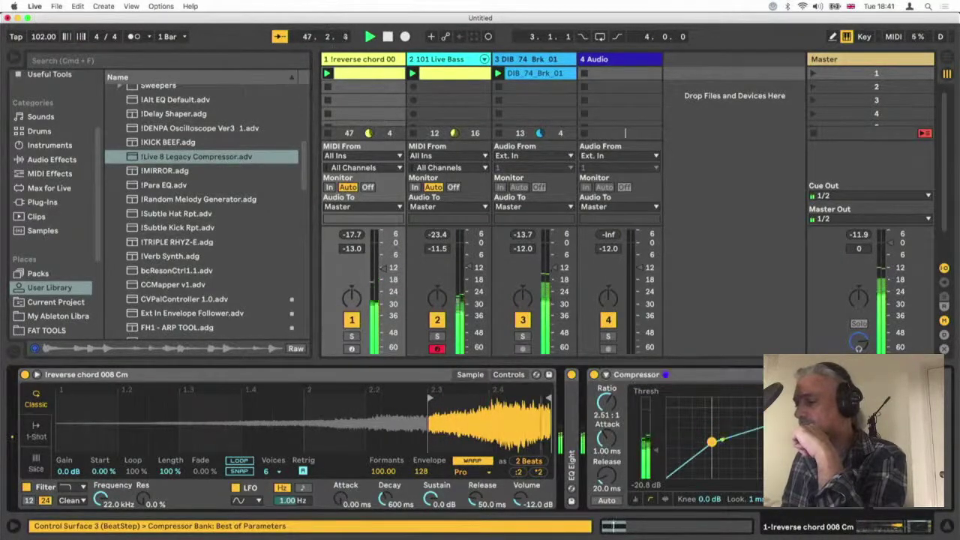
Enable the Compressor's sidechain with 3-DIB 74 Brk 01 as its audio source and solo the reverse chord track
left_click(606, 374)
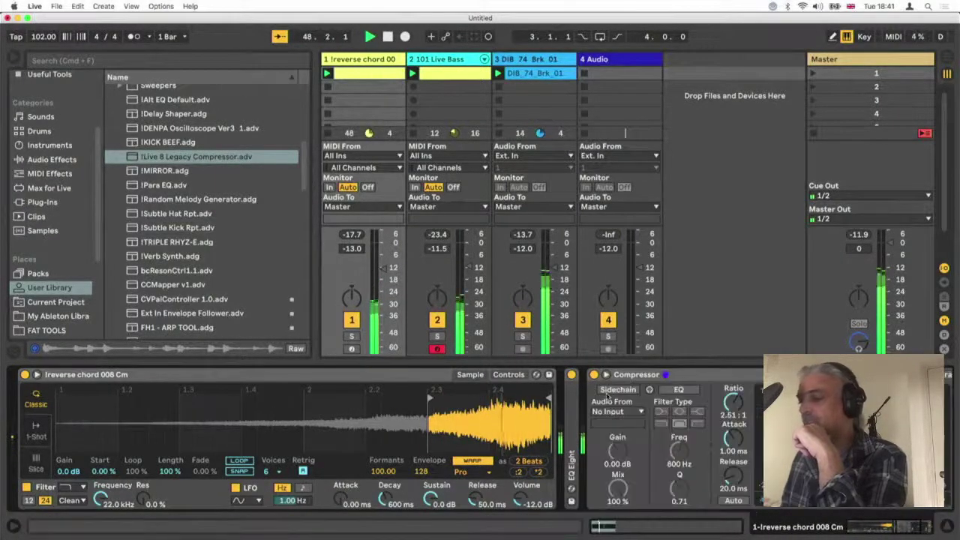
left_click(613, 390)
left_click(617, 411)
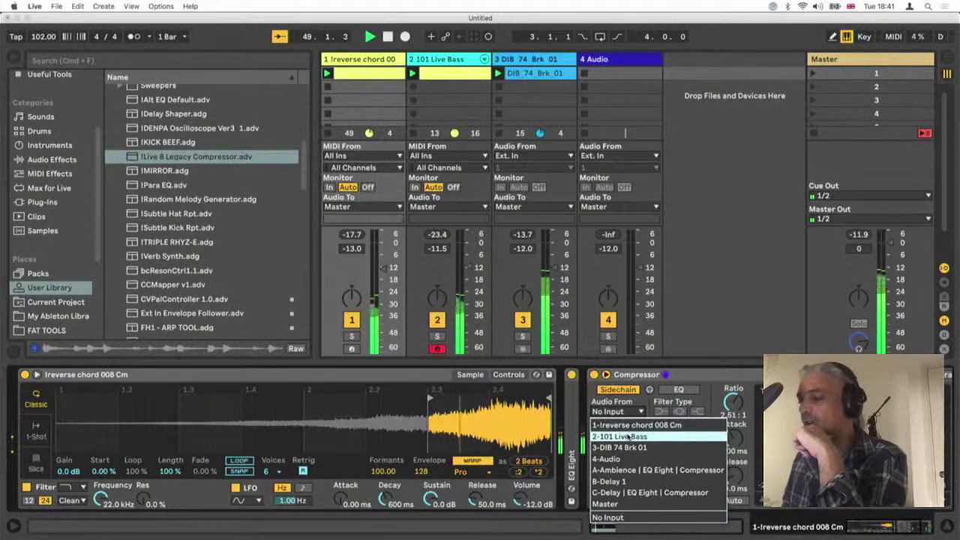
left_click(620, 447)
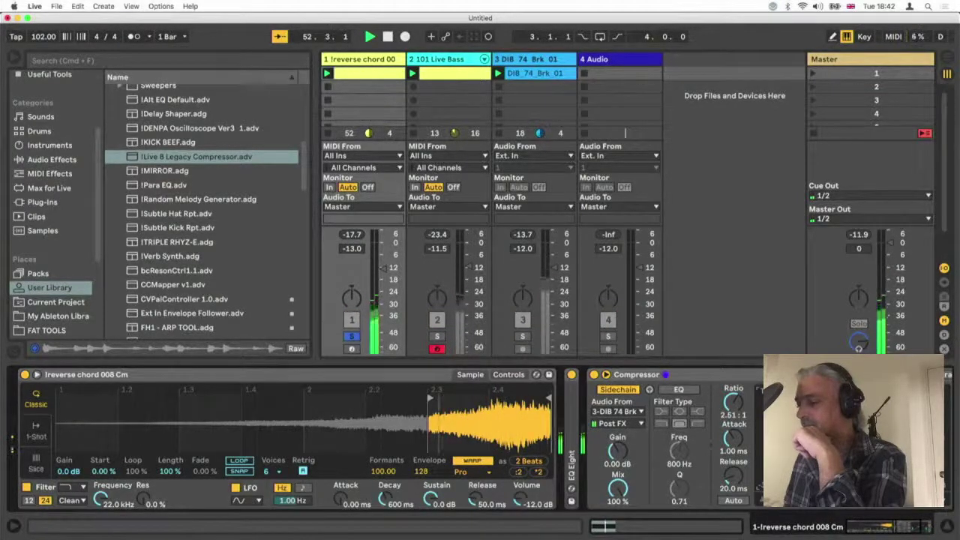
Enable the sidechain EQ with a low-pass filter at 119 Hz and set the Compressor to ratio 9:1, attack 0.01 ms, release 49.2 ms
left_click(683, 395)
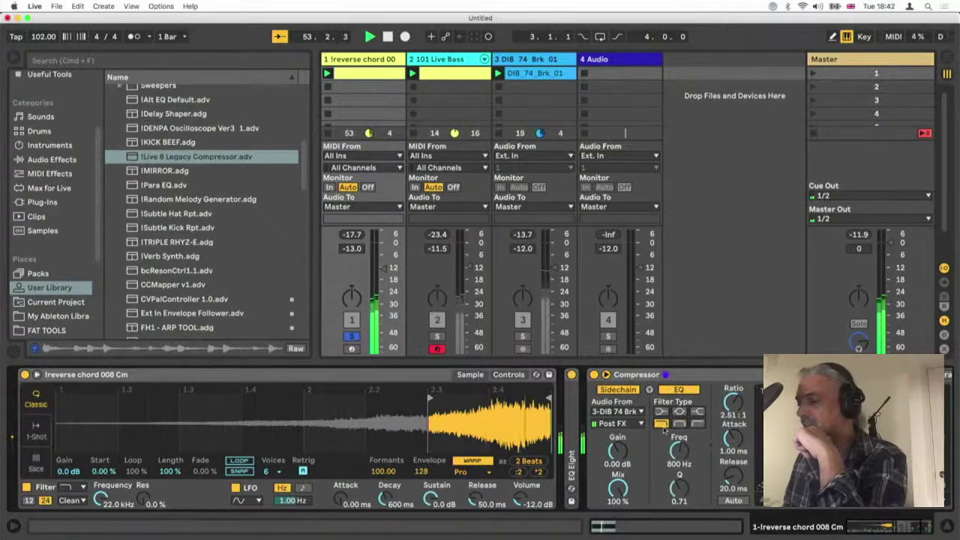
left_click_drag(679, 450, 679, 489)
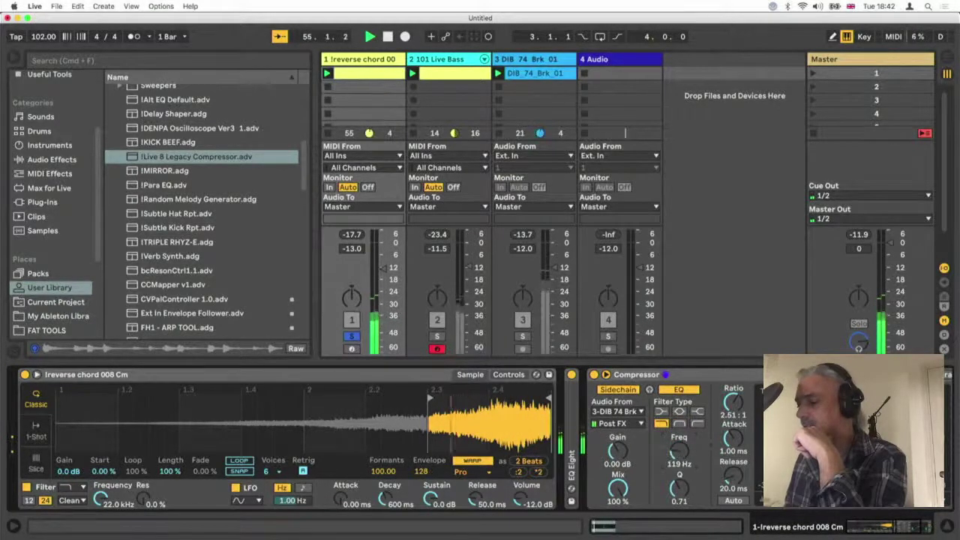
left_click_drag(733, 438, 733, 465)
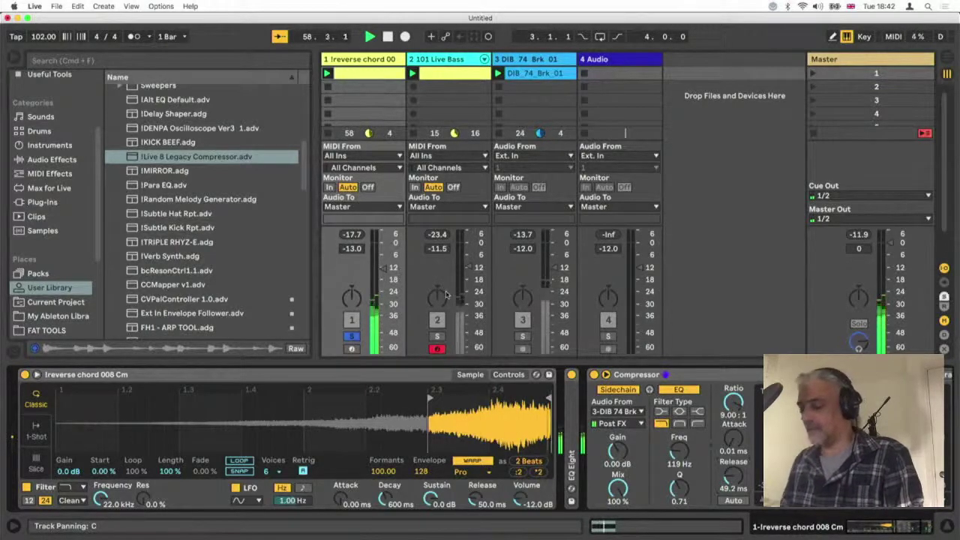
Raise sends A and C on the reverse chord track and unsolo the track
key("super+alt+l")
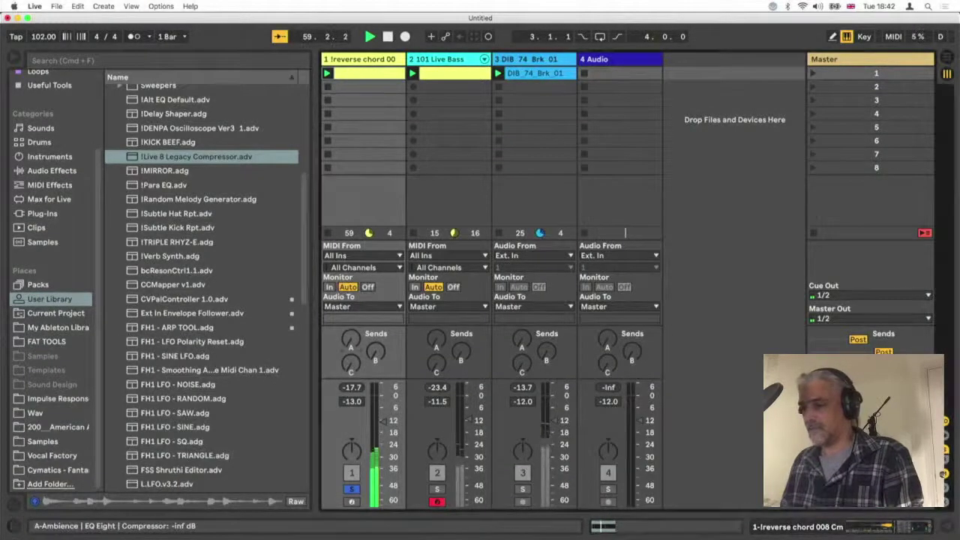
left_click_drag(350, 340, 350, 329)
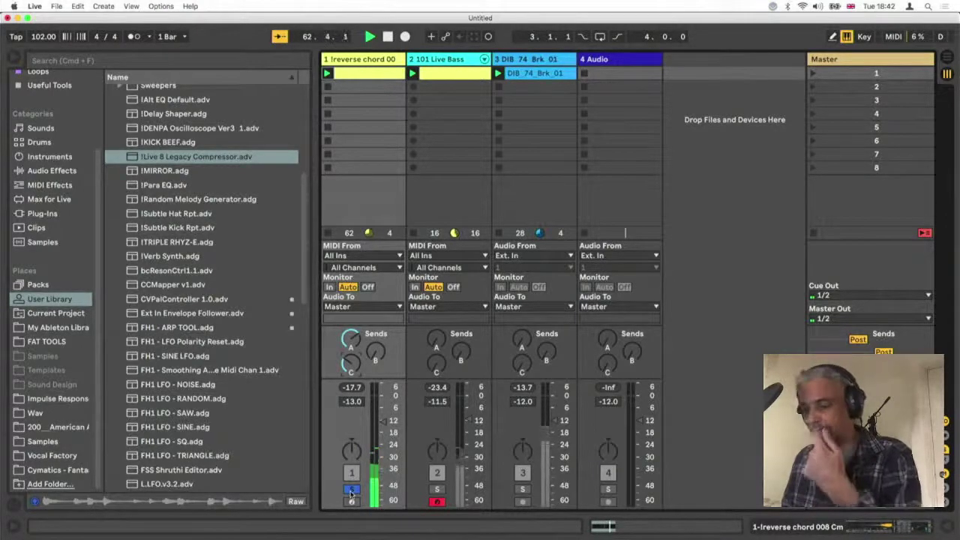
left_click(351, 490)
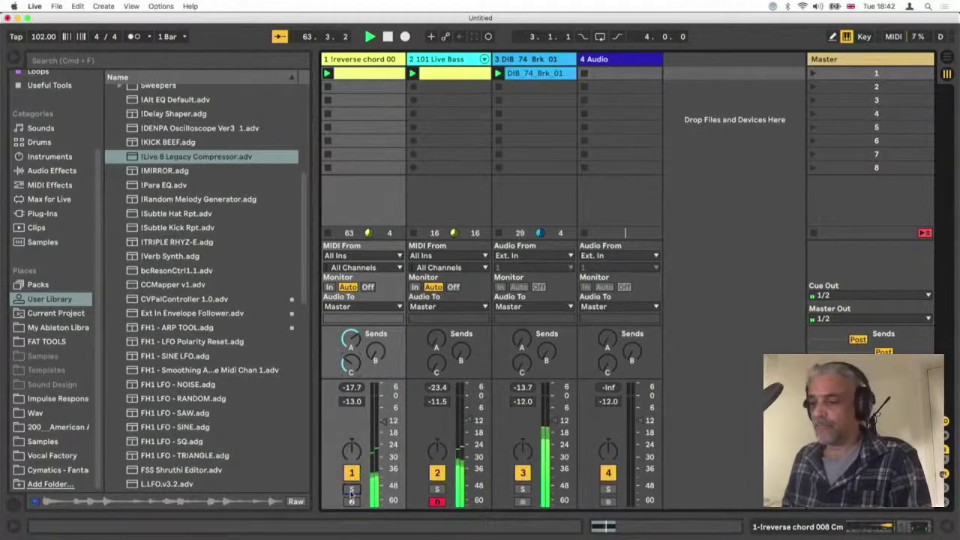
Set the reverse chord track's volume to -12.5 dB and move its EQ Eight after the Compressor
left_click(455, 60)
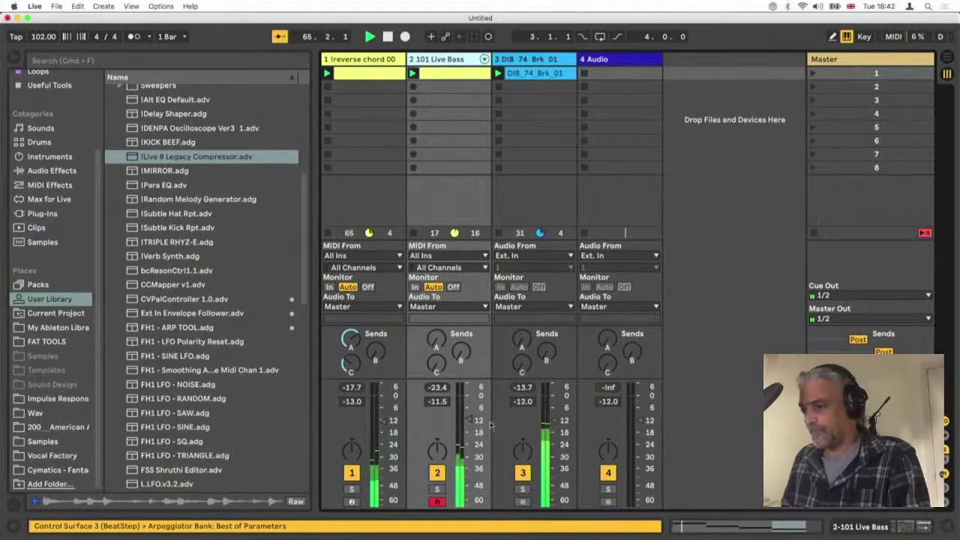
left_click_drag(379, 429, 379, 432)
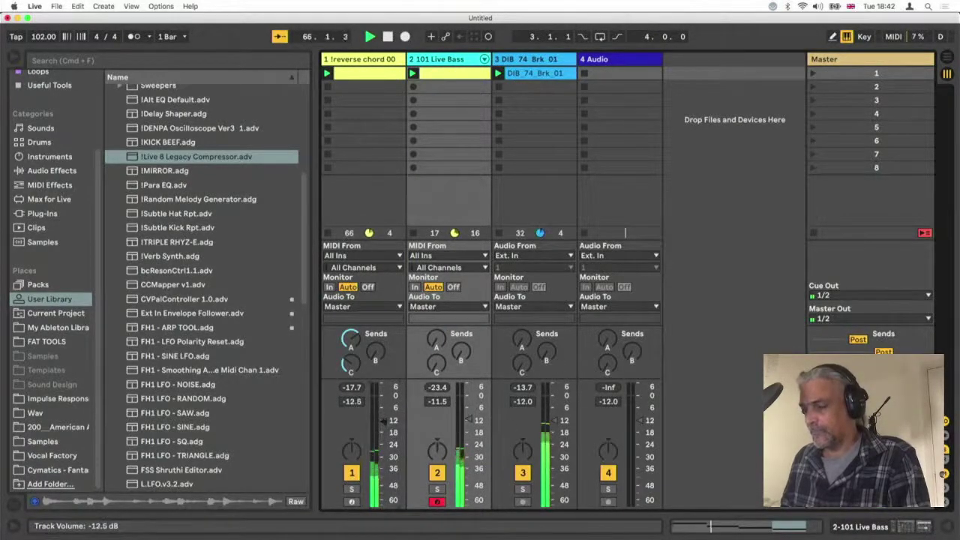
double_click(374, 60)
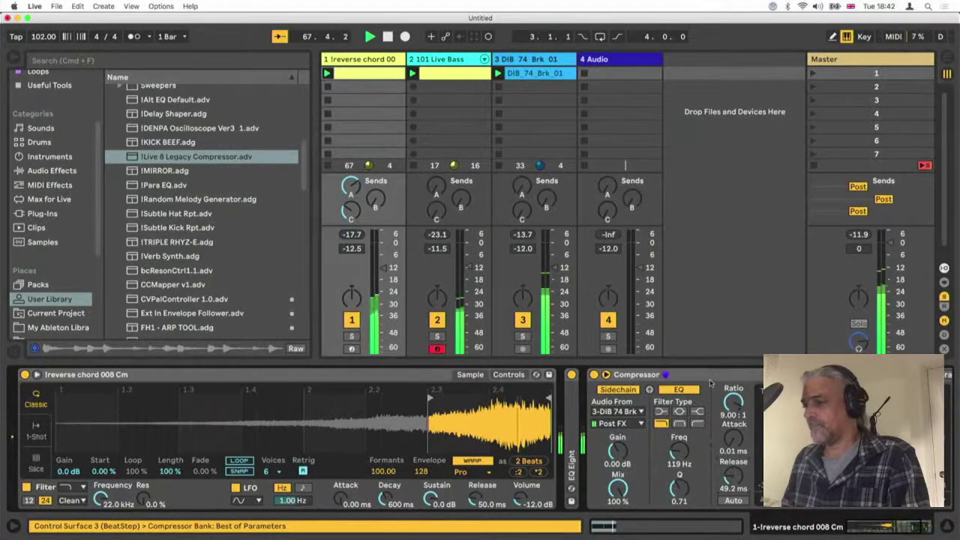
double_click(717, 375)
left_click_drag(593, 432, 630, 425)
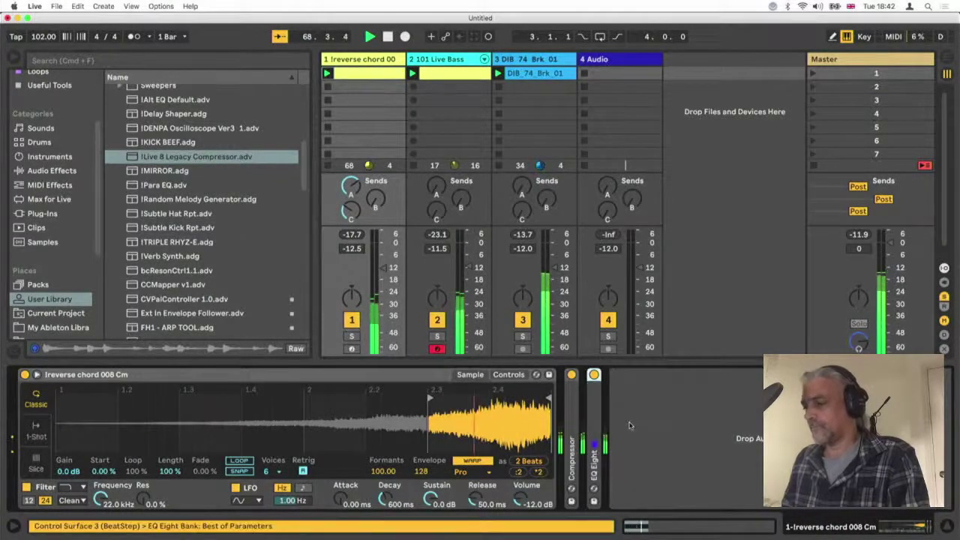
double_click(594, 432)
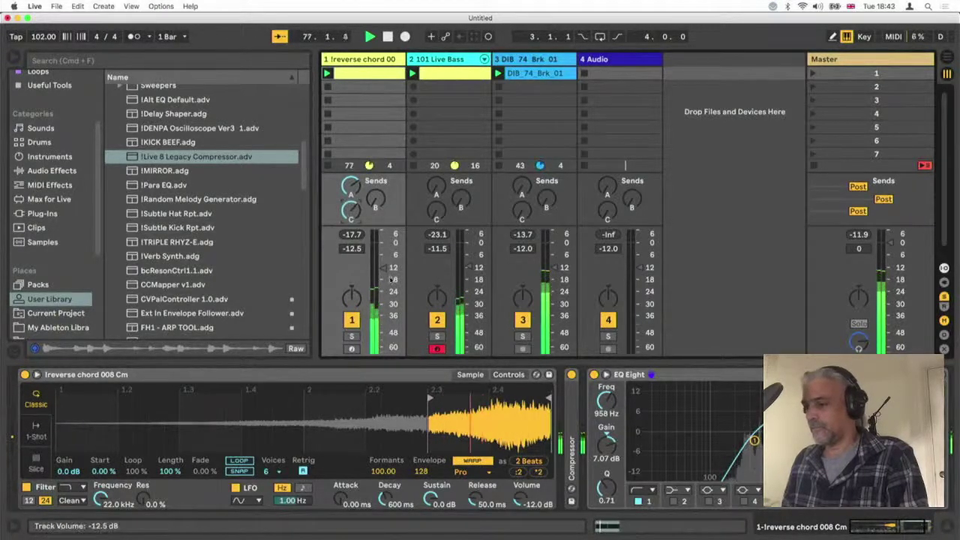
Lower the reverse chord track's volume to -14 dB
left_click_drag(382, 267, 382, 278)
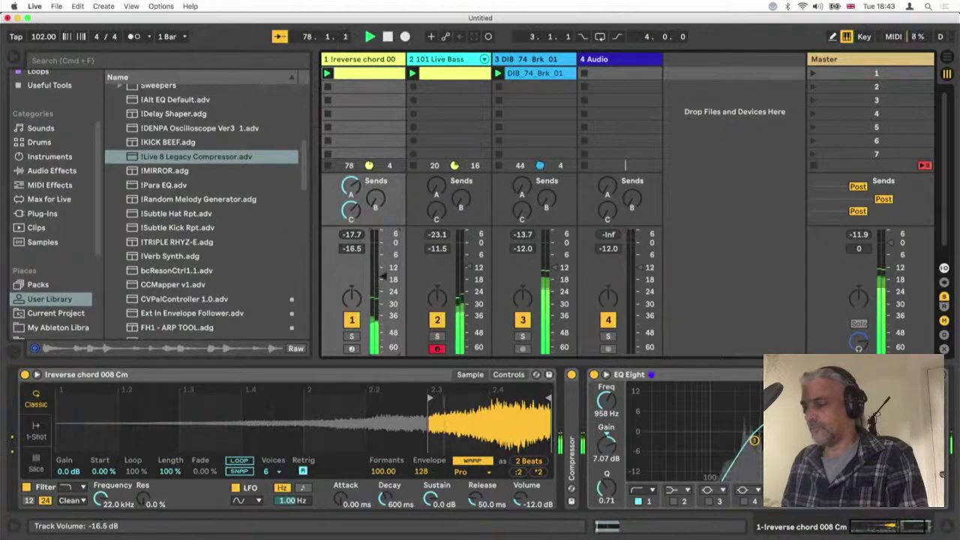
left_click_drag(383, 276, 383, 271)
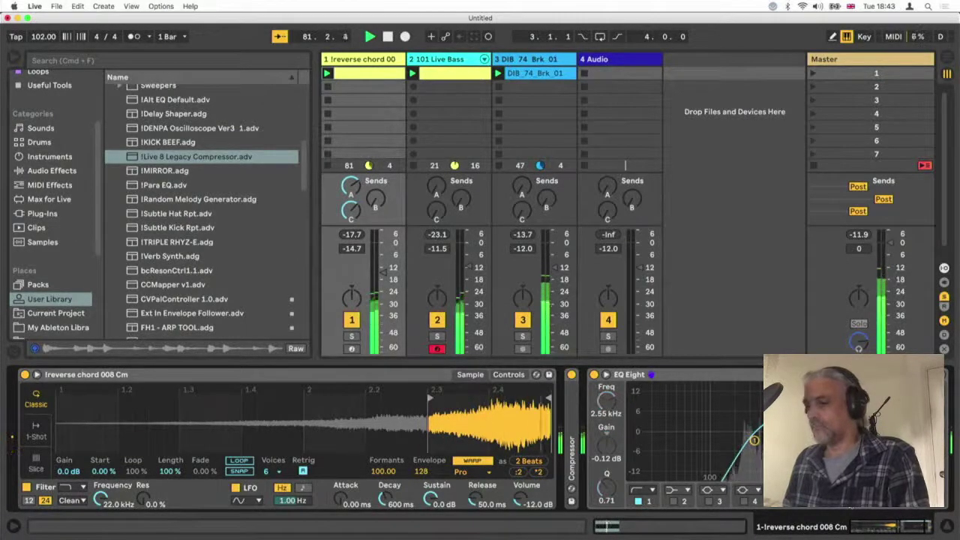
left_click_drag(380, 272, 383, 268)
Compare the groove with 101 Live Bass muted, and set its filter cutoff to 252 Hz, filter envelope to 44 and release to 209 ms
left_click(436, 320)
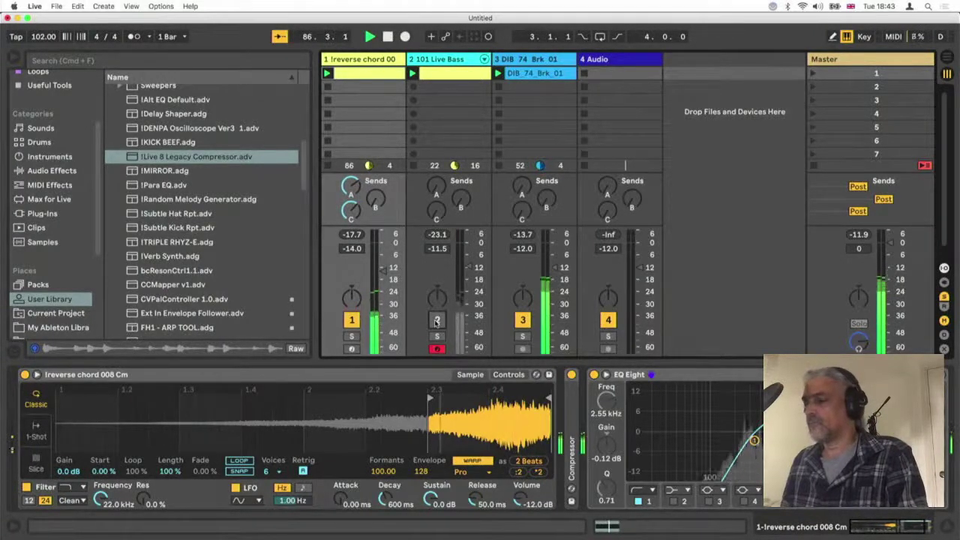
left_click(437, 321)
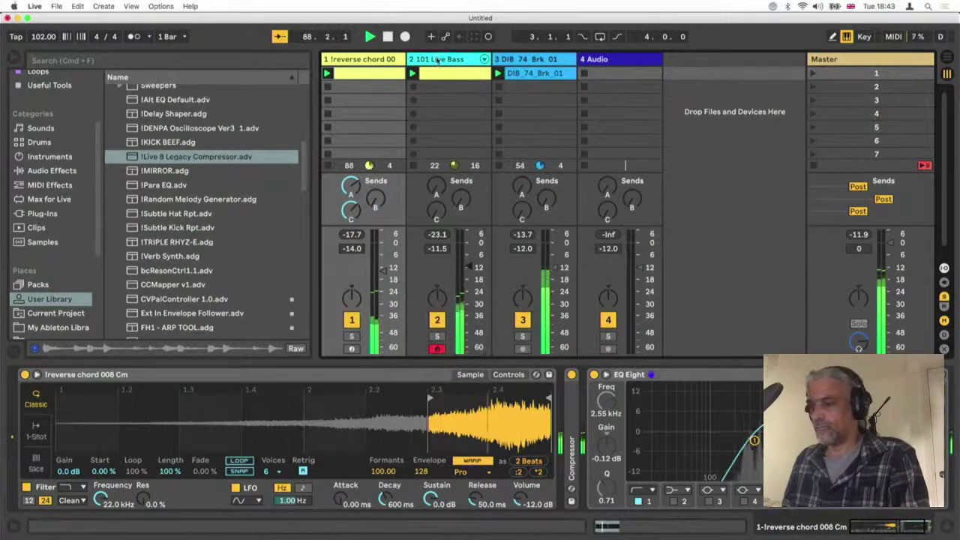
left_click(454, 218)
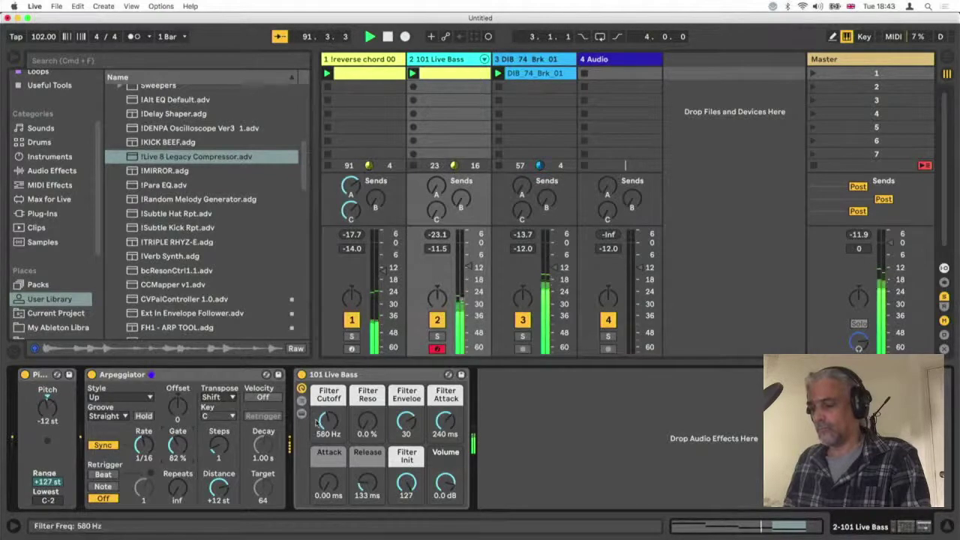
mouse_move(321, 426)
left_mouse_down()
mouse_move(321, 409)
mouse_move(328, 442)
mouse_move(328, 420)
left_mouse_up()
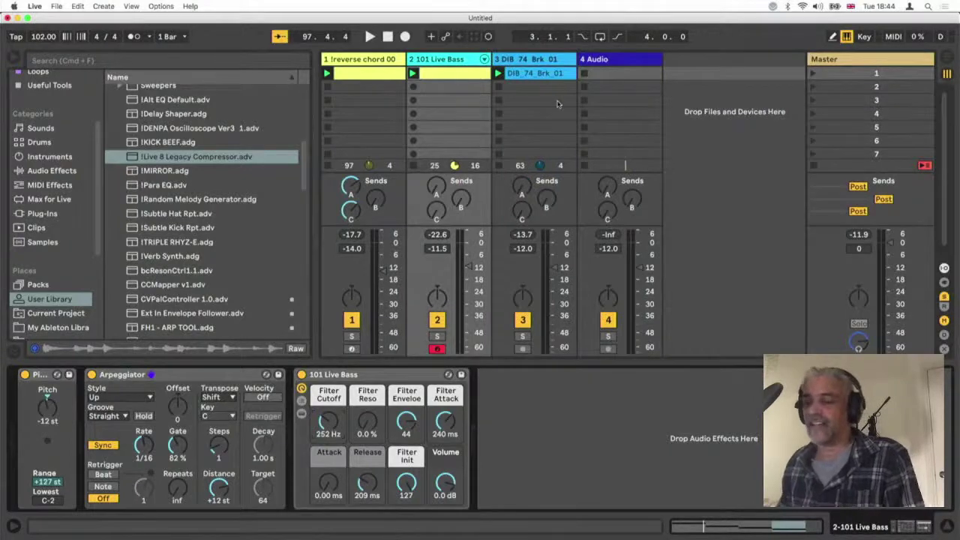
Examine the MIDI notes in the reverse chord clip and in the 101 Live Bass clip
double_click(377, 78)
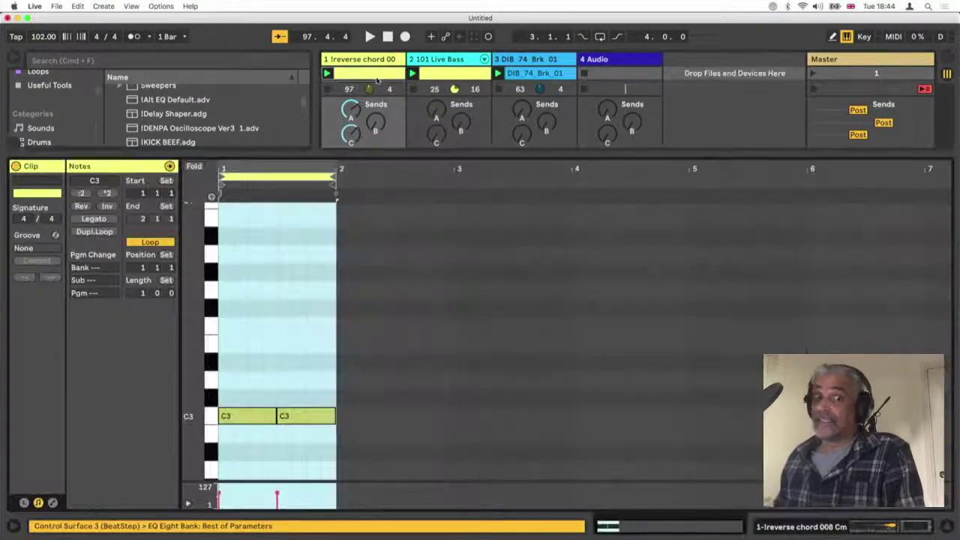
left_click(297, 352)
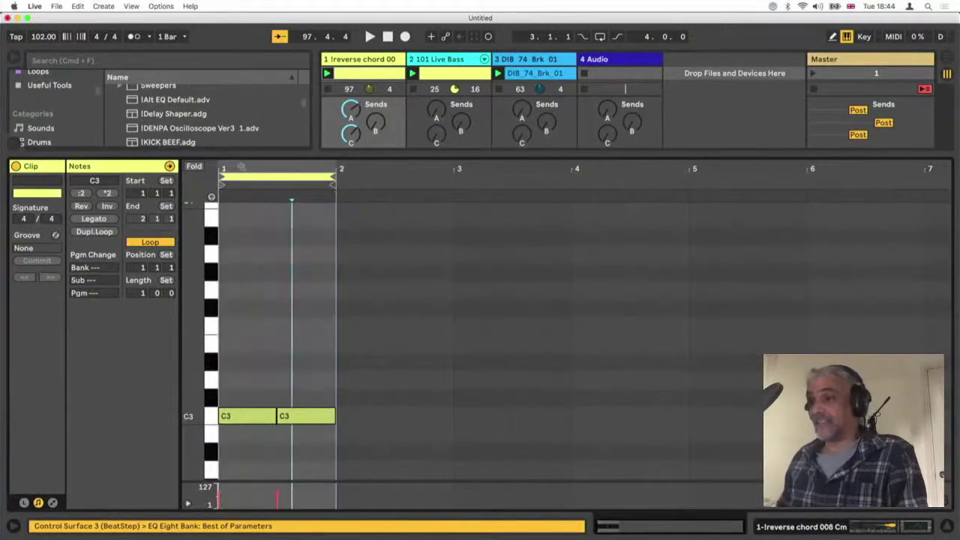
left_click(438, 77)
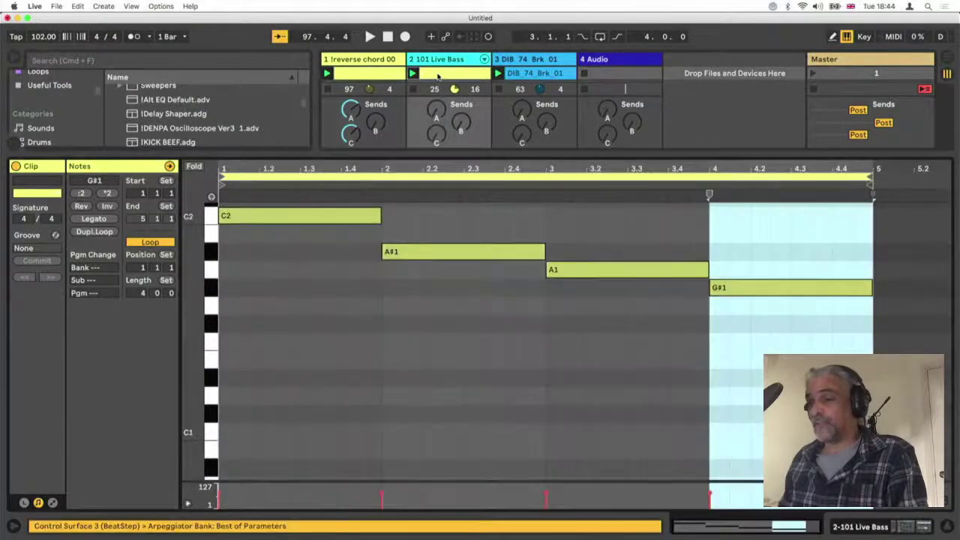
Place the 101 Live Bass clip in the second clip slot of its track and launch it from there
key("super+alt+l")
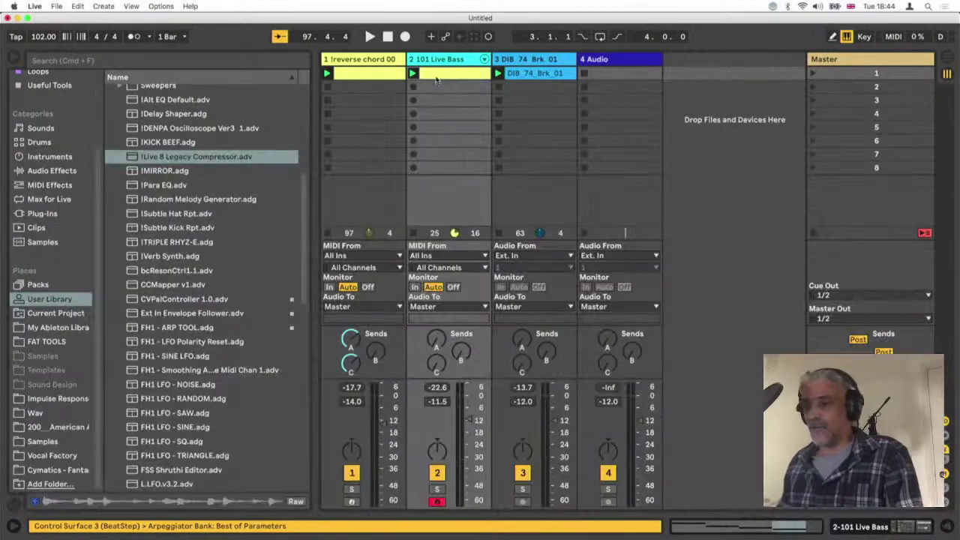
left_click_drag(436, 78, 434, 88)
key("super+alt+l")
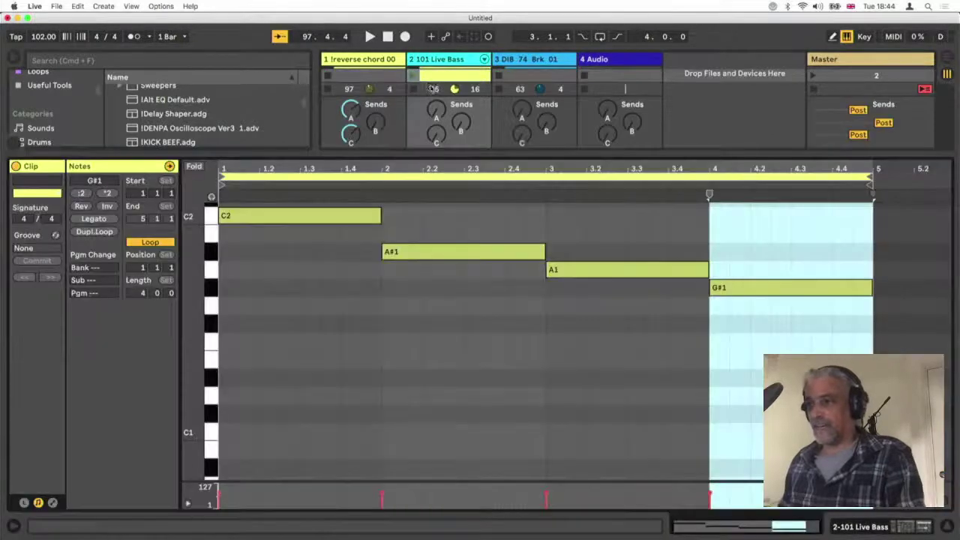
left_click(413, 76)
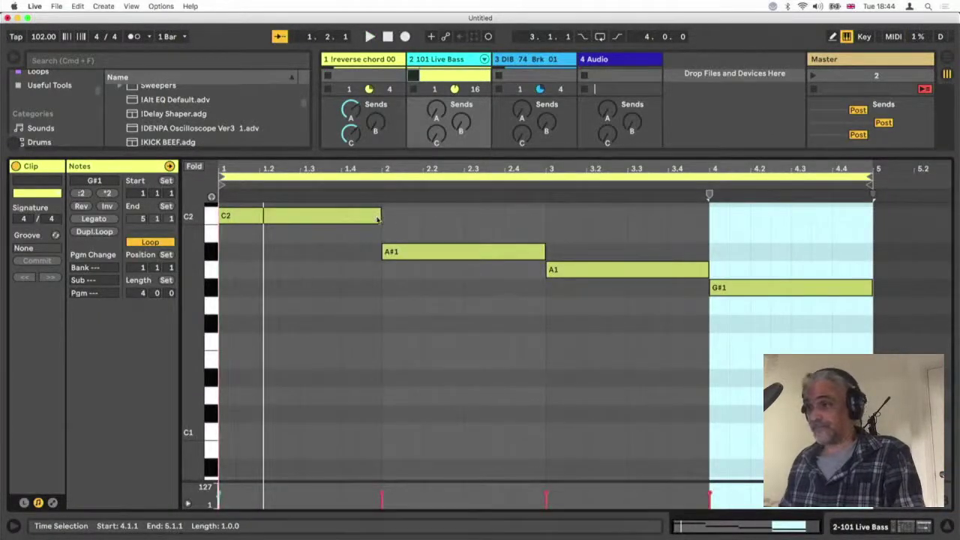
Shorten the C2 note to half a bar, add a half-bar B1 after it, and rework A#1 and A1 into consecutive half-bar notes
left_click_drag(380, 217, 302, 219)
key("super+d")
key("Down")
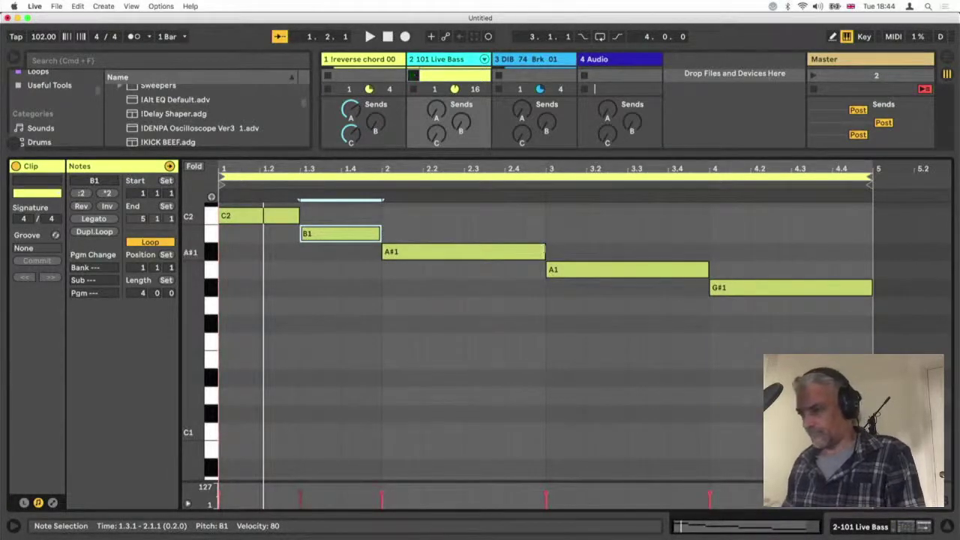
left_click_drag(544, 251, 464, 252)
left_click_drag(597, 271, 517, 273)
left_click_drag(626, 272, 548, 273)
Move the G#1 note to the start of bar 3, shorten it to half a bar, and add a half-bar G1 after it
left_click_drag(741, 289, 578, 289)
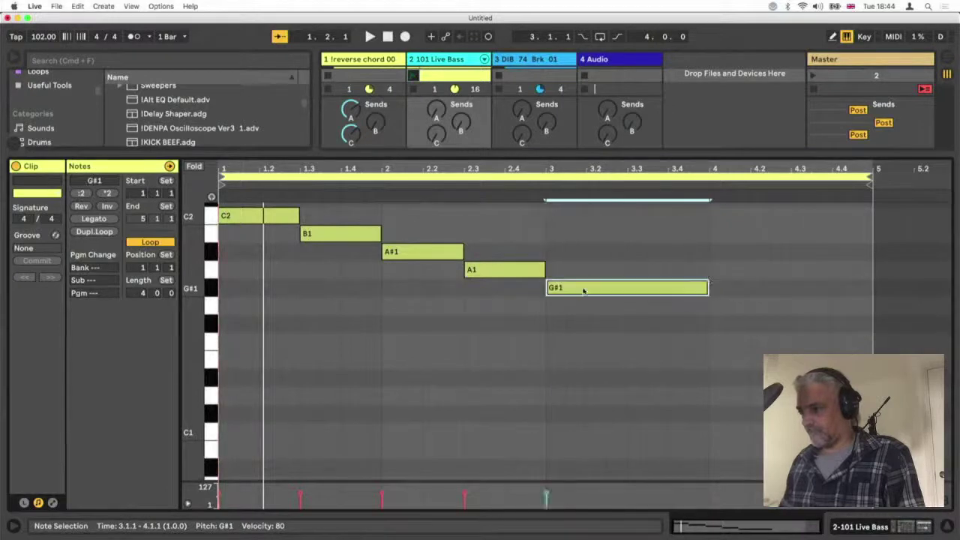
left_click_drag(707, 288, 627, 288)
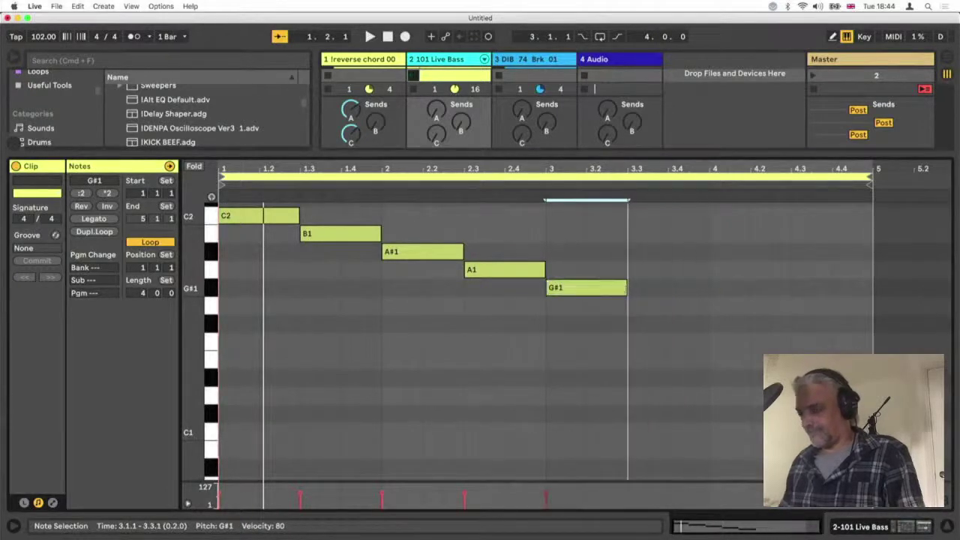
key("super+d")
left_click_drag(686, 288, 690, 304)
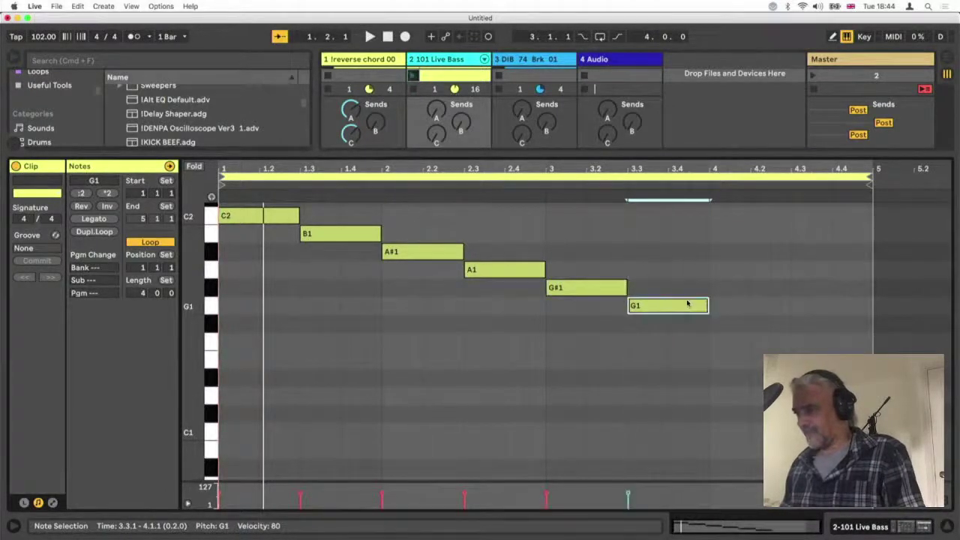
Shorten the bass clip's loop to three bars and launch the clip
left_click(870, 177)
left_click_drag(871, 180, 710, 185)
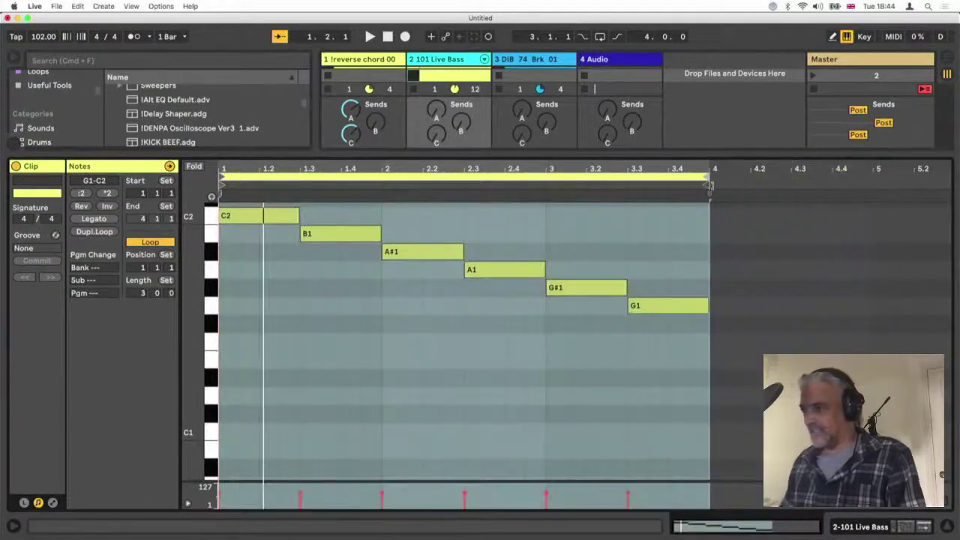
left_click(412, 76)
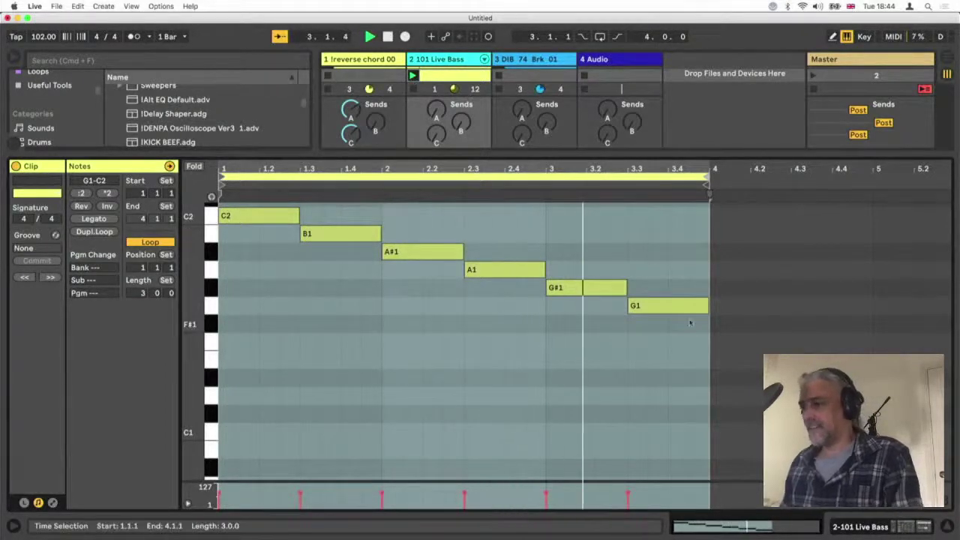
Delete the G1 note, add a one-beat A#1 at 3.4.1, extend G#1 up to it, and play the clip
left_click(669, 306)
key("Delete")
left_click(626, 288)
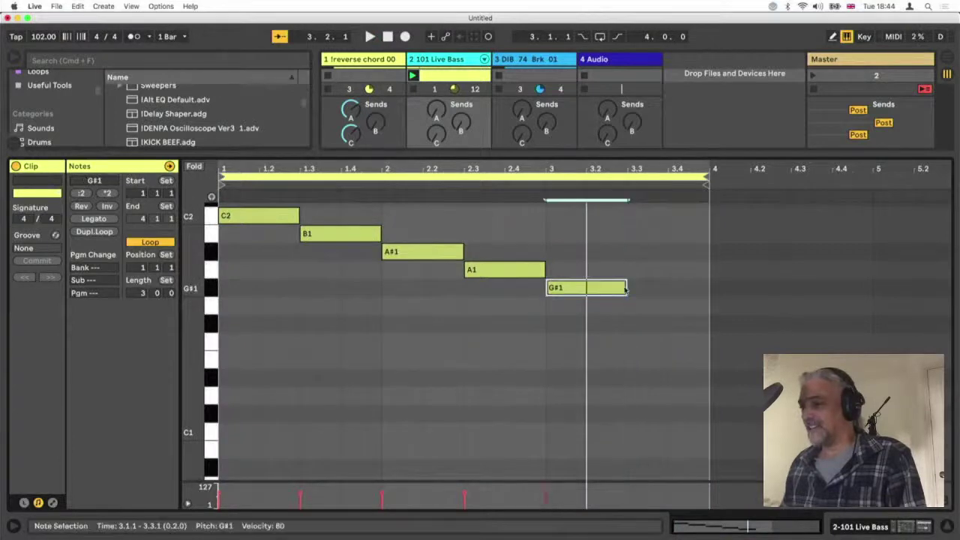
mouse_move(625, 289)
left_mouse_down()
mouse_move(702, 288)
mouse_move(626, 294)
left_mouse_up()
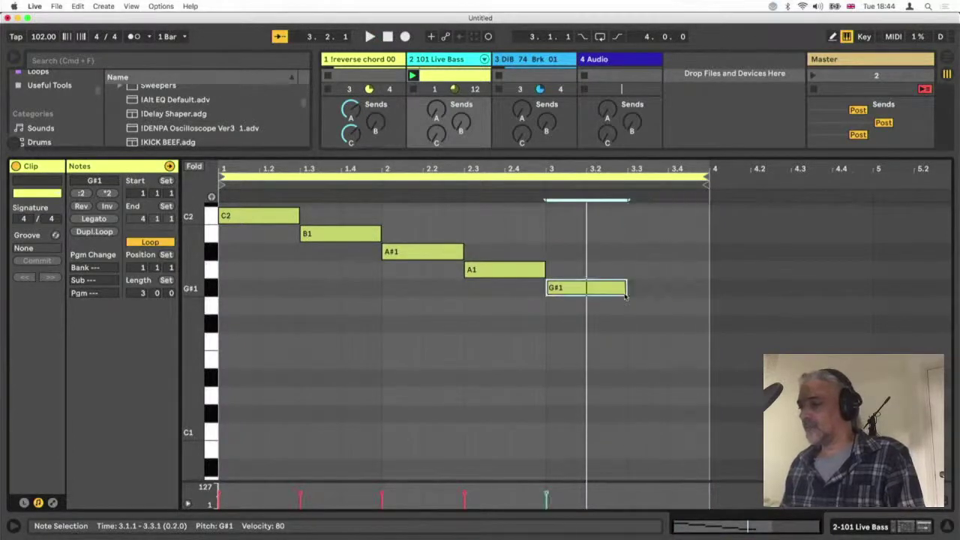
double_click(675, 252)
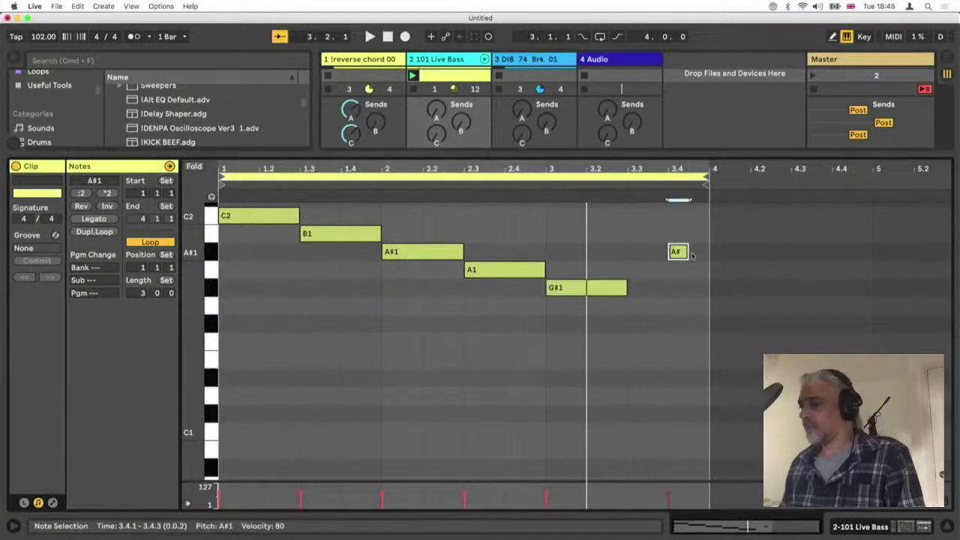
left_click_drag(686, 252, 706, 252)
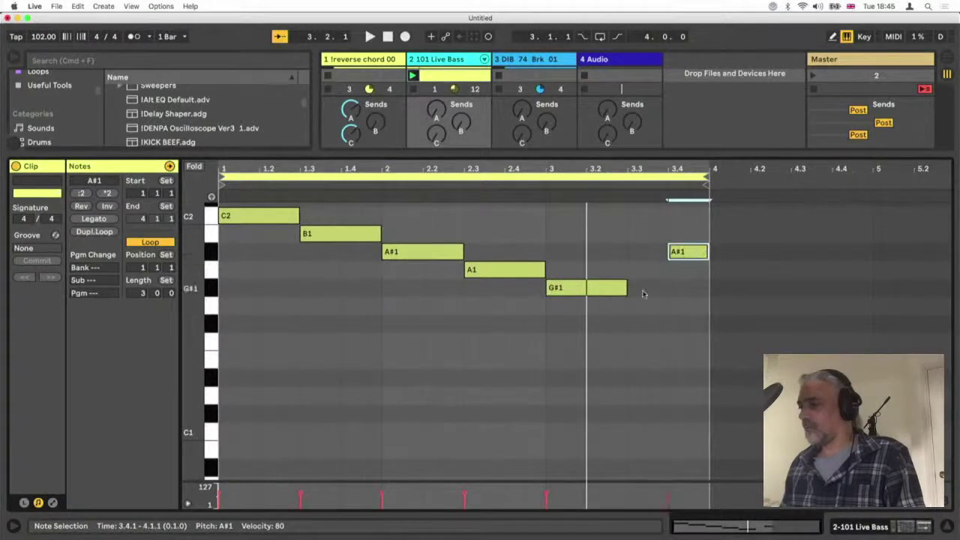
left_click_drag(626, 291, 664, 292)
key("space")
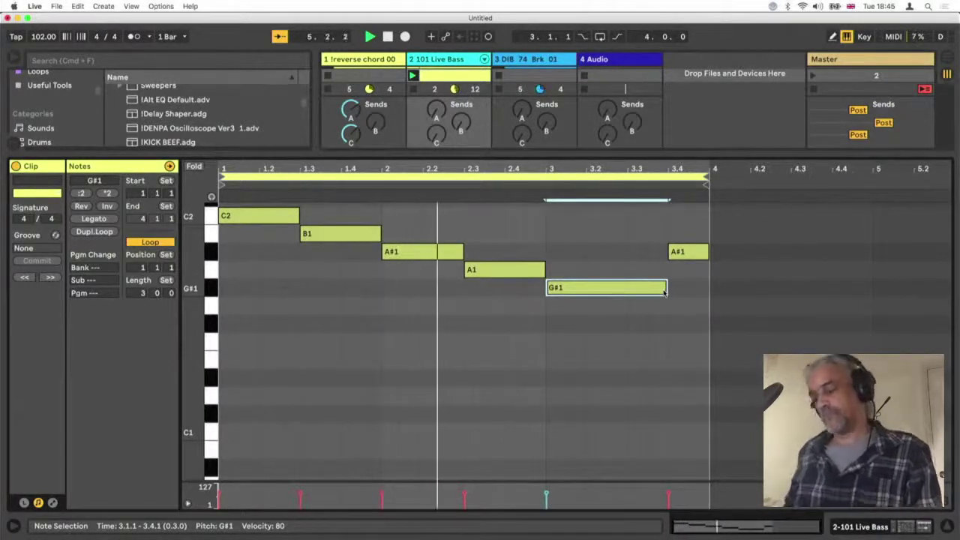
Extend the bass clip's loop to four bars, move the last A#1 to 4.4.1, and lengthen G#1 to reach it
left_click_drag(707, 178, 870, 178)
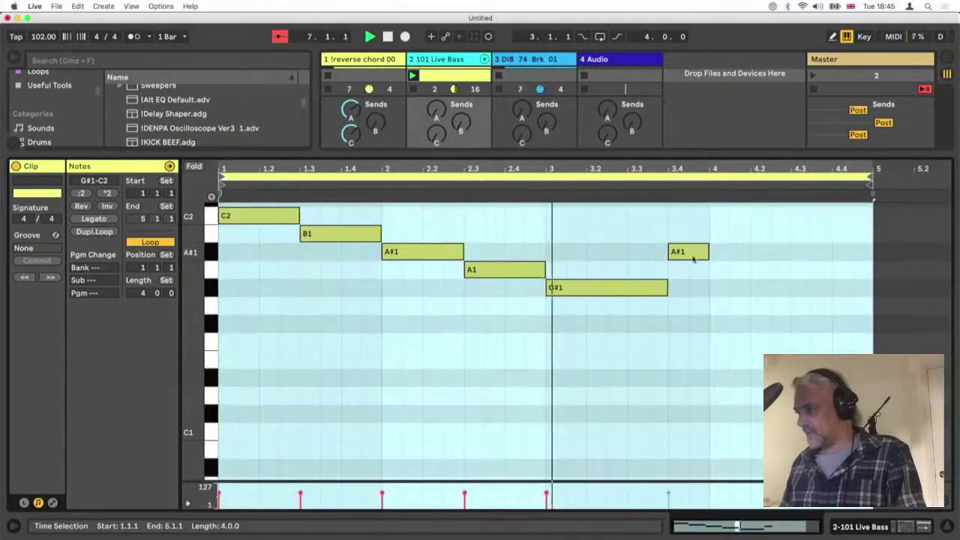
left_click(729, 280)
left_click_drag(688, 253, 852, 261)
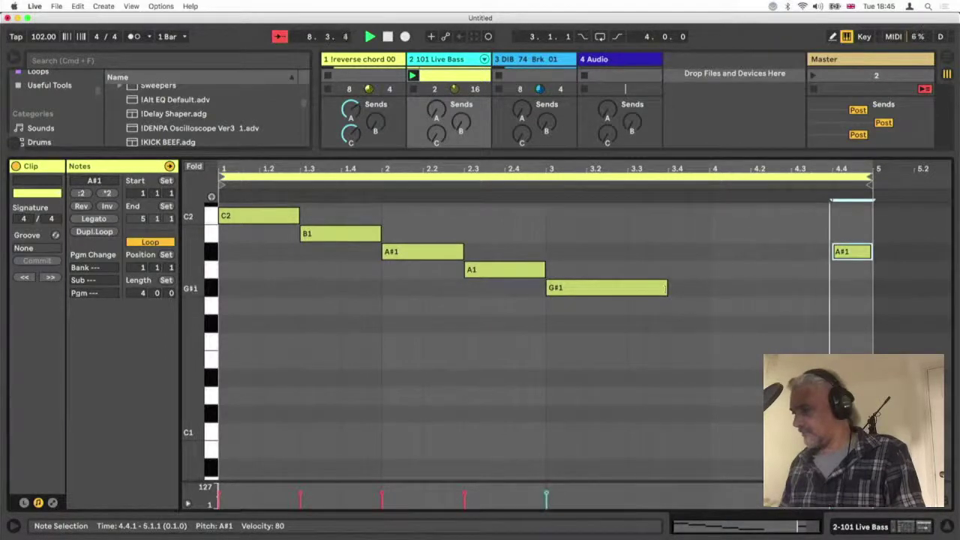
left_click_drag(667, 288, 827, 287)
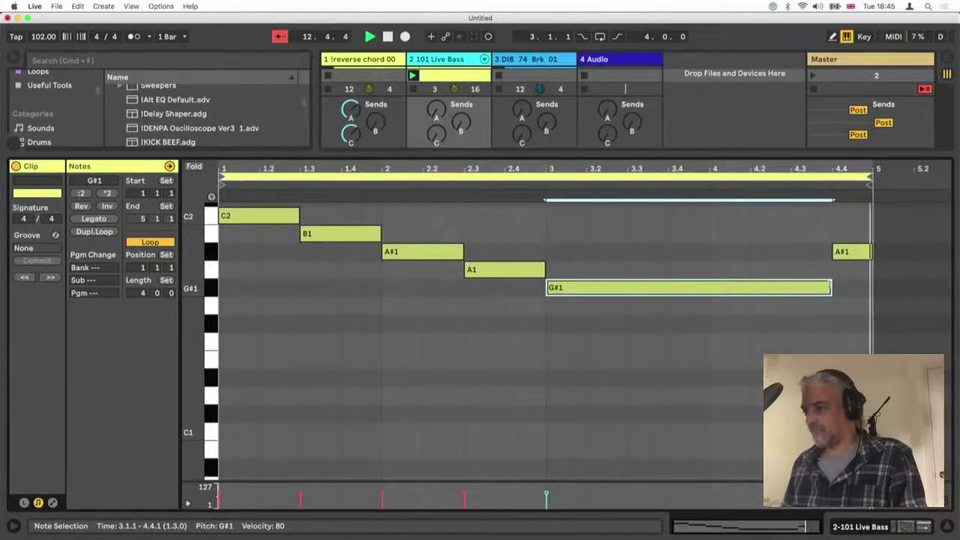
End G#1 at 4.3.1, move the last A#1 to that point, and duplicate it as a B1 note at 4.4.1
left_click_drag(827, 287, 792, 287)
left_click_drag(851, 255, 811, 258)
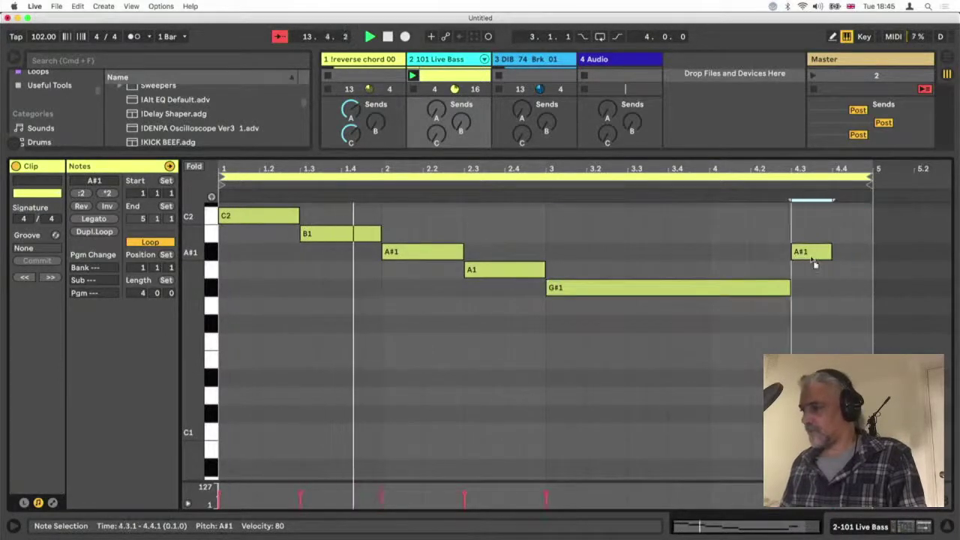
key("super+d")
key("Up")
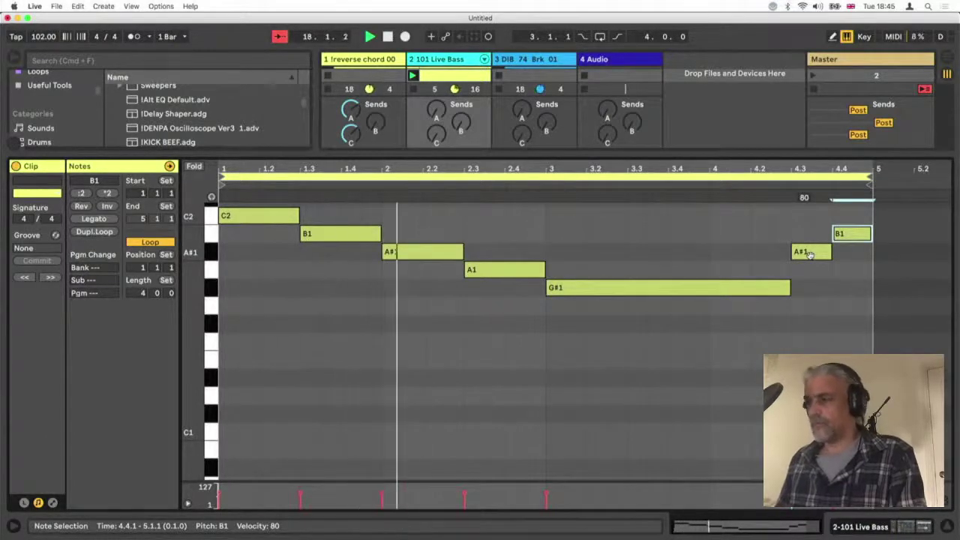
Set the reverse chord track's sidechain compressor to a 2.29:1 ratio, 41.1 ms release and -32.0 dB threshold, then stop playback
key("Tab")
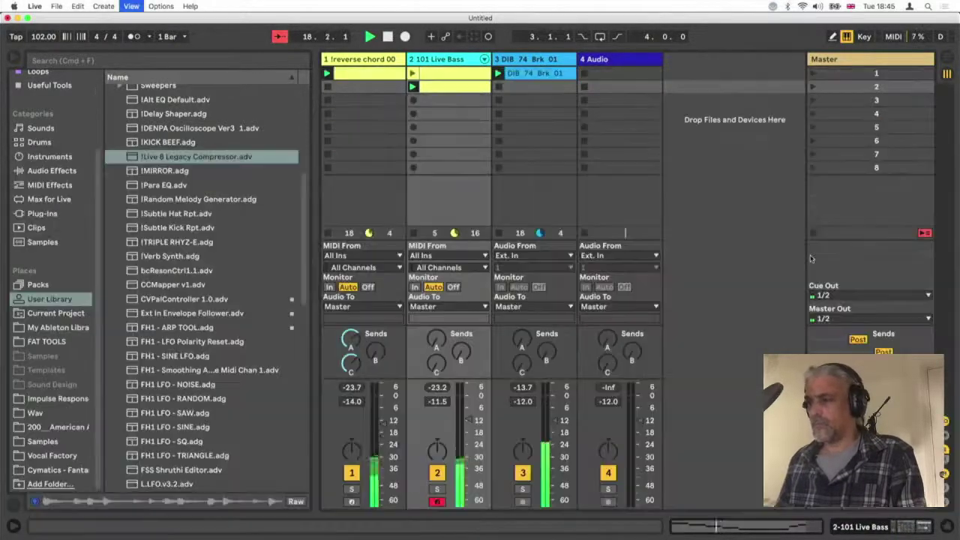
left_click(11, 62)
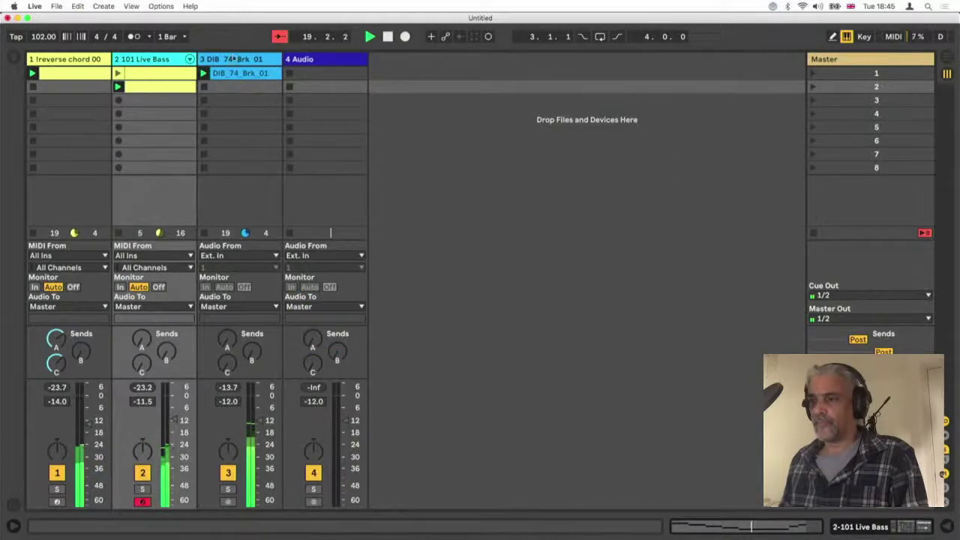
double_click(140, 59)
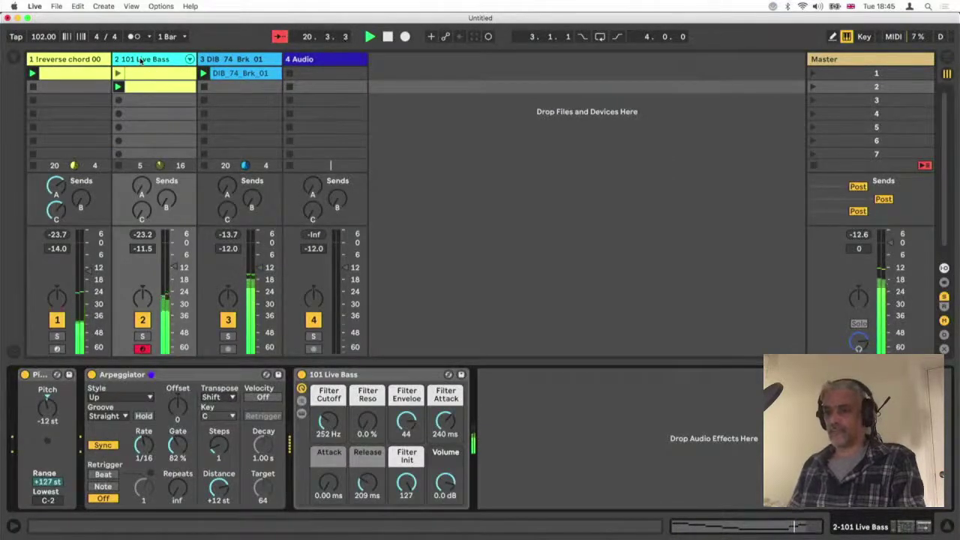
left_click(84, 84)
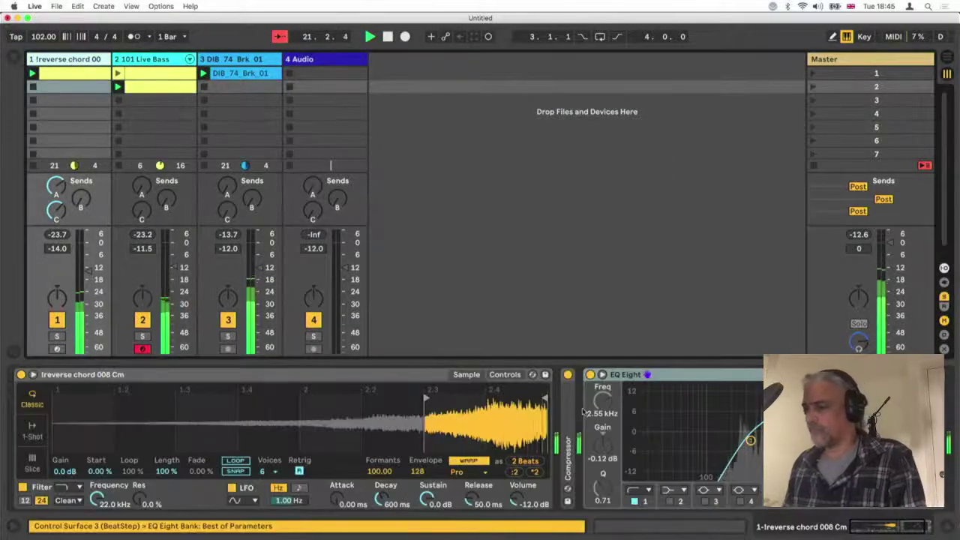
double_click(569, 427)
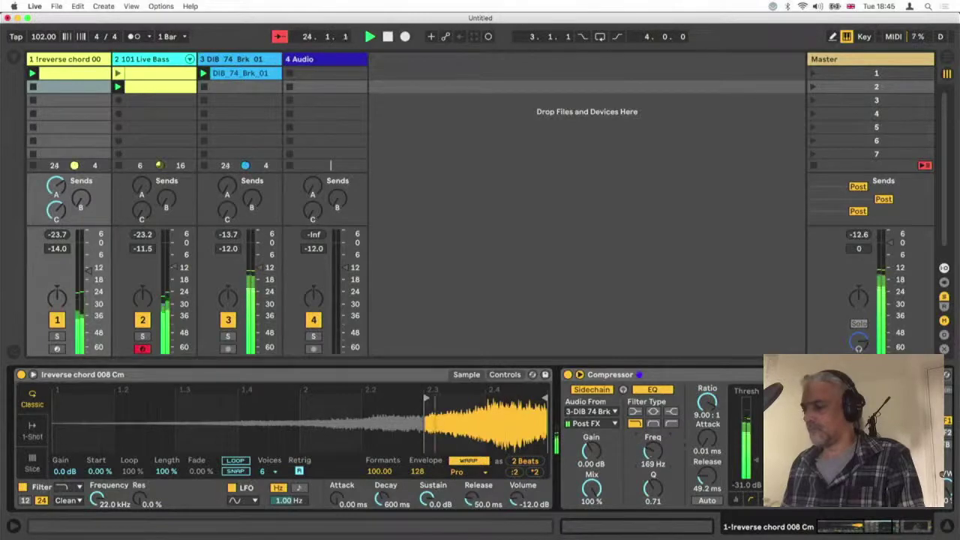
left_click_drag(708, 474, 708, 486)
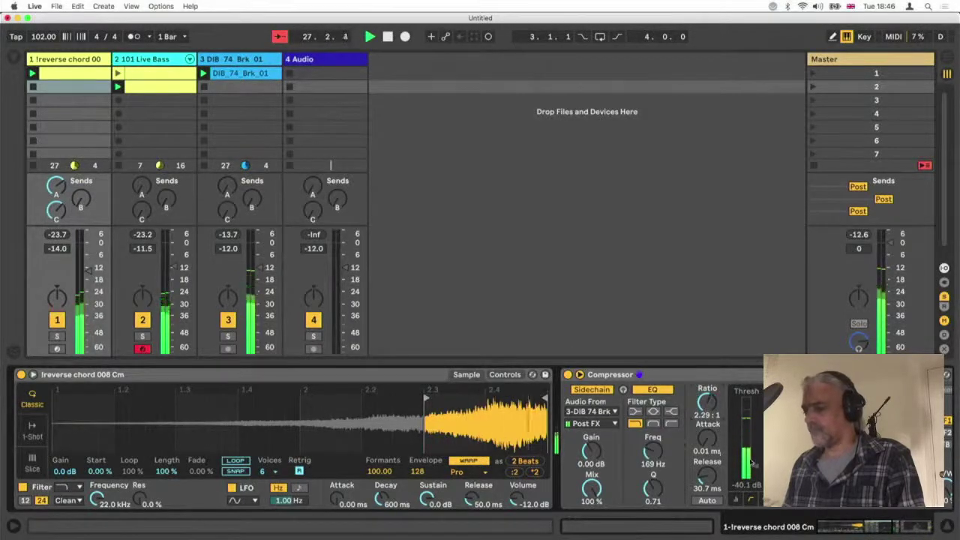
left_click_drag(751, 464, 756, 461)
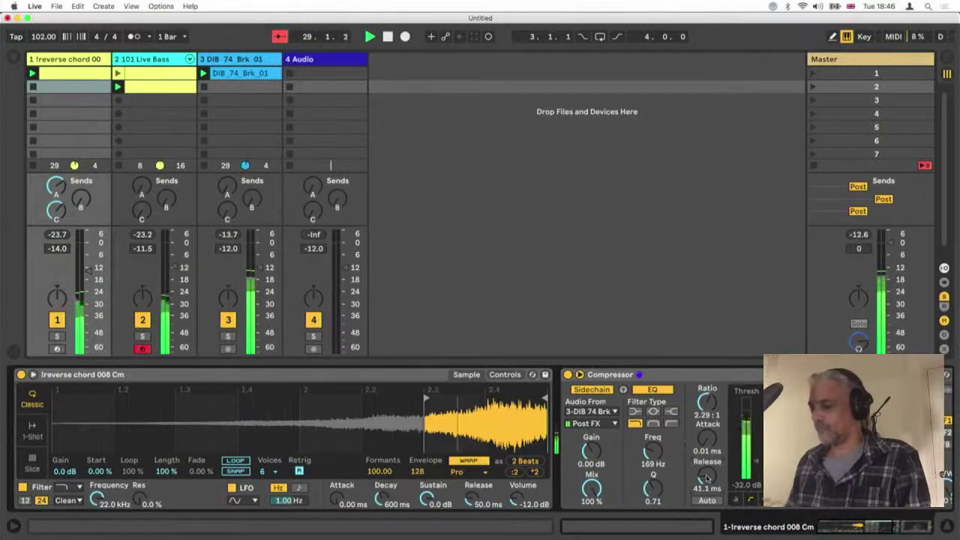
key("space")
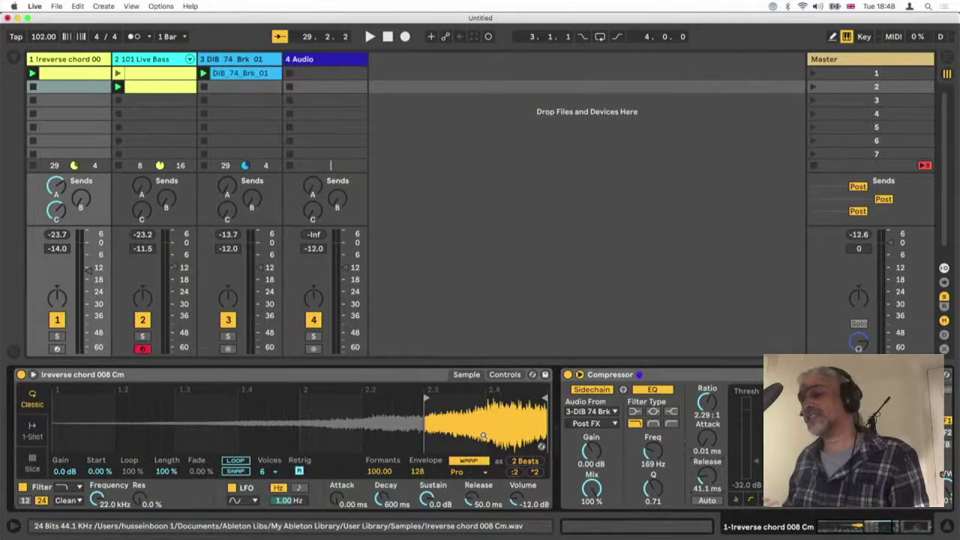
Delete both clips from the 101 Live Bass track
left_click(166, 92)
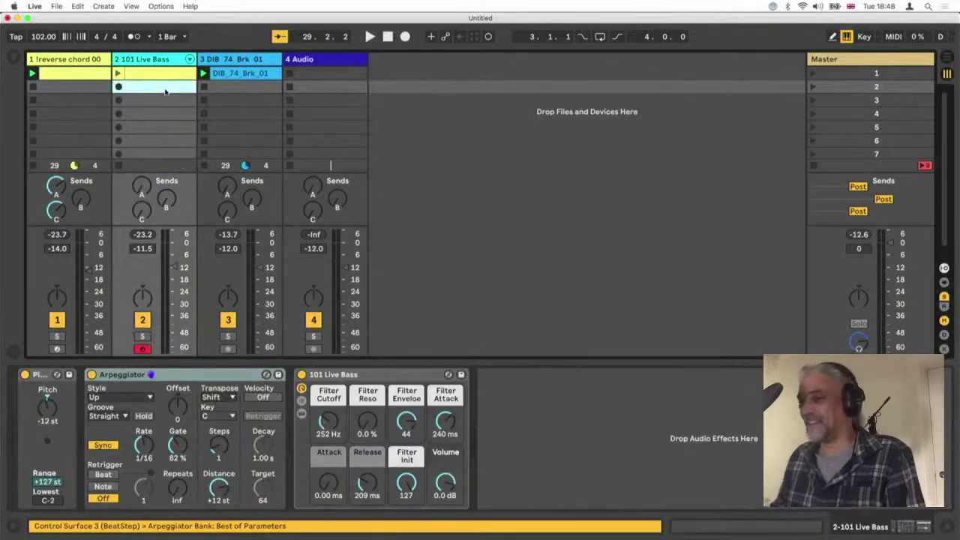
left_click(171, 75)
key("Delete")
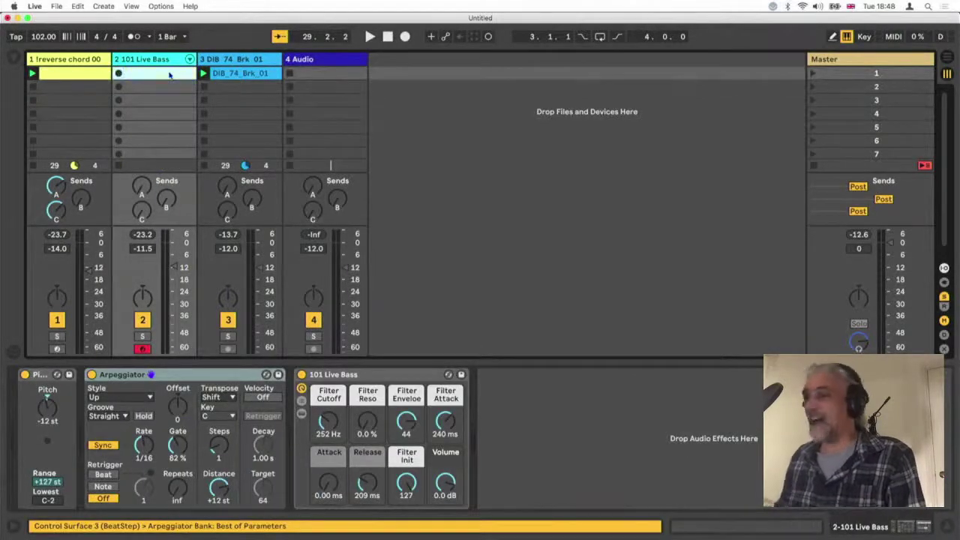
Mute the DIB 74 Brk 01 track, stop its clip, and play the reverse chord clip alone
left_click(231, 322)
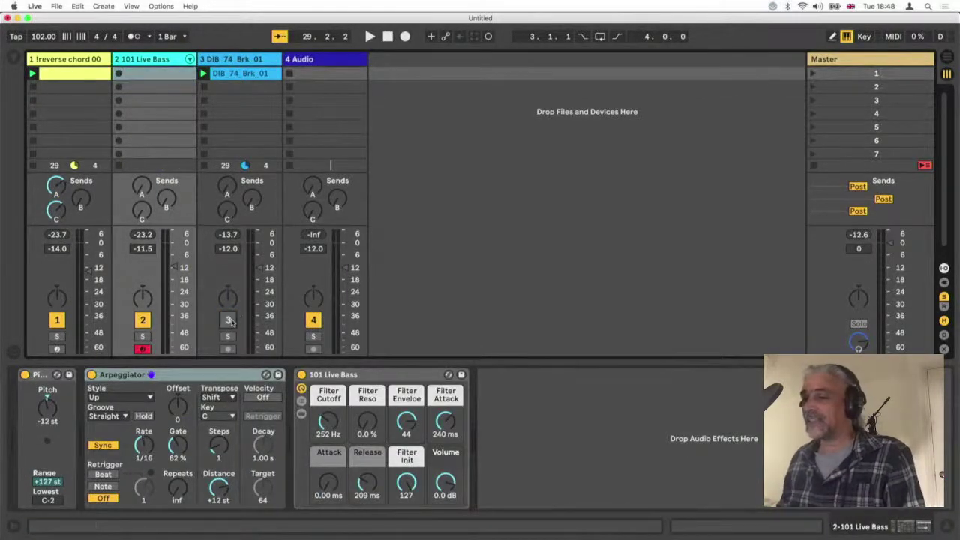
left_click(204, 166)
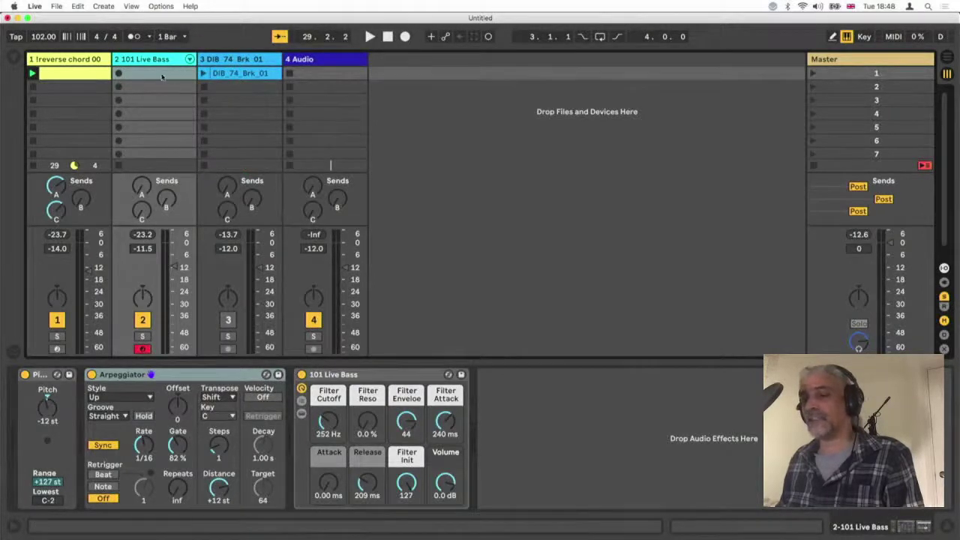
key("space")
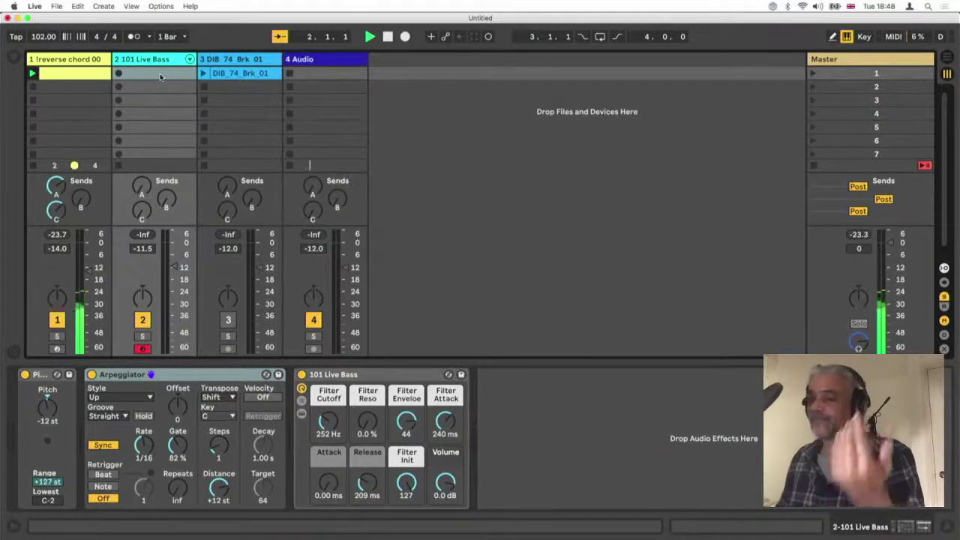
Create a clip in the first slot of the 101 Live Bass track and draw a G#1 note filling its whole bar
double_click(159, 73)
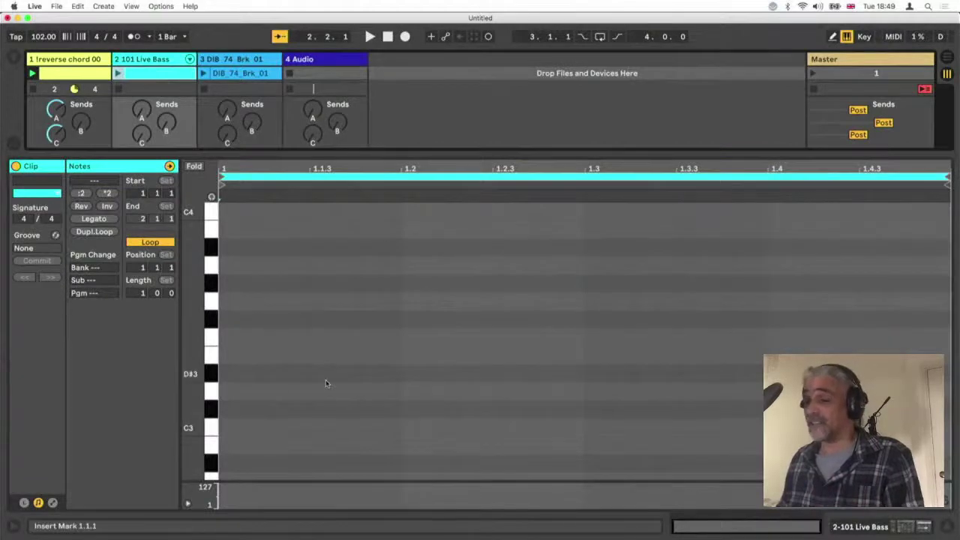
scroll(325, 383, "down", 5)
scroll(326, 384, "down", 3)
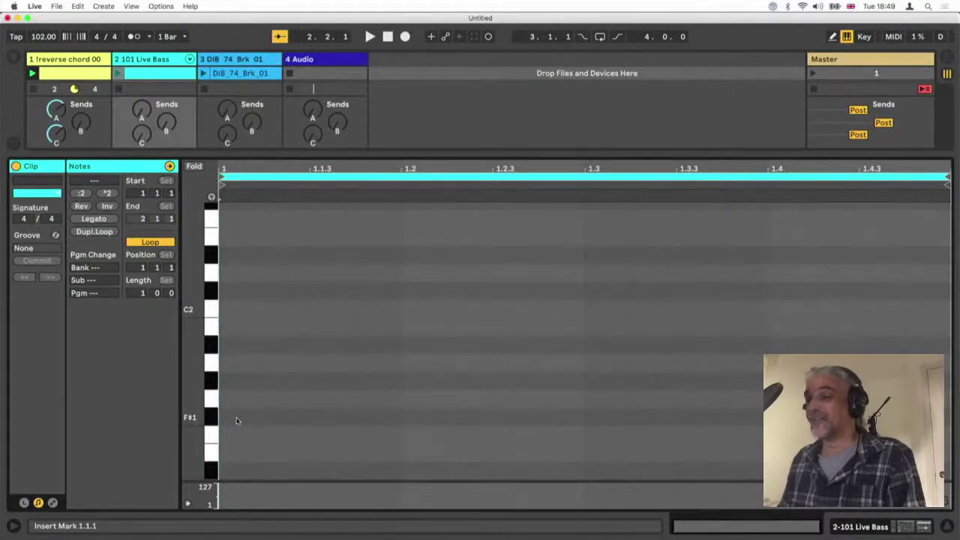
double_click(237, 381)
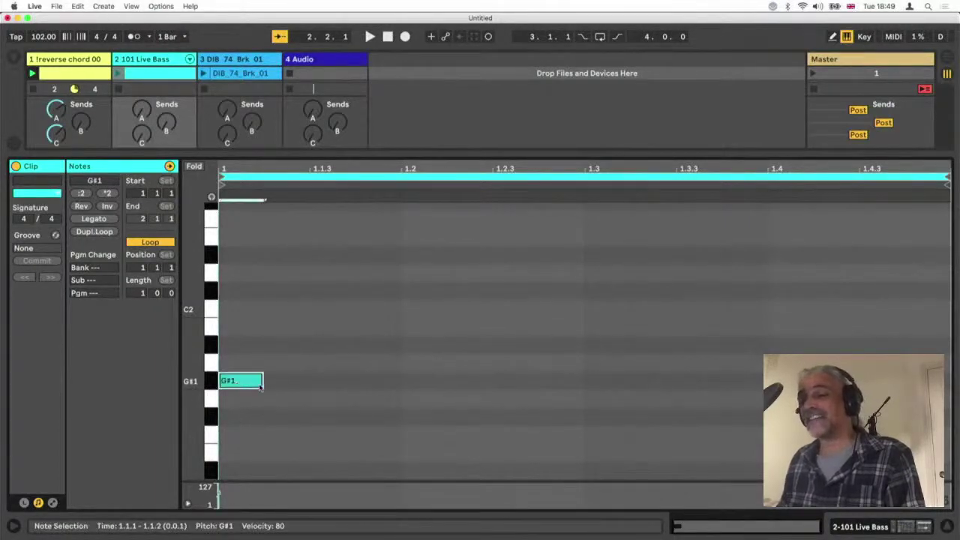
left_click_drag(263, 381, 947, 381)
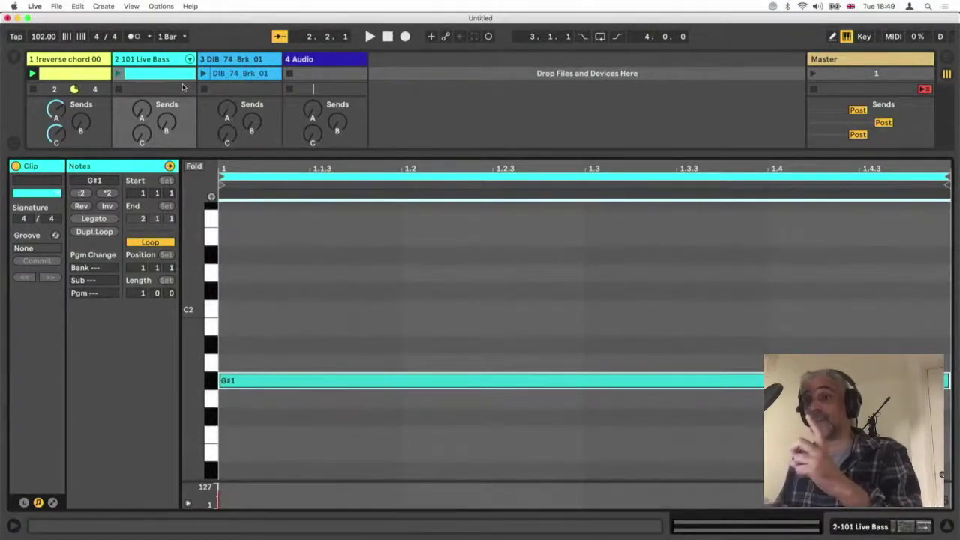
Return to the full session mixer and listen to the reverse chord clip without bass or drums
left_click(131, 6)
left_click(150, 179)
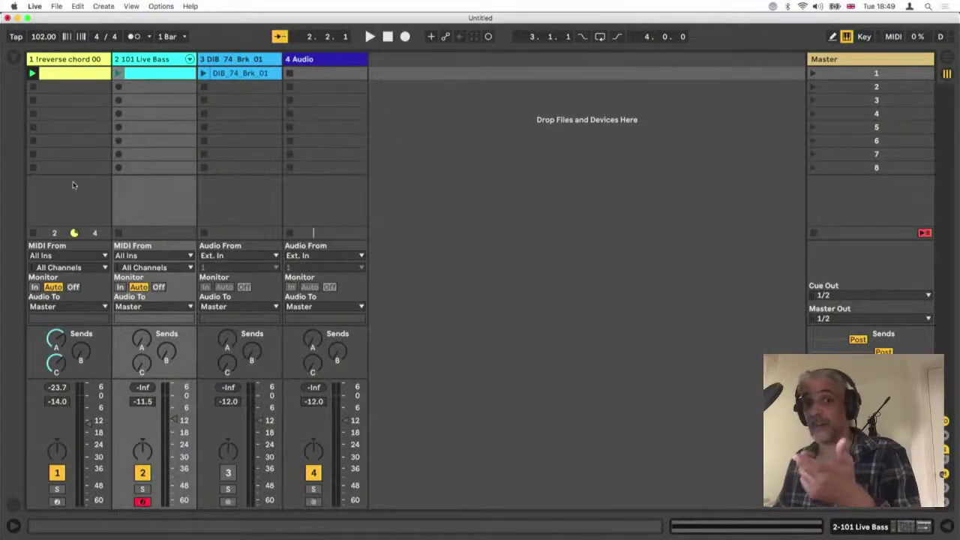
key("space")
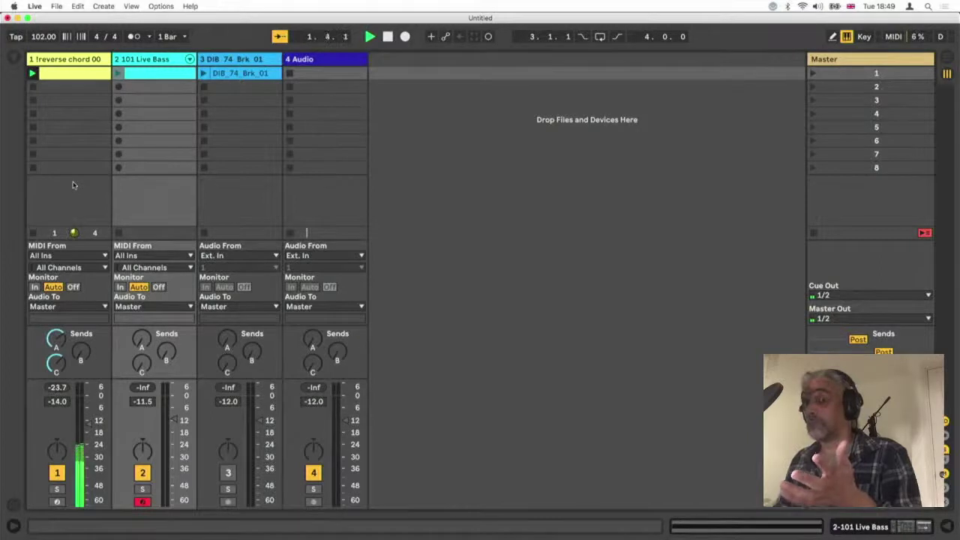
Stop the reverse chord clip, play the bass clip alone, and relaunch the reverse chord clip with it
left_click(35, 171)
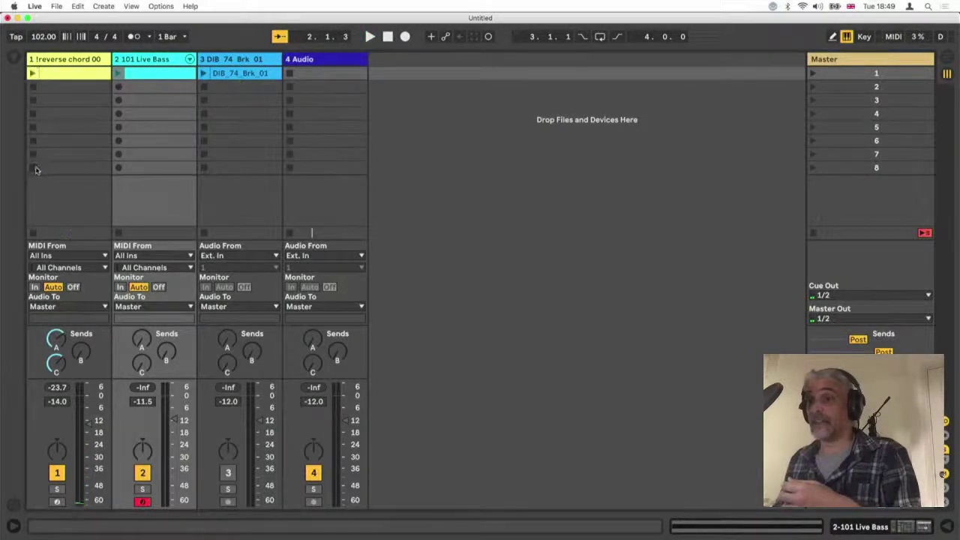
left_click(118, 75)
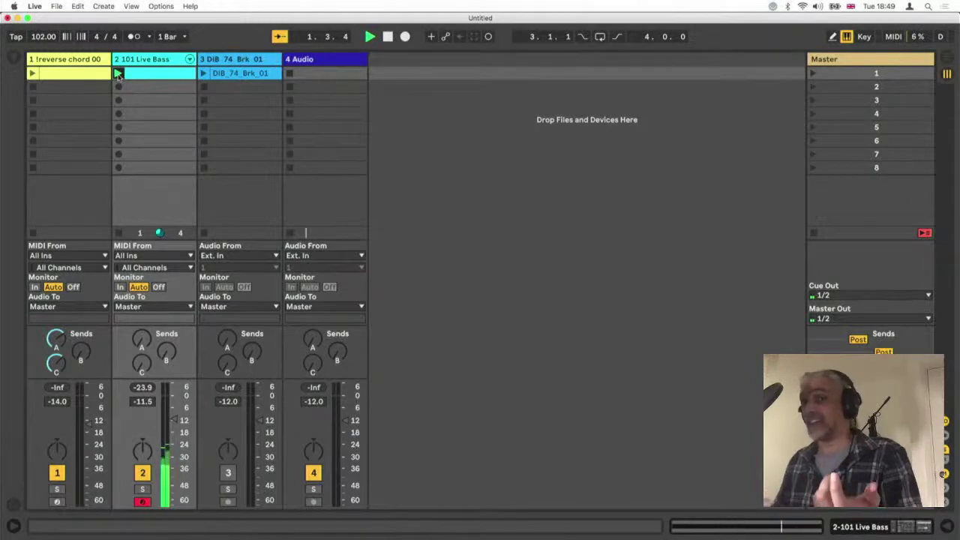
left_click(33, 74)
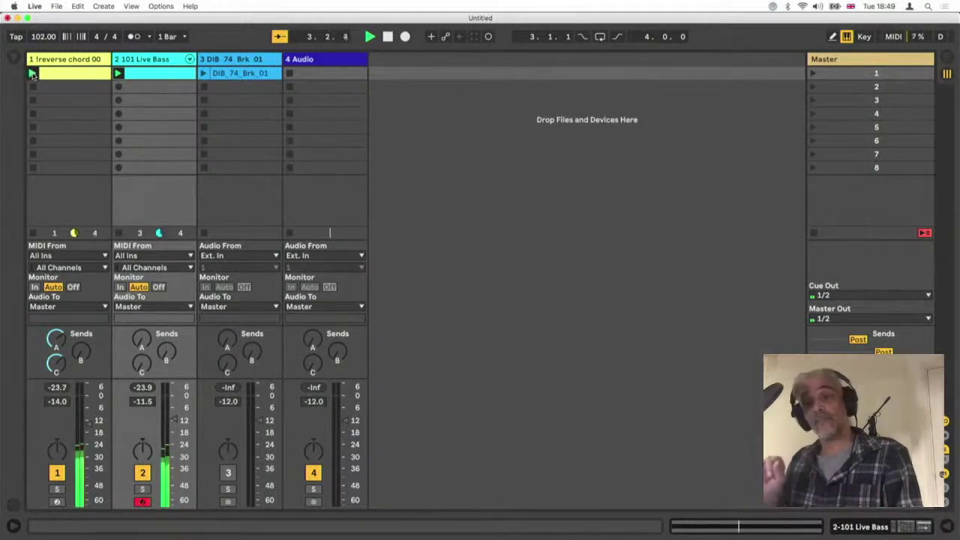
Open the 101 Live Bass clip and duplicate its loop twice to make it four bars long
left_click(155, 59)
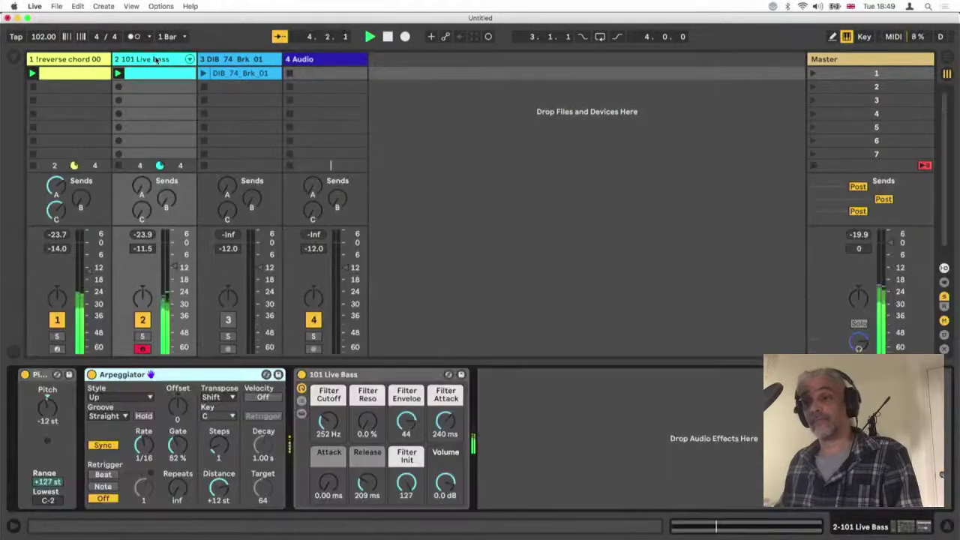
double_click(157, 73)
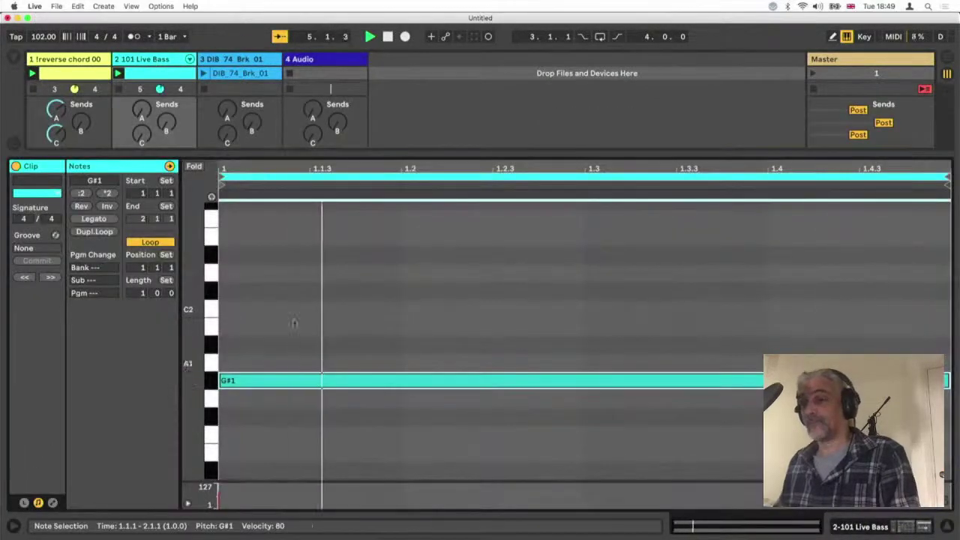
left_click(105, 231)
left_click(107, 232)
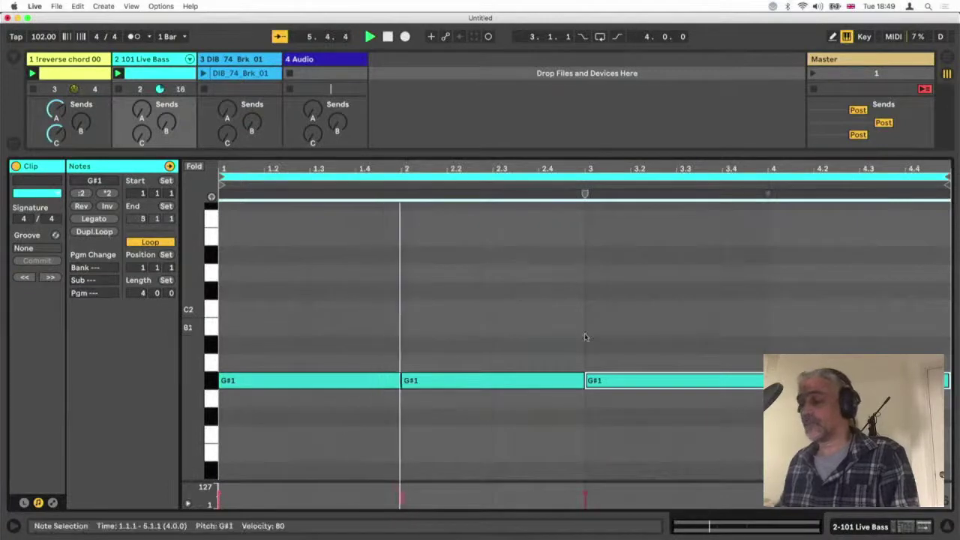
Transpose the bass notes in bars 3 and 4 up four semitones to C2
left_click_drag(637, 350, 795, 390)
key("Up")
key("Up")
key("Up")
key("Up")
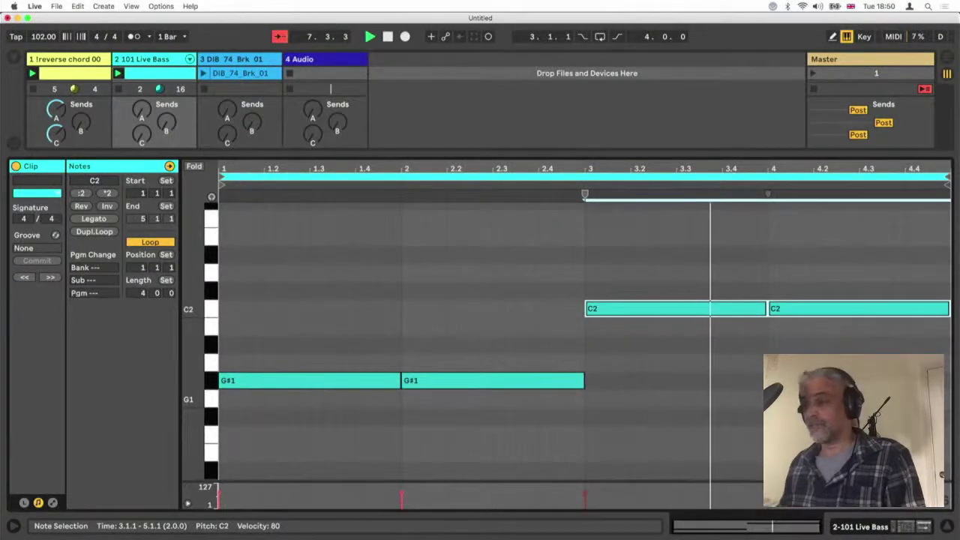
left_click(703, 425)
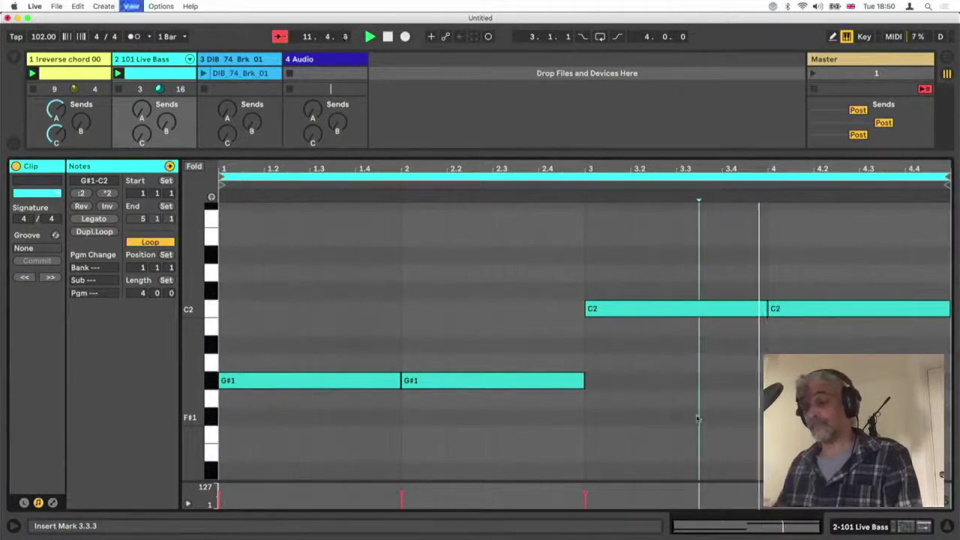
Return to the full mixer, launch the DIB_74_Brk_01 clip and unmute its track
key("super+alt+l")
left_click(203, 72)
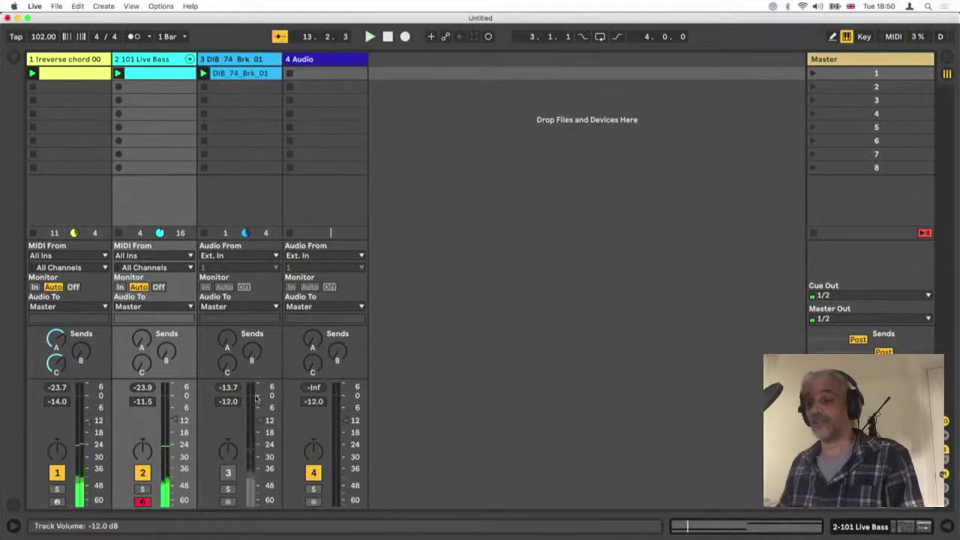
left_click(226, 474)
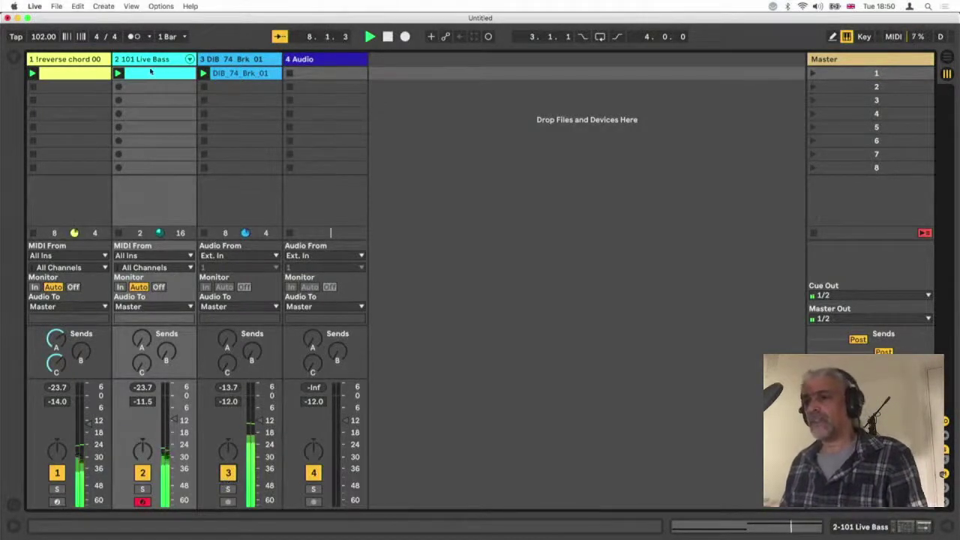
Insert a new MIDI track after 101 Live Bass, show the browser and stop playback
key("super+shift+t")
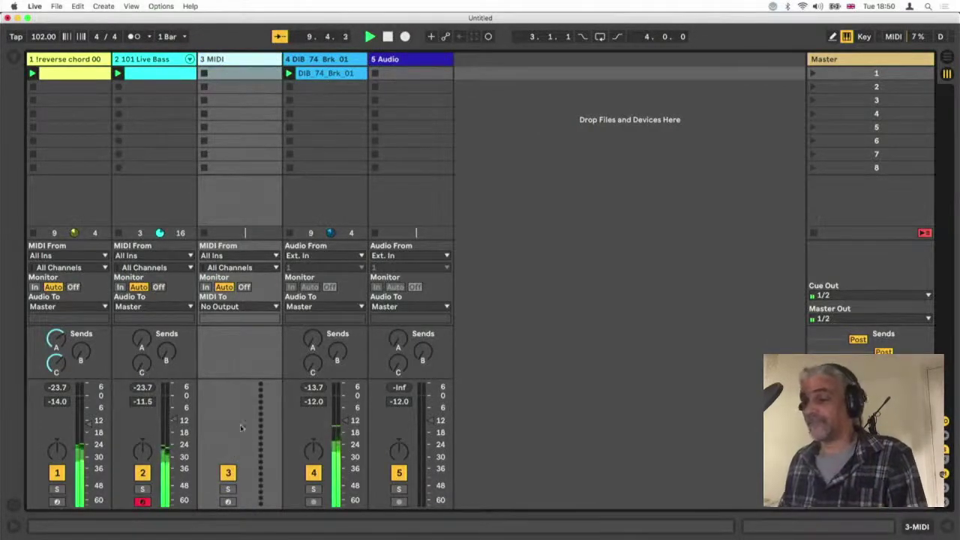
left_click(13, 56)
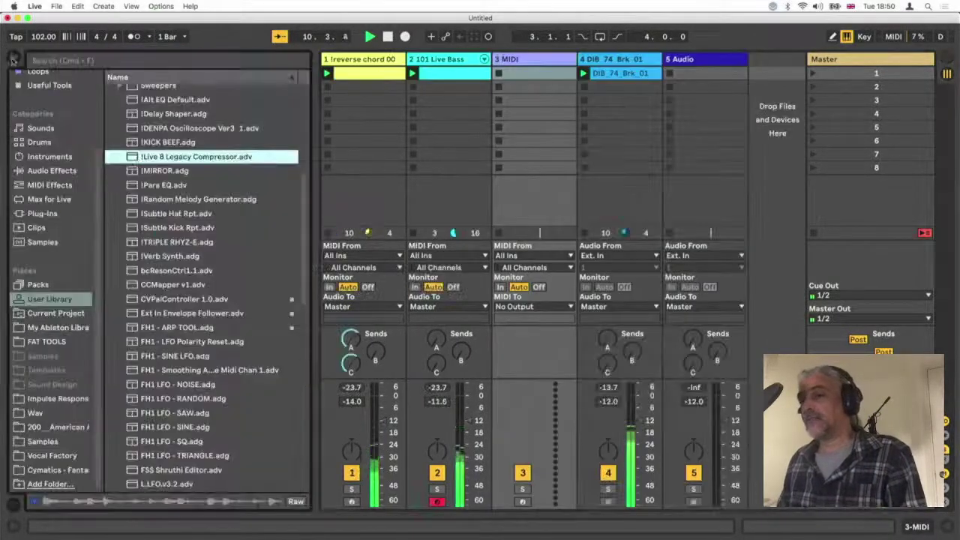
key("space")
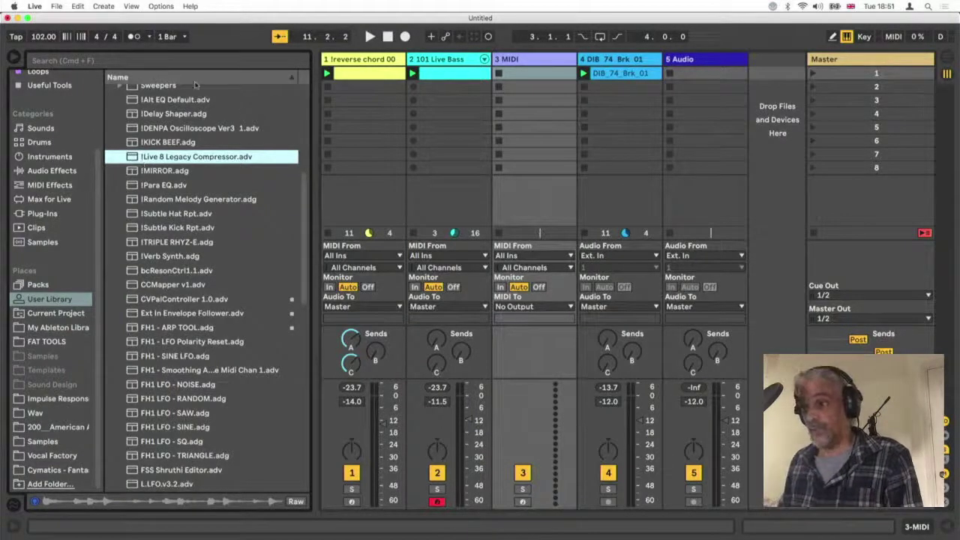
Reopen the 101 Live Bass clip and duplicate its loop to make it eight bars long
double_click(446, 73)
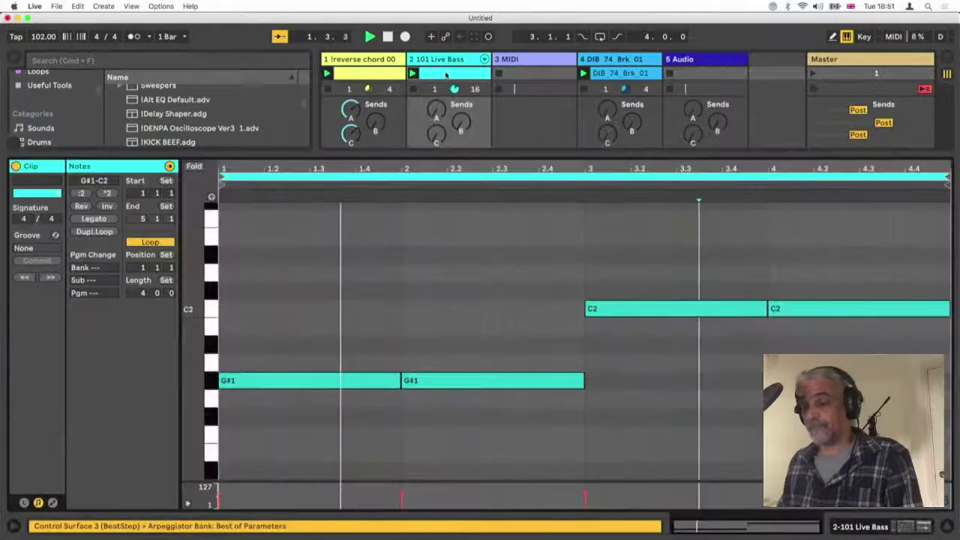
left_click(96, 232)
left_click(807, 338)
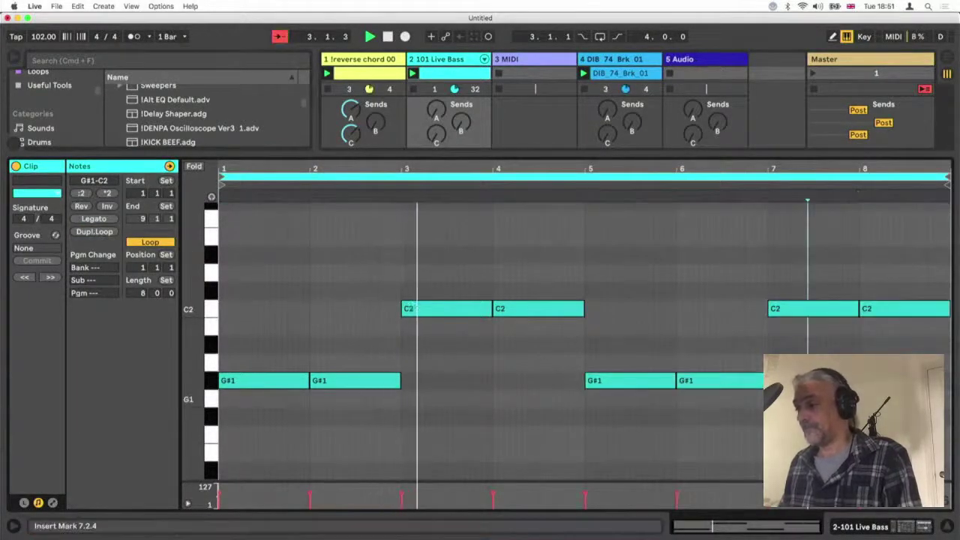
Raise the bass notes in bars 5 and 6 to A1 and return the bar 6 note to G#1
left_click_drag(623, 347, 754, 442)
key("Up")
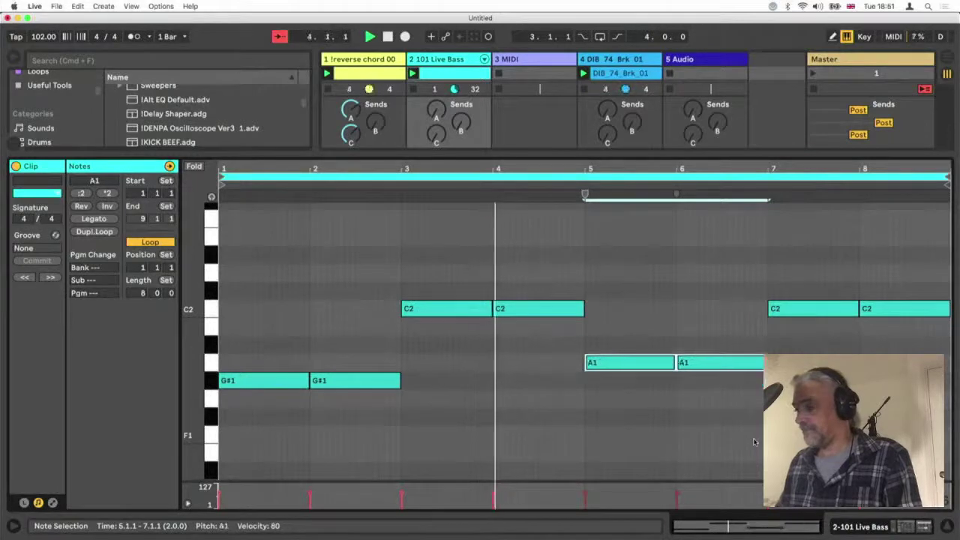
left_click(735, 341)
left_click(718, 365)
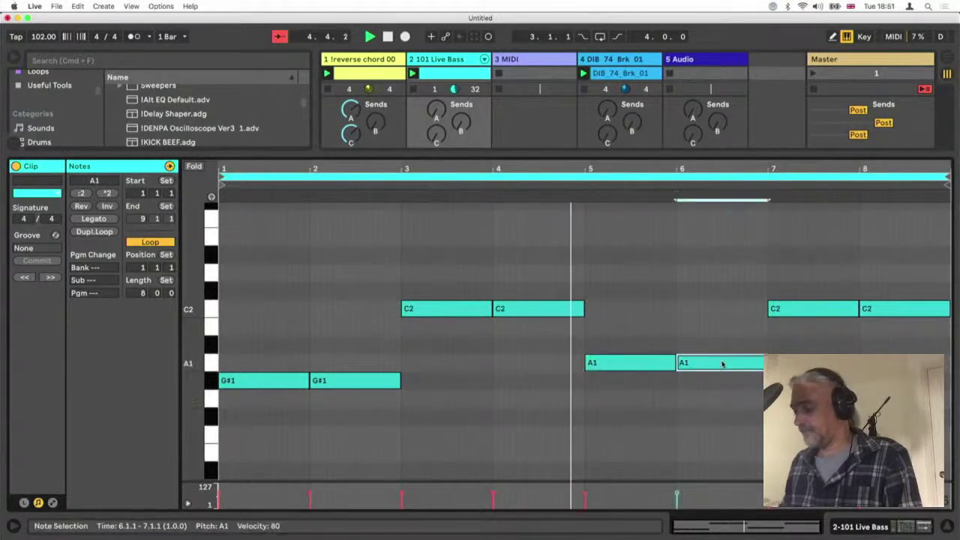
key("Down")
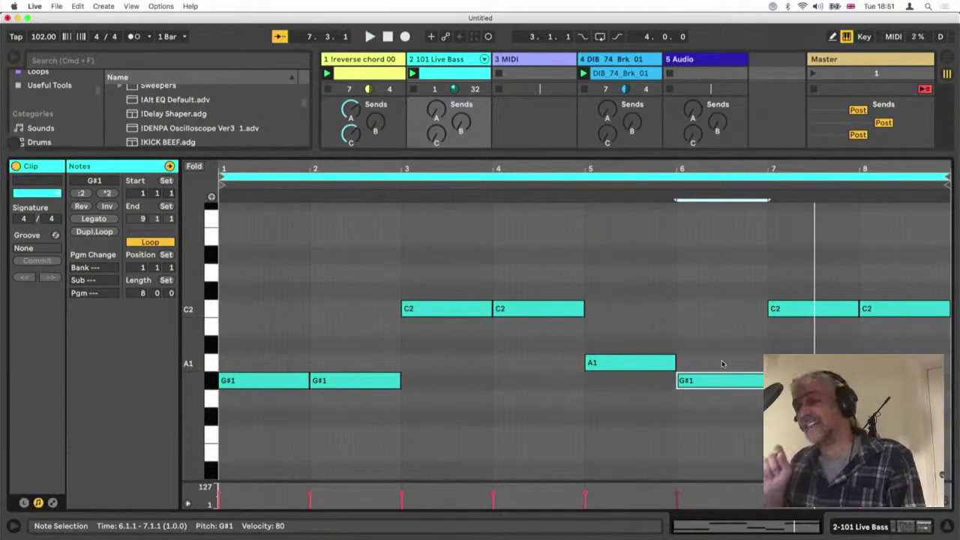
Move the bar 5 bass note to G#1 and the bar 6 note to A1, and restart playback
left_click_drag(613, 363, 612, 381)
left_click(705, 381)
key("Up")
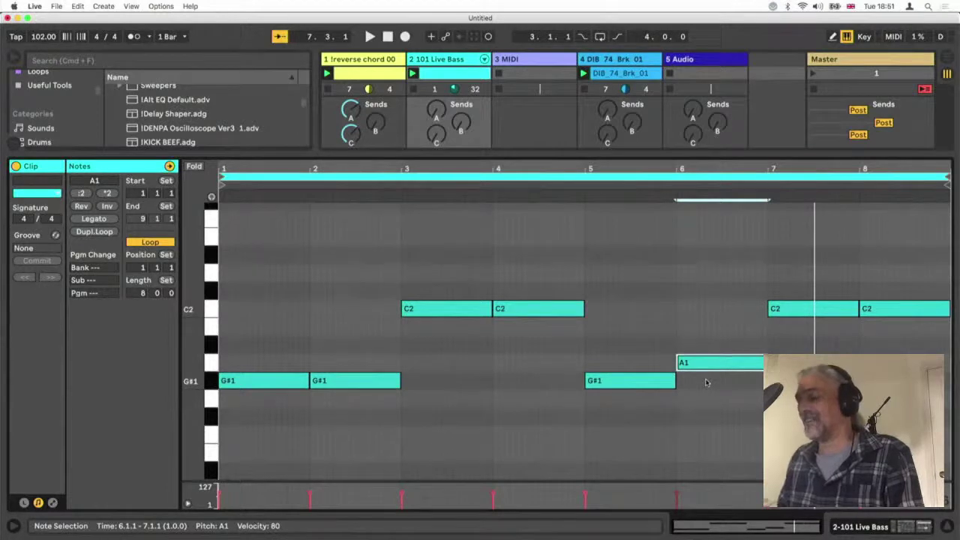
key("space")
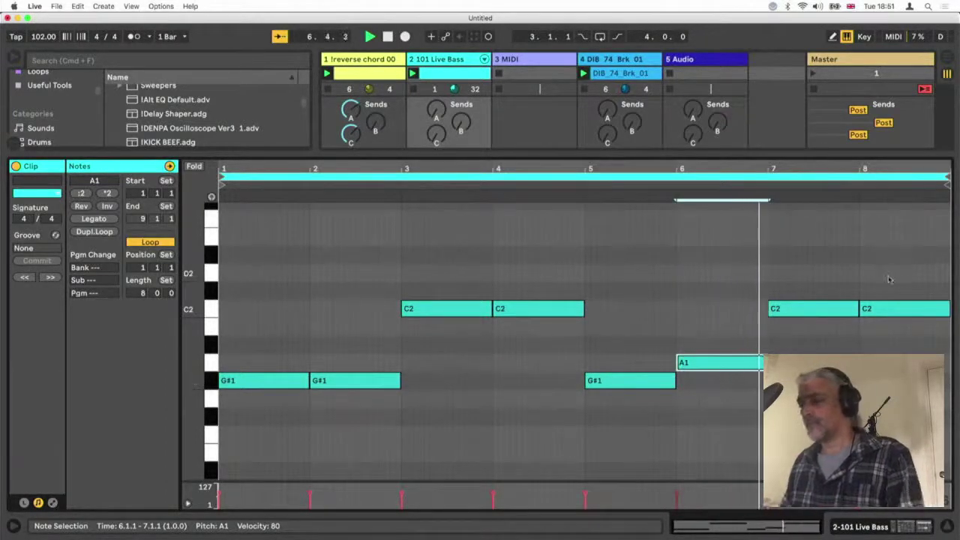
Lower the bass notes in bars 7 and 8 two semitones to A#1
left_click_drag(825, 285, 862, 311)
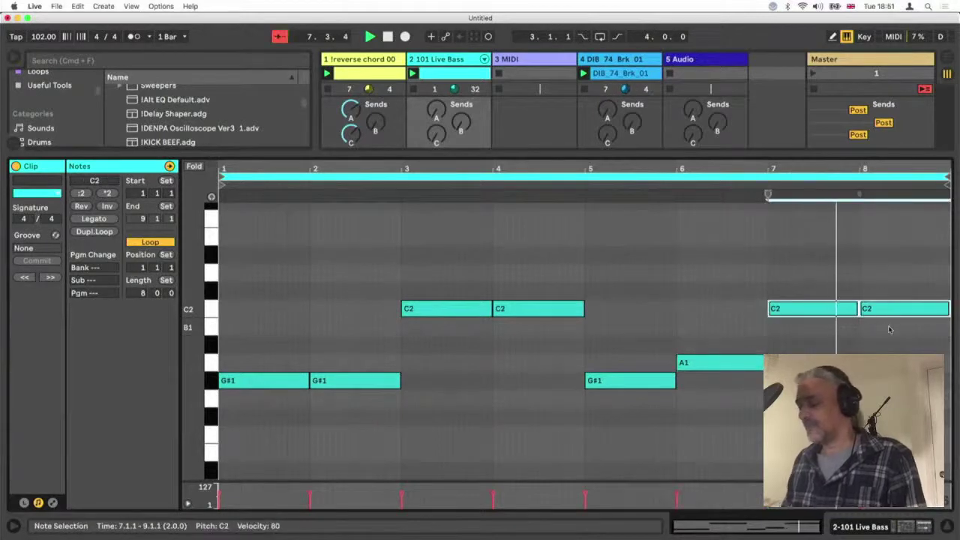
key("Down")
key("Down")
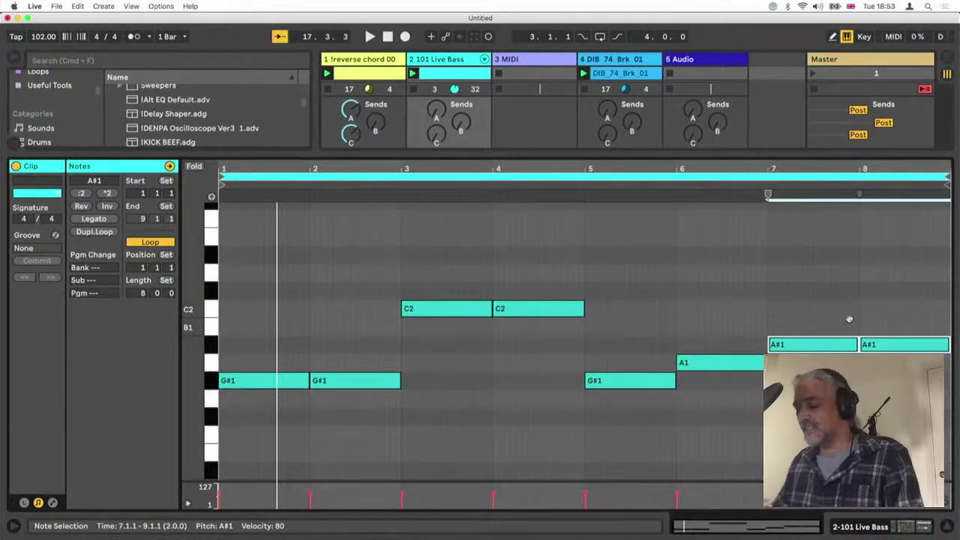
Return to the full mixer and arm the empty MIDI track for recording
key("super+alt+l")
left_click(534, 60)
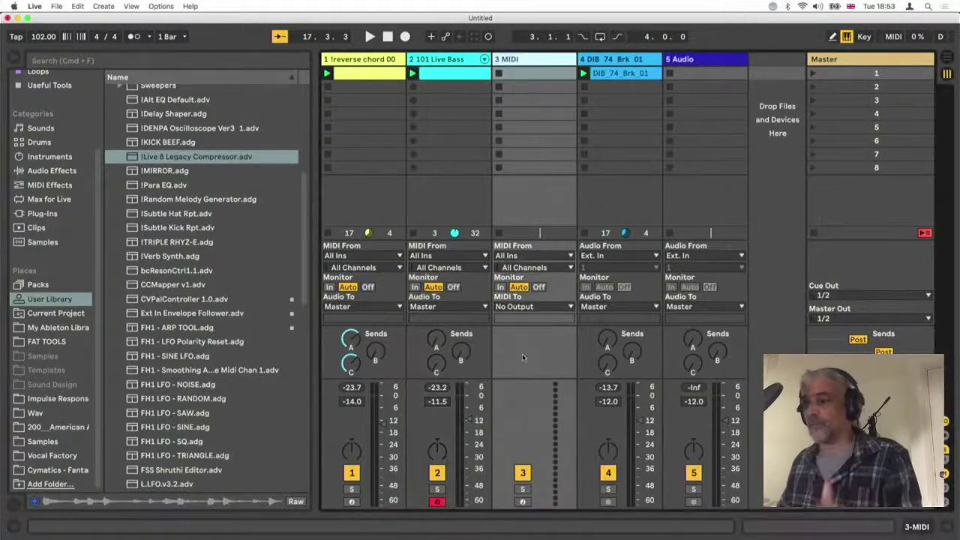
left_click(522, 503)
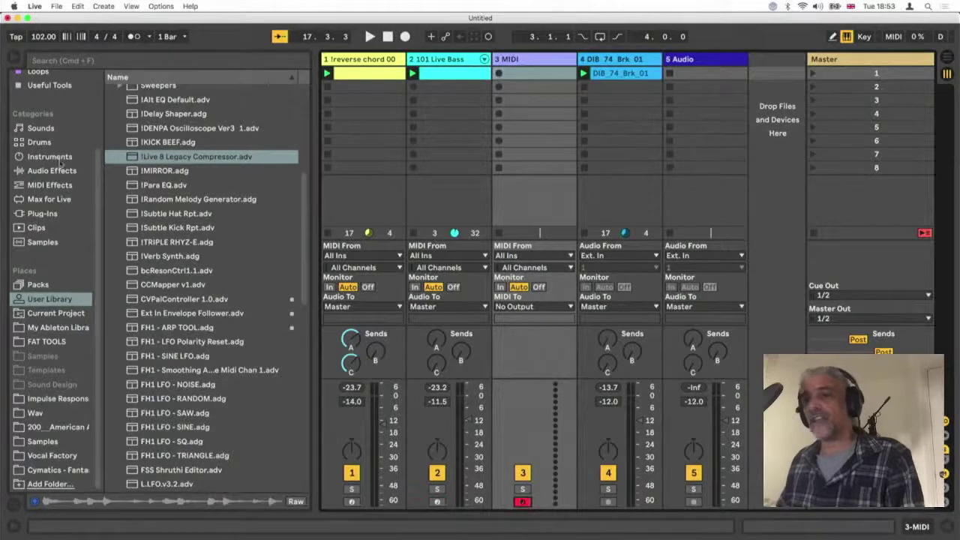
Browse the Sounds library, collapsing the Bass category and expanding Strings
left_click(32, 129)
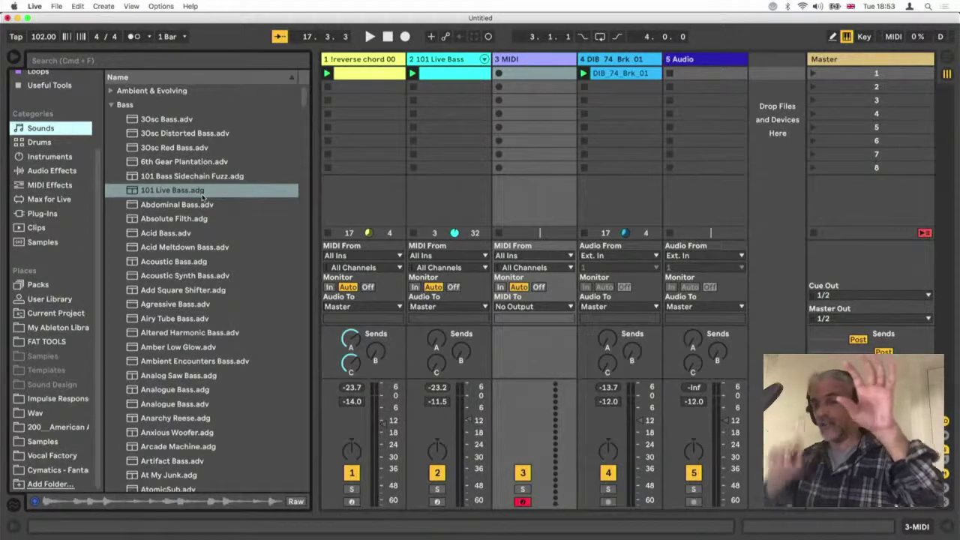
left_click(111, 105)
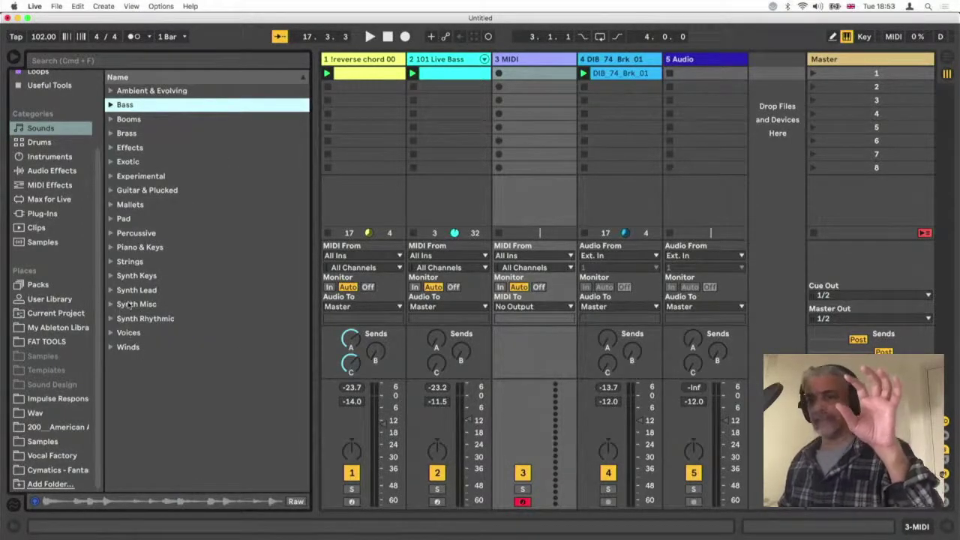
left_click(111, 262)
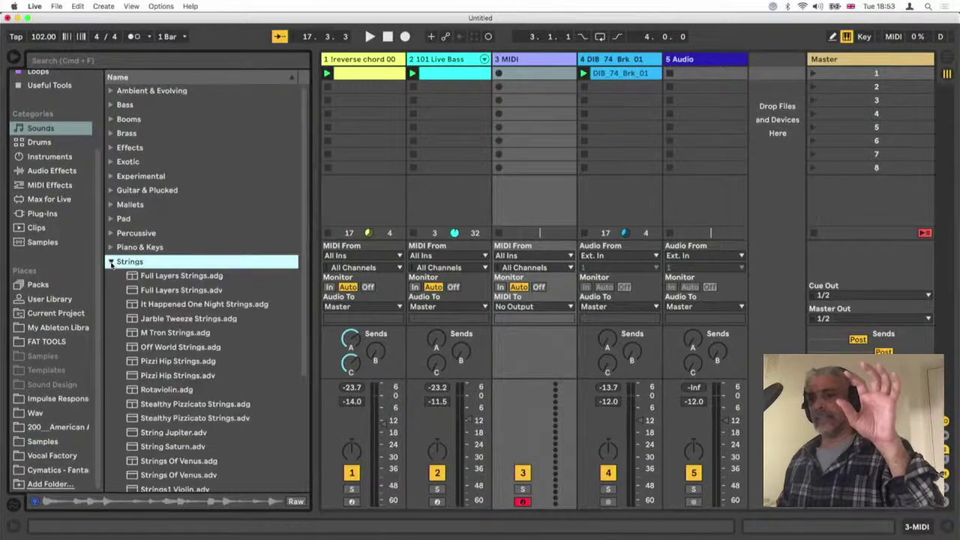
Audition the Strings presets from Full Layers Strings.adg down to Strings1 Violin.adv, and go back to Strings Of Venus.adv
left_click(152, 277)
left_click(159, 305)
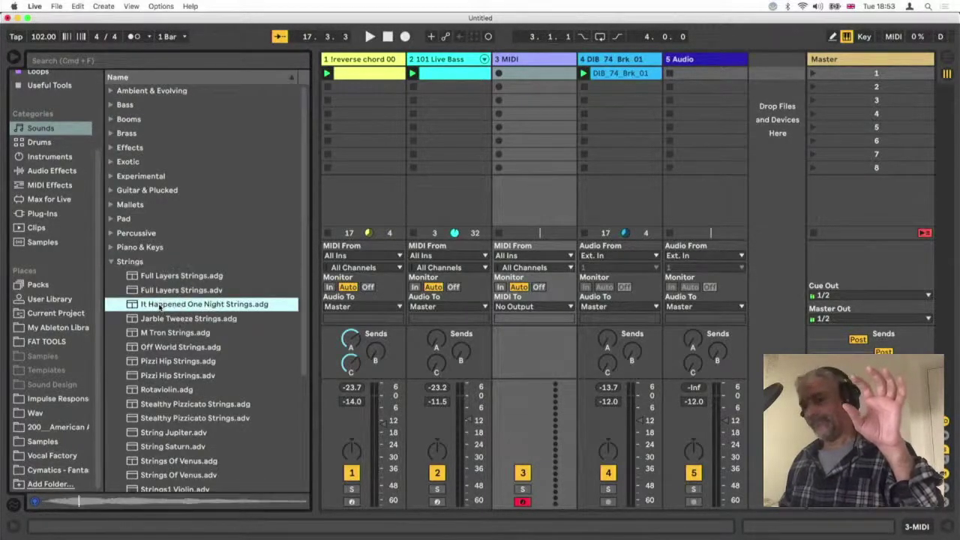
scroll(159, 305, "down", 3)
left_click(156, 241)
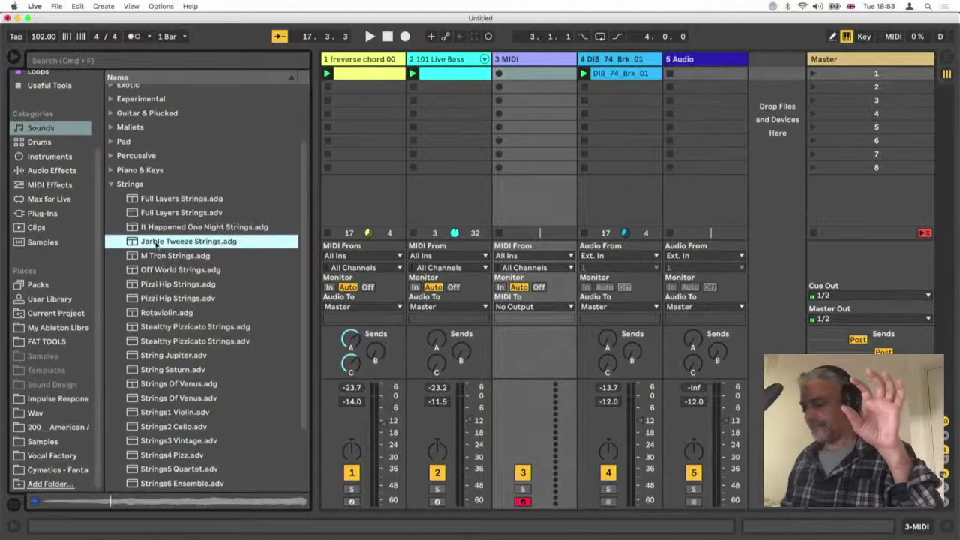
key("Down")
key("Down")
key("Down")
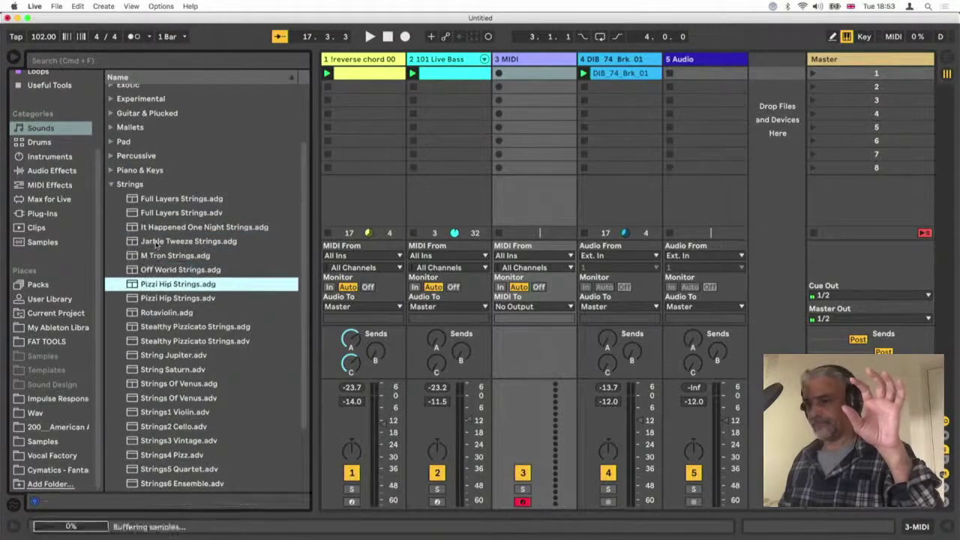
key("Down")
key("Down")
key("Down")
key("Down")
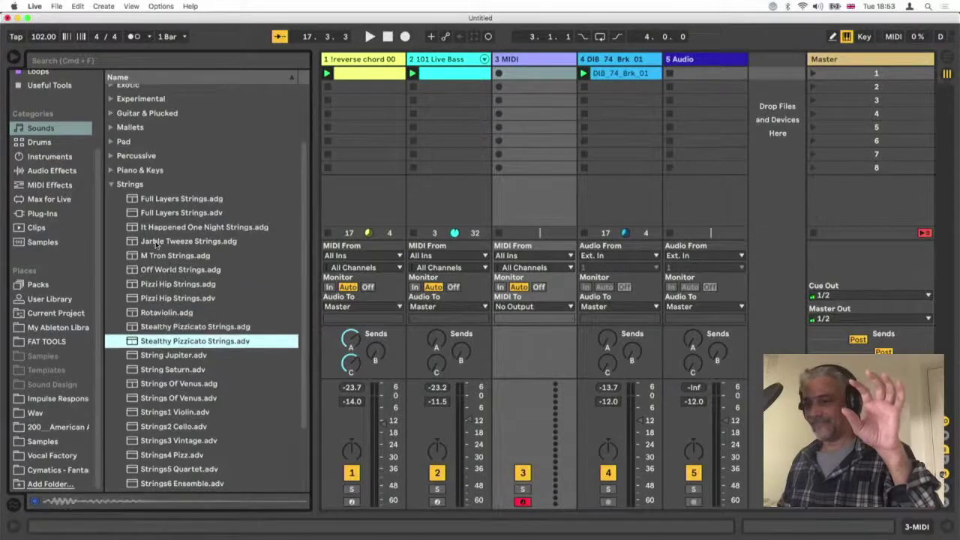
key("Down")
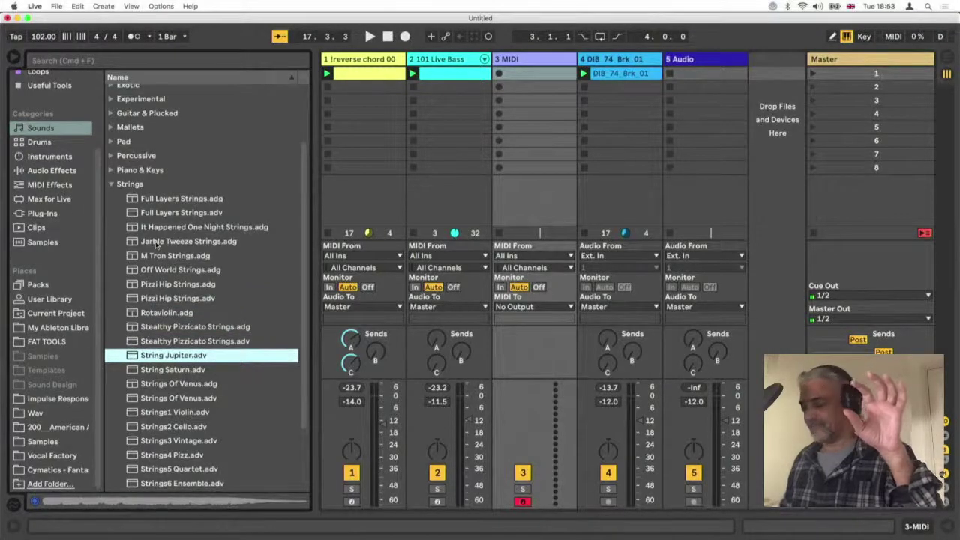
key("Down")
key("Down")
key("Down")
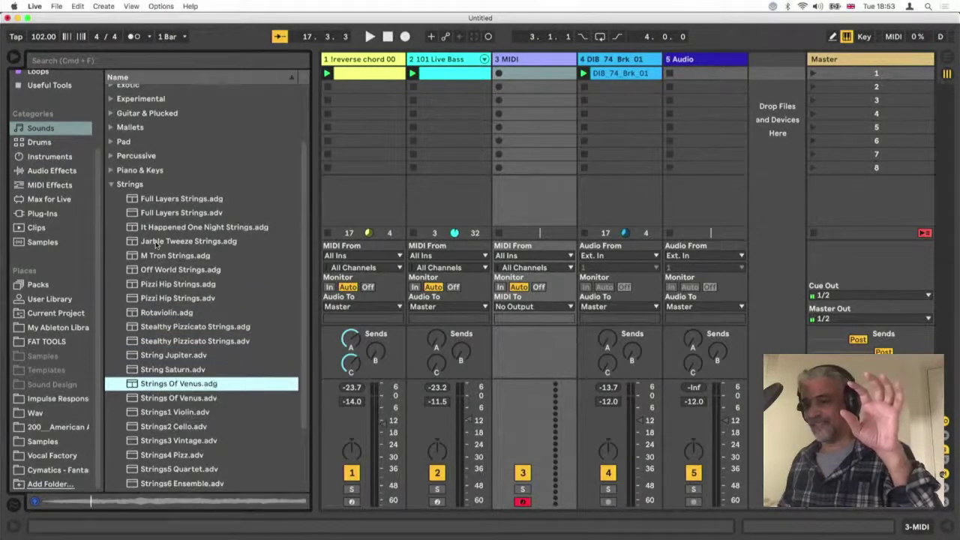
key("Down")
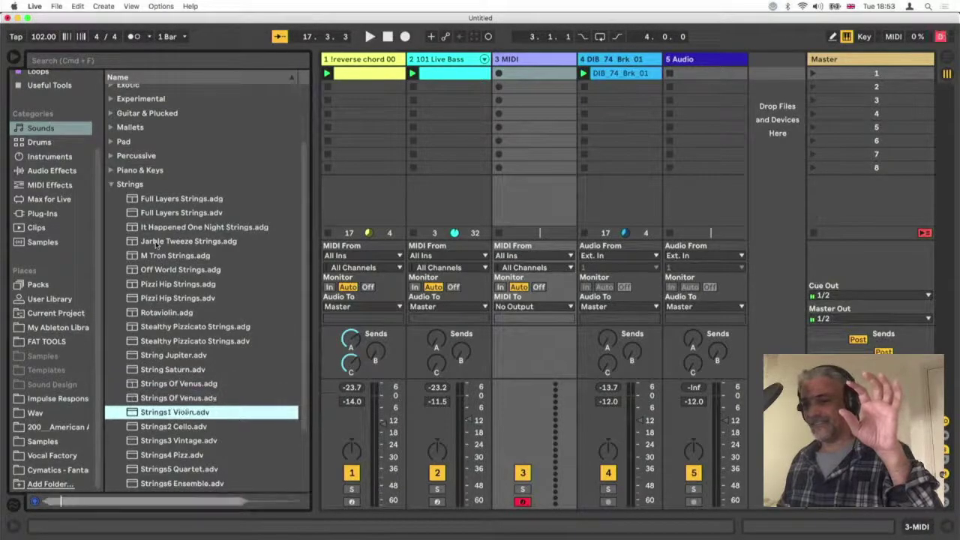
key("Up")
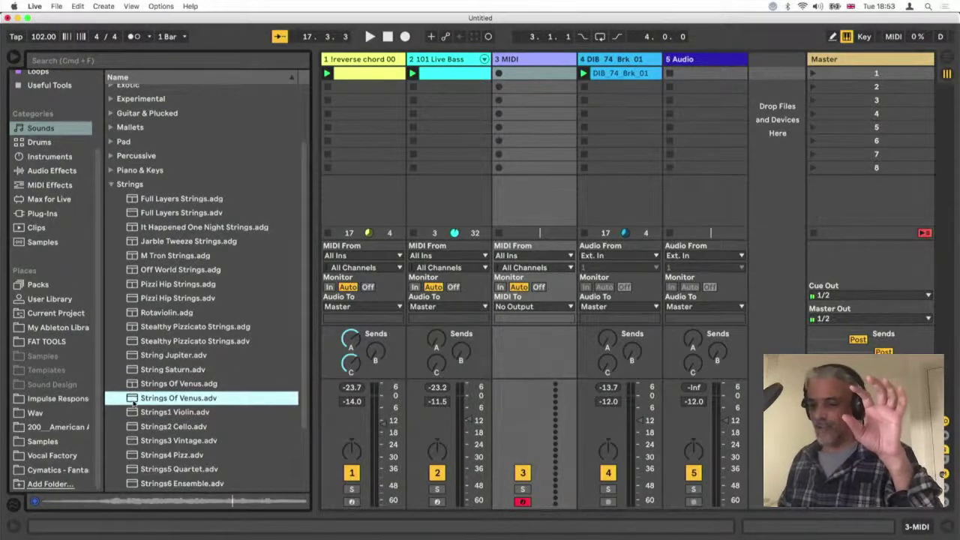
Try Strings Of Venus.adv on the armed MIDI track by playing a few notes, and remove the instrument
key("Return")
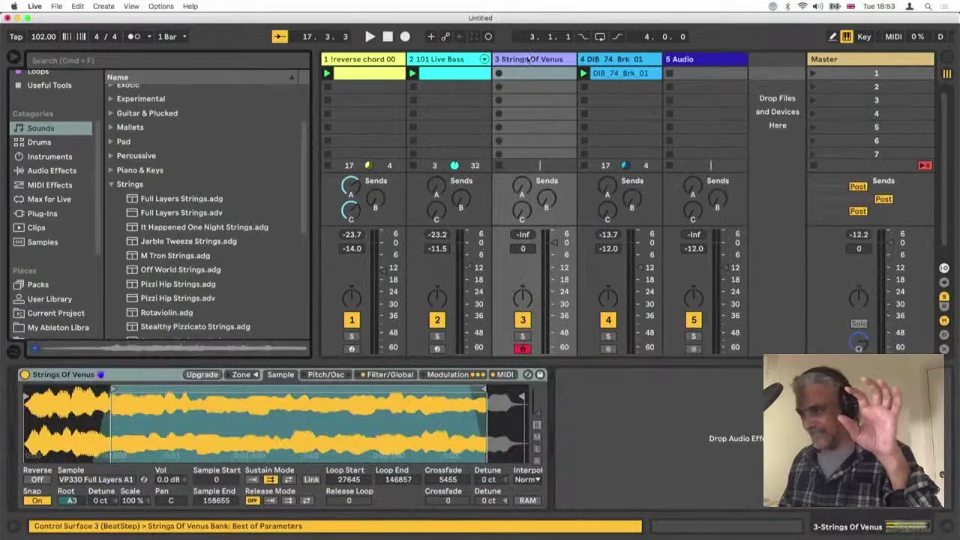
key("a")
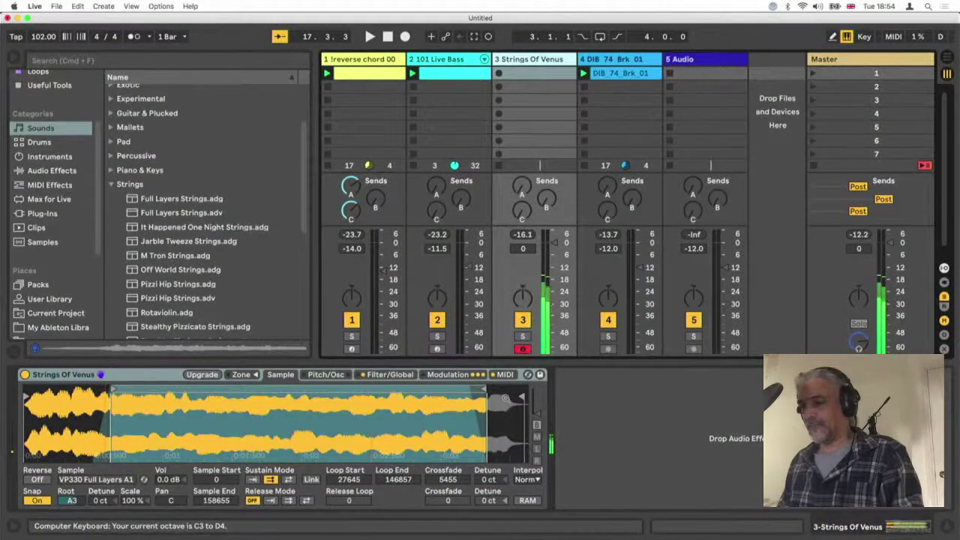
key("a")
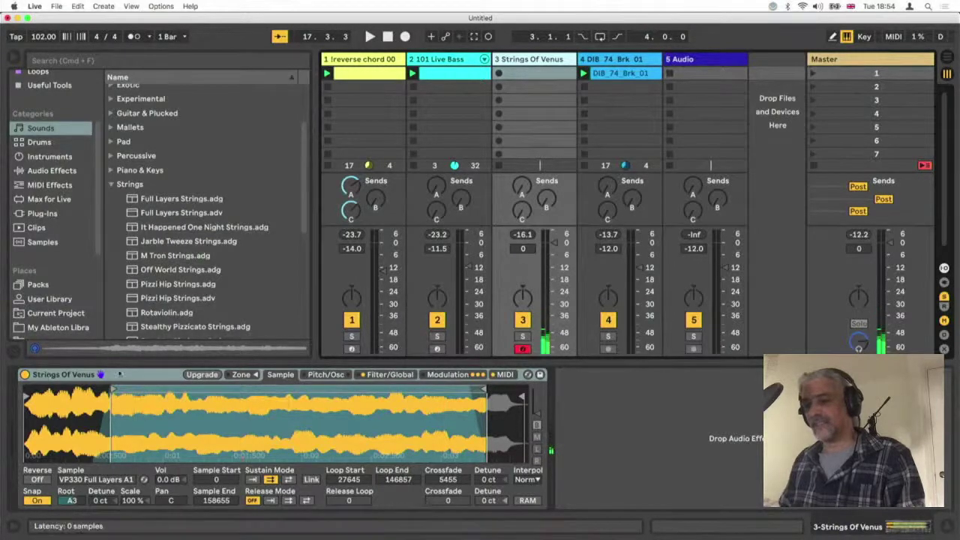
key("Delete")
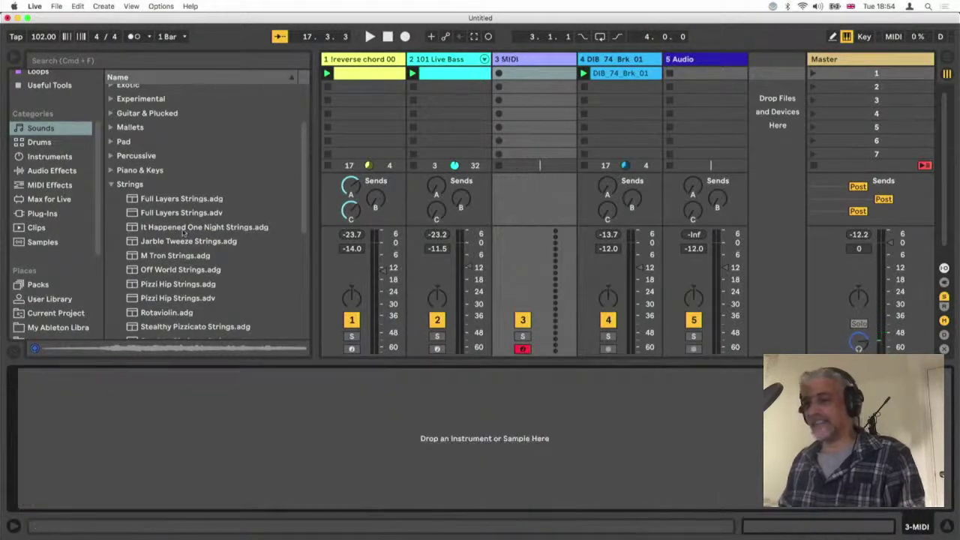
Audition the Strings presets from Strings1 Violin.adv down to Strings4 Pizz.adv
scroll(183, 233, "down", 5)
left_click(161, 181)
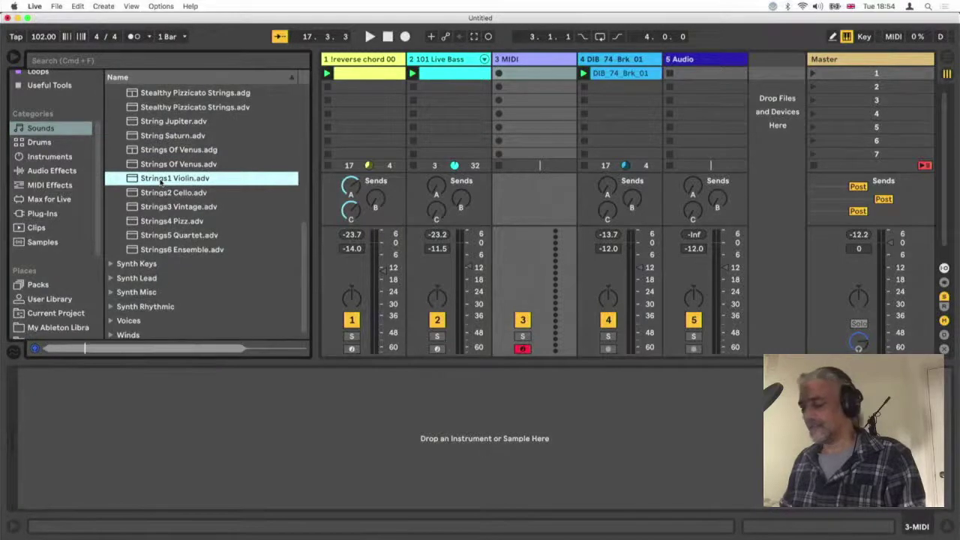
key("Down")
key("Down")
key("Down")
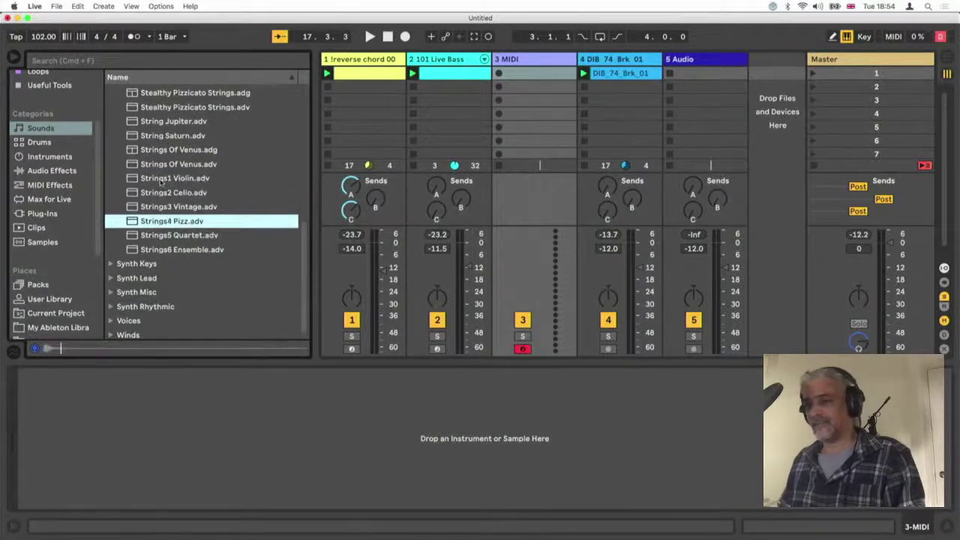
Search the Sounds library for "solina" and clear the search
left_click(111, 63)
type("sc")
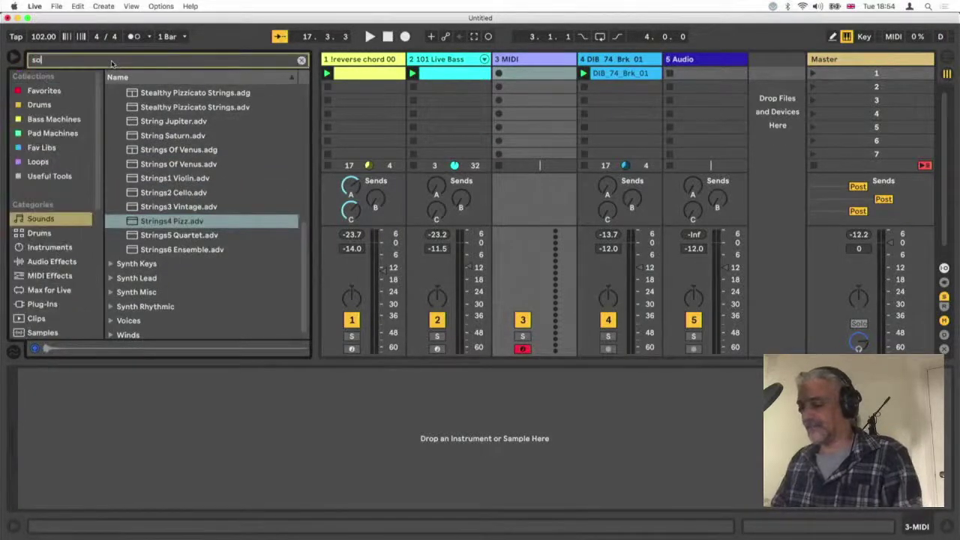
type("lina")
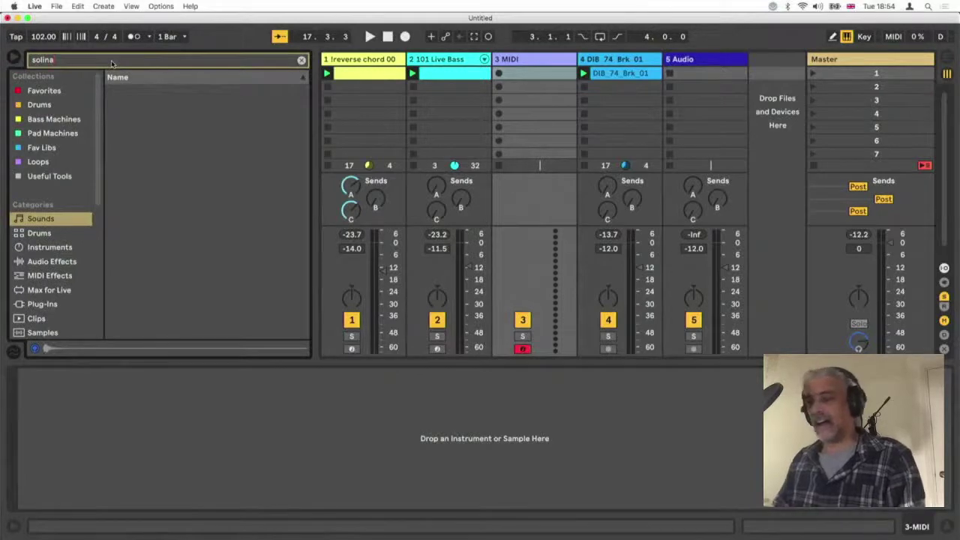
key("BackSpace")
key("BackSpace")
key("BackSpace")
key("BackSpace")
key("BackSpace")
key("BackSpace")
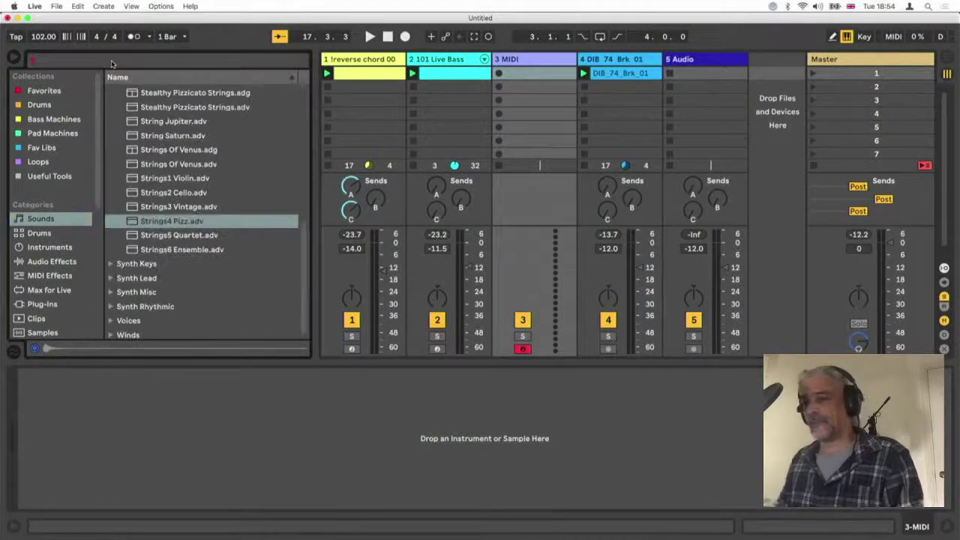
Load the Synth Lead preset A Thick Wave.adv onto the MIDI track and lower the track volume to -11.8 dB
left_click(110, 278)
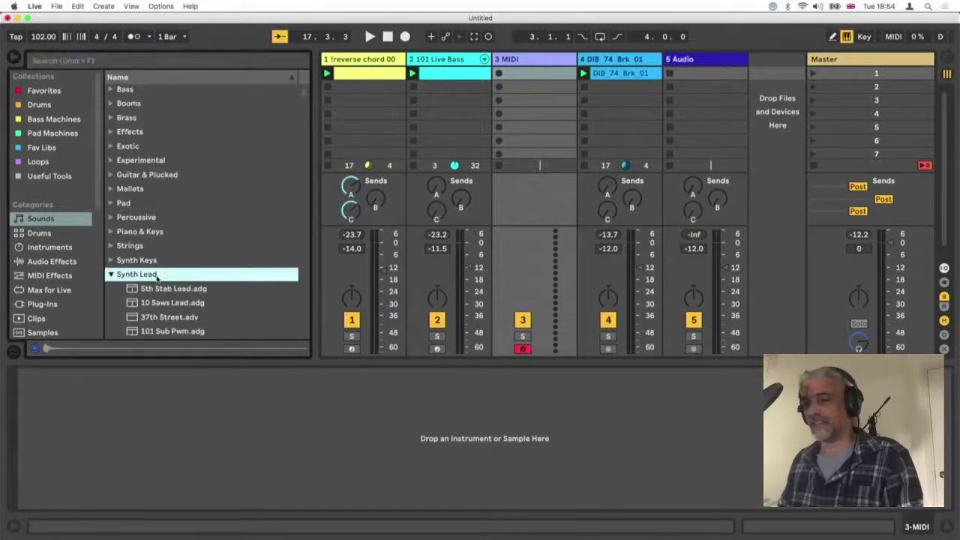
left_click(148, 203)
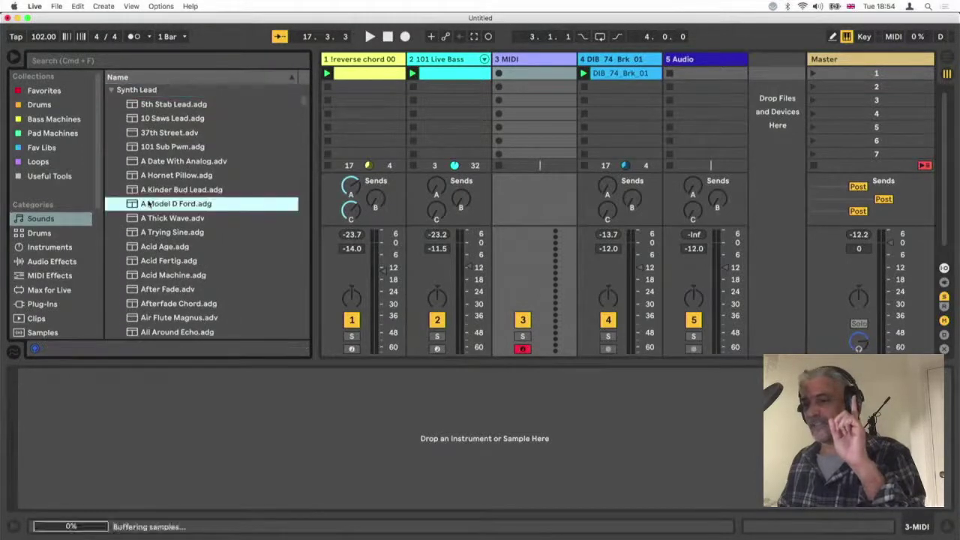
left_click(153, 177)
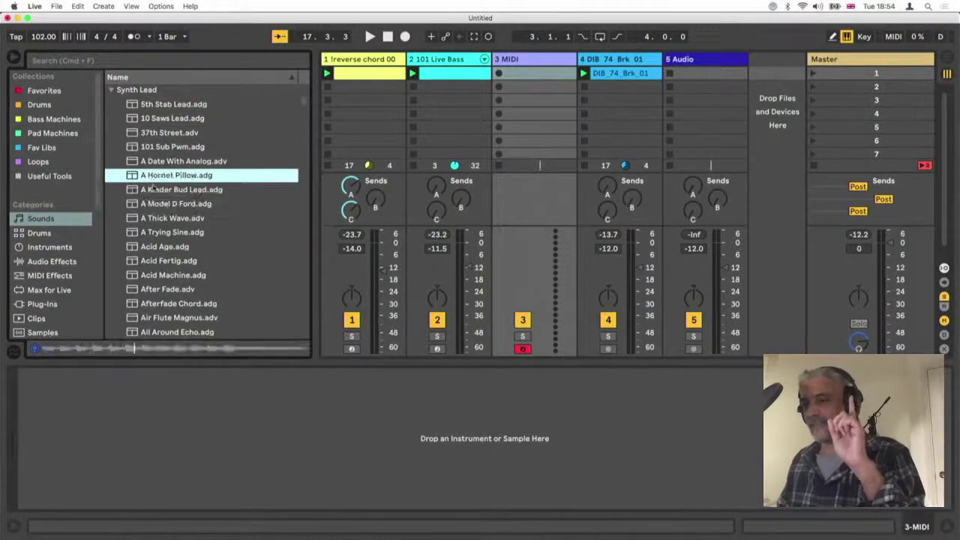
left_click(154, 219)
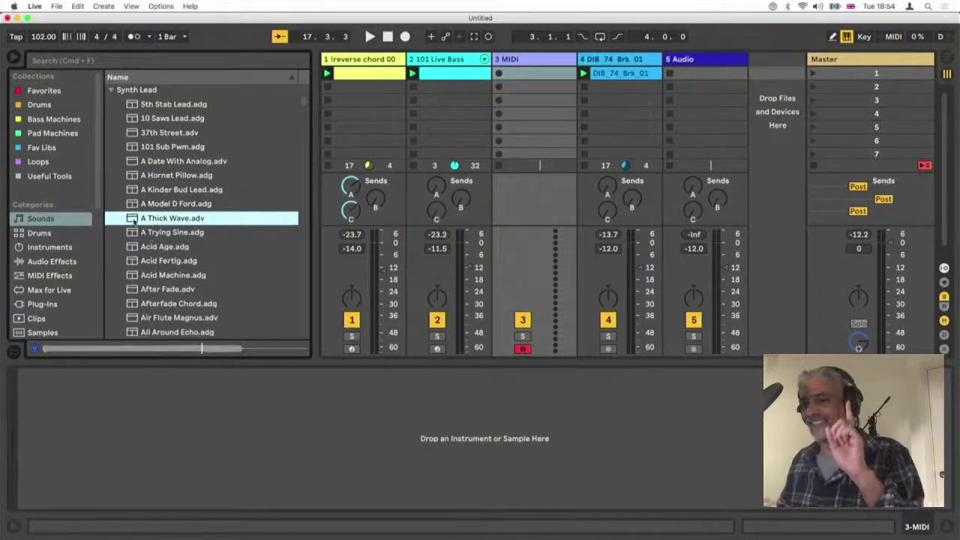
key("Return")
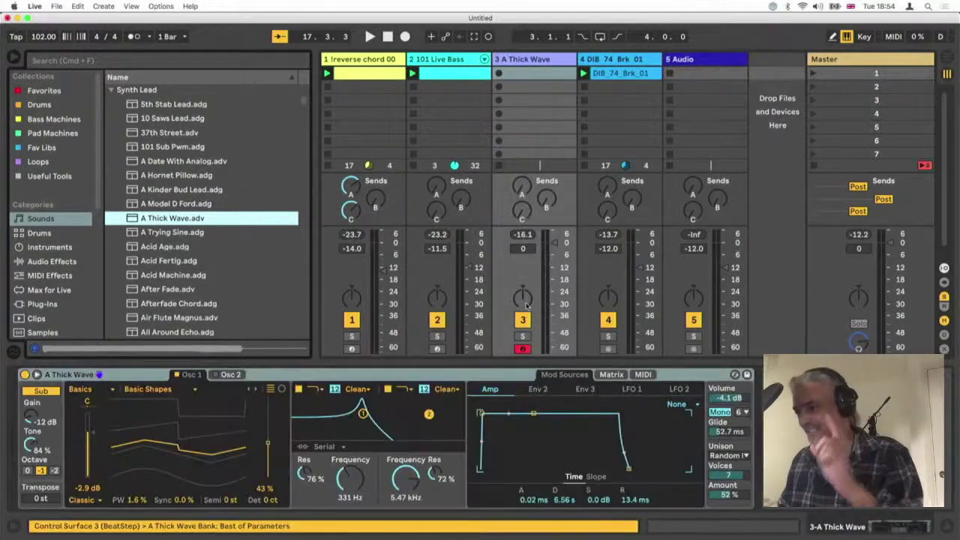
left_click_drag(550, 254, 549, 278)
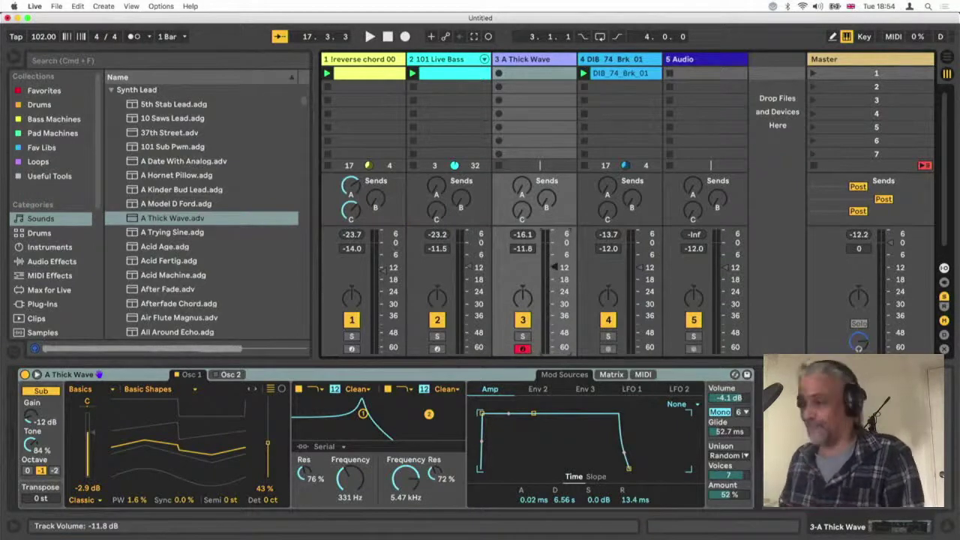
Create a one-bar MIDI clip in the first slot of the A Thick Wave track with a C5 note filling the bar
double_click(530, 74)
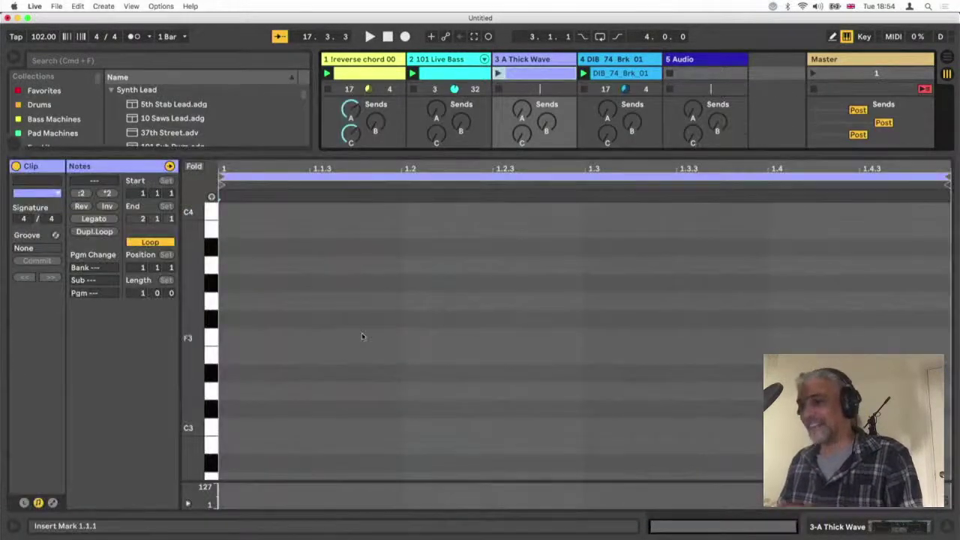
scroll(236, 246, "up", 5)
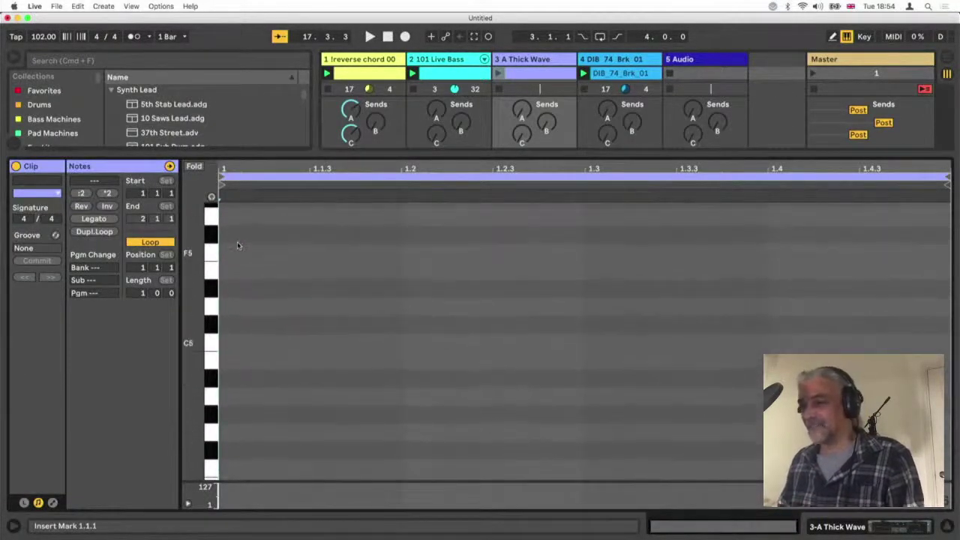
double_click(228, 343)
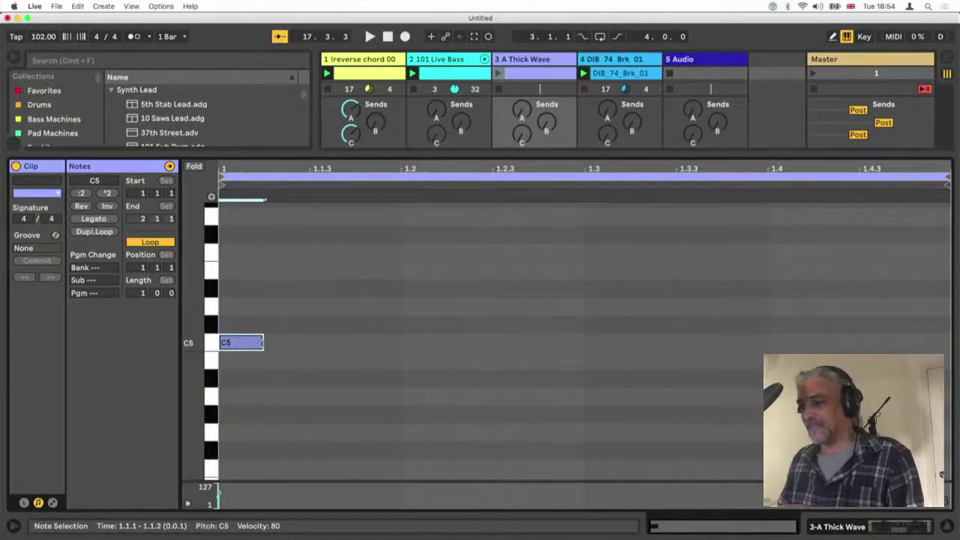
left_click_drag(262, 343, 932, 335)
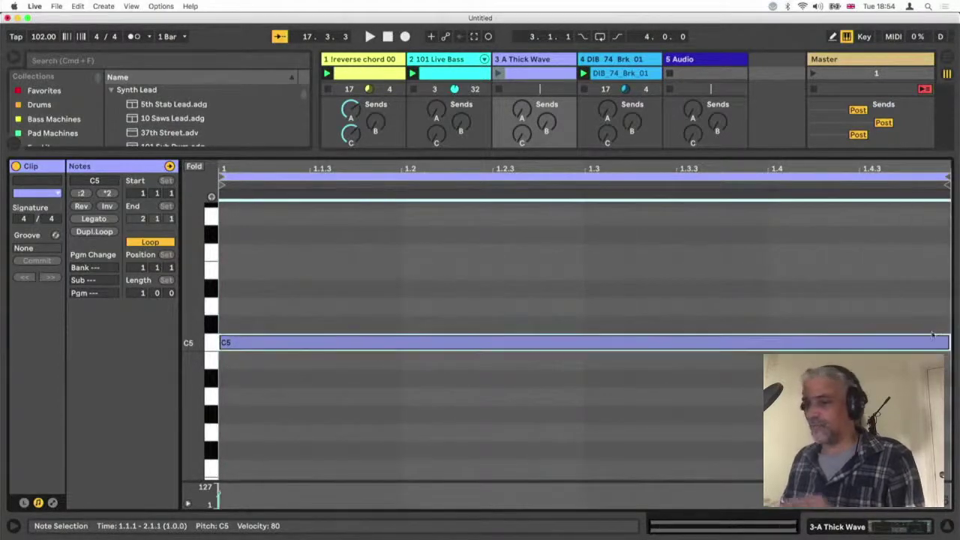
Solo the A Thick Wave track, launch its clip and lower the track volume to -15.8 dB
key("super+alt+l")
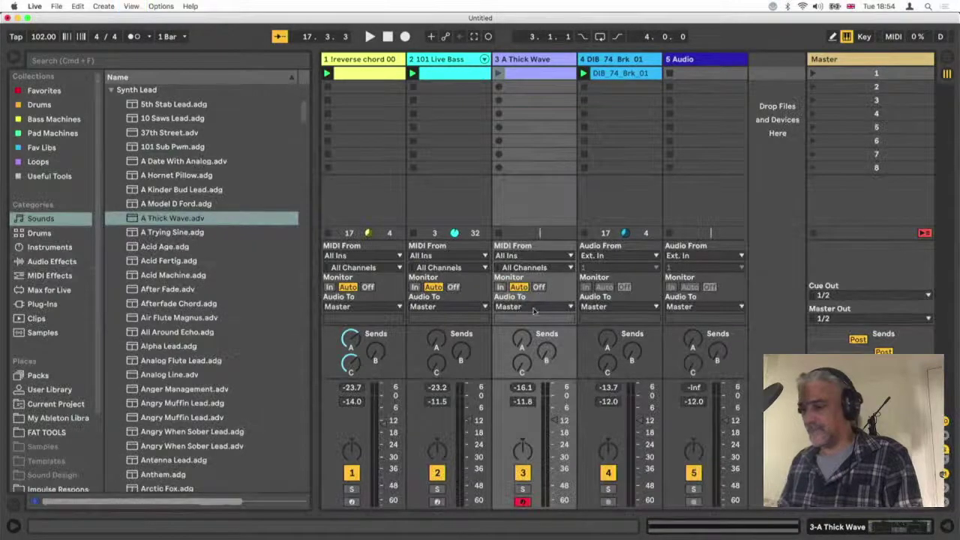
left_click(523, 489)
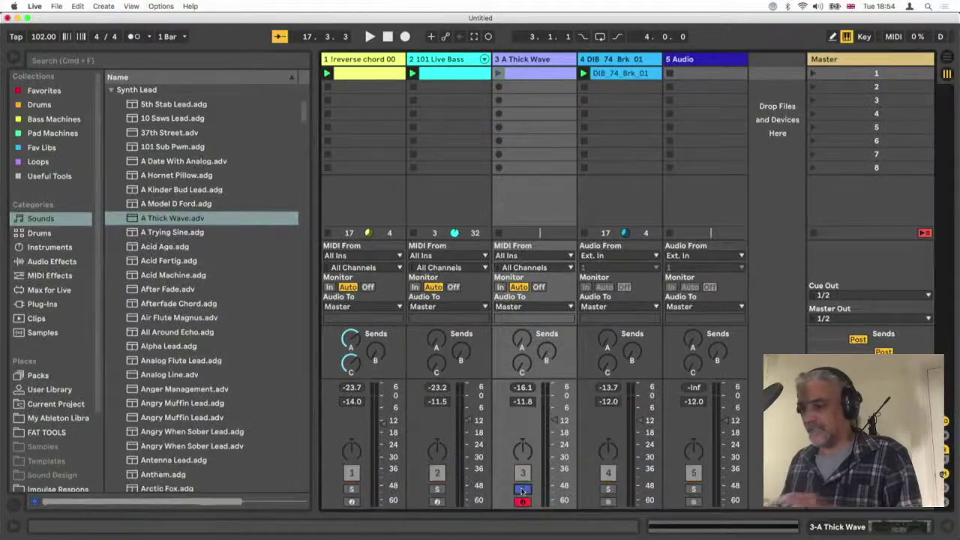
left_click(498, 73)
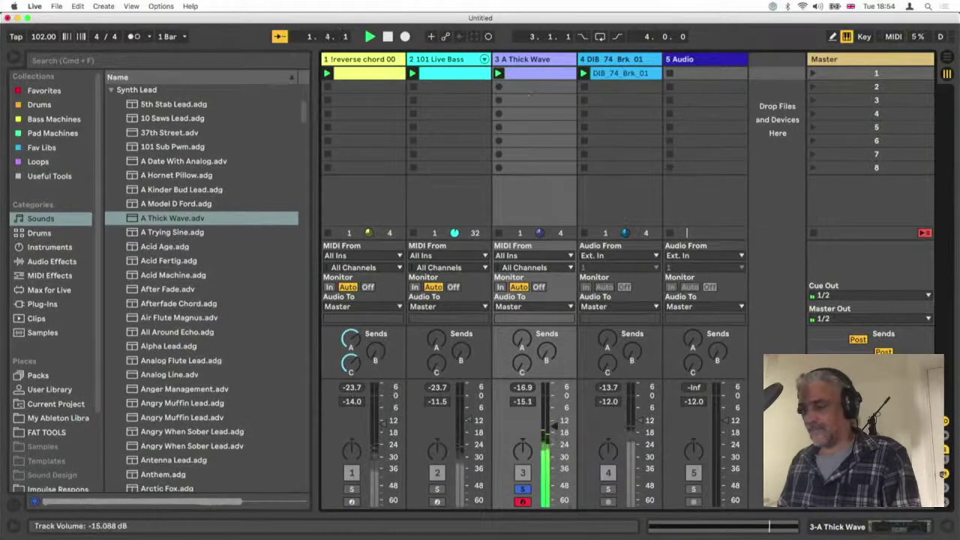
left_click_drag(553, 425, 554, 429)
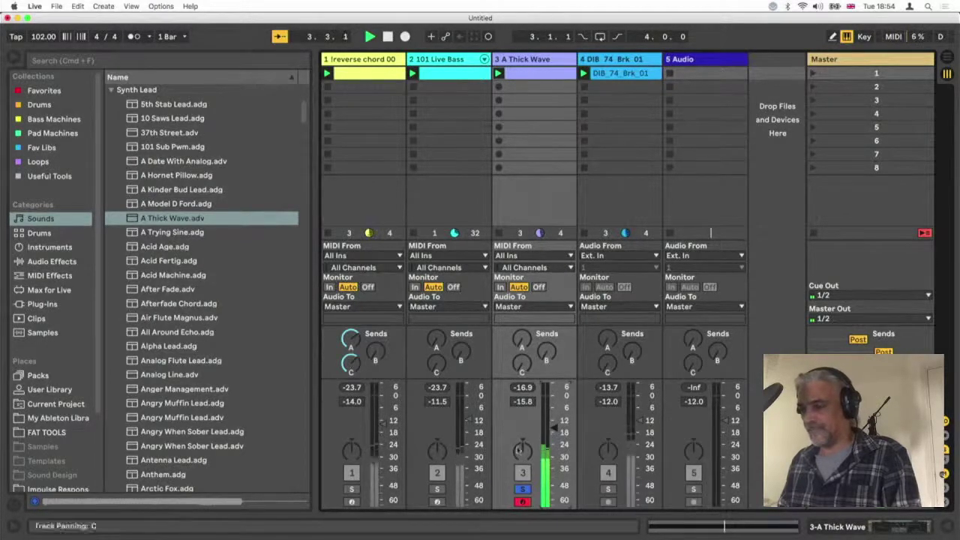
Play A Thick Wave soloed with the reverse chord track, and raise its C5 note an octave to C6
left_click(522, 489)
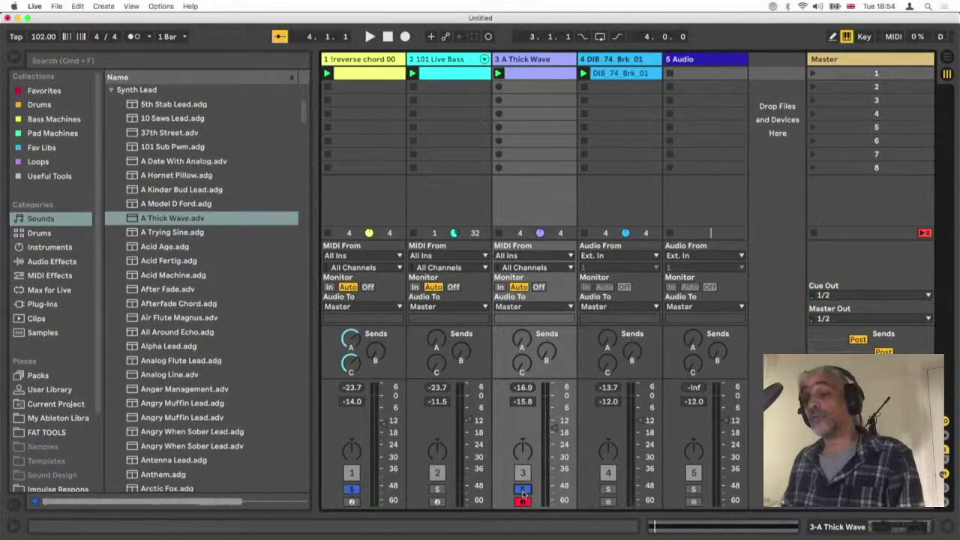
key("space")
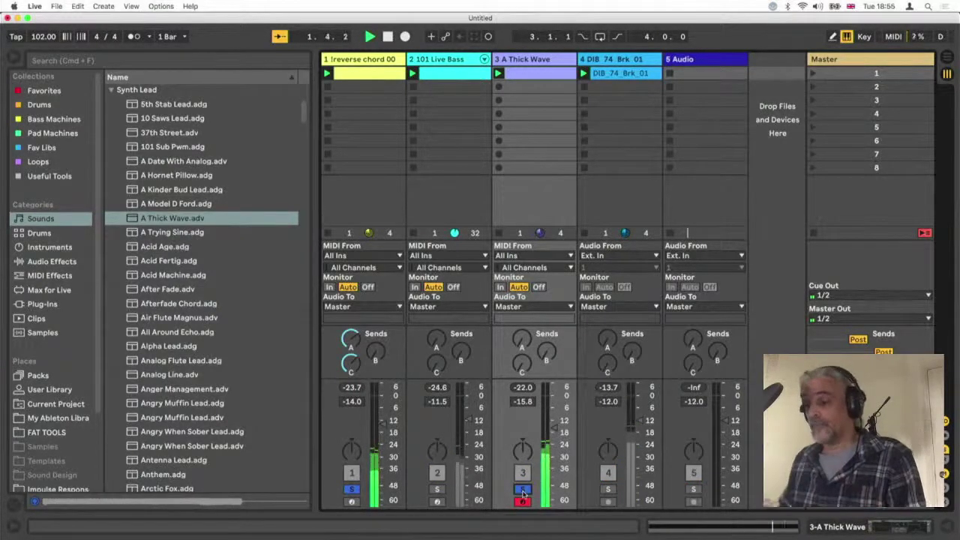
double_click(534, 72)
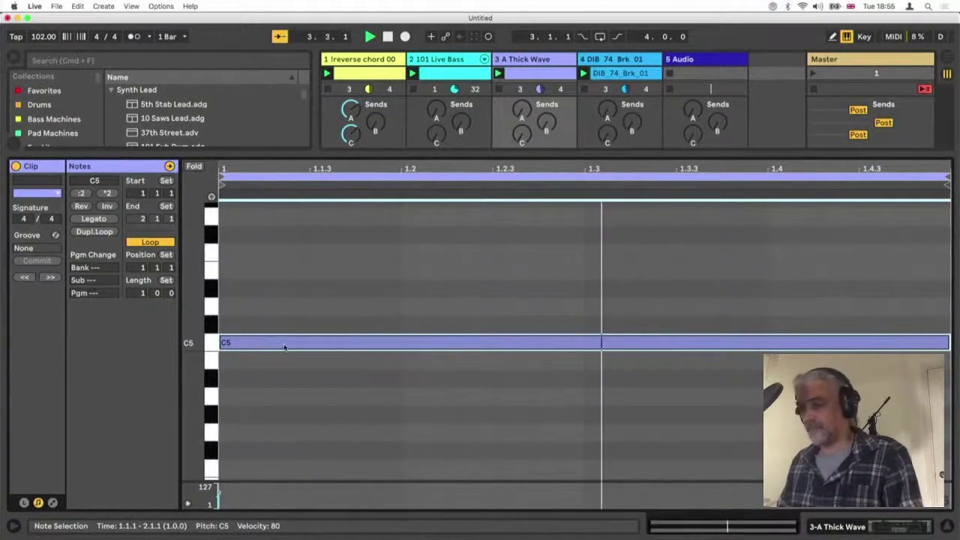
scroll(284, 346, "down", 3)
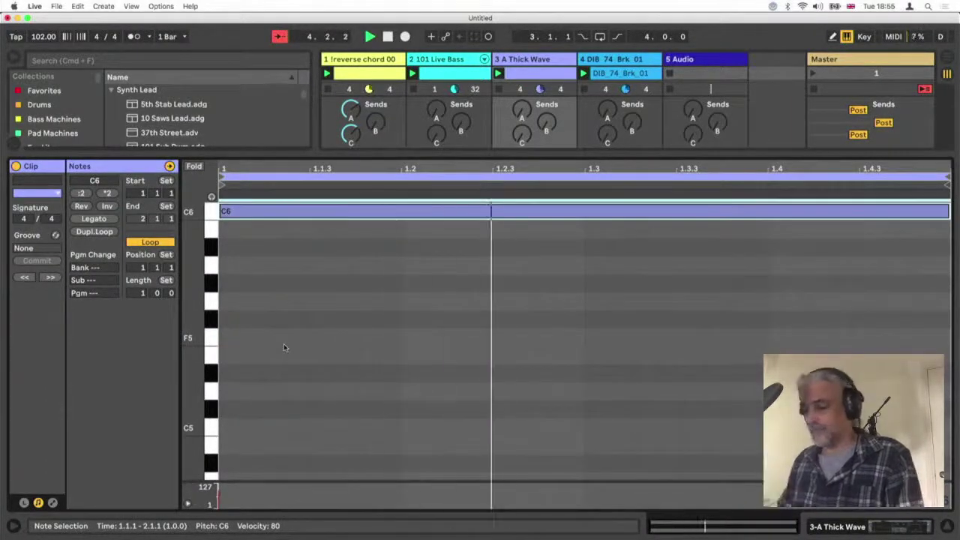
Solo the 101 Live Bass track alongside A Thick Wave and set the A Thick Wave volume to -17.3 dB
key("super+alt+l")
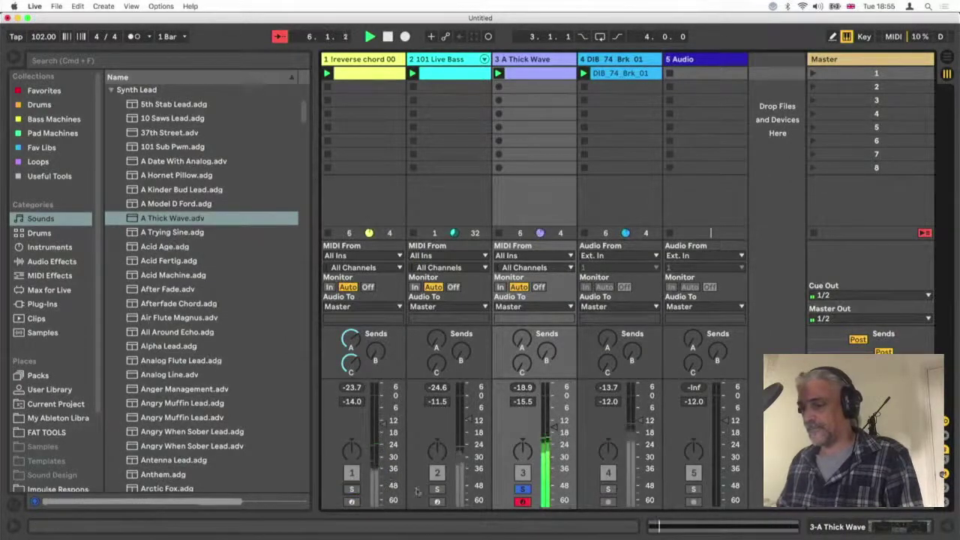
left_click(436, 490)
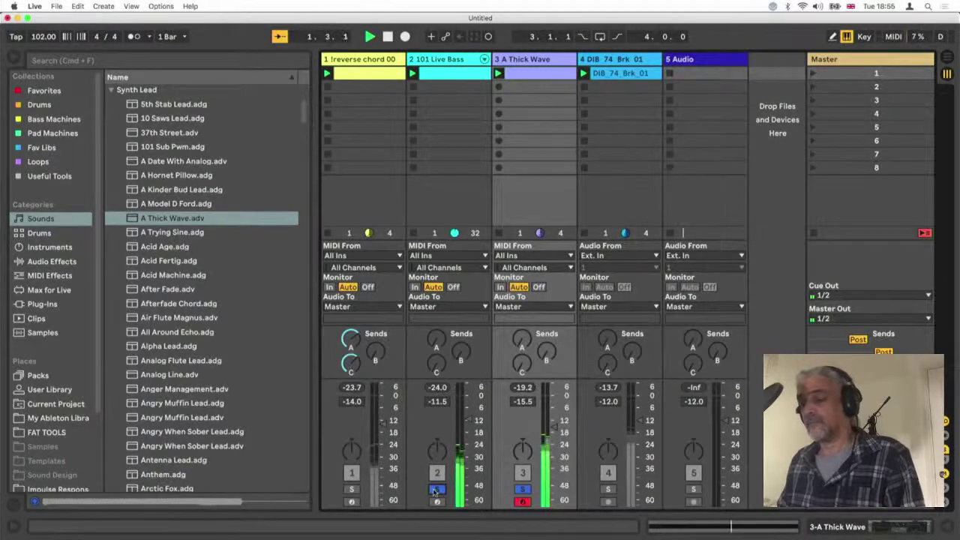
left_click(553, 432)
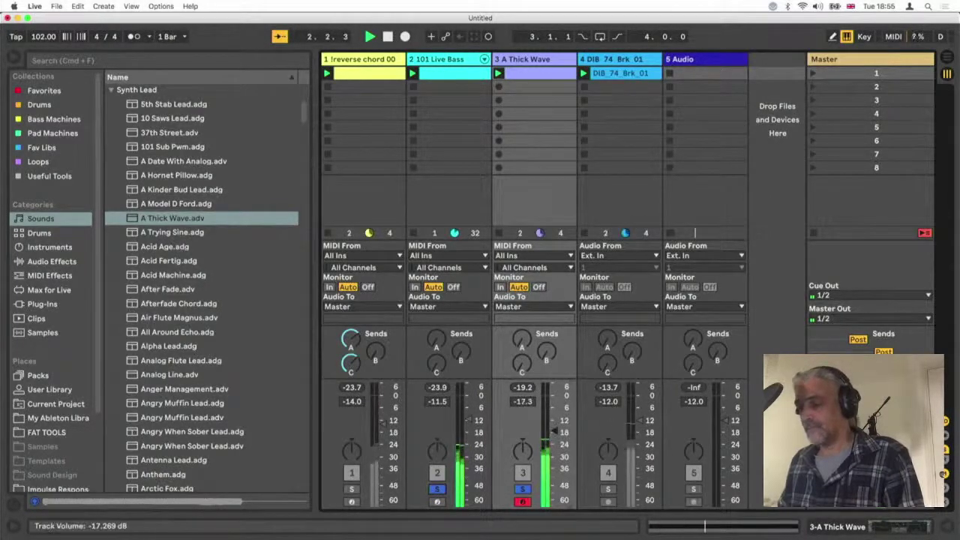
Set both filter frequencies of the A Thick Wave synth to 1.72 kHz and the second filter's resonance to 42%
key("super+alt+l")
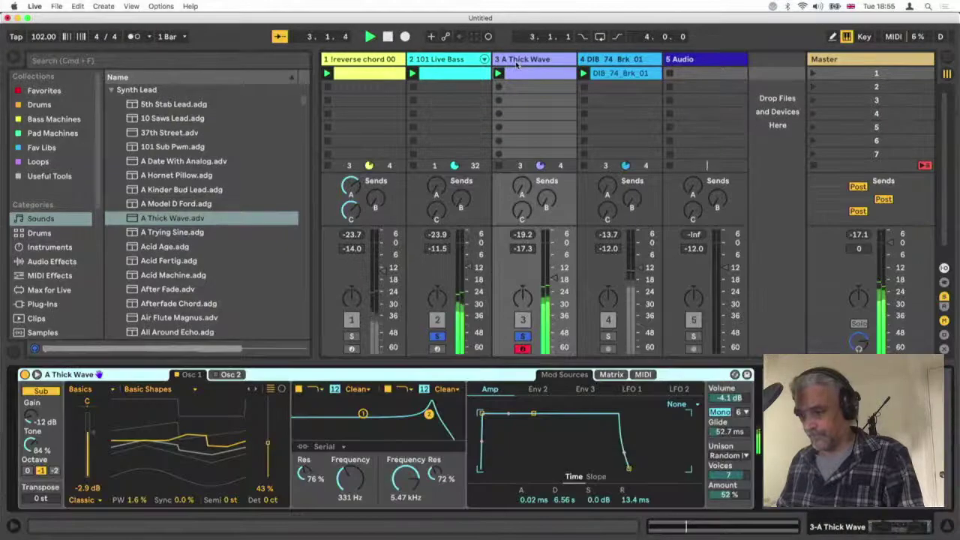
mouse_move(358, 471)
left_mouse_down()
mouse_move(359, 499)
mouse_move(359, 471)
left_mouse_up()
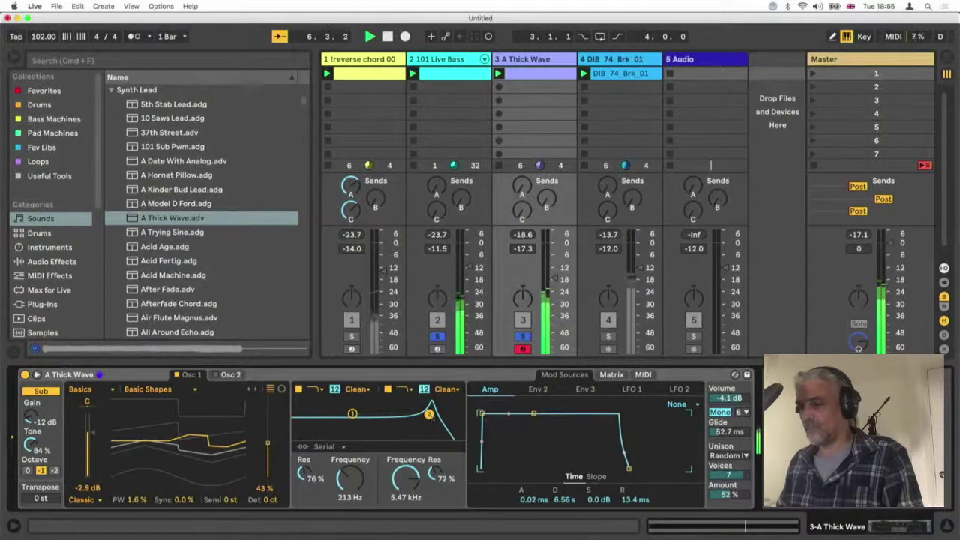
left_click_drag(429, 414, 384, 413)
left_click_drag(400, 484, 400, 474)
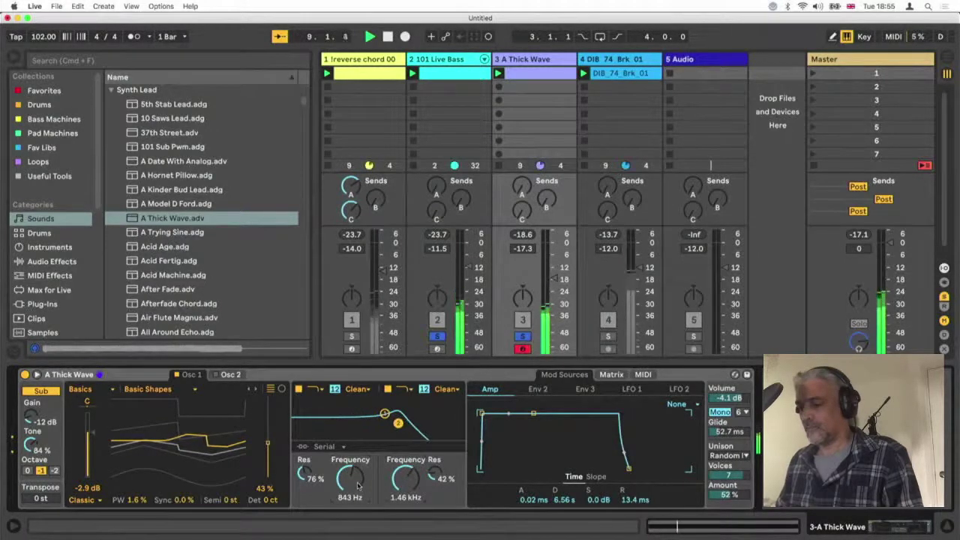
left_click_drag(384, 413, 393, 413)
left_click_drag(401, 485, 402, 476)
left_click_drag(395, 414, 402, 413)
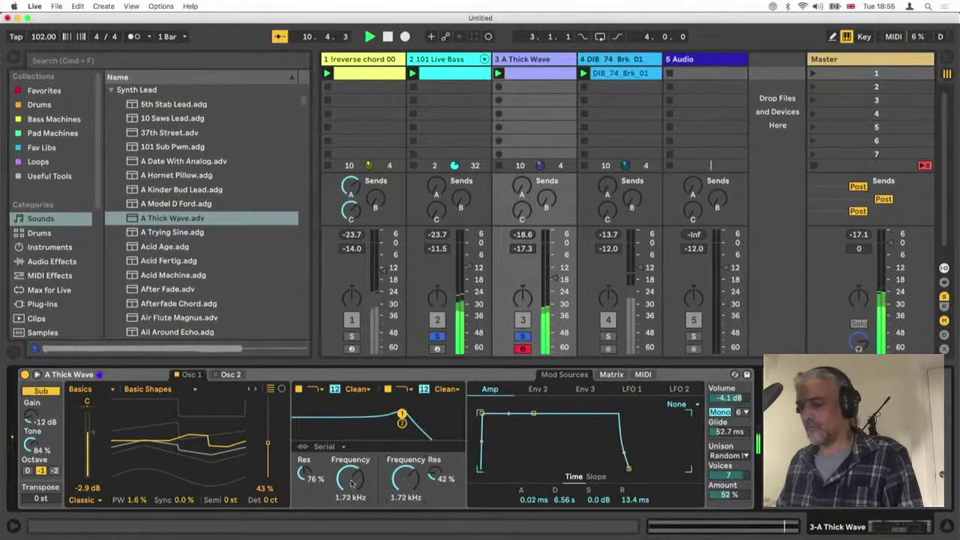
Raise send A and the delay send C on the A Thick Wave track
left_click_drag(519, 186, 522, 182)
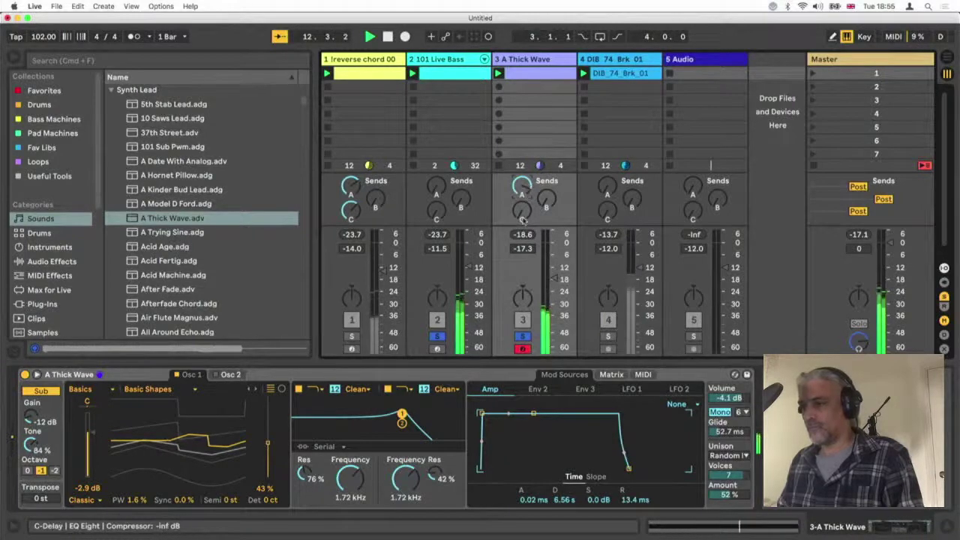
left_click_drag(521, 218, 521, 205)
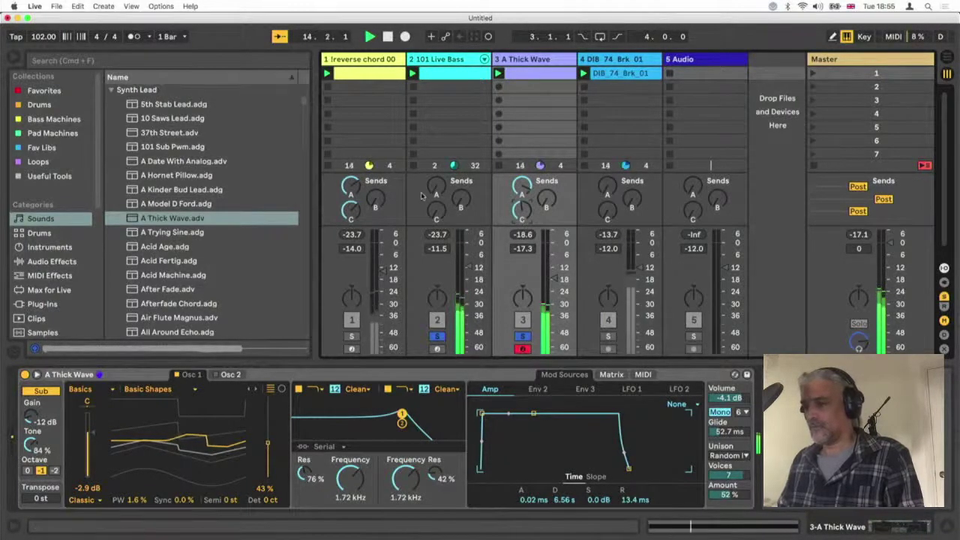
left_click(450, 59)
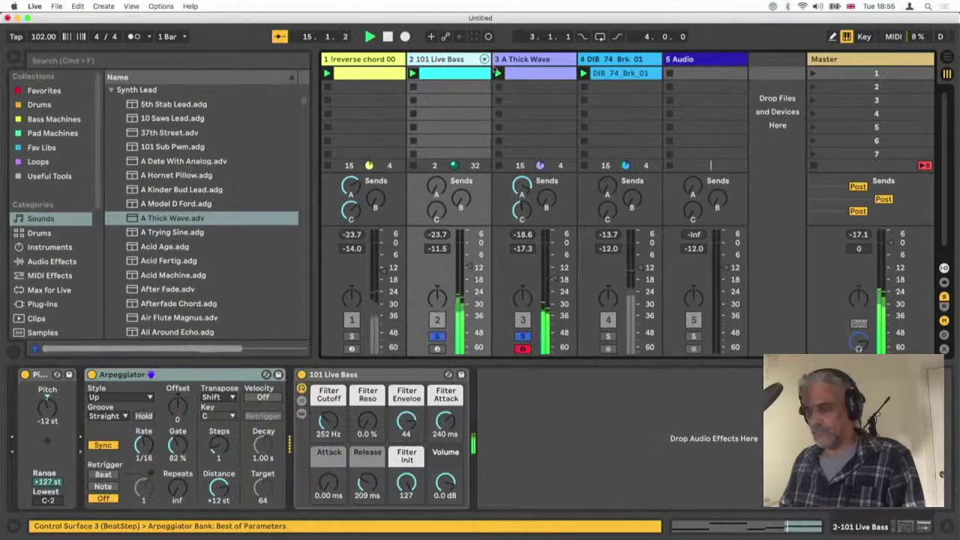
Unsolo the tracks, then lower 101 Live Bass to -20.2 dB and A Thick Wave to -26.0 dB
left_click(516, 60)
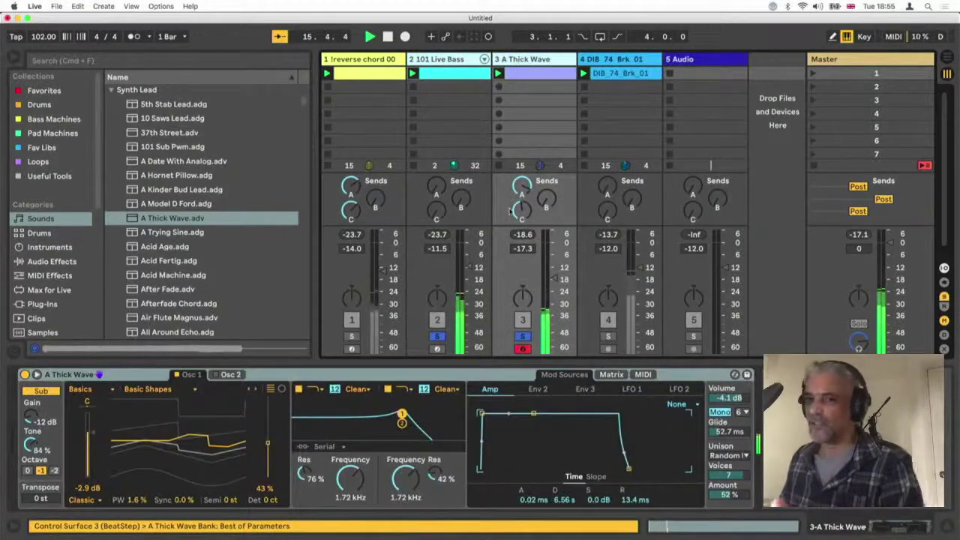
left_click(438, 337)
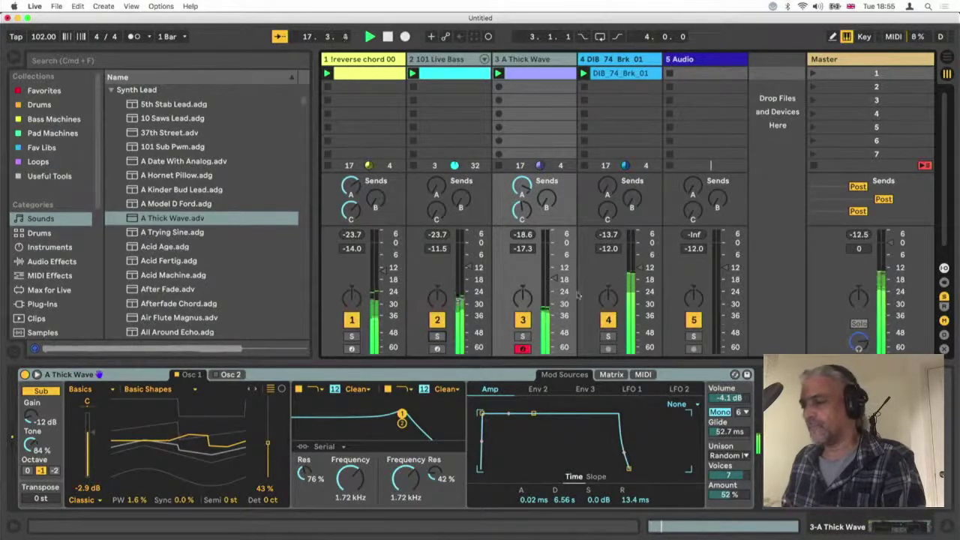
left_click_drag(552, 302, 554, 295)
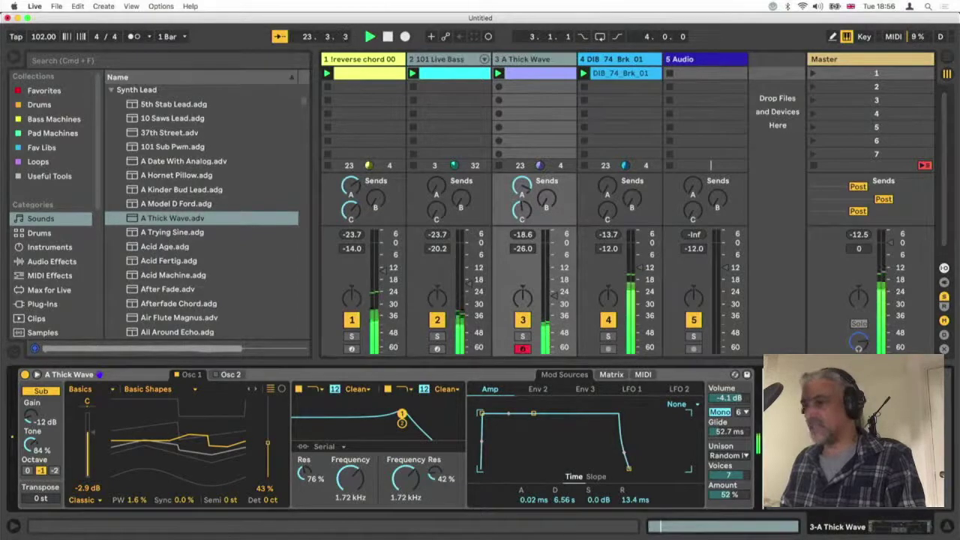
Load the LFOTool plug-in from the Favorites collection onto the A Thick Wave track
left_click(45, 90)
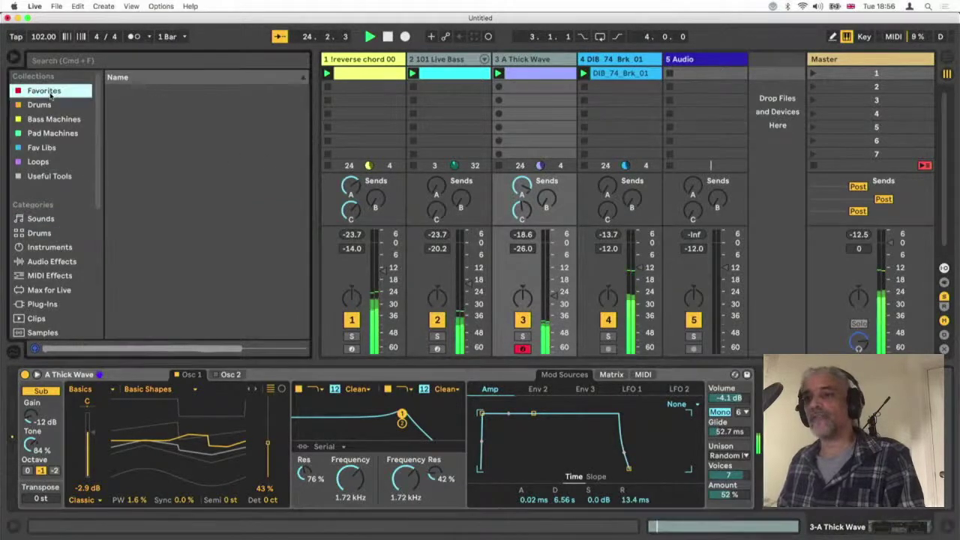
scroll(175, 266, "down", 10)
scroll(175, 266, "up", 3)
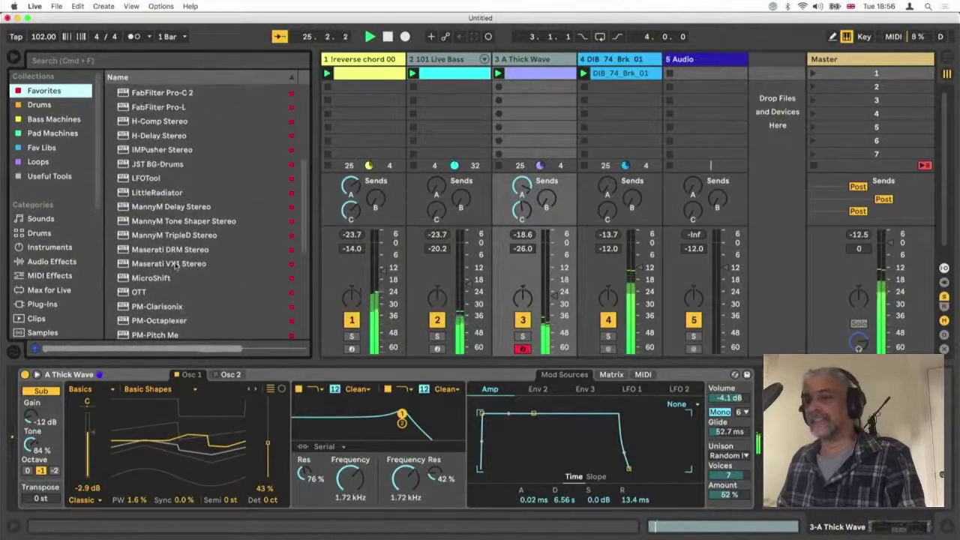
double_click(145, 178)
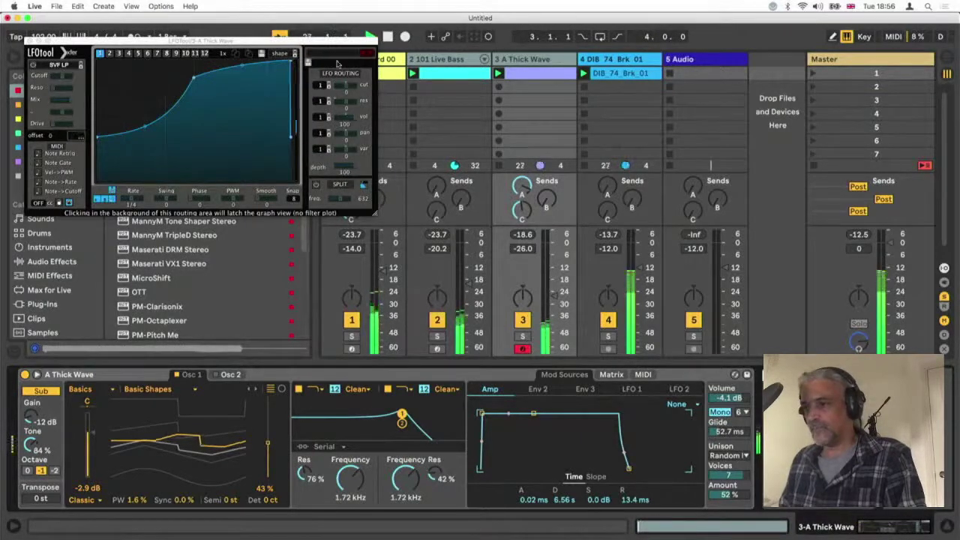
Load LFOTool's android house preset with A Thick Wave and 101 Live Bass soloed, and return to the full mix
left_click(523, 336)
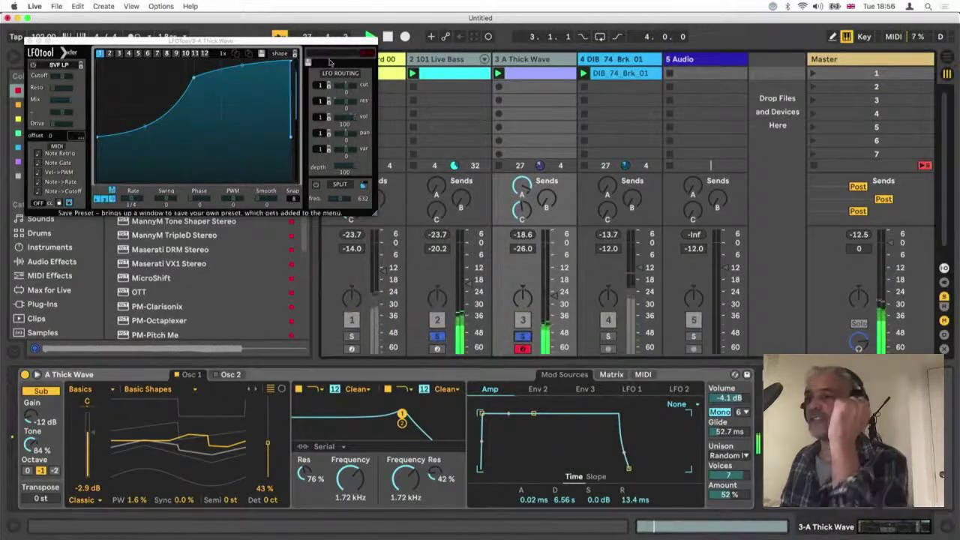
left_click(342, 56)
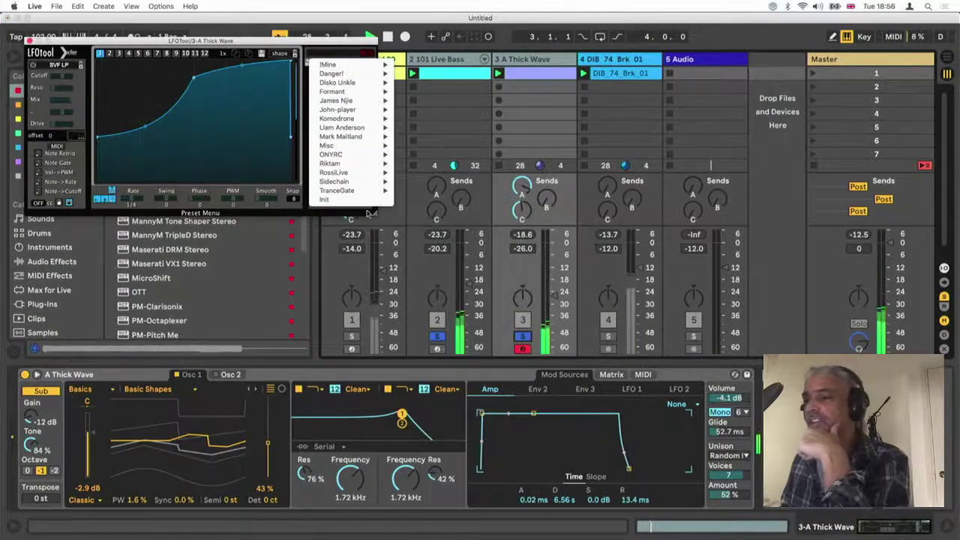
mouse_move(366, 169)
left_click(409, 165)
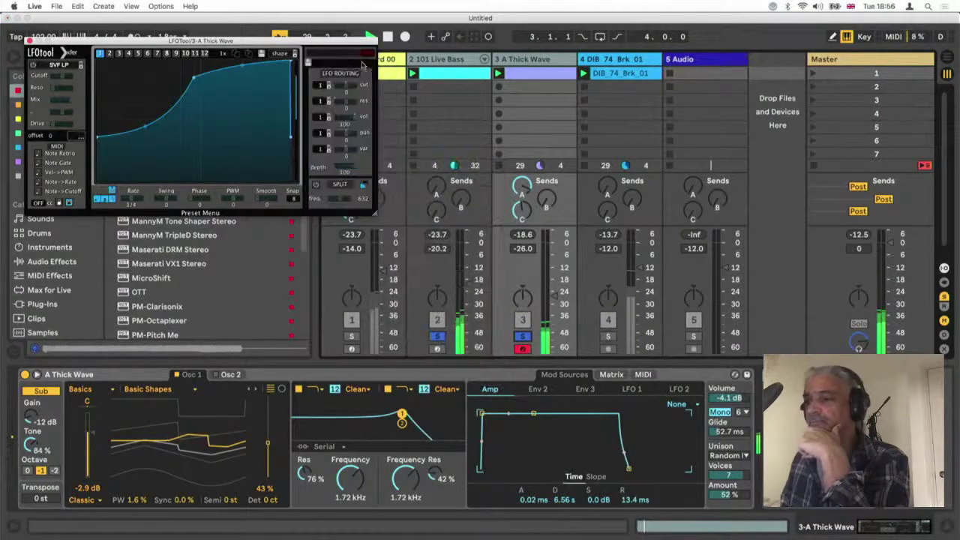
left_click(372, 55)
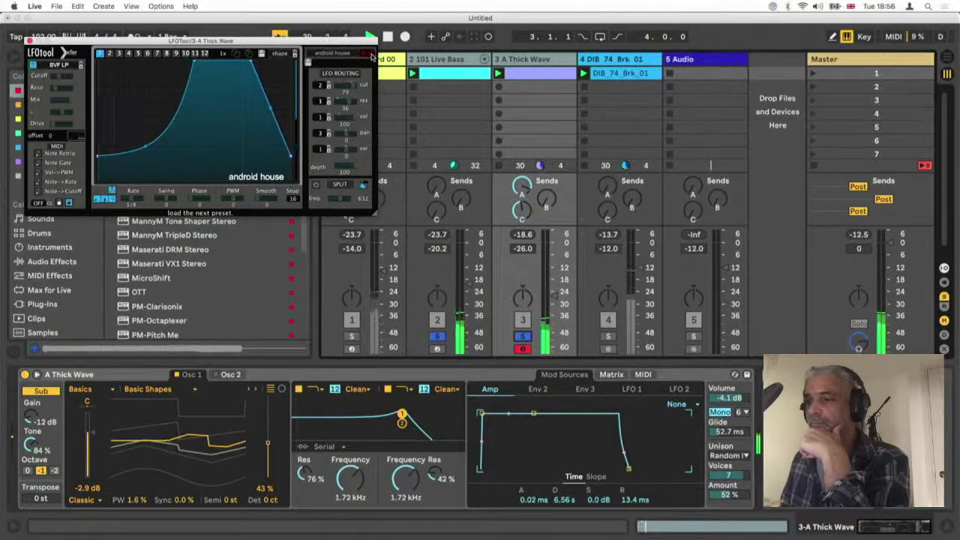
left_click(437, 337)
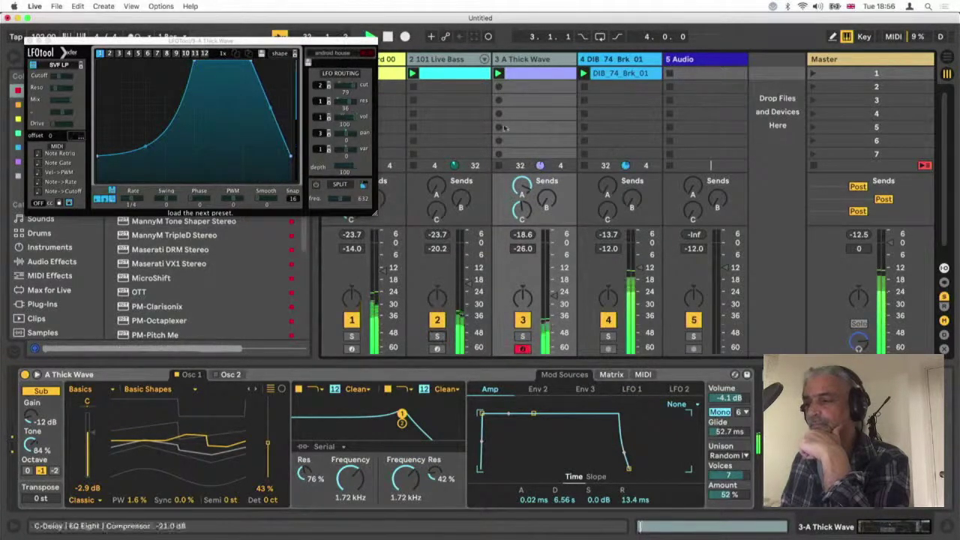
Switch LFOTool to the android trance 2 preset, set A Thick Wave's volume to -27.0 dB and close the plug-in window
left_click(520, 98)
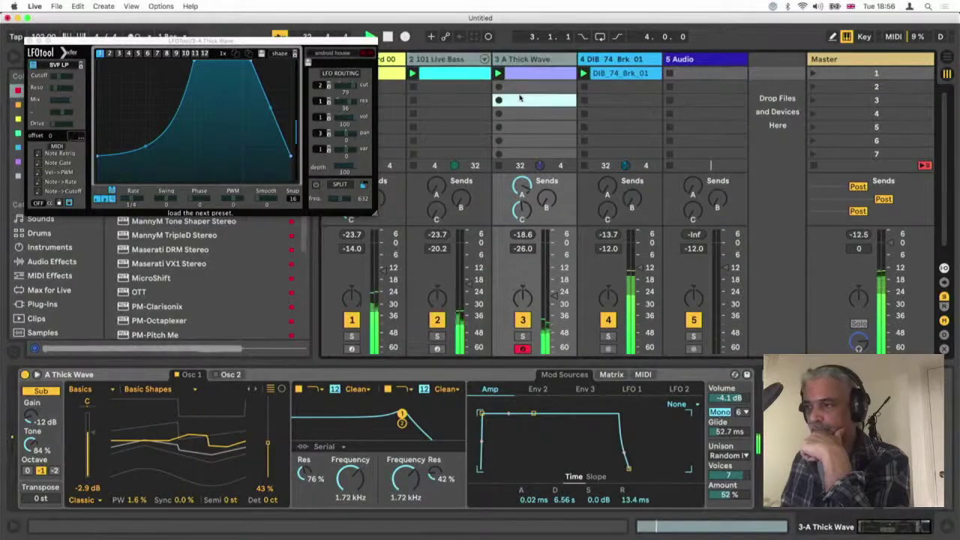
left_click(523, 60)
left_click_drag(556, 294, 555, 298)
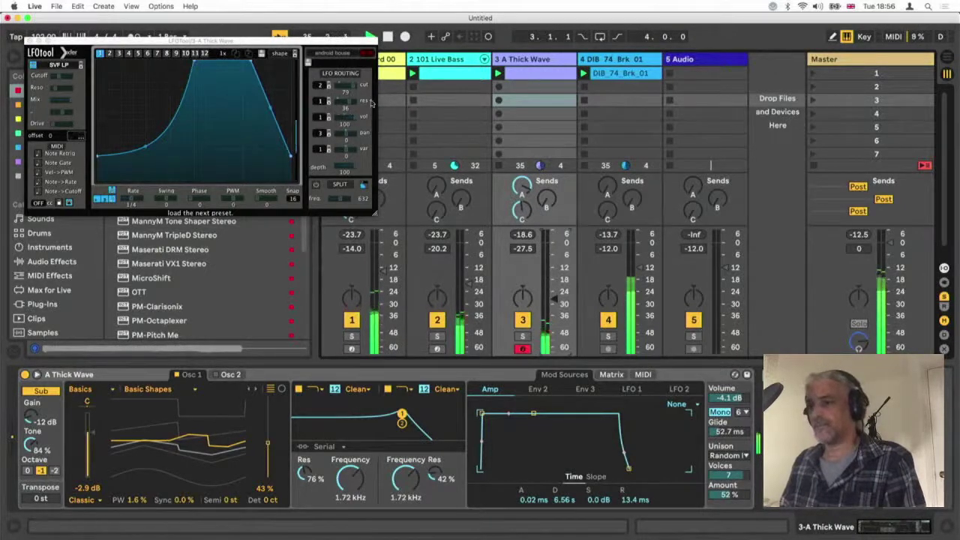
left_click(371, 54)
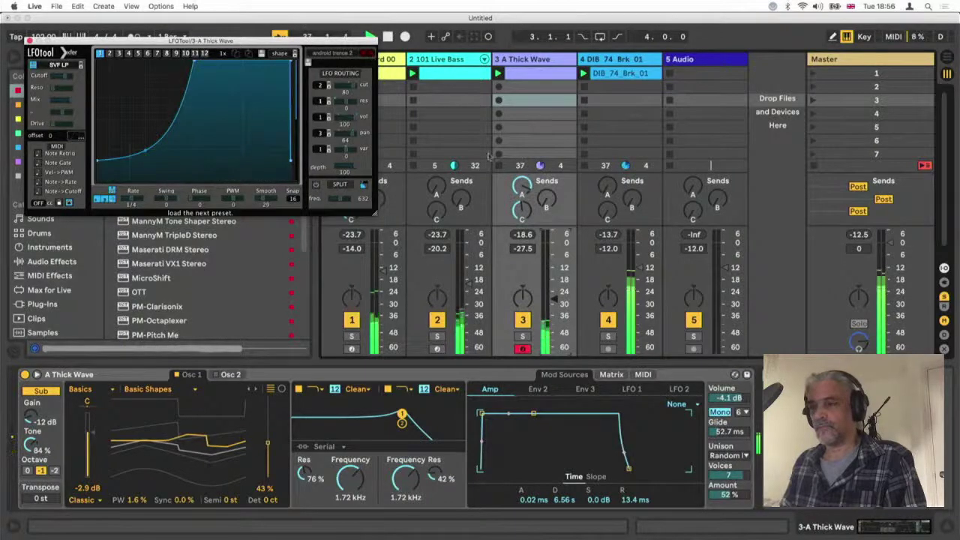
left_click(555, 299)
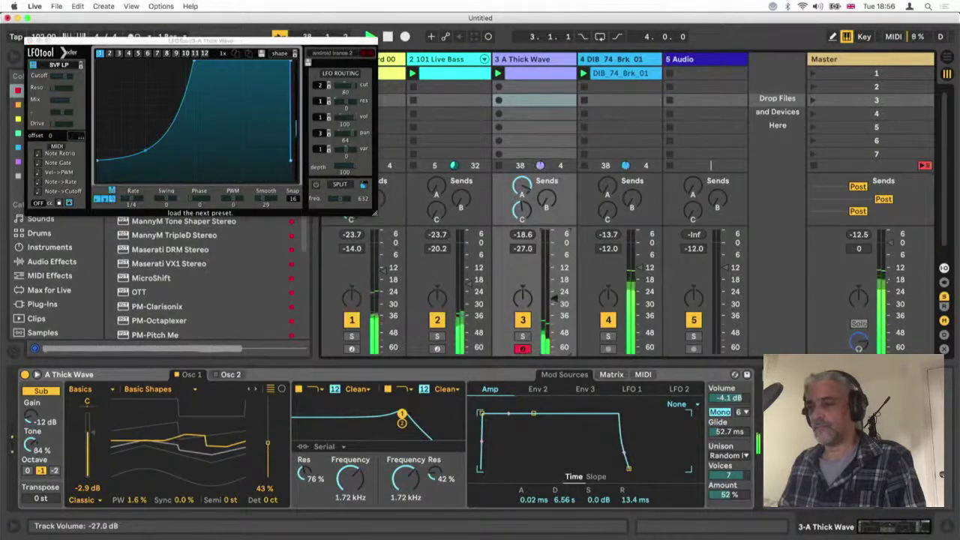
left_click(155, 97)
left_click(28, 40)
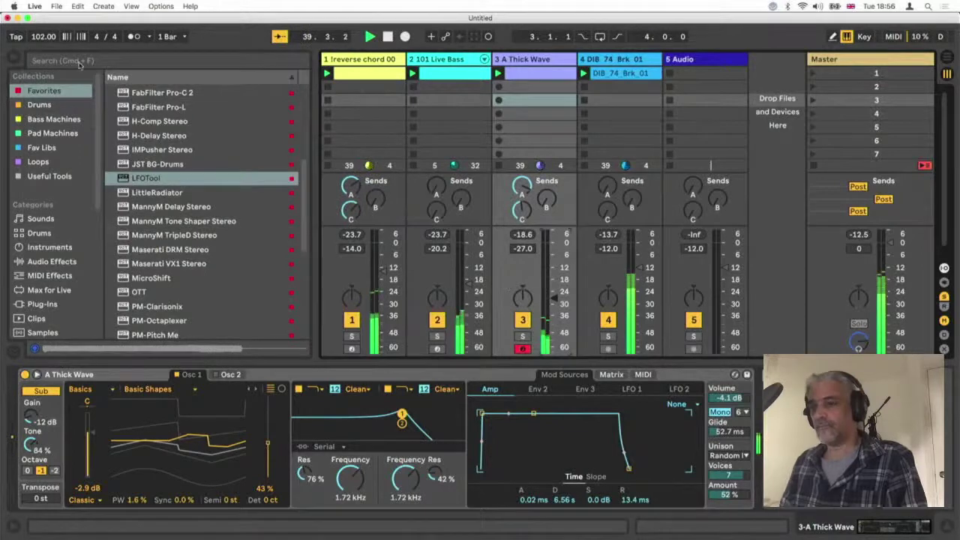
Hide the browser and raise the track volumes of 101 Live Bass to -11.8 dB and A Thick Wave to -26.0 dB
left_click(13, 59)
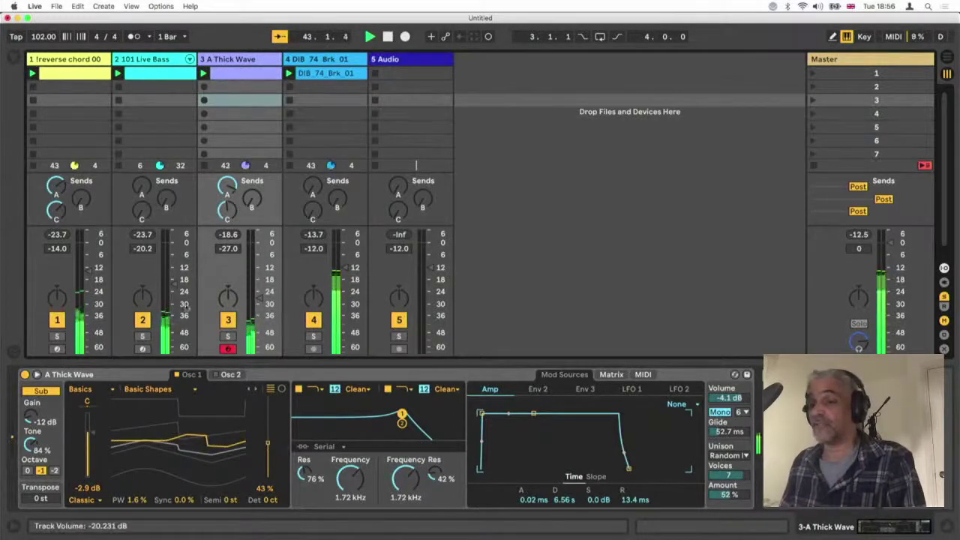
left_click_drag(171, 284, 174, 270)
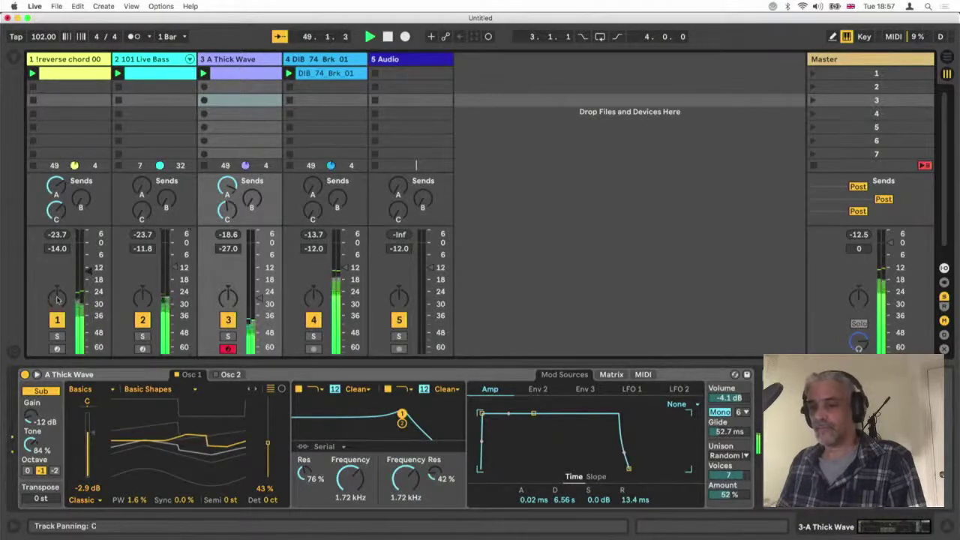
left_click_drag(259, 299, 259, 298)
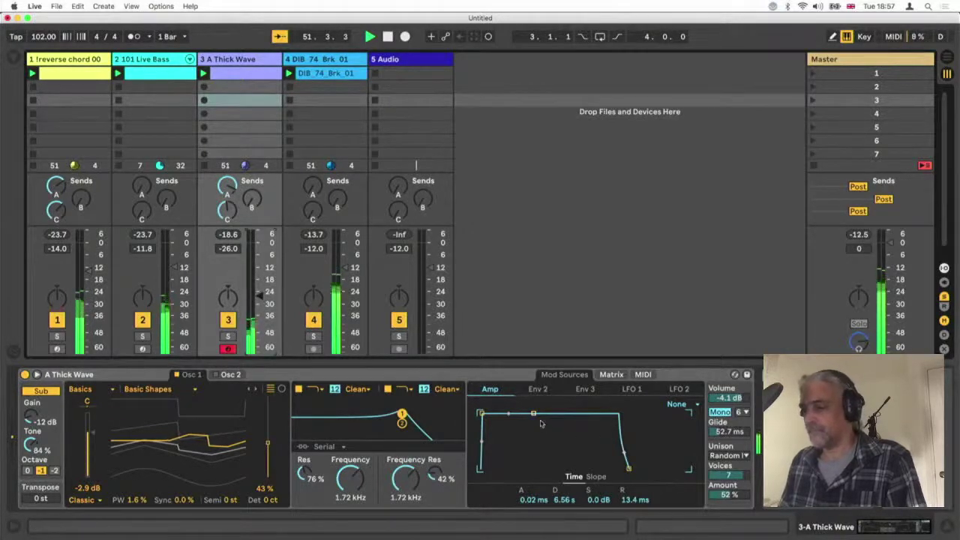
Lengthen the A Thick Wave amp envelope decay to 20.0 s and set the track volume to -26.7 dB
mouse_move(533, 413)
left_mouse_down()
mouse_move(539, 432)
mouse_move(551, 414)
left_mouse_up()
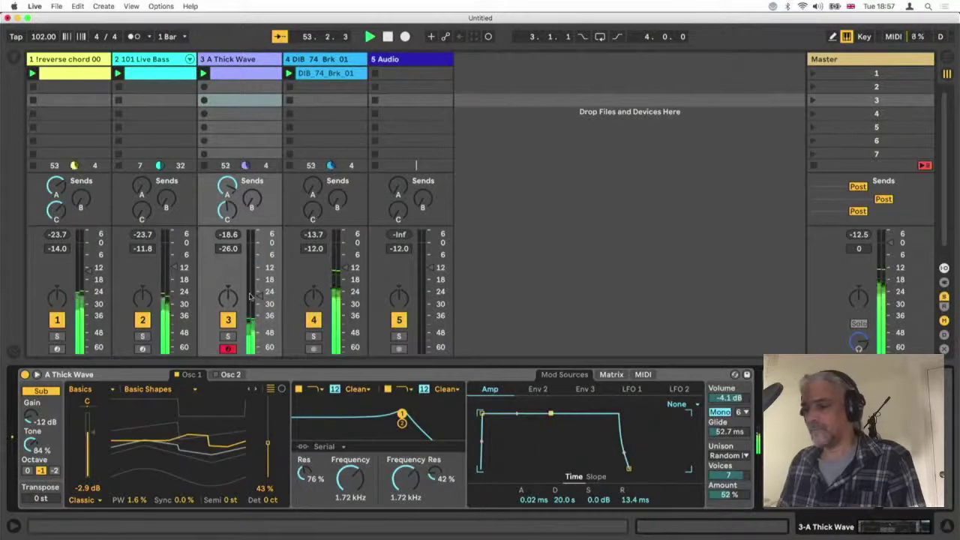
left_click_drag(259, 298, 259, 298)
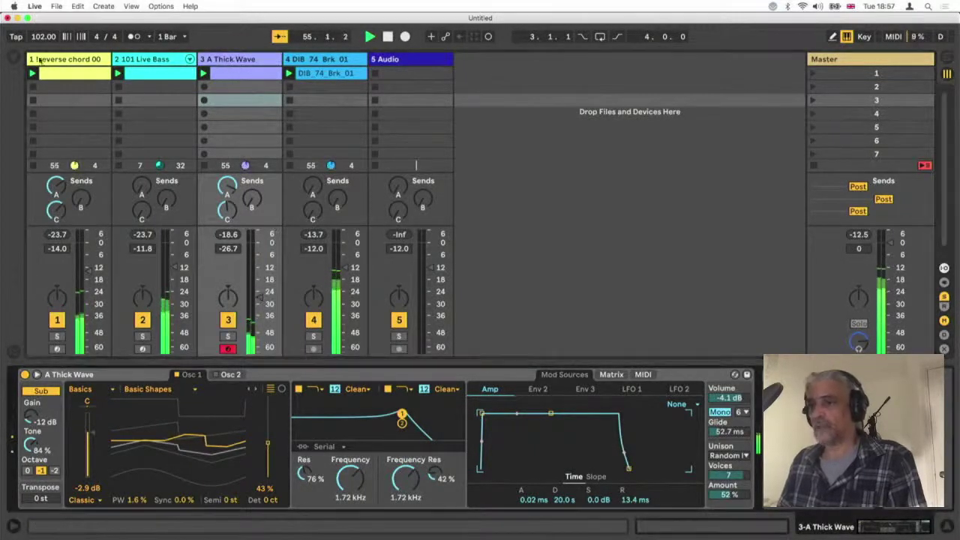
Insert an Arpeggiator MIDI effect before the A Thick Wave synth and turn off the synth's sub oscillator
left_click(17, 58)
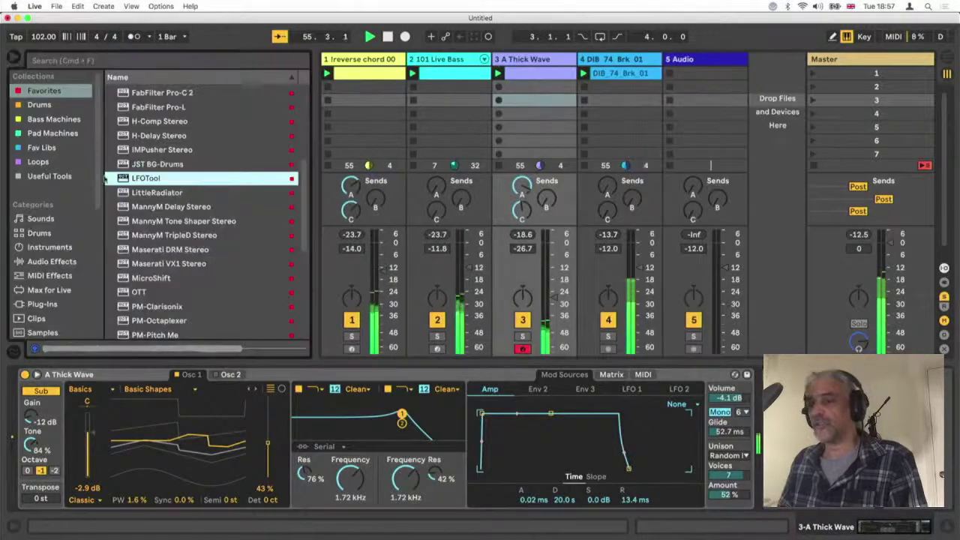
left_click(49, 275)
left_click_drag(138, 91, 19, 400)
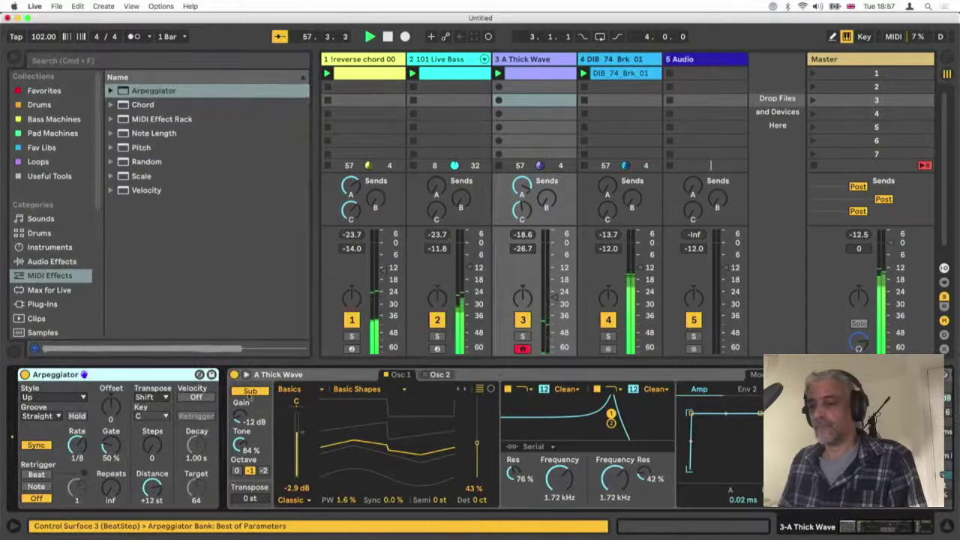
left_click(250, 392)
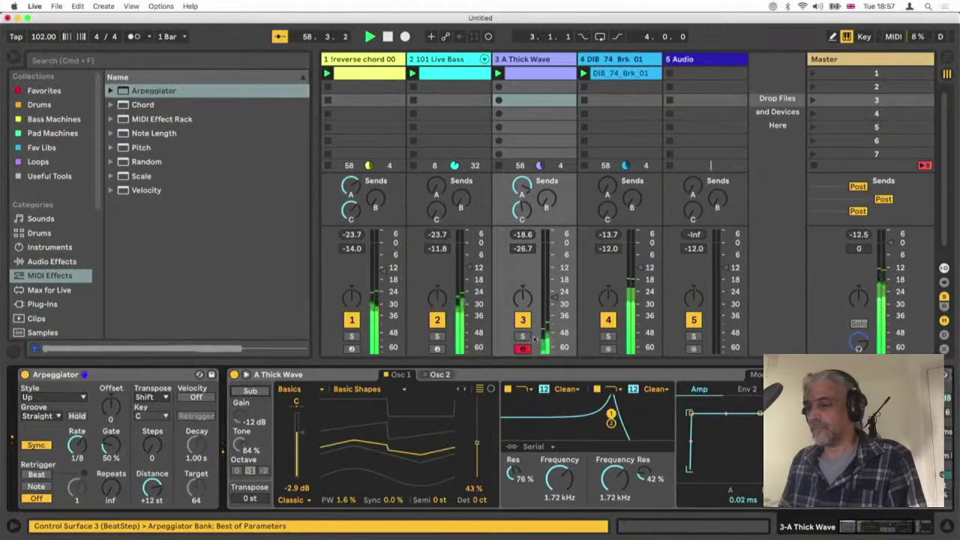
Set the Arpeggiator to a 1/16 rate, 82% gate and 1 step with A Thick Wave soloed
left_click_drag(76, 446, 110, 429)
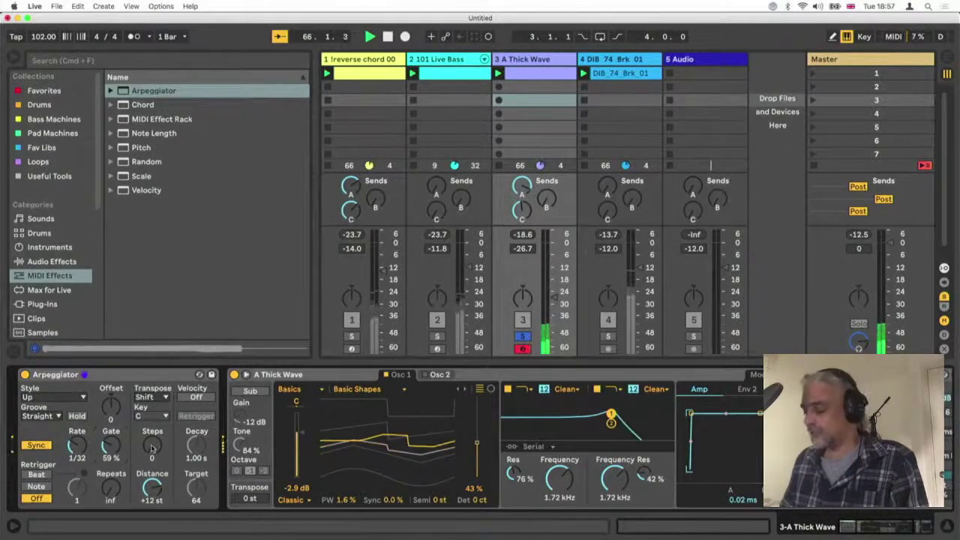
left_click_drag(153, 448, 152, 442)
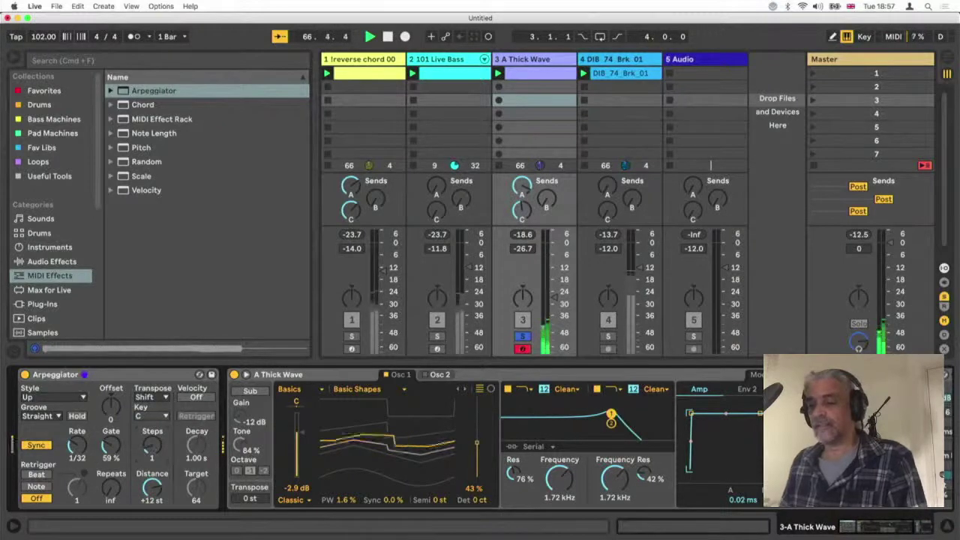
left_click_drag(77, 445, 150, 441)
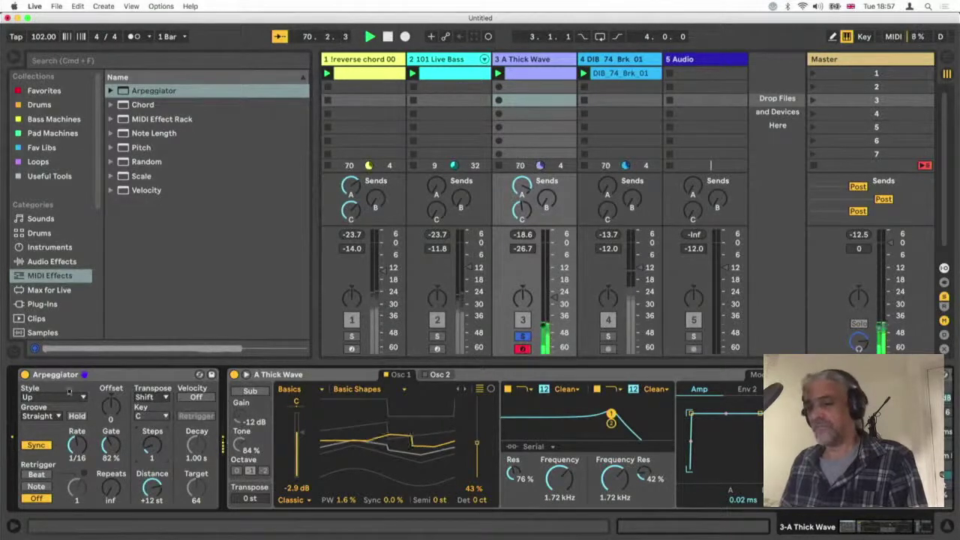
Deactivate the Arpeggiator and delete it from the A Thick Wave track
left_click(24, 375)
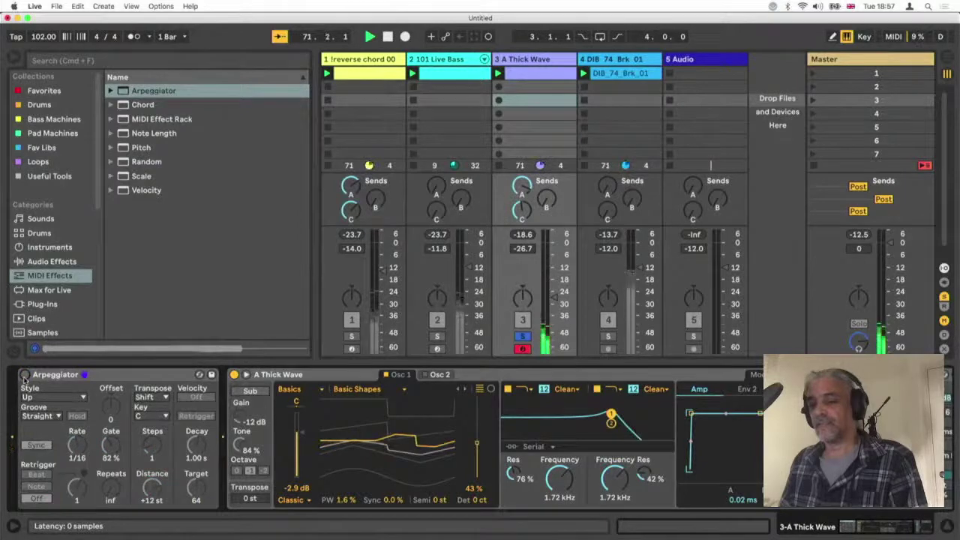
left_click(71, 376)
key("Delete")
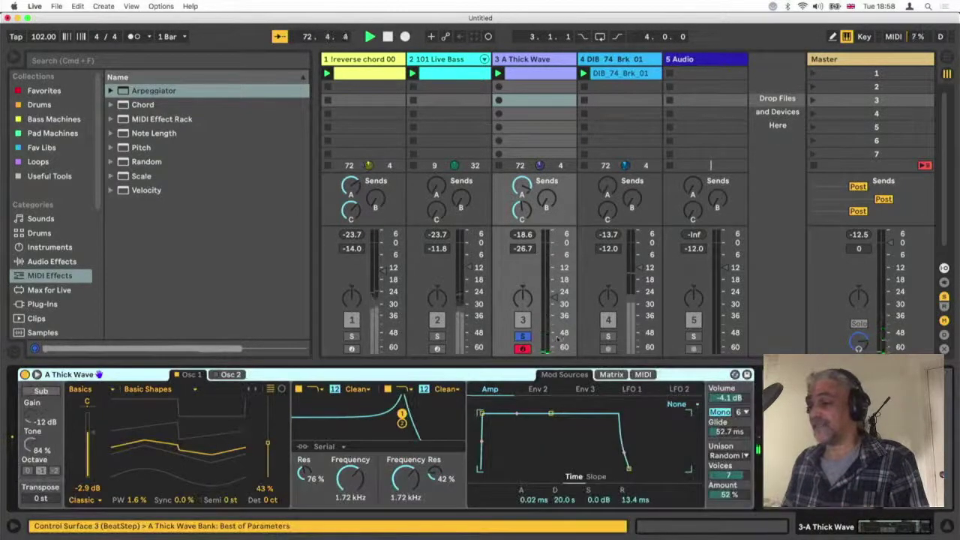
Unsolo A Thick Wave and raise its track volume to -15.8 dB
left_click(523, 336)
mouse_move(555, 298)
left_mouse_down()
mouse_move(553, 242)
mouse_move(554, 276)
left_mouse_up()
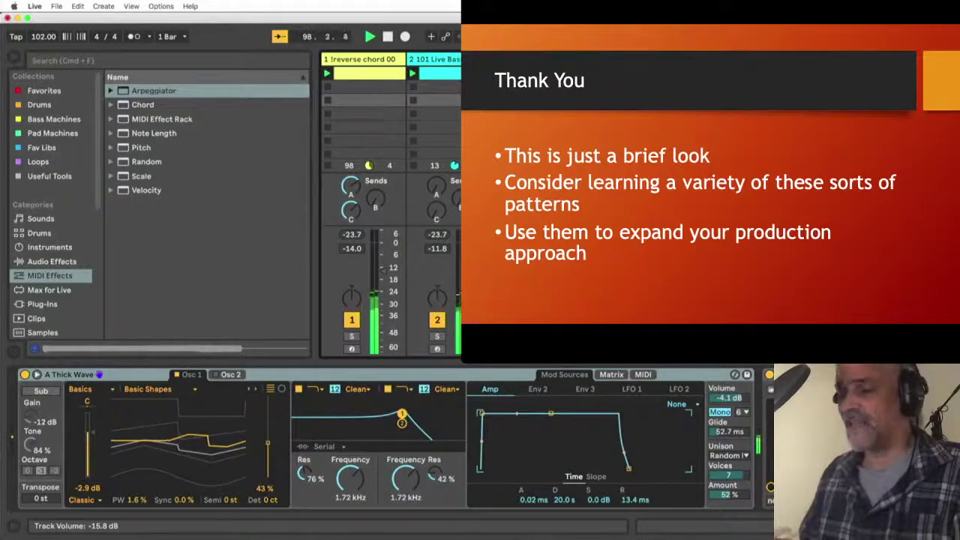
Hide the browser and review the device chains of the reverse chord and DIB_74_Brk_01 drum break tracks
key("super+alt+b")
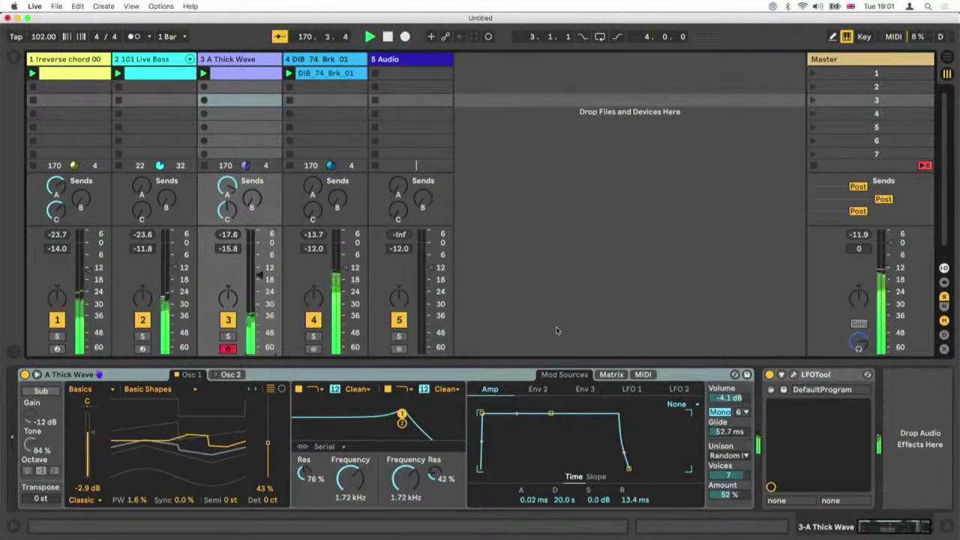
left_click(65, 60)
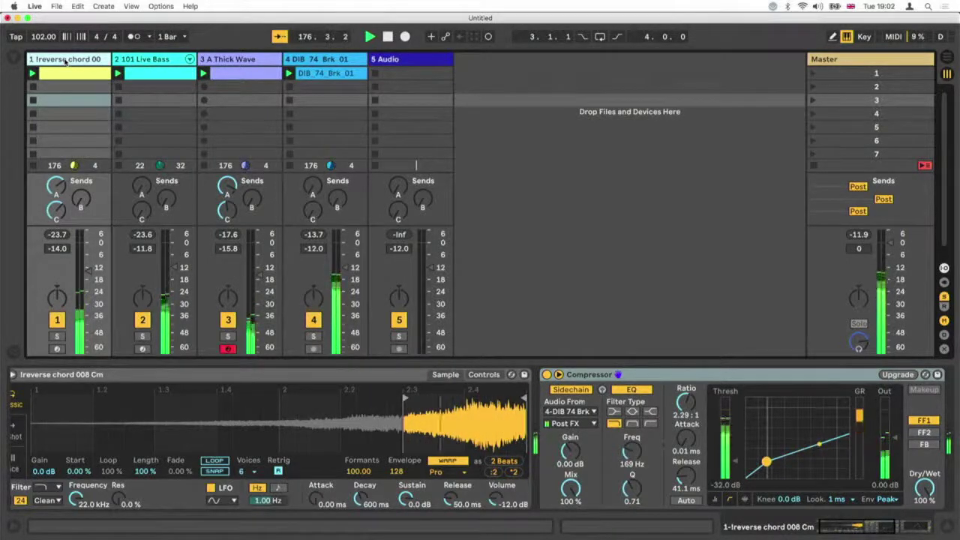
left_click(320, 65)
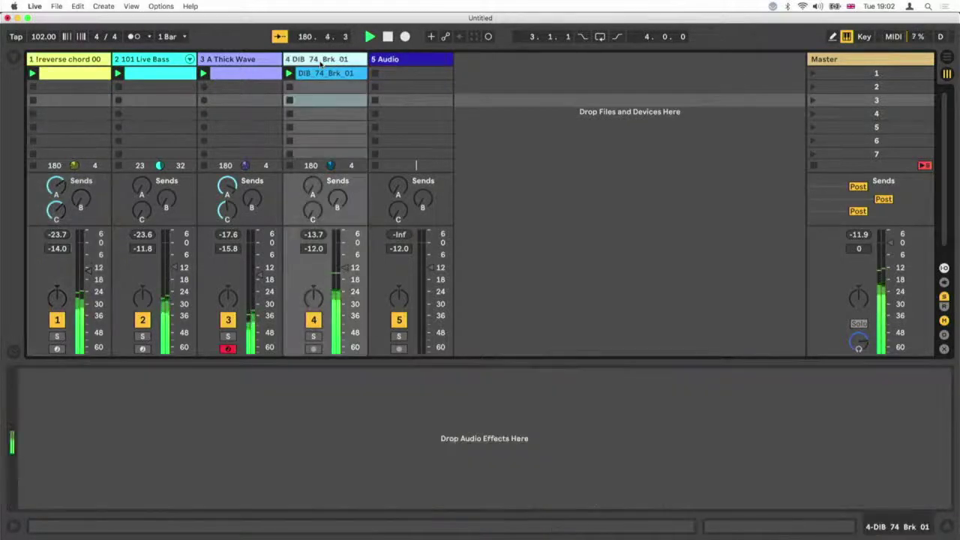